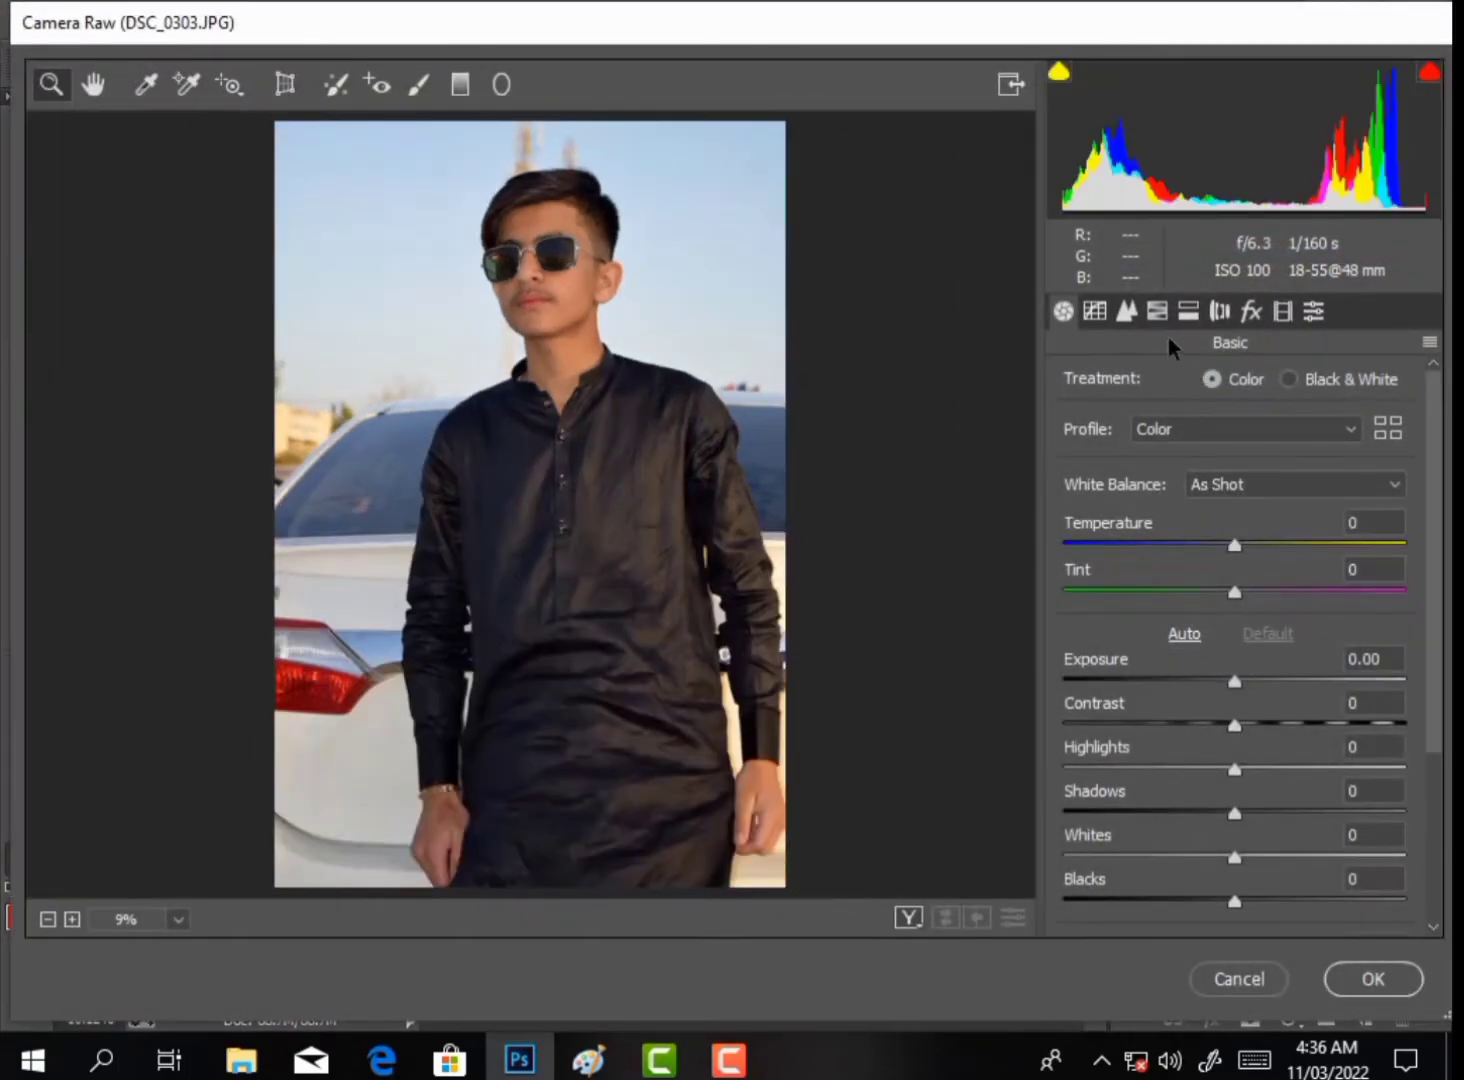
Lower the HSL saturation of the photo to -16 for Reds and -38 for Oranges.
left_click(1157, 311)
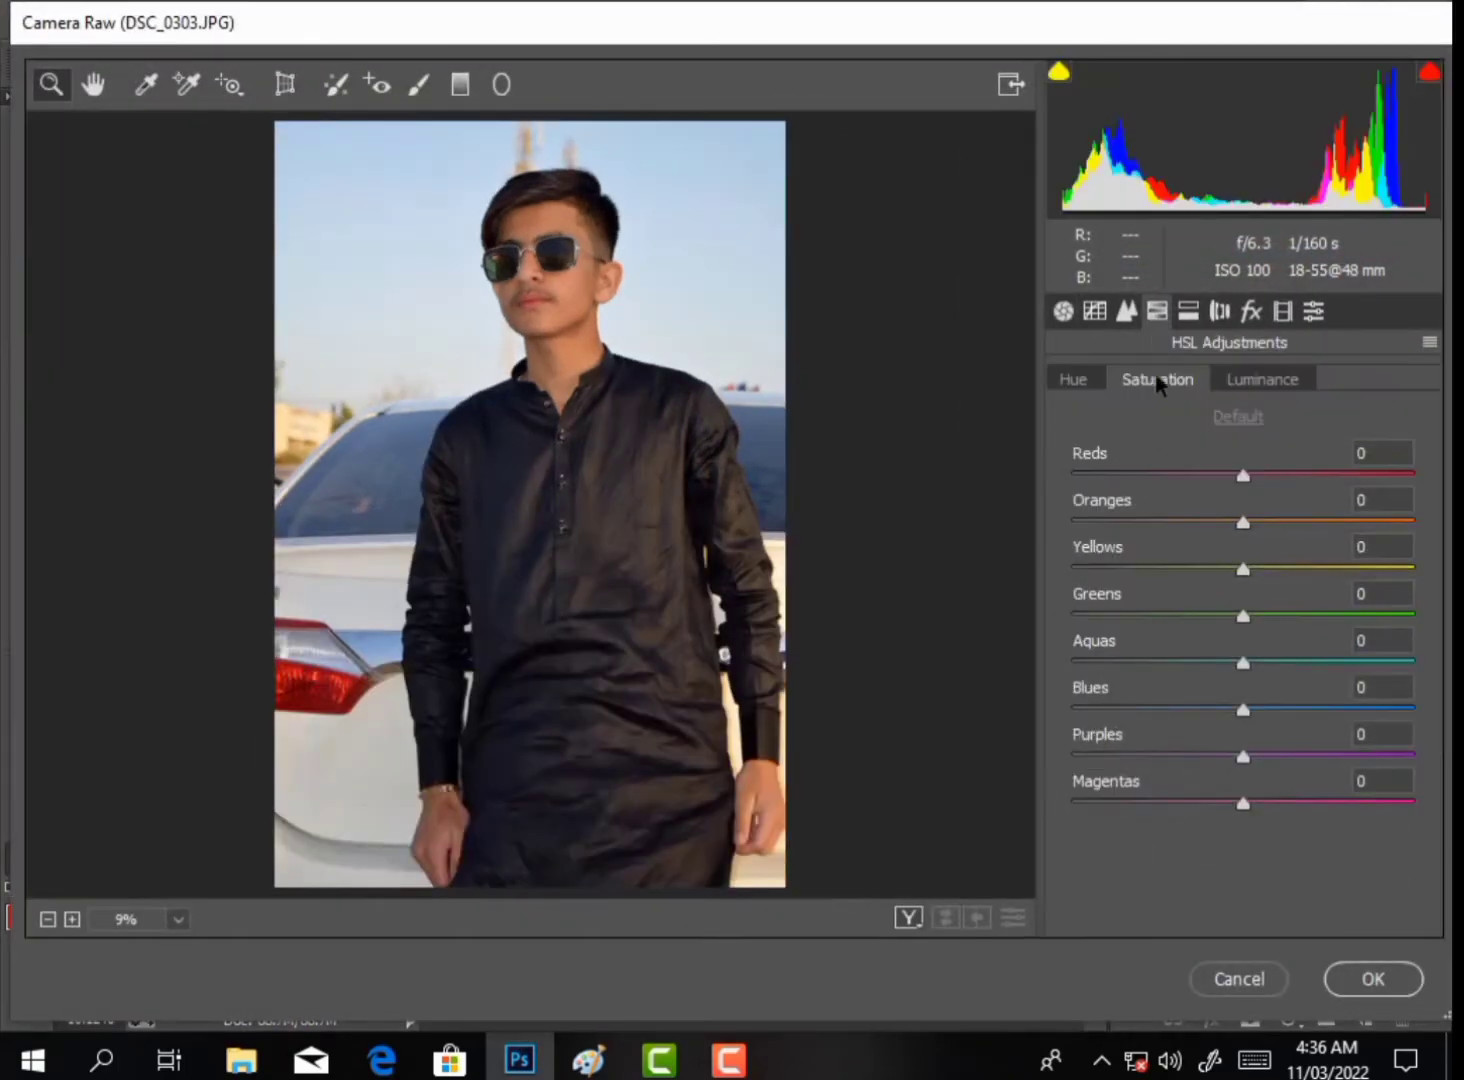
left_click_drag(1241, 505, 1183, 516)
left_click(1216, 471)
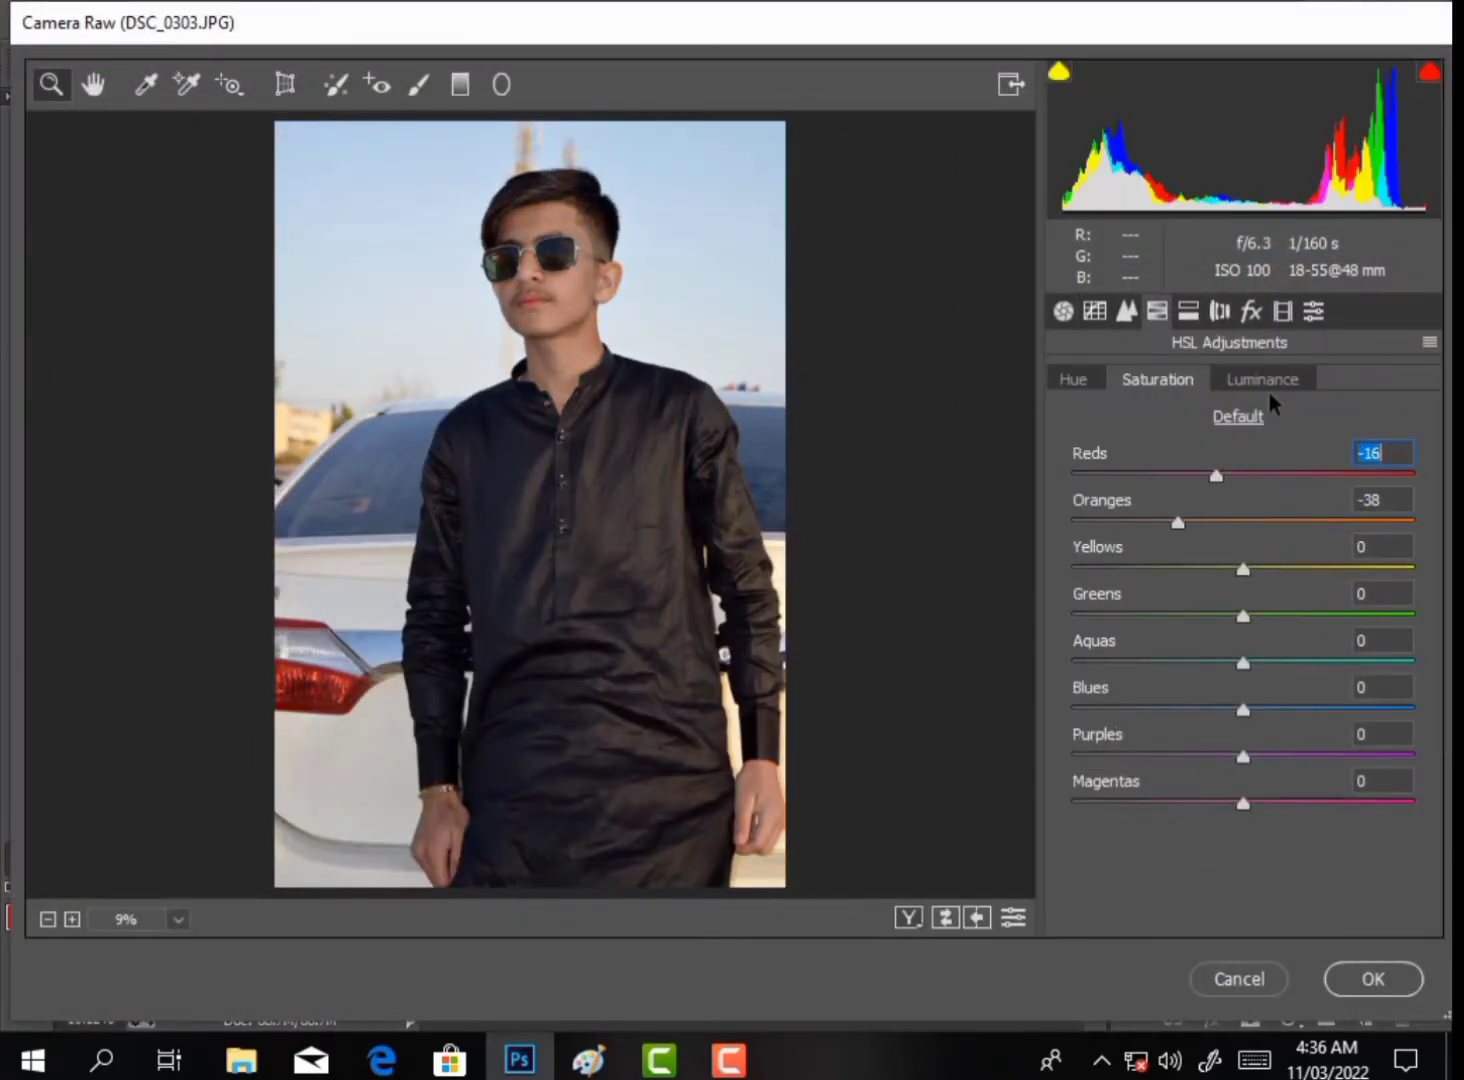
Raise the HSL luminance to +22 for Reds and +23 for Oranges to brighten the skin.
left_click(1264, 381)
left_click_drag(1277, 521, 1282, 522)
left_click(1280, 476)
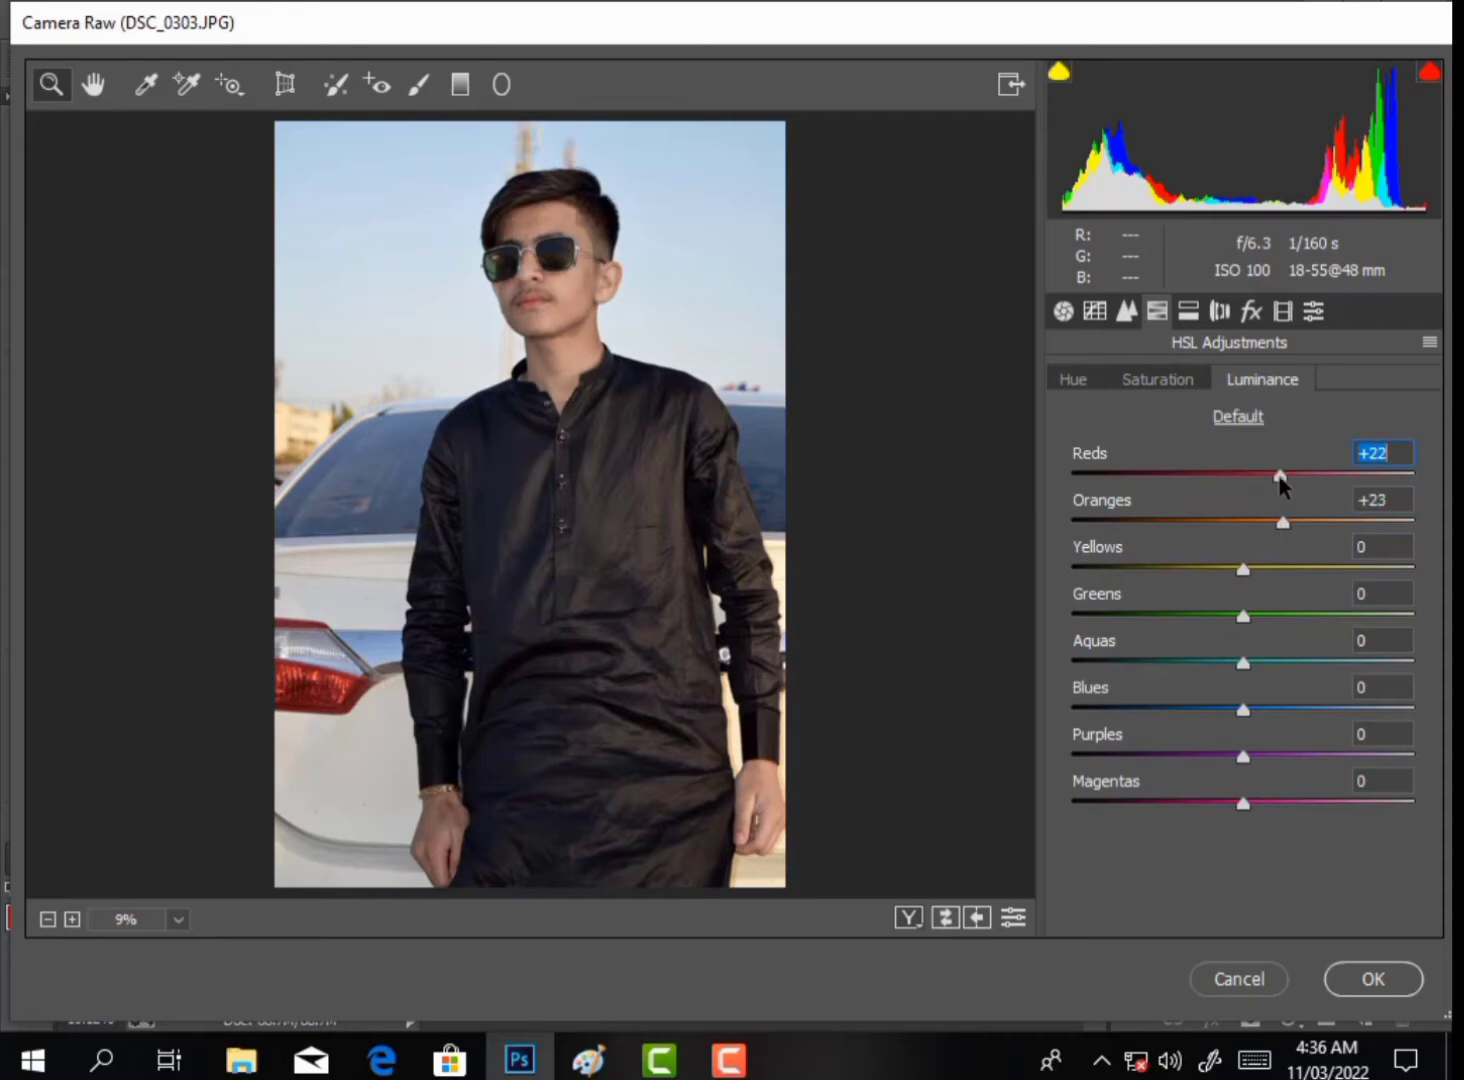
Set the HSL saturation to -100 for Yellows and Greens and +44 for Blues.
left_click(1186, 384)
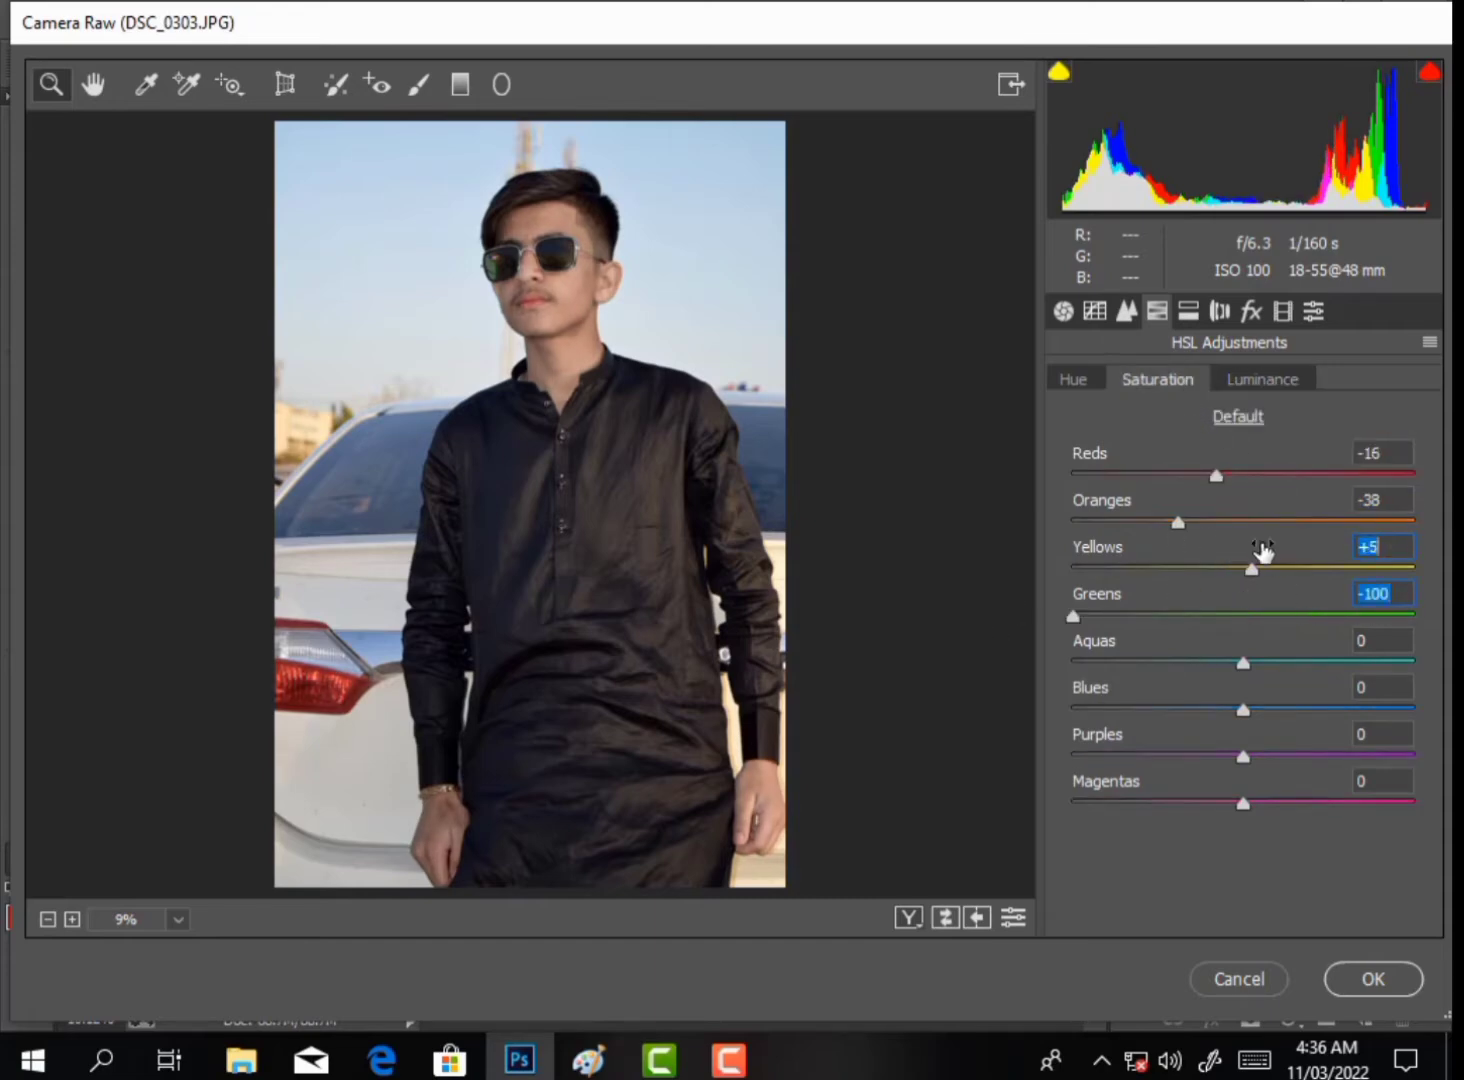
left_click_drag(1262, 549, 1073, 569)
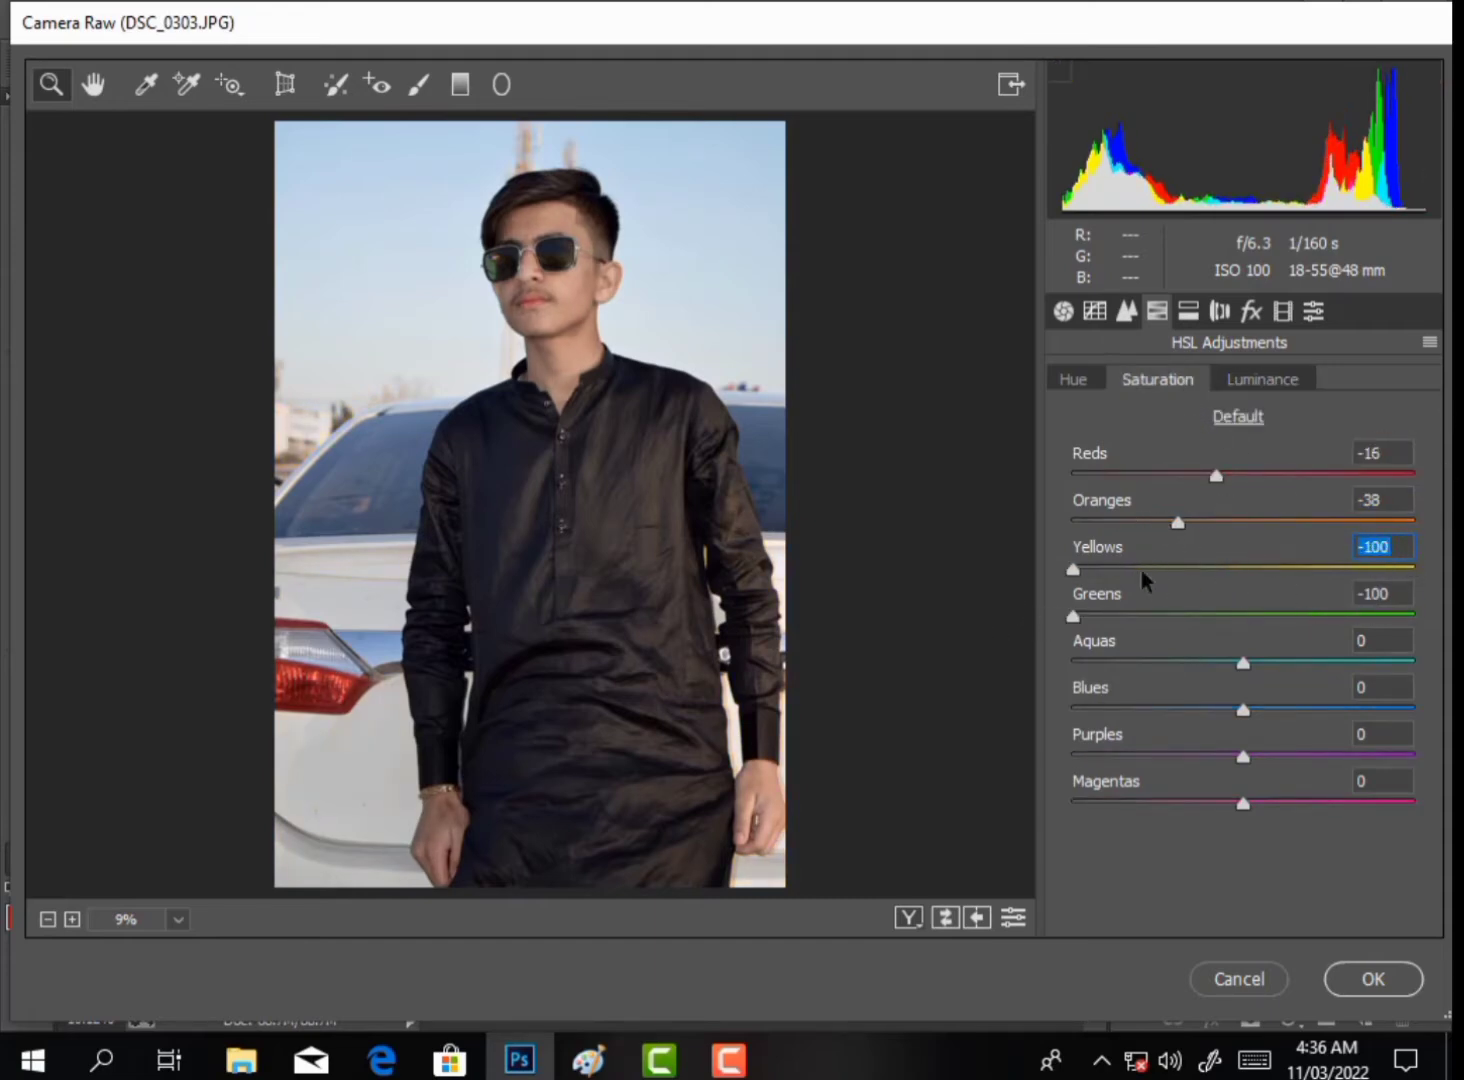
left_click_drag(1240, 706, 1301, 657)
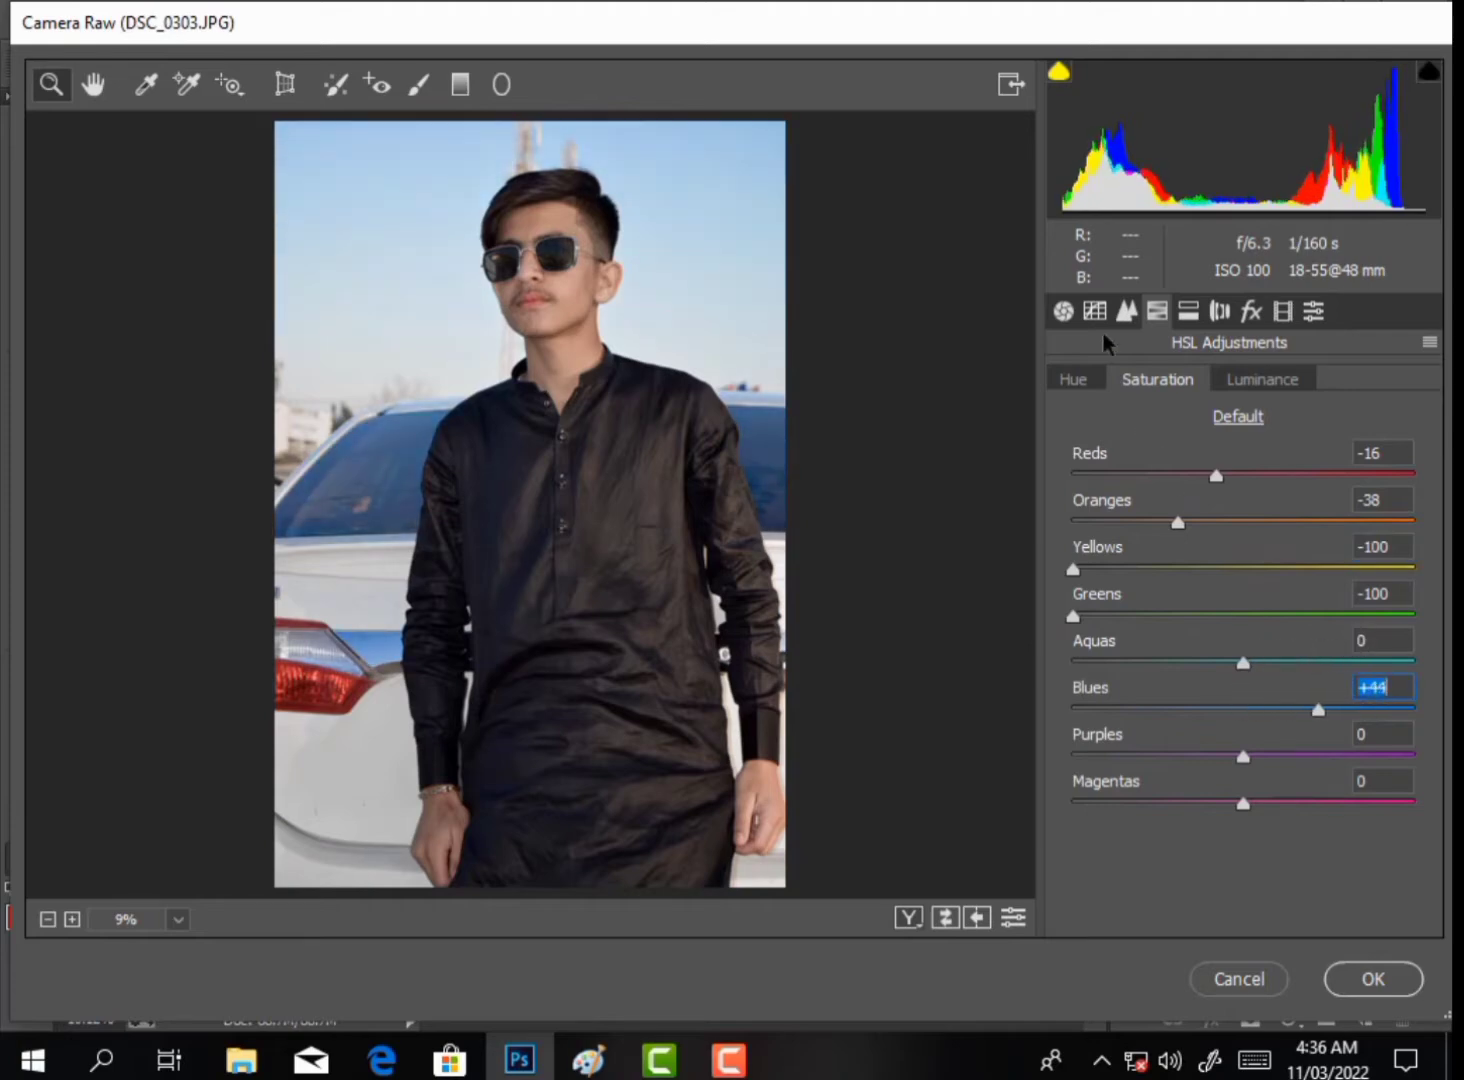
Adjust the tone curve of the photo.
left_click(1095, 311)
left_click_drag(1240, 868, 1195, 913)
left_click(1126, 311)
Raise the HSL saturation to +100 for Aquas and +91 for Blues, and apply the Camera Raw adjustments.
left_click(1158, 312)
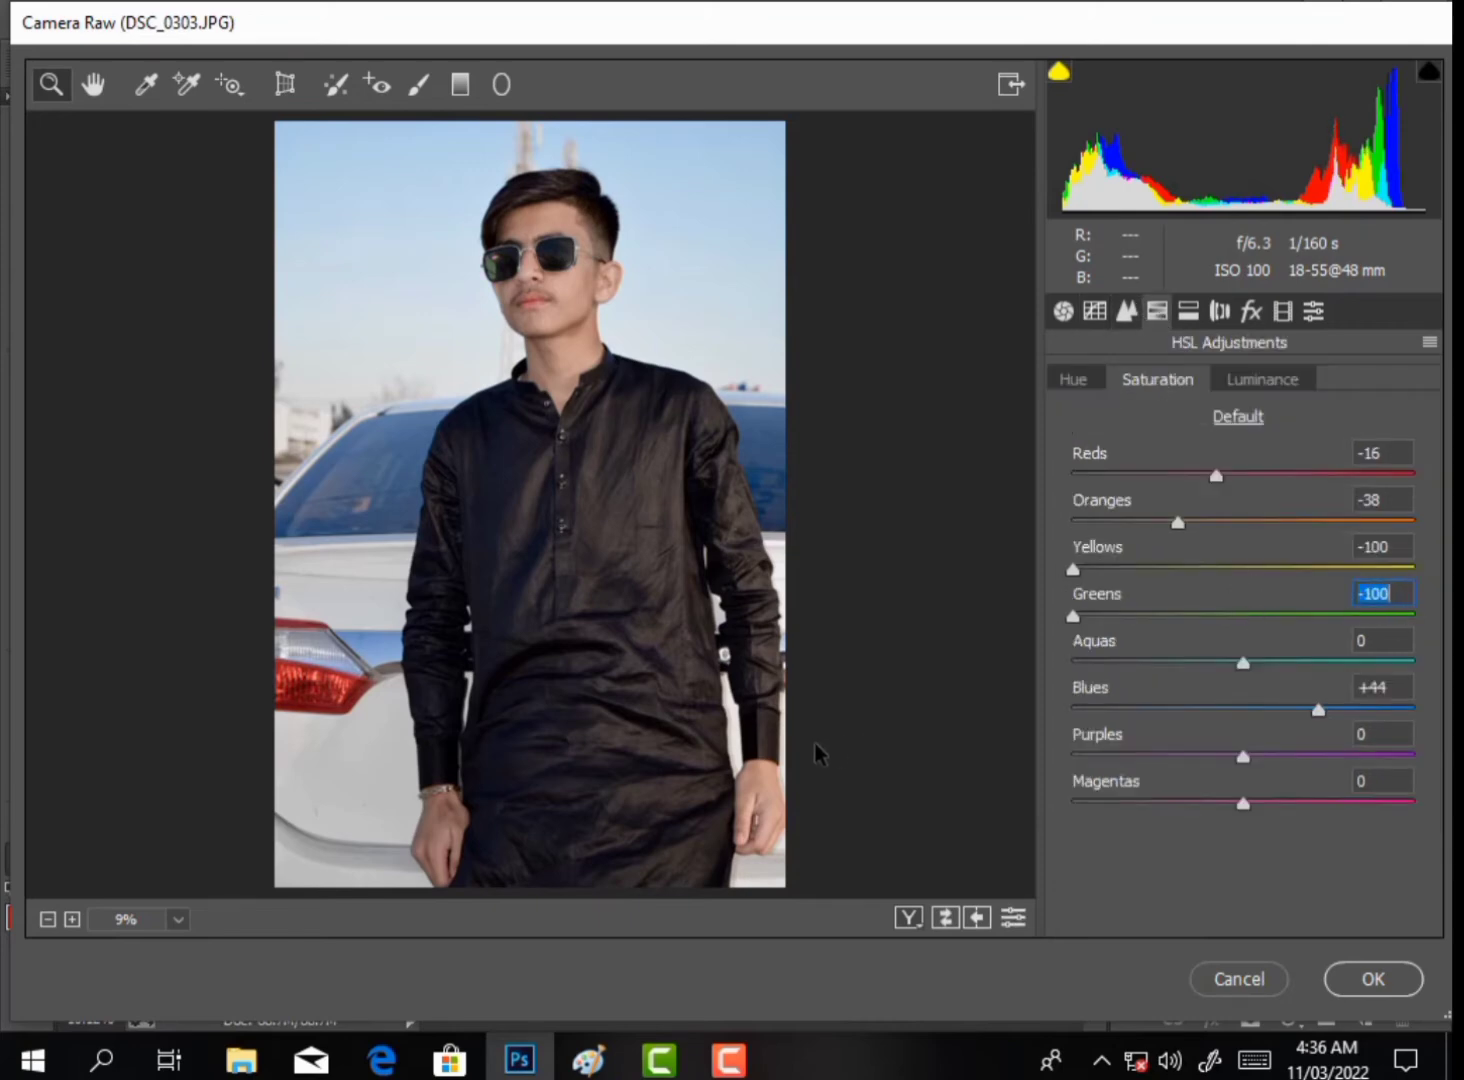
left_click_drag(1240, 660, 1425, 621)
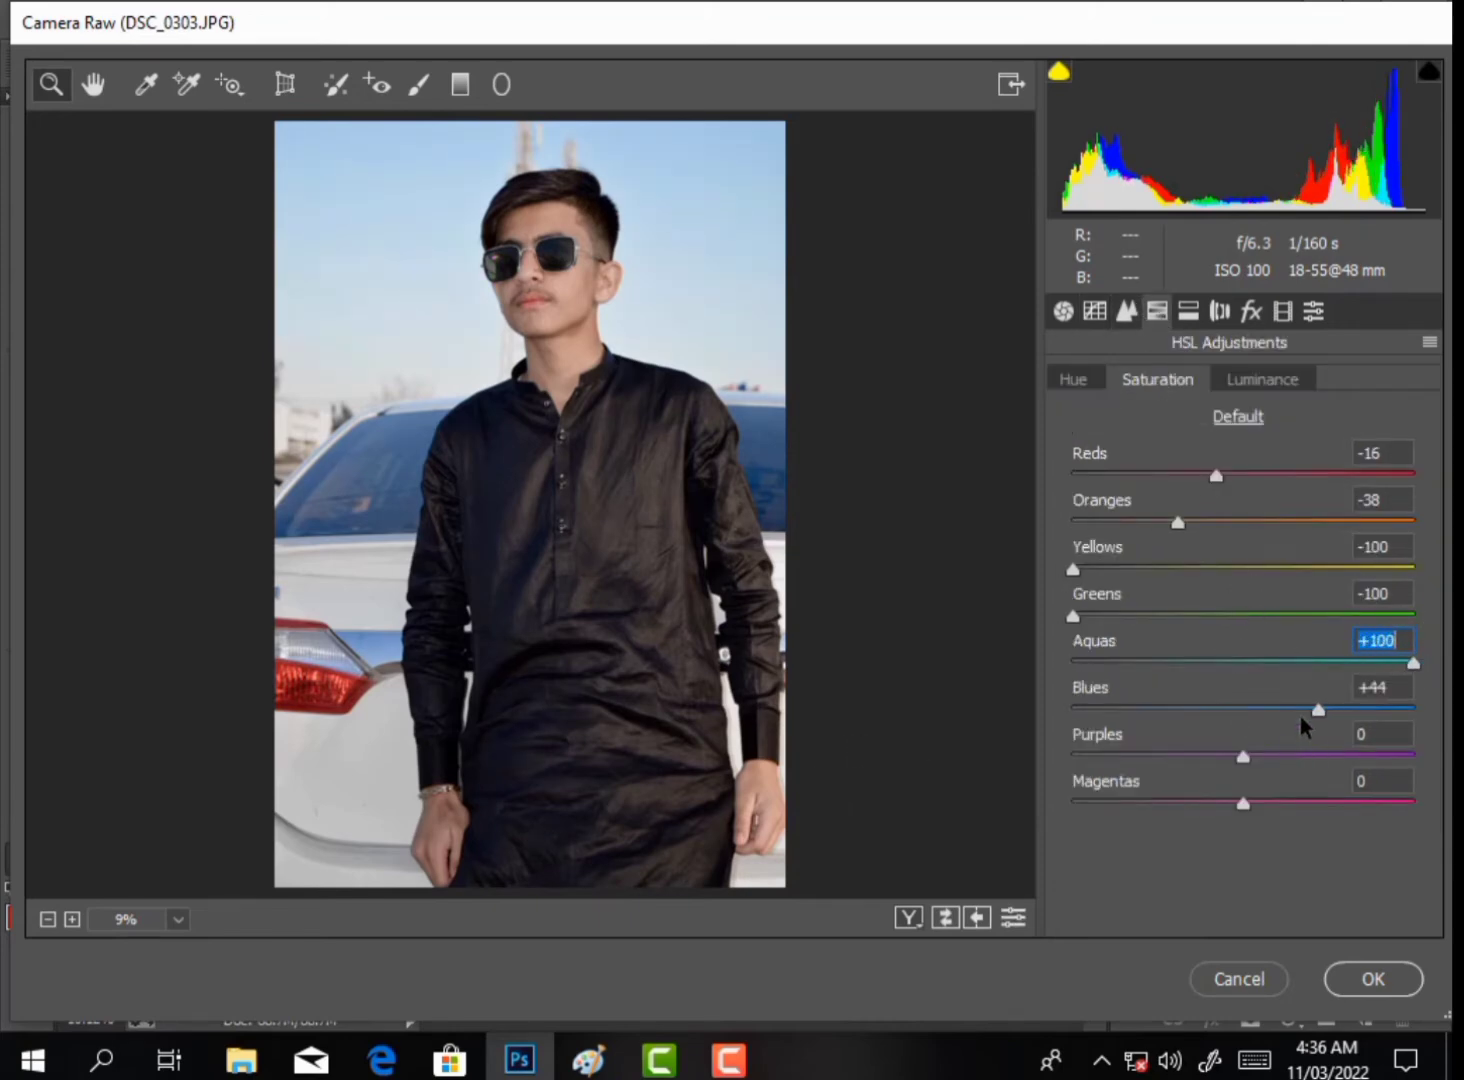
left_click_drag(1316, 710, 1447, 685)
left_click(1336, 979)
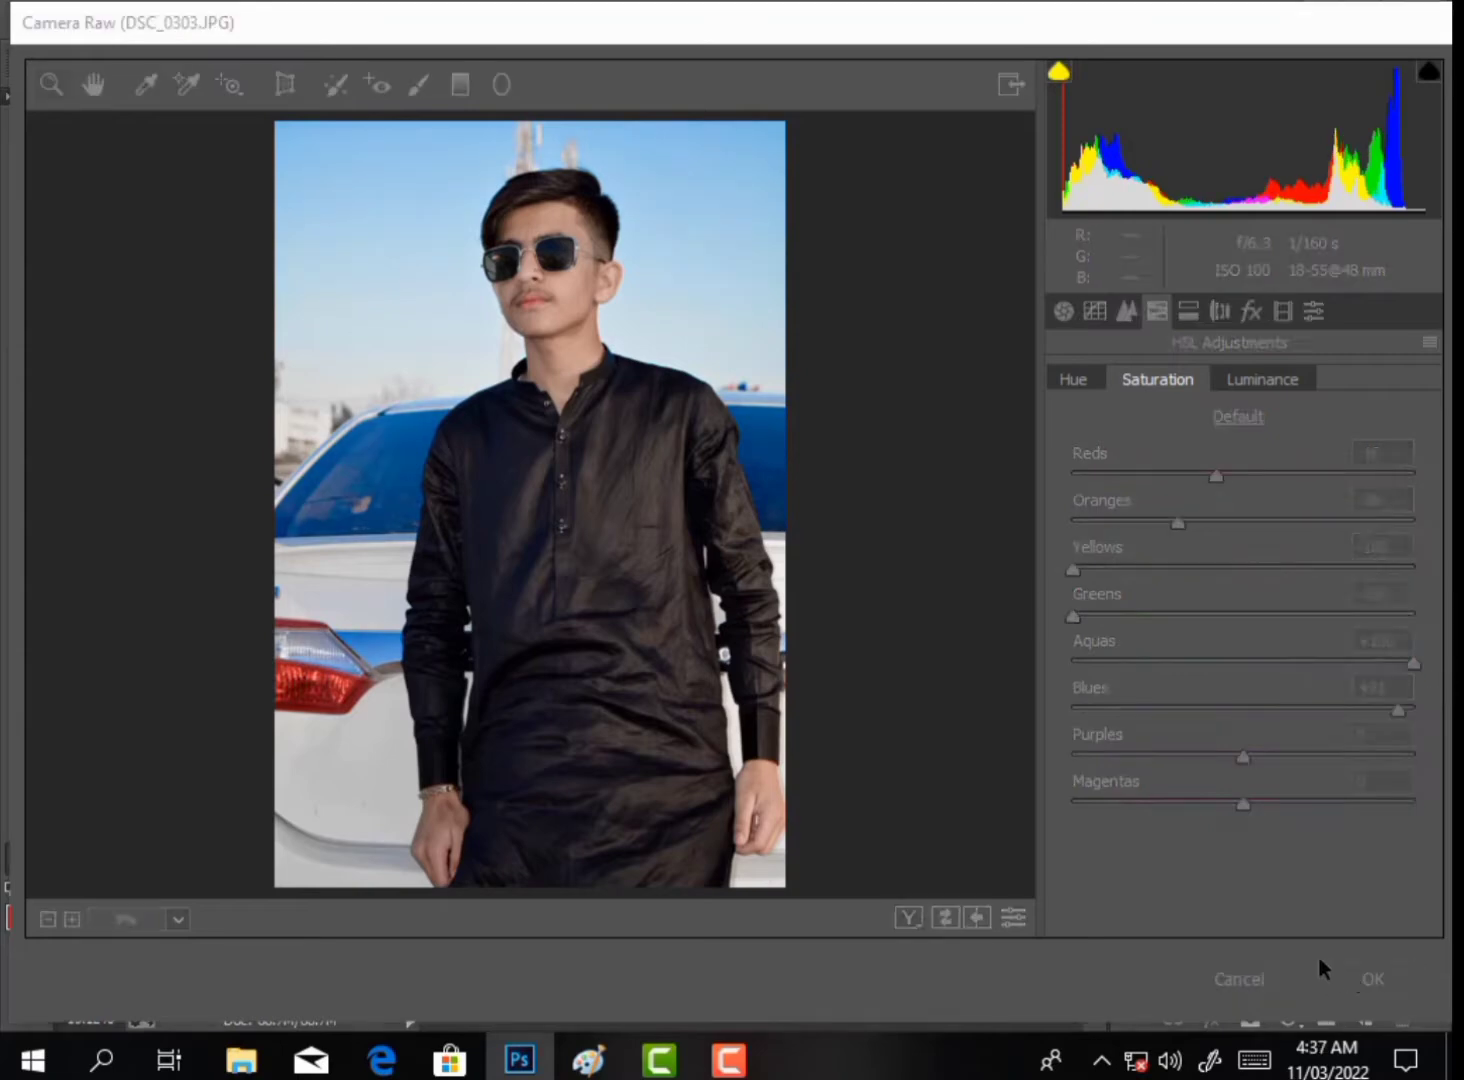
Duplicate the Background layer and apply a High Pass filter with a 1.4 pixel radius to the copy.
left_click_drag(490, 206, 670, 422)
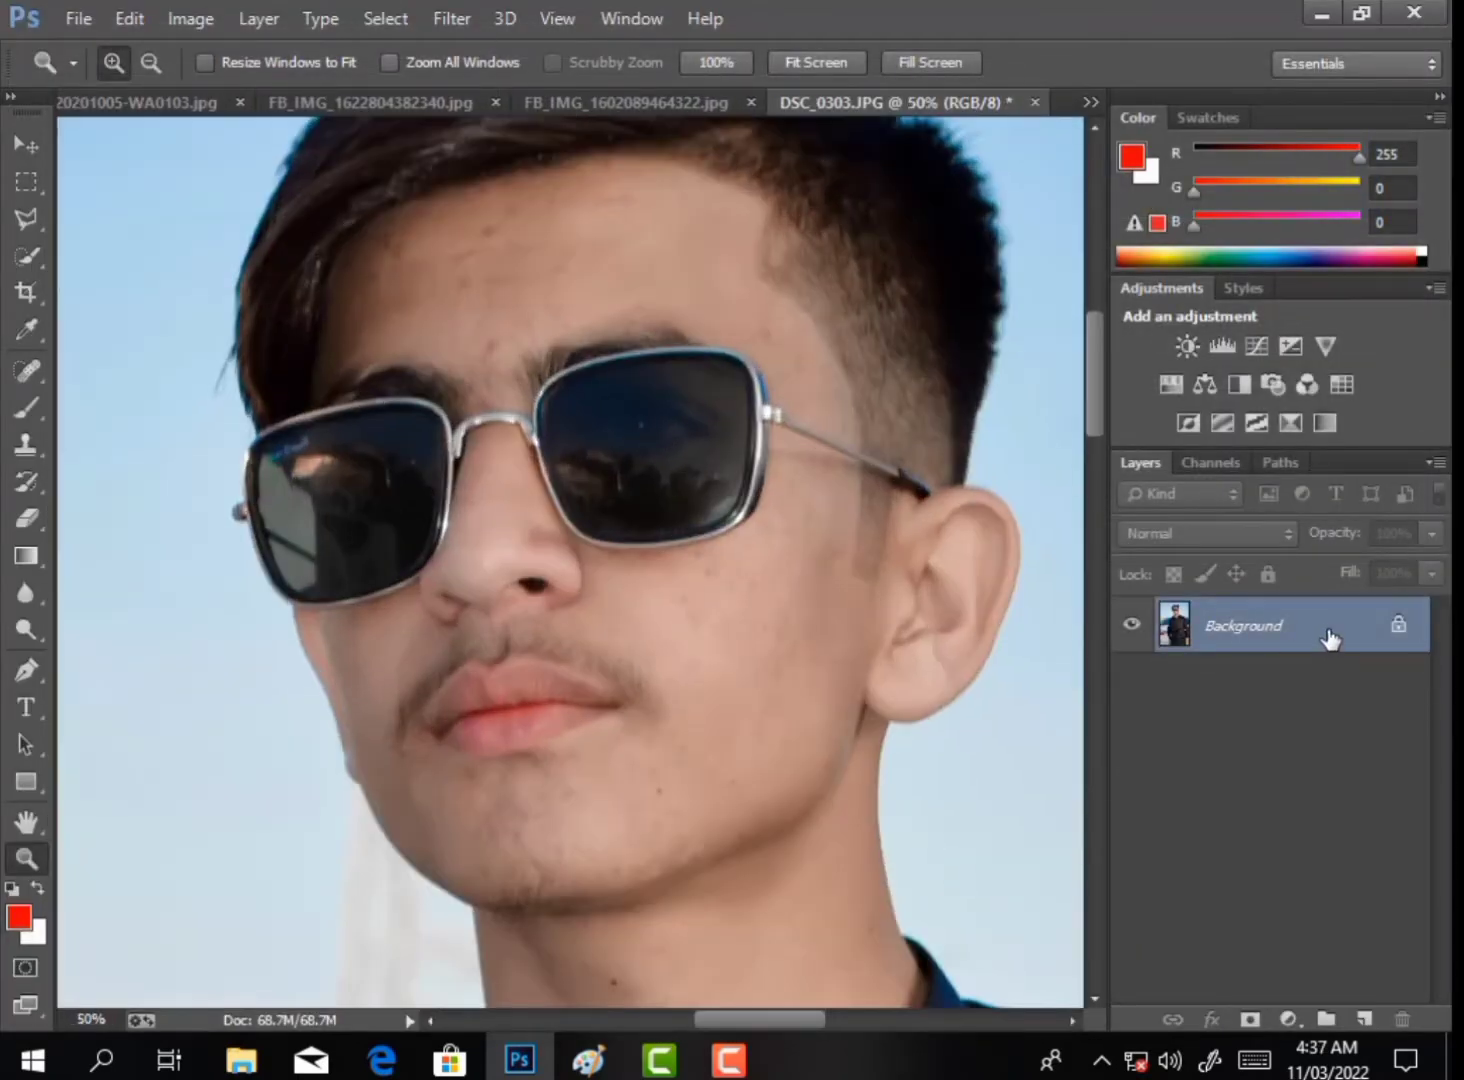
left_click_drag(1330, 638, 1364, 1018)
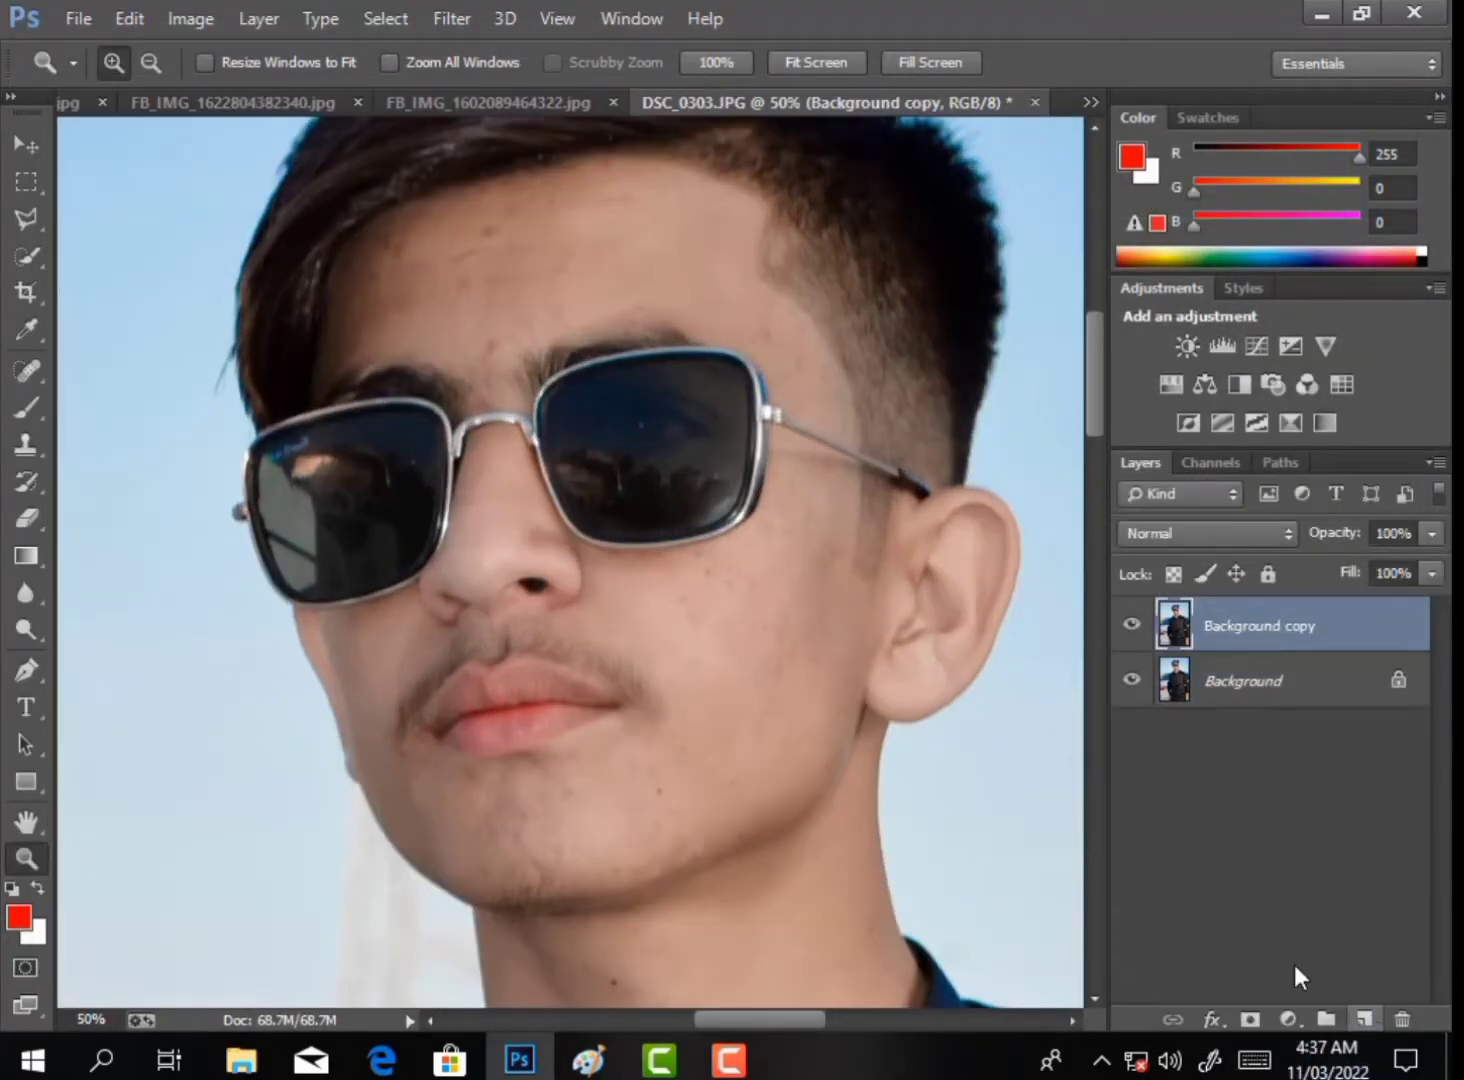
scroll(640, 130, "up", 3)
left_click(452, 18)
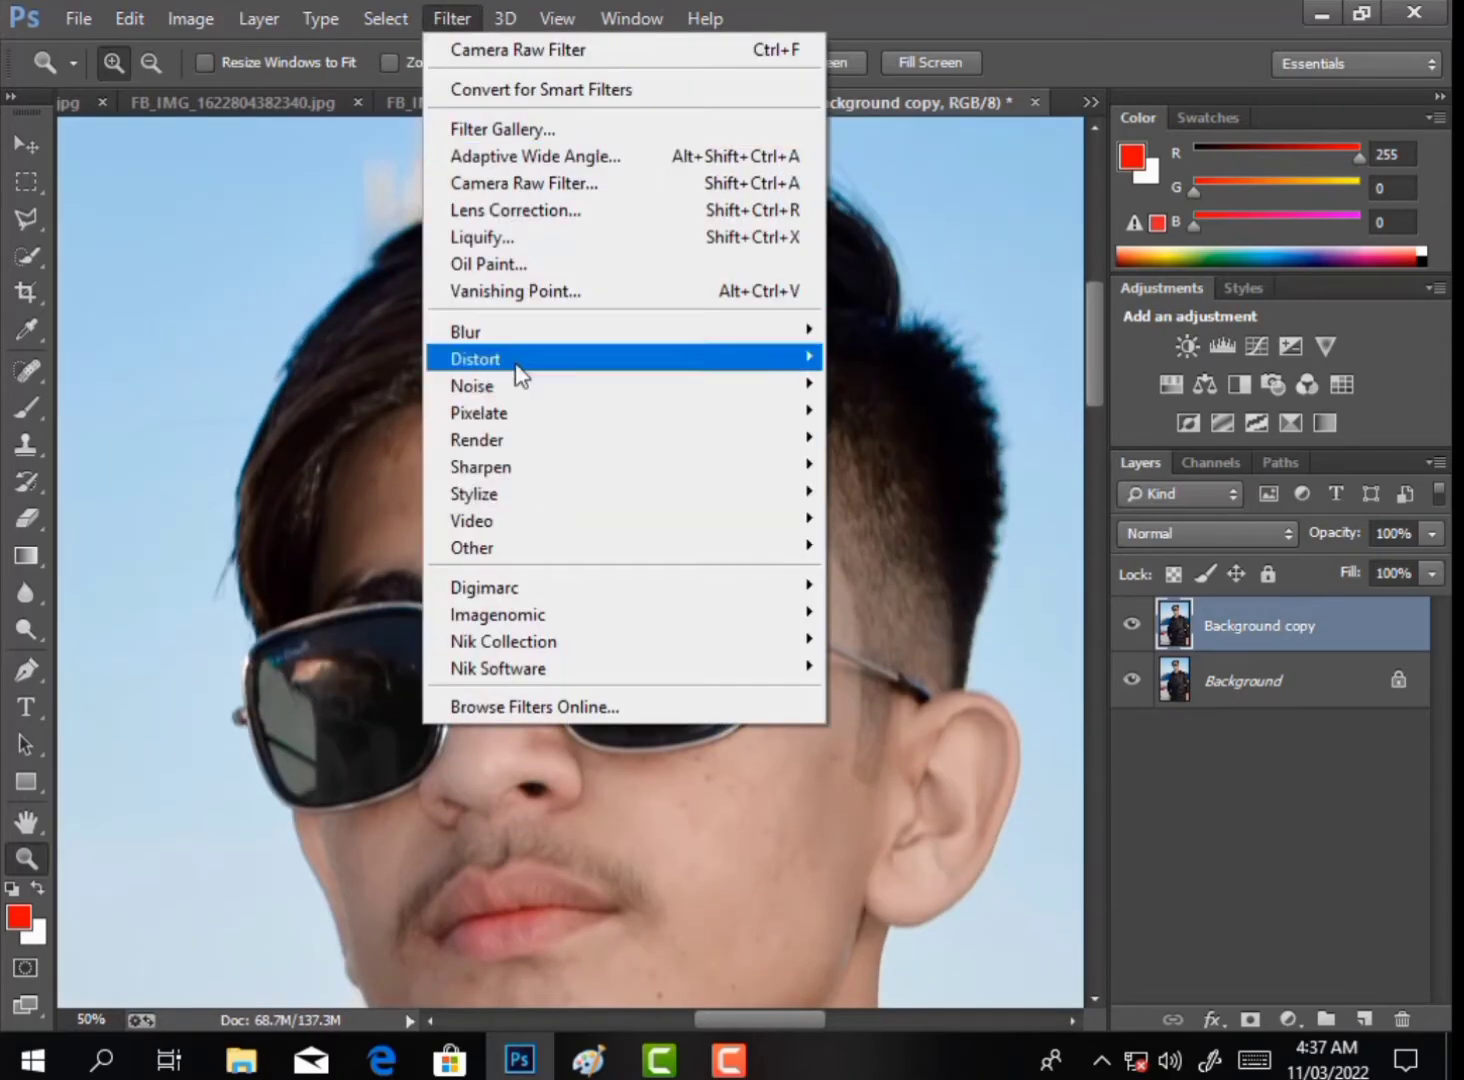
mouse_move(516, 550)
left_click(900, 574)
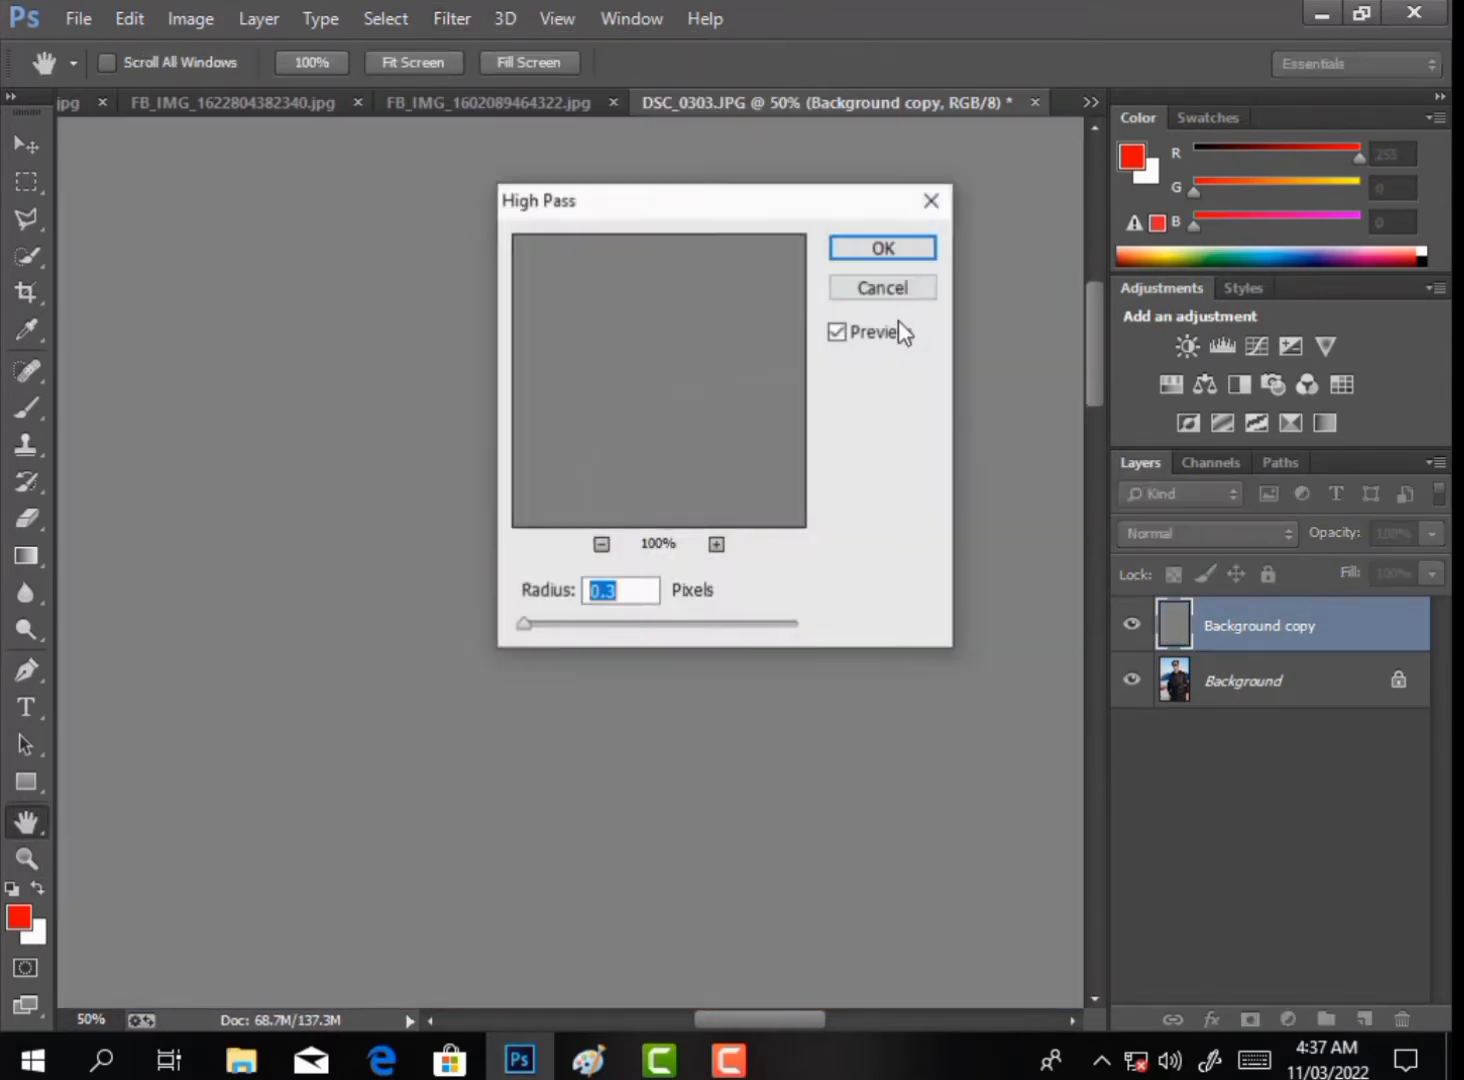
left_click(897, 249)
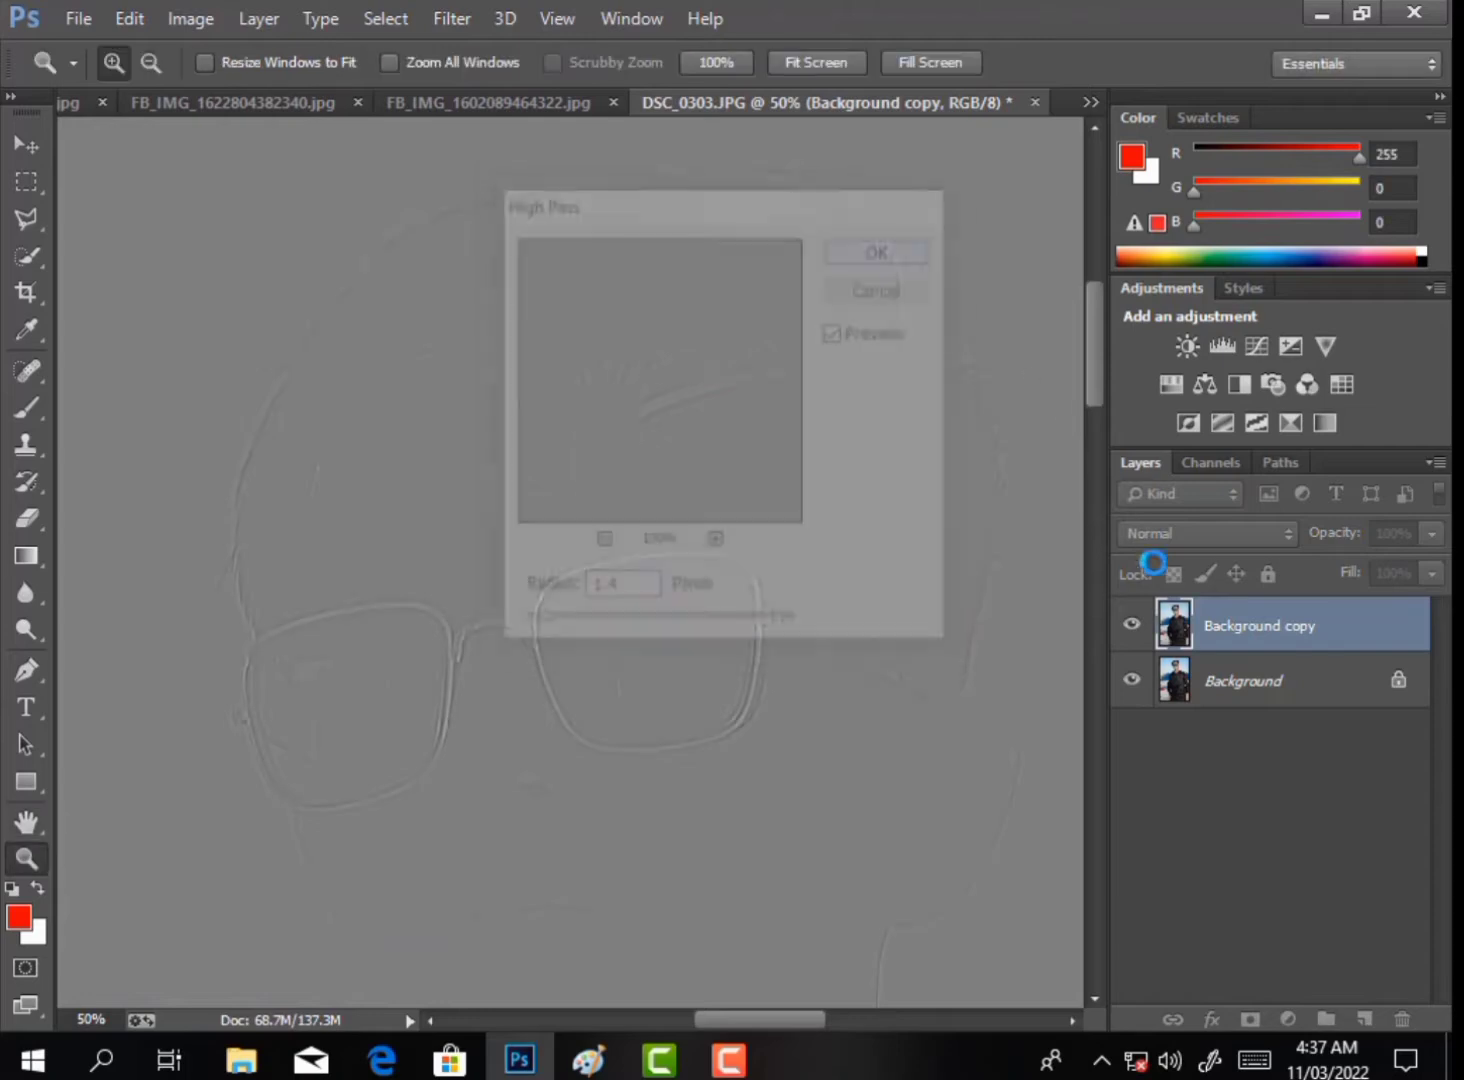
Change the High Pass layer's blend mode so it sharpens the photo, and merge it down into the Background.
left_click(1180, 533)
left_click(1160, 441)
right_click(1245, 612)
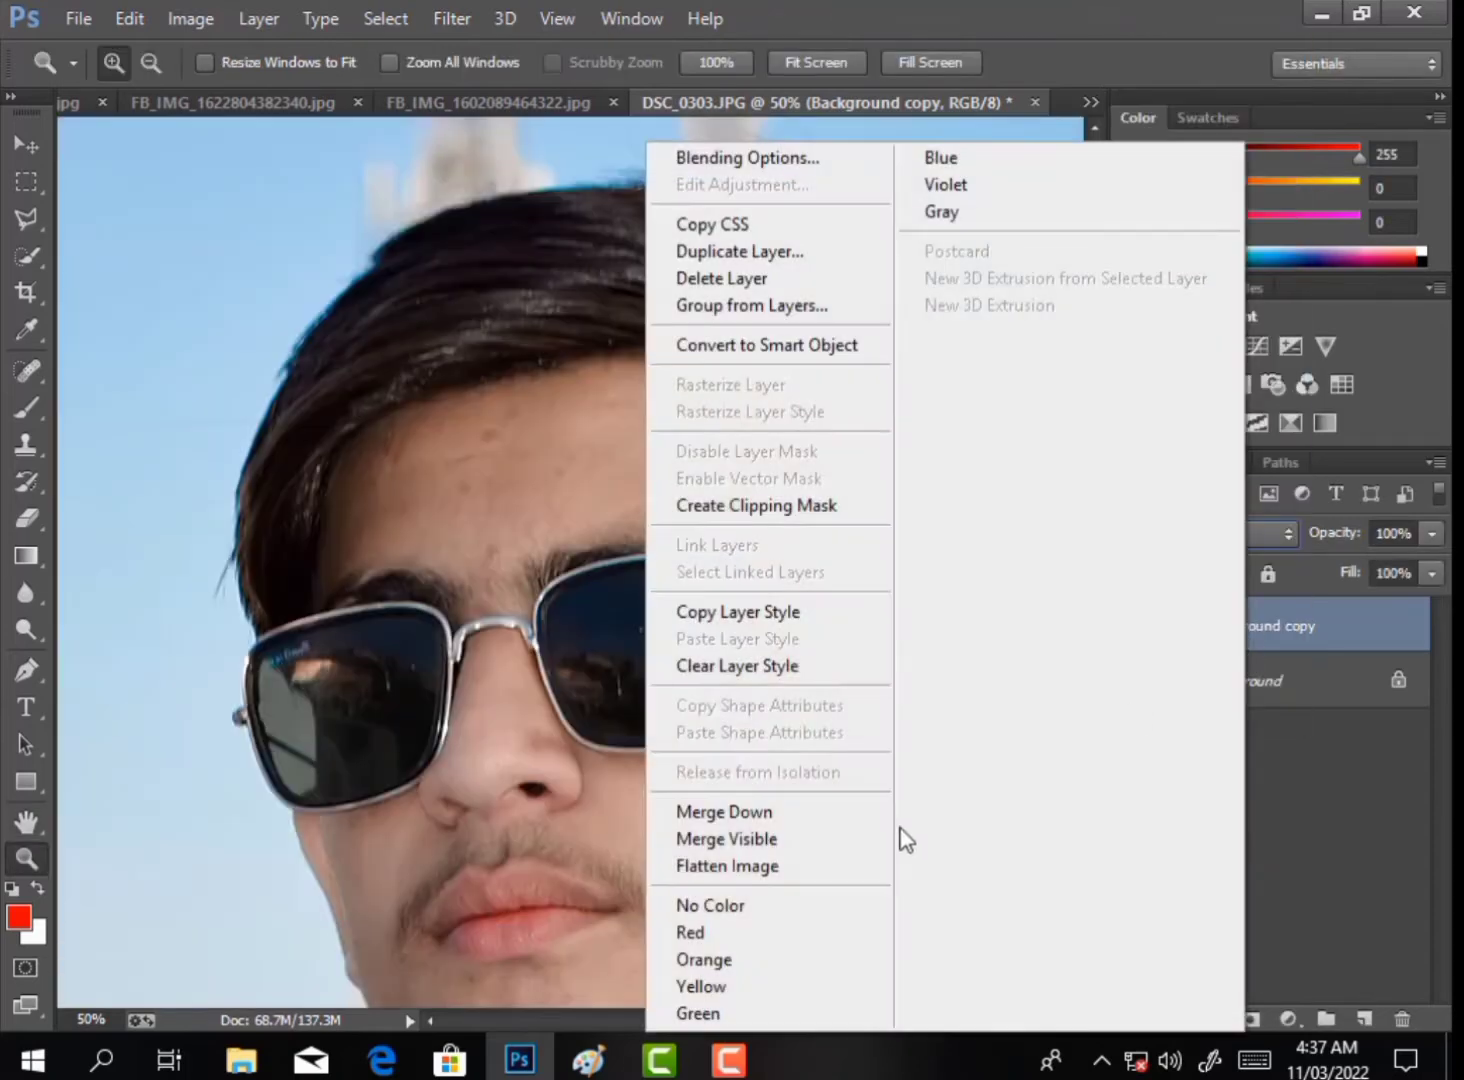
left_click(760, 811)
Smooth the blemishes on the upper forehead using the Mixer Brush at 107 px with 10% hardness.
left_click_drag(26, 407, 110, 481)
right_click(405, 472)
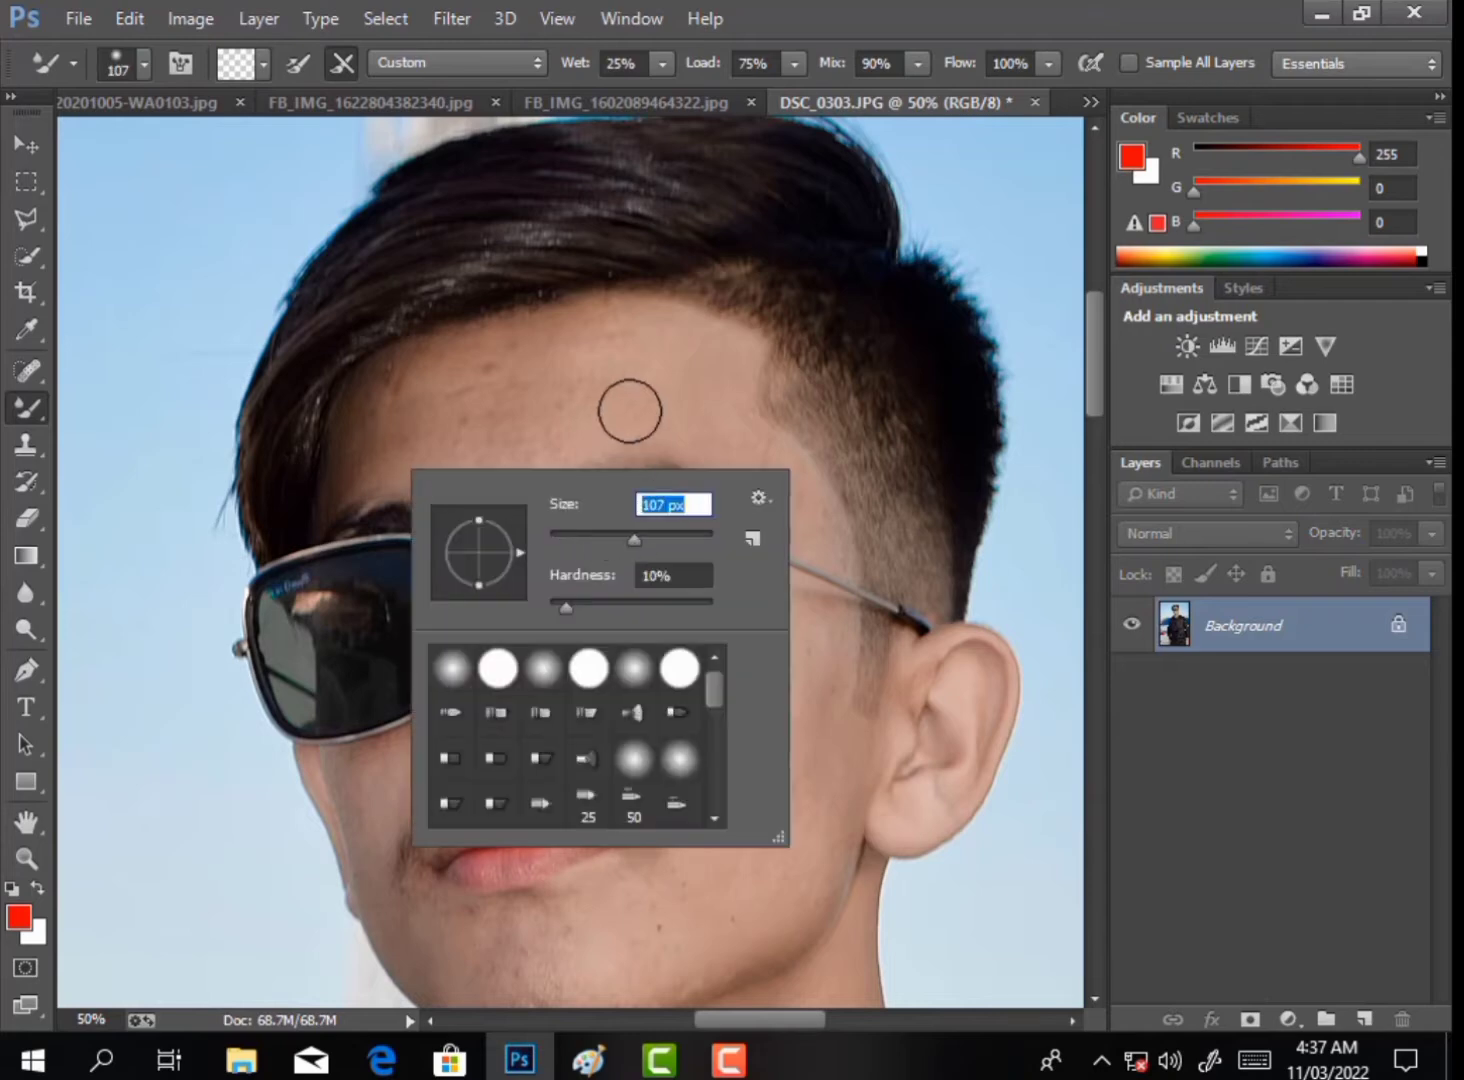
key("Return")
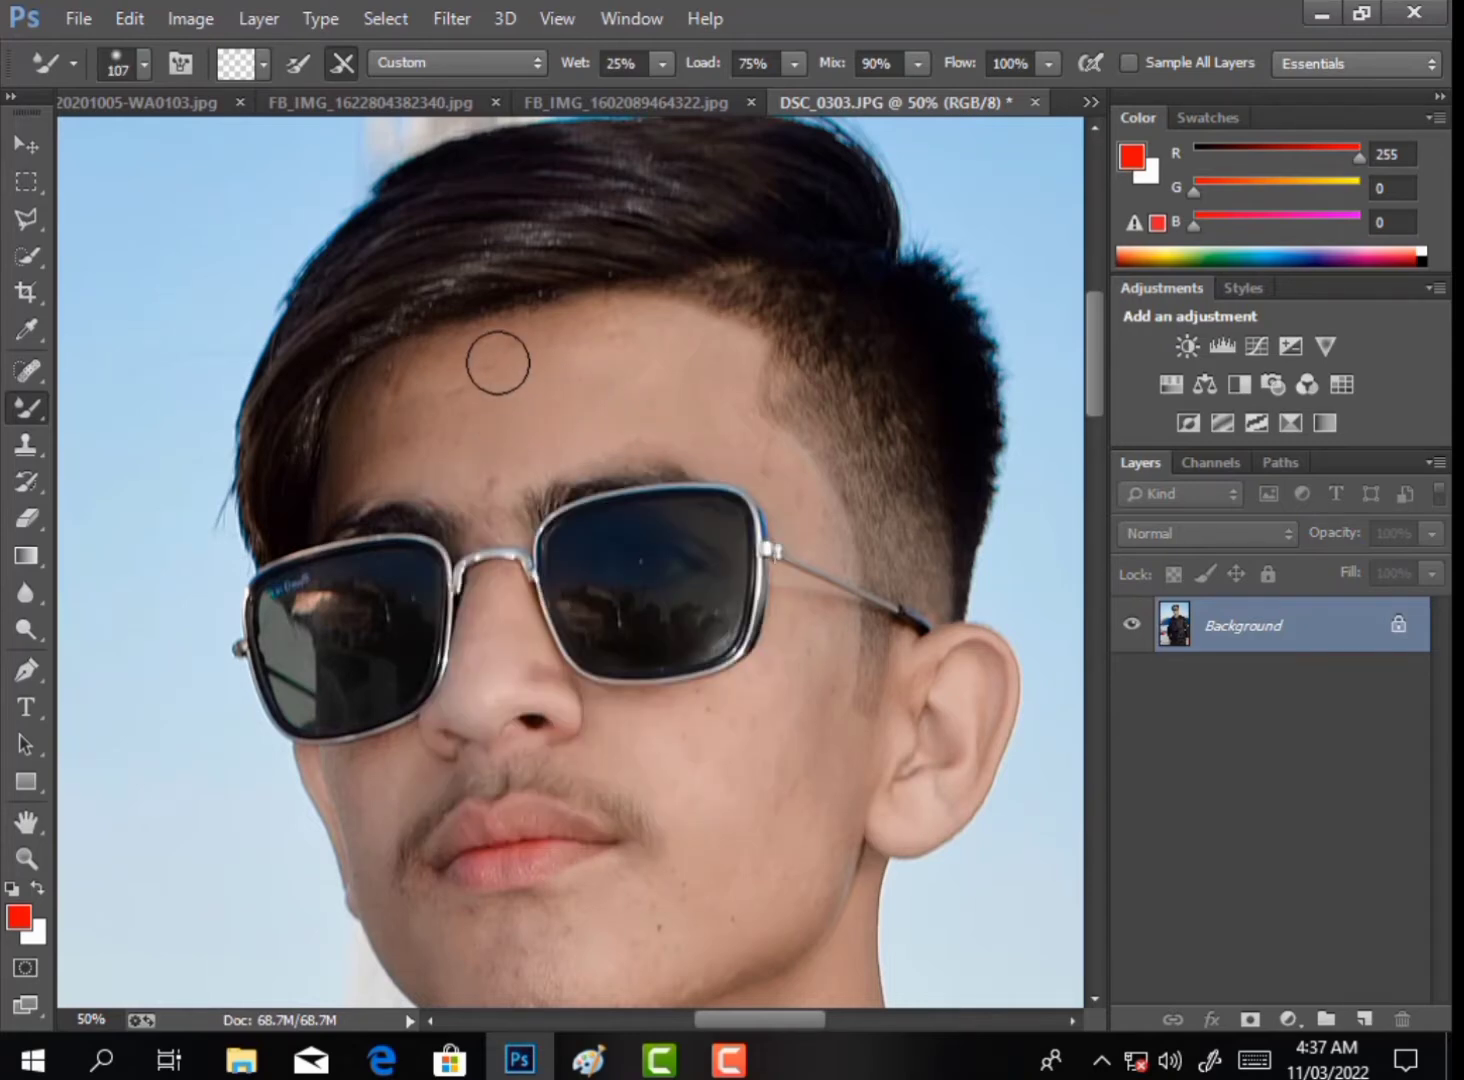
mouse_move(500, 375)
left_mouse_down()
mouse_move(480, 457)
mouse_move(435, 438)
mouse_move(402, 392)
mouse_move(383, 400)
left_mouse_up()
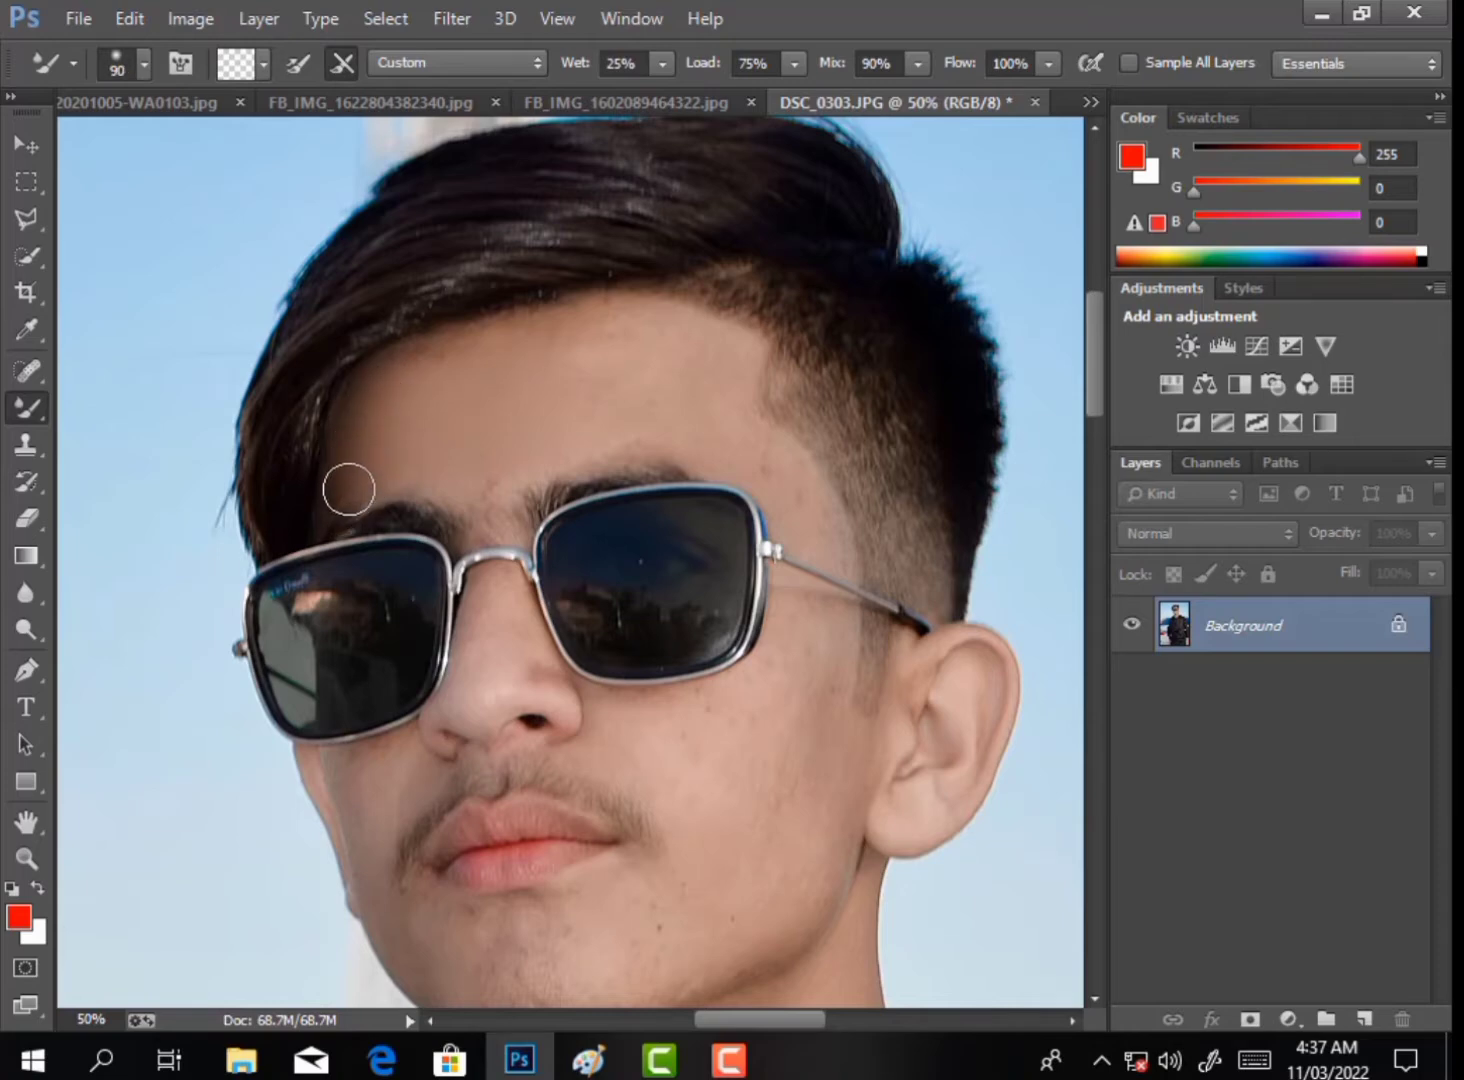
Blend the forehead skin down to the eyebrows with the Mixer Brush at 135 px.
right_click(385, 491)
key("Return")
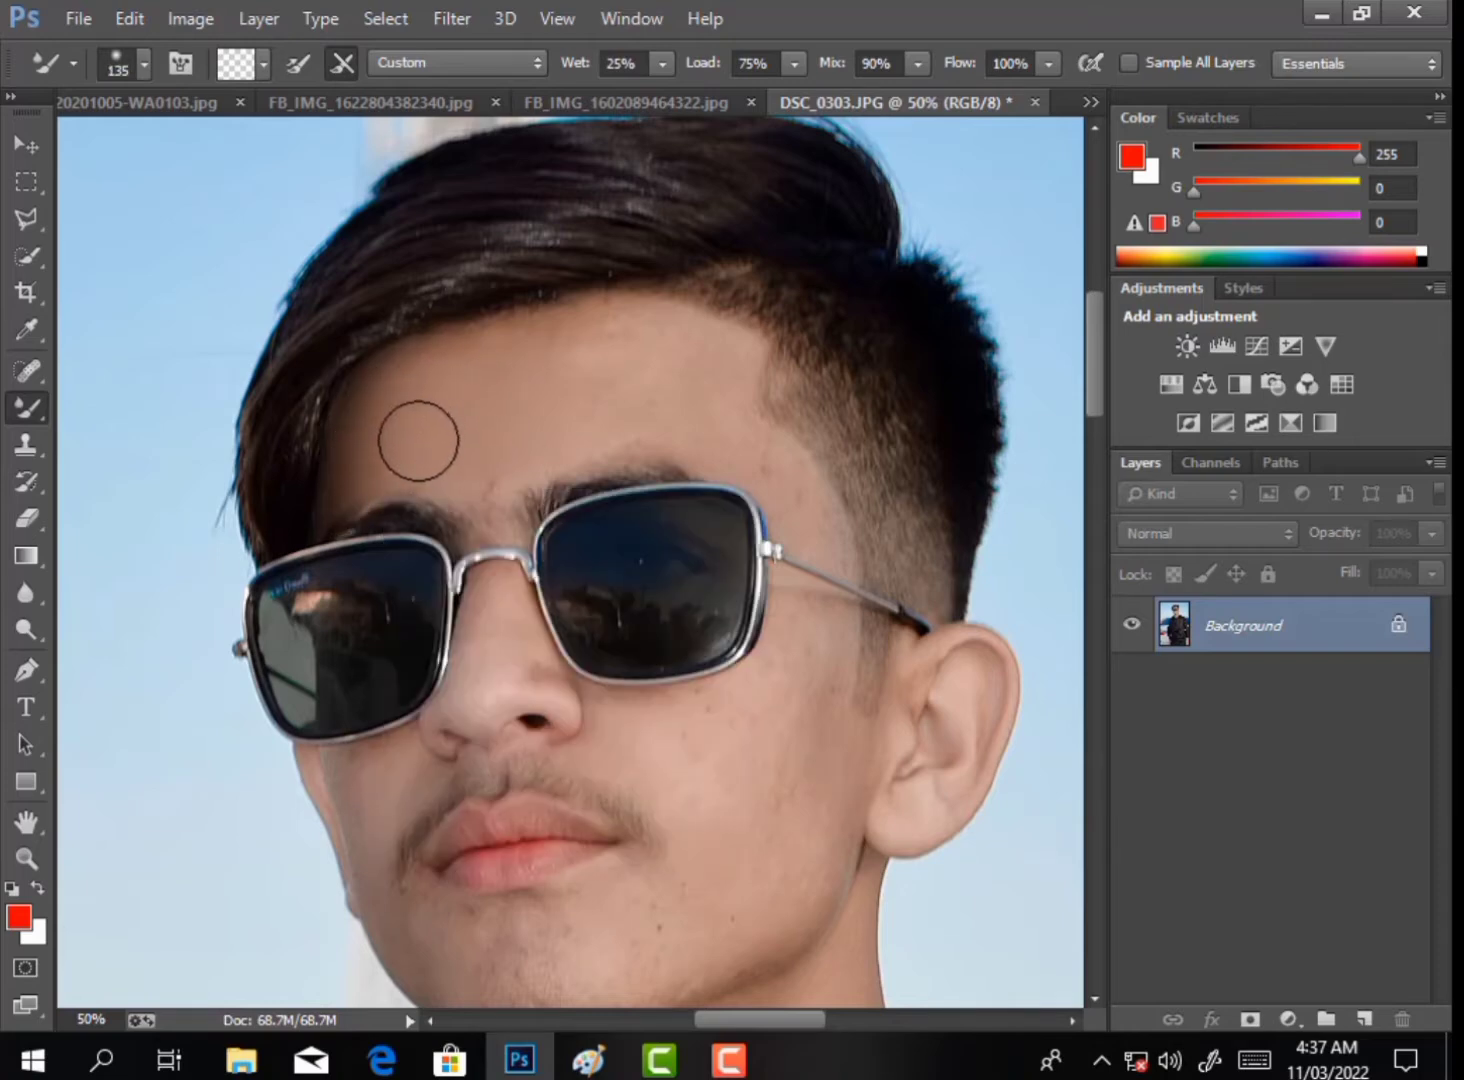
mouse_move(563, 406)
left_mouse_down()
mouse_move(648, 359)
mouse_move(670, 369)
mouse_move(653, 405)
mouse_move(526, 386)
mouse_move(489, 412)
mouse_move(482, 473)
left_mouse_up()
Smooth the temple between the hairline and the sunglasses with the Mixer Brush reduced to 70 px.
key("bracketleft")
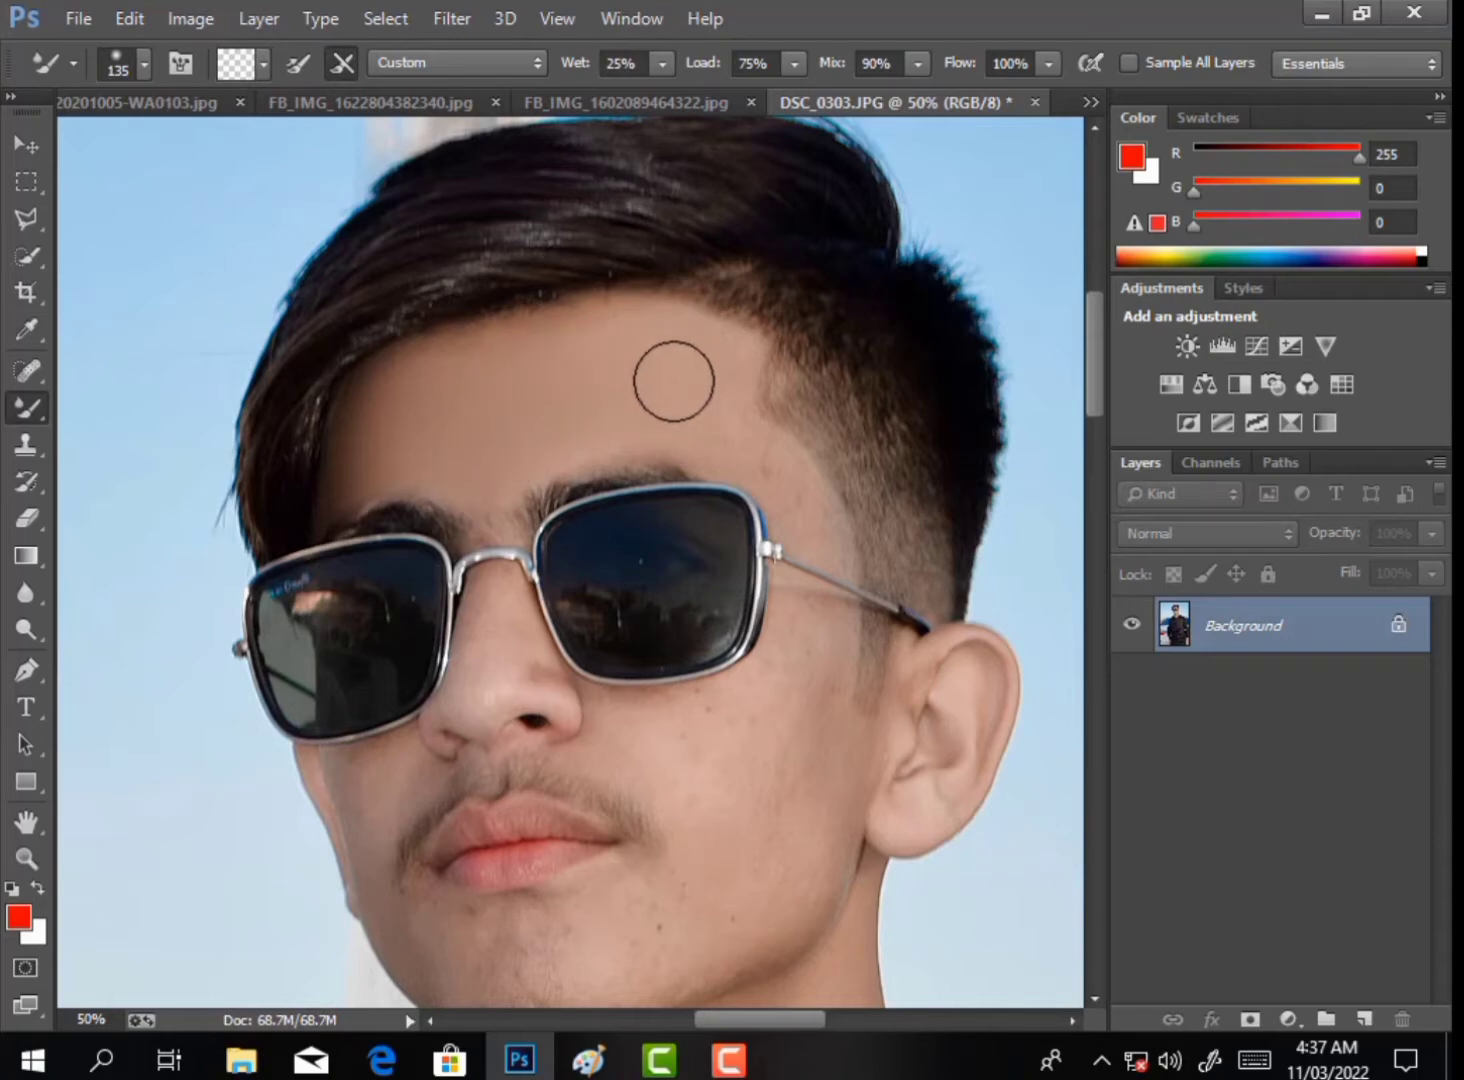
key("bracketleft")
key("bracketleft")
key("bracketleft")
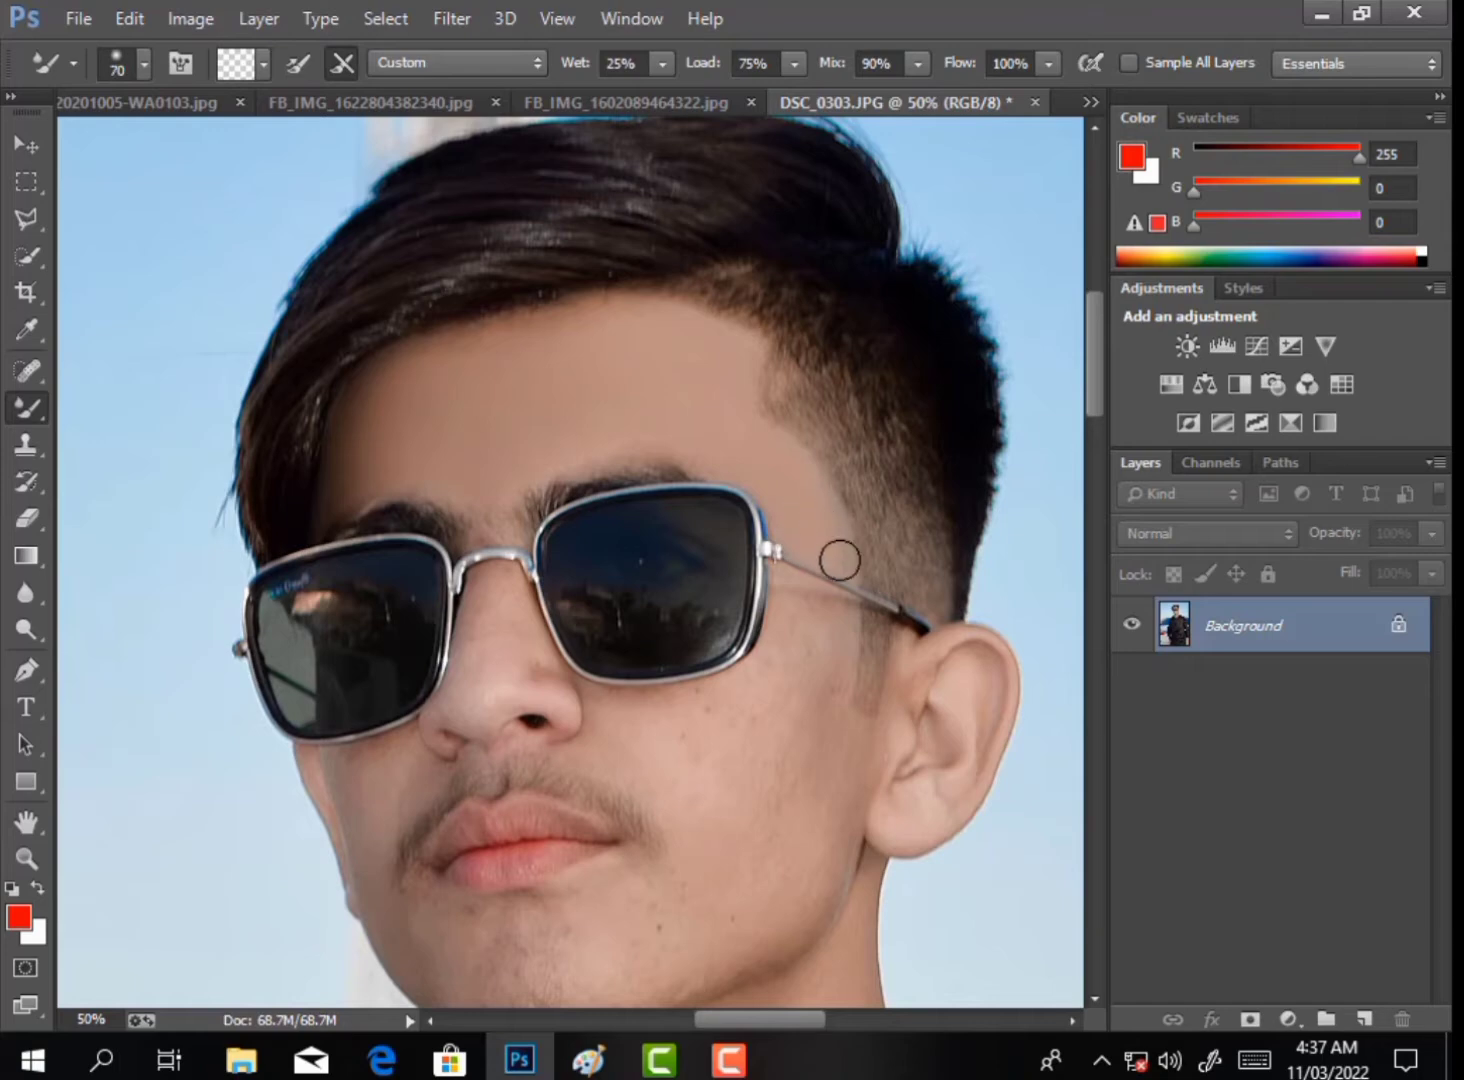
Even out the forehead skin with the Mixer Brush at 125 px, reducing it to 100 px near the hairline.
right_click(801, 507)
type("125")
key("Return")
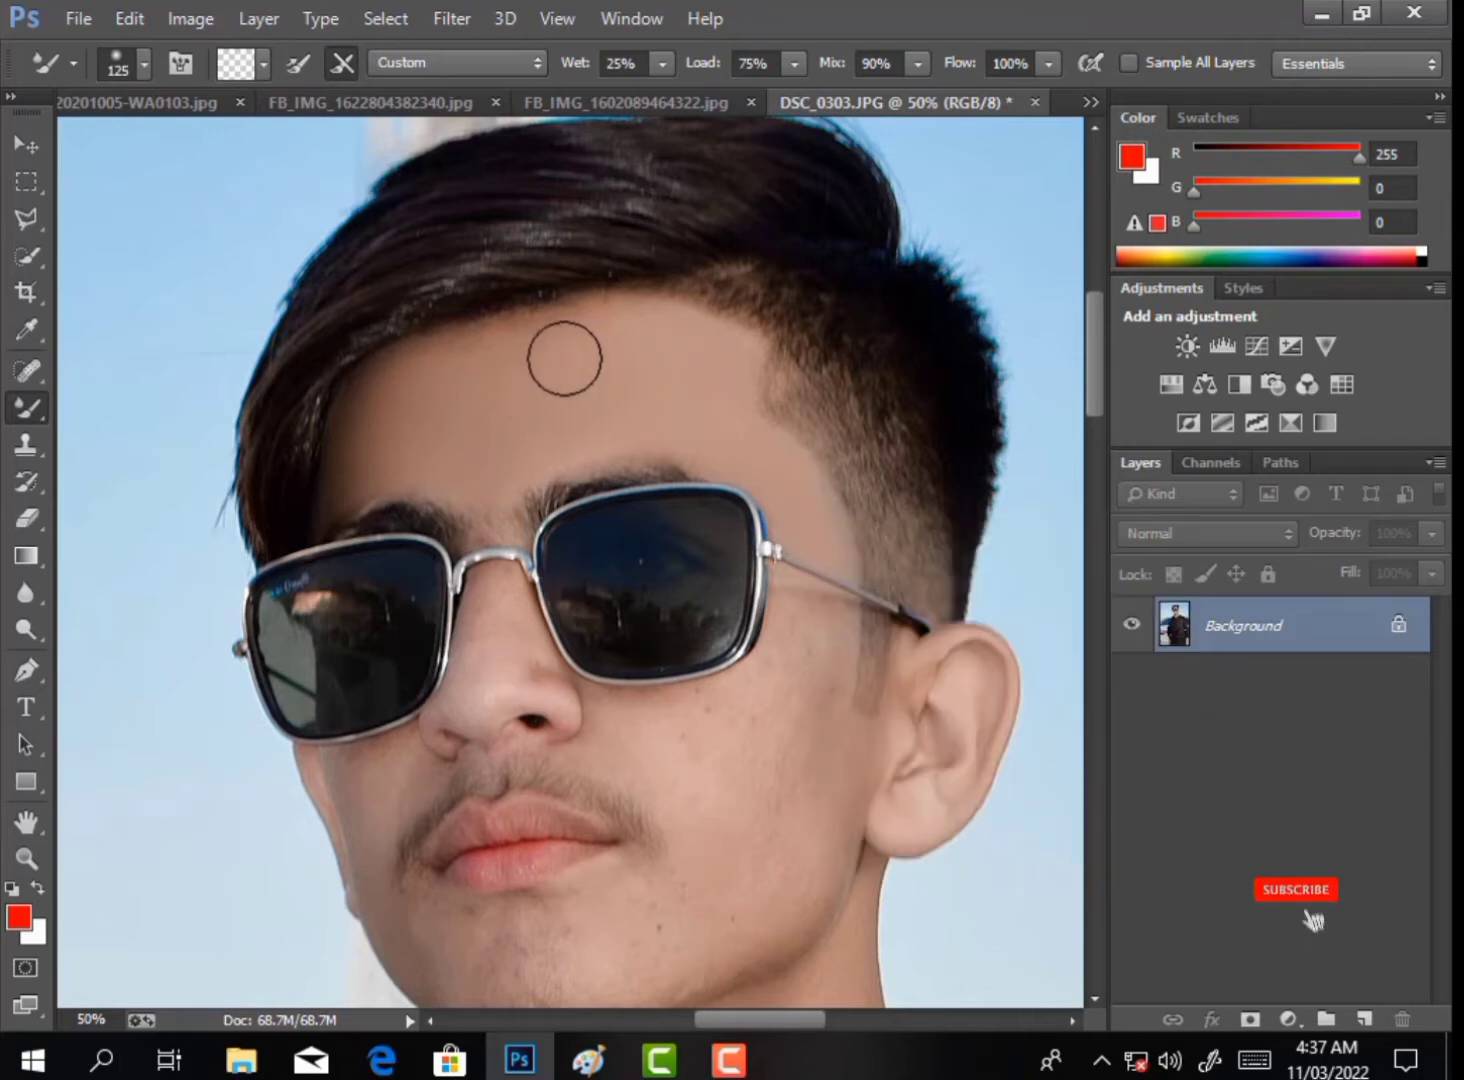
key("bracketleft")
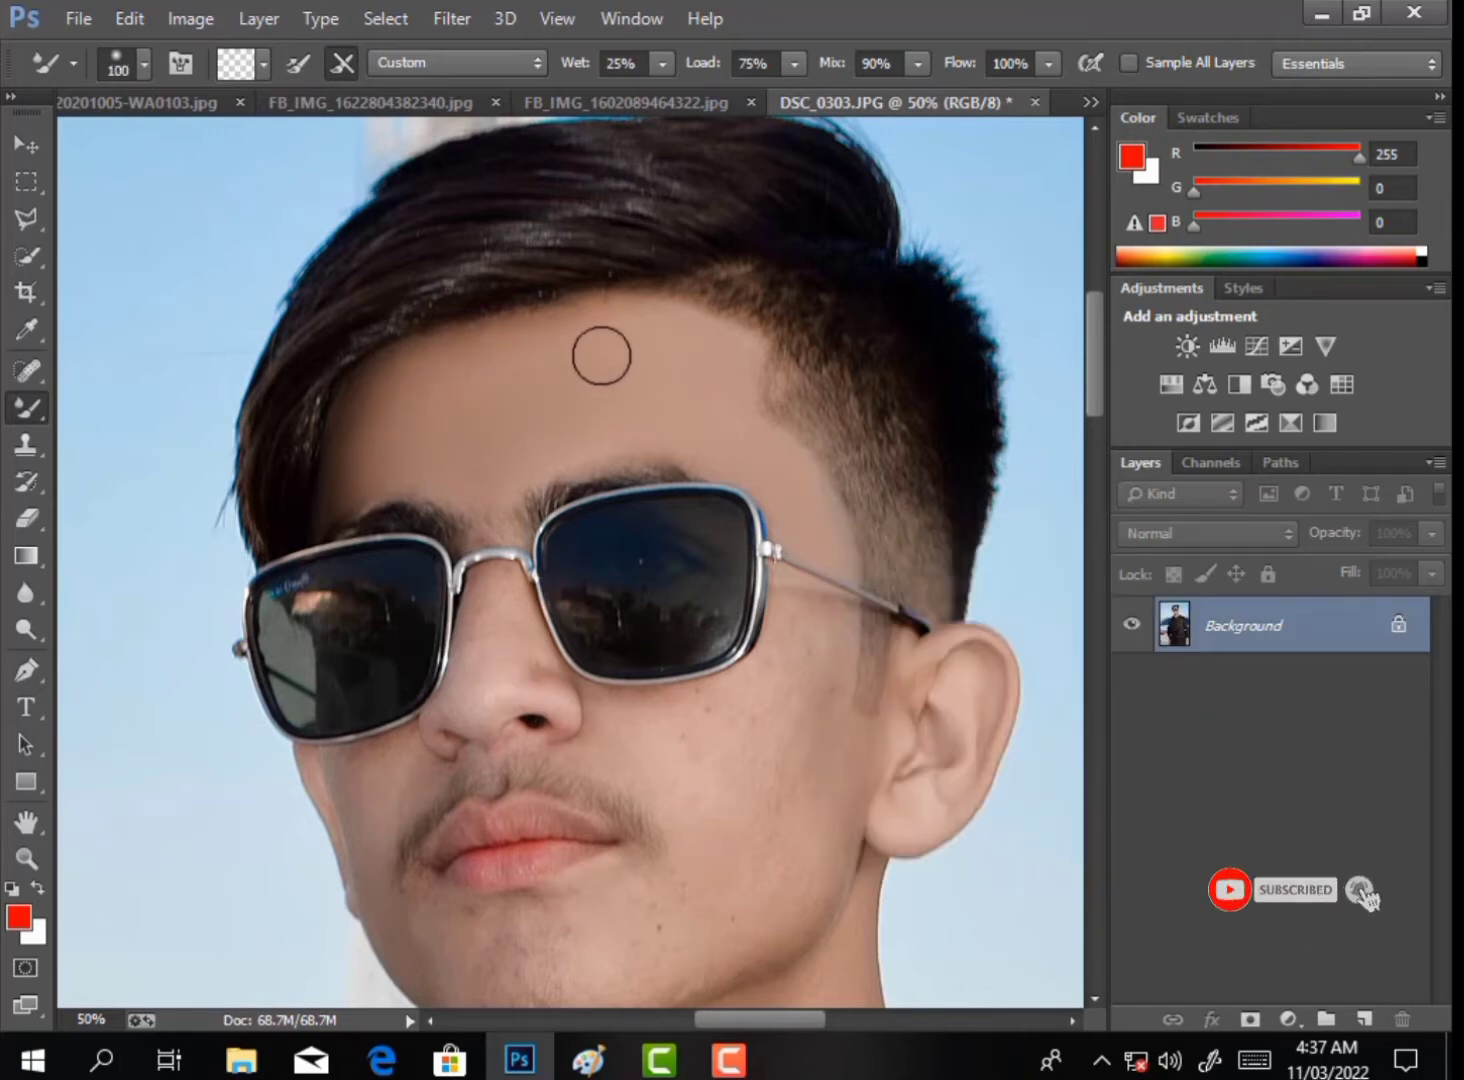
Smooth the skin of the cheek, jaw and chin with the Mixer Brush at 139 px.
scroll(740, 598, "down", 1)
scroll(740, 598, "down", 5)
right_click(748, 658)
left_click_drag(980, 723, 1000, 723)
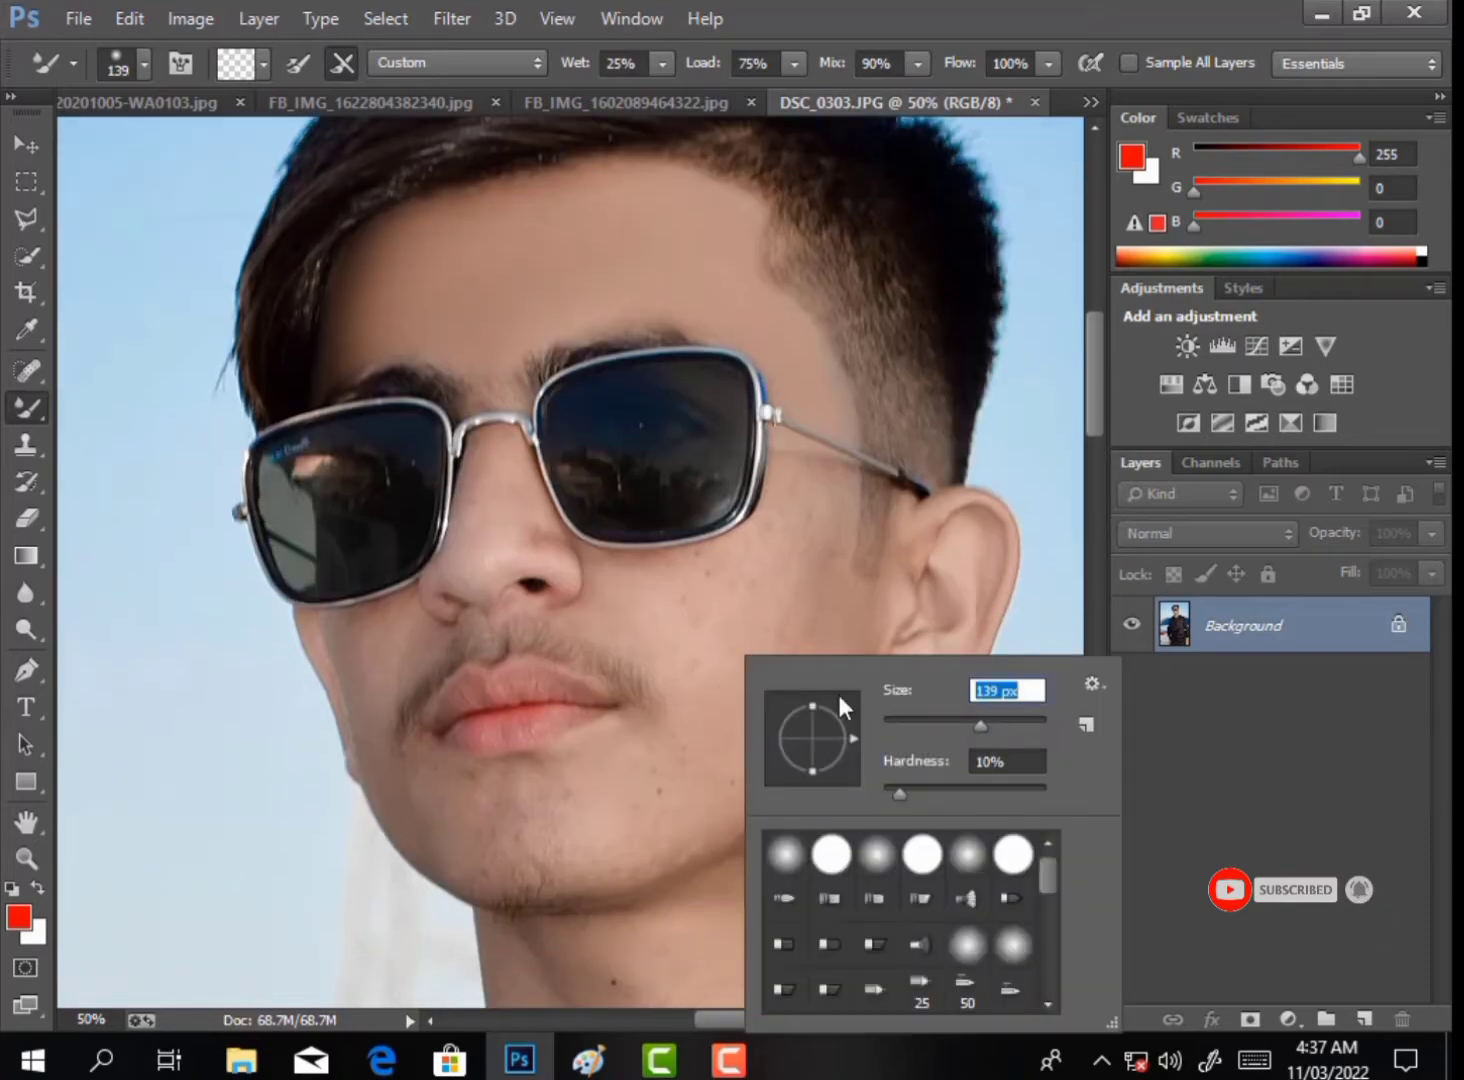
key("Return")
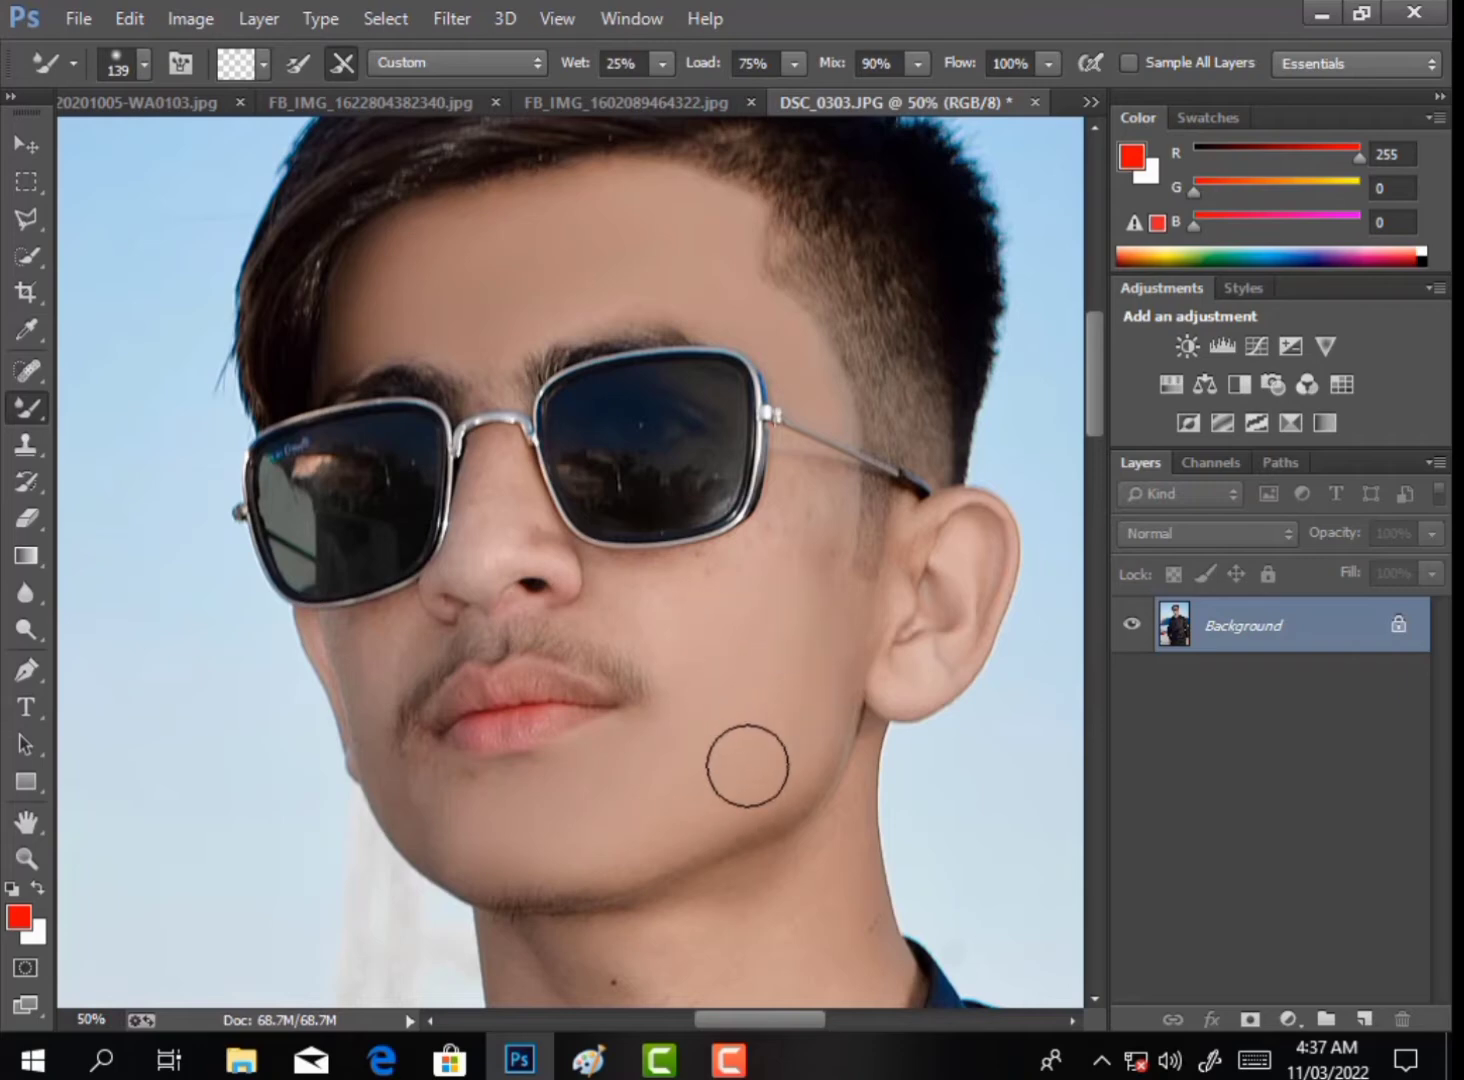
Blend the chin and the skin around the mouth with the Mixer Brush at 100 px, and smooth the lips at 50 px.
key("bracketleft")
key("bracketleft")
mouse_move(647, 627)
left_mouse_down()
mouse_move(703, 582)
mouse_move(747, 578)
mouse_move(807, 493)
mouse_move(826, 621)
mouse_move(787, 743)
mouse_move(713, 821)
mouse_move(633, 865)
mouse_move(558, 877)
mouse_move(476, 857)
left_mouse_up()
mouse_move(418, 790)
left_mouse_down()
mouse_move(489, 791)
mouse_move(458, 823)
left_mouse_up()
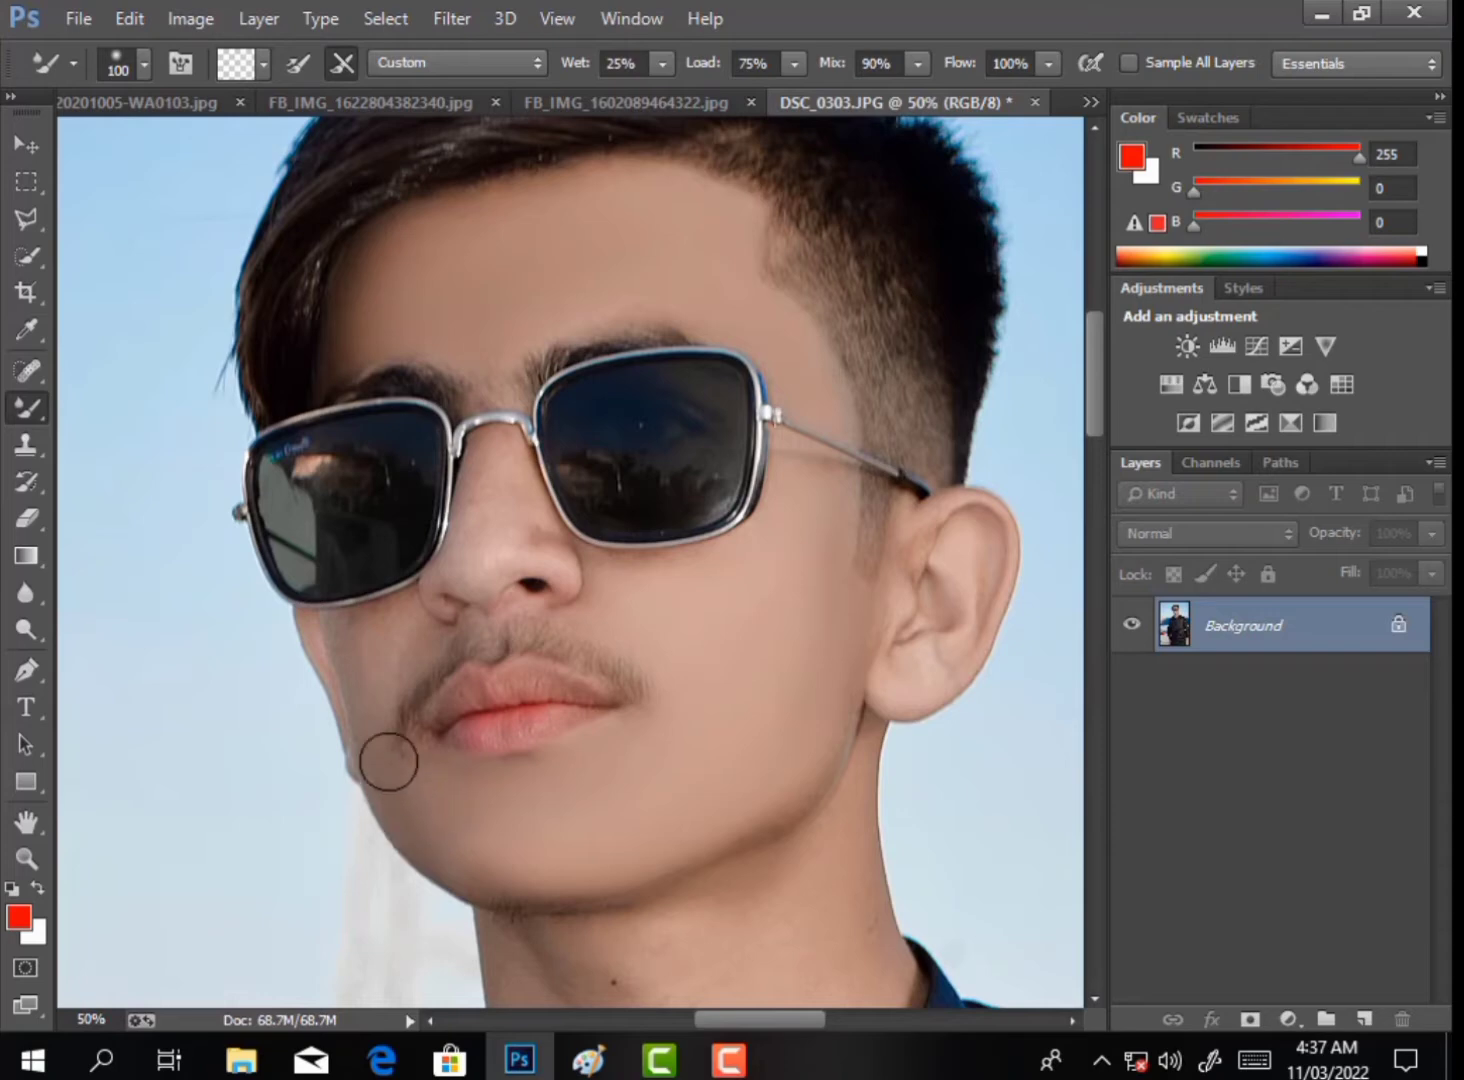
key("bracketleft")
key("bracketleft")
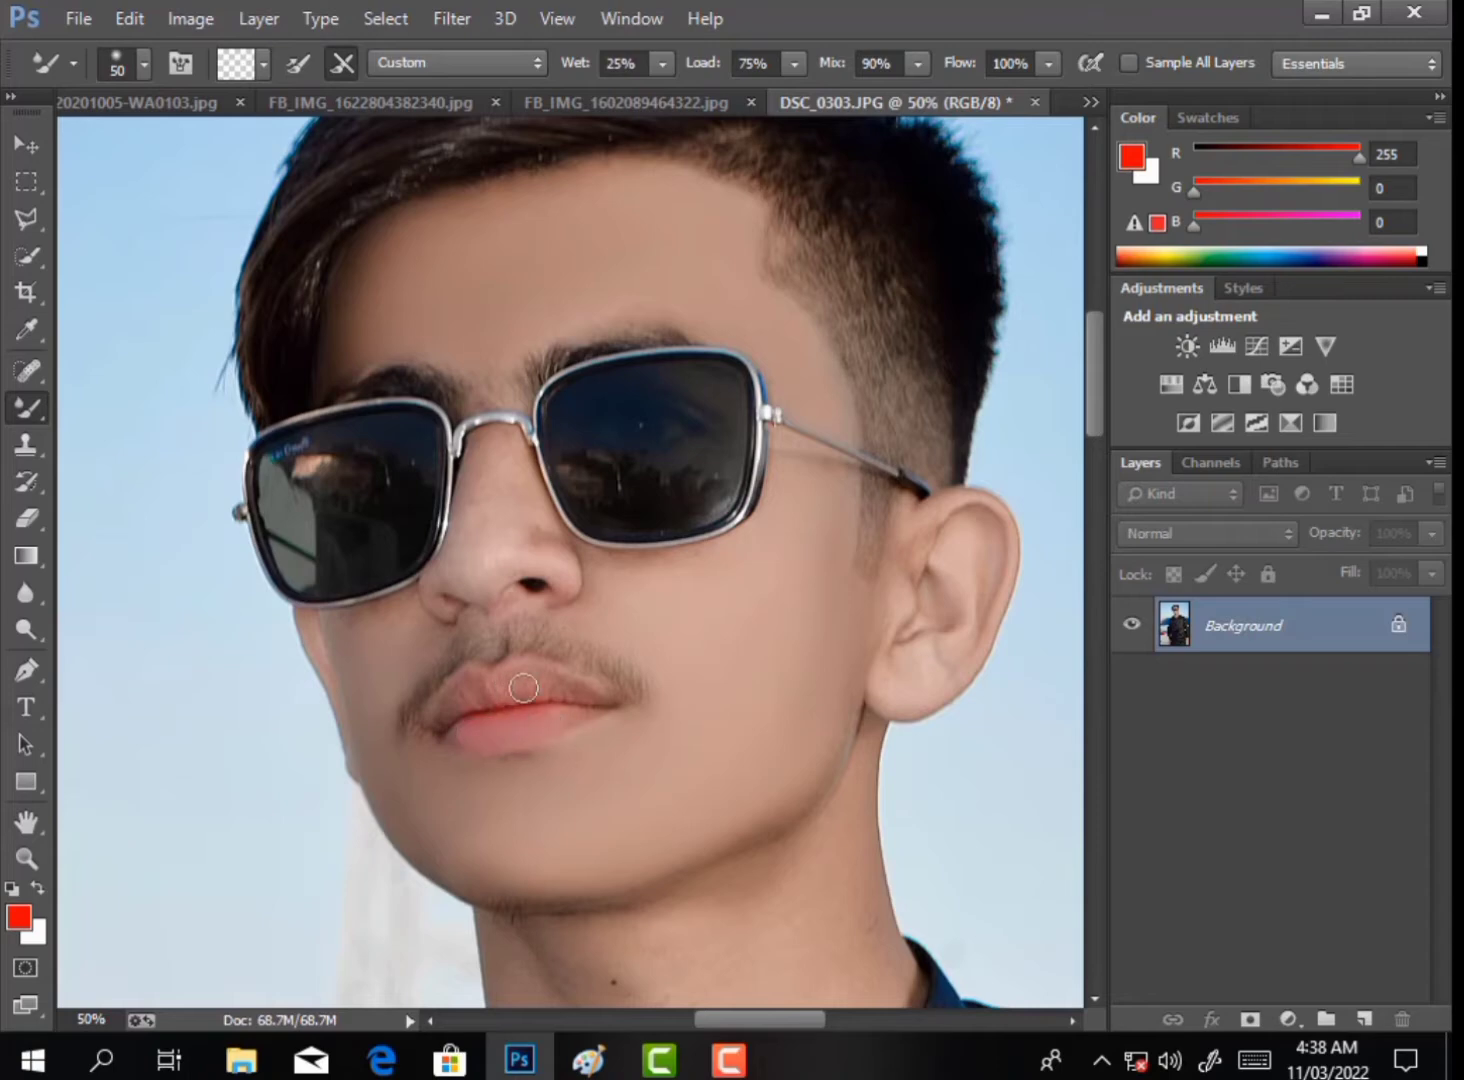
Smooth the cheek below the sunglasses with the Mixer Brush at 94 px, and the nose at 60 px.
right_click(588, 693)
left_click_drag(773, 725, 807, 725)
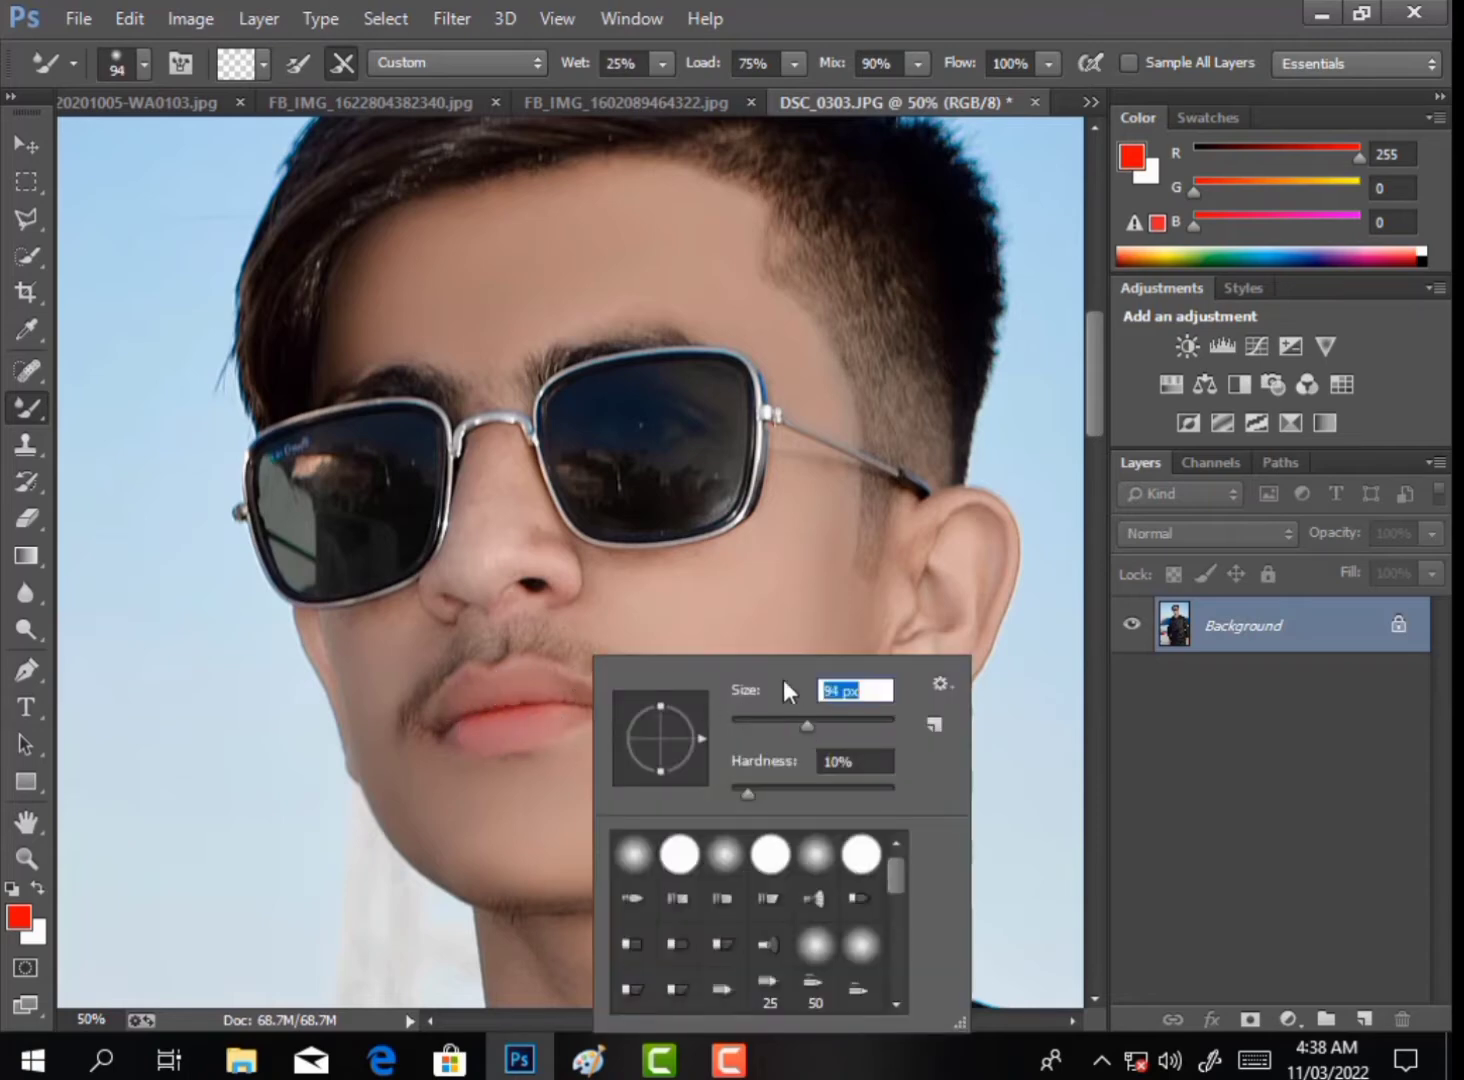
left_click(716, 631)
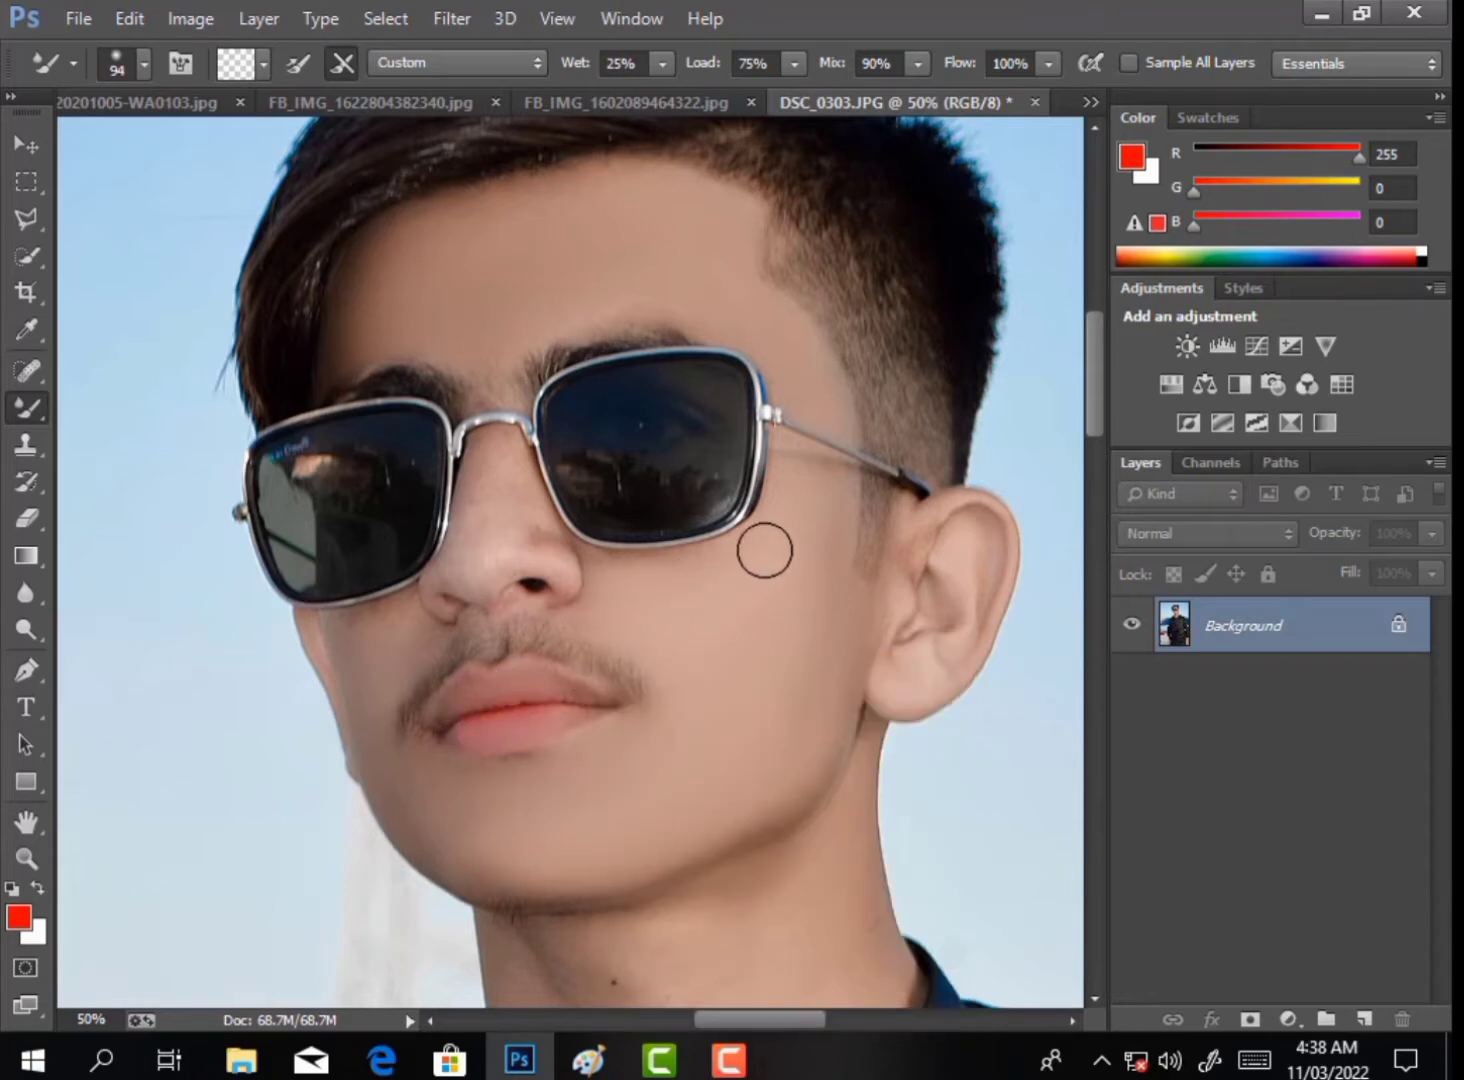
scroll(510, 586, "up", 2)
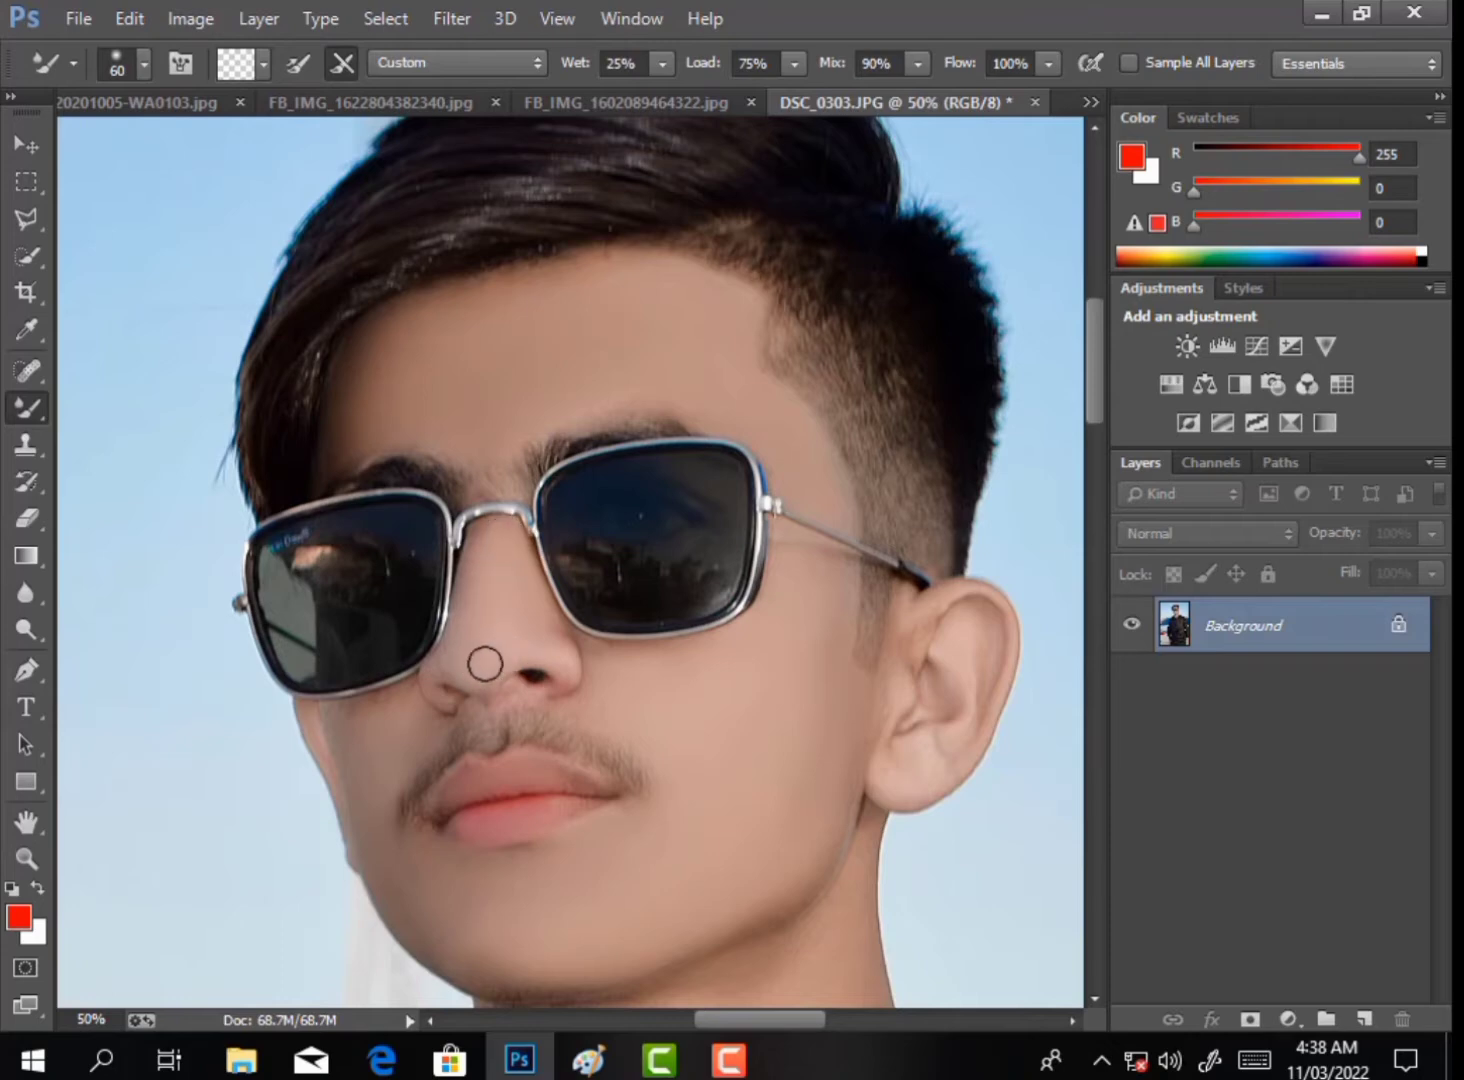
Blend the cheek with the Mixer Brush enlarged to about 97 px, and the skin beneath the sunglasses lens beside the nose at 50 px.
right_click(648, 660)
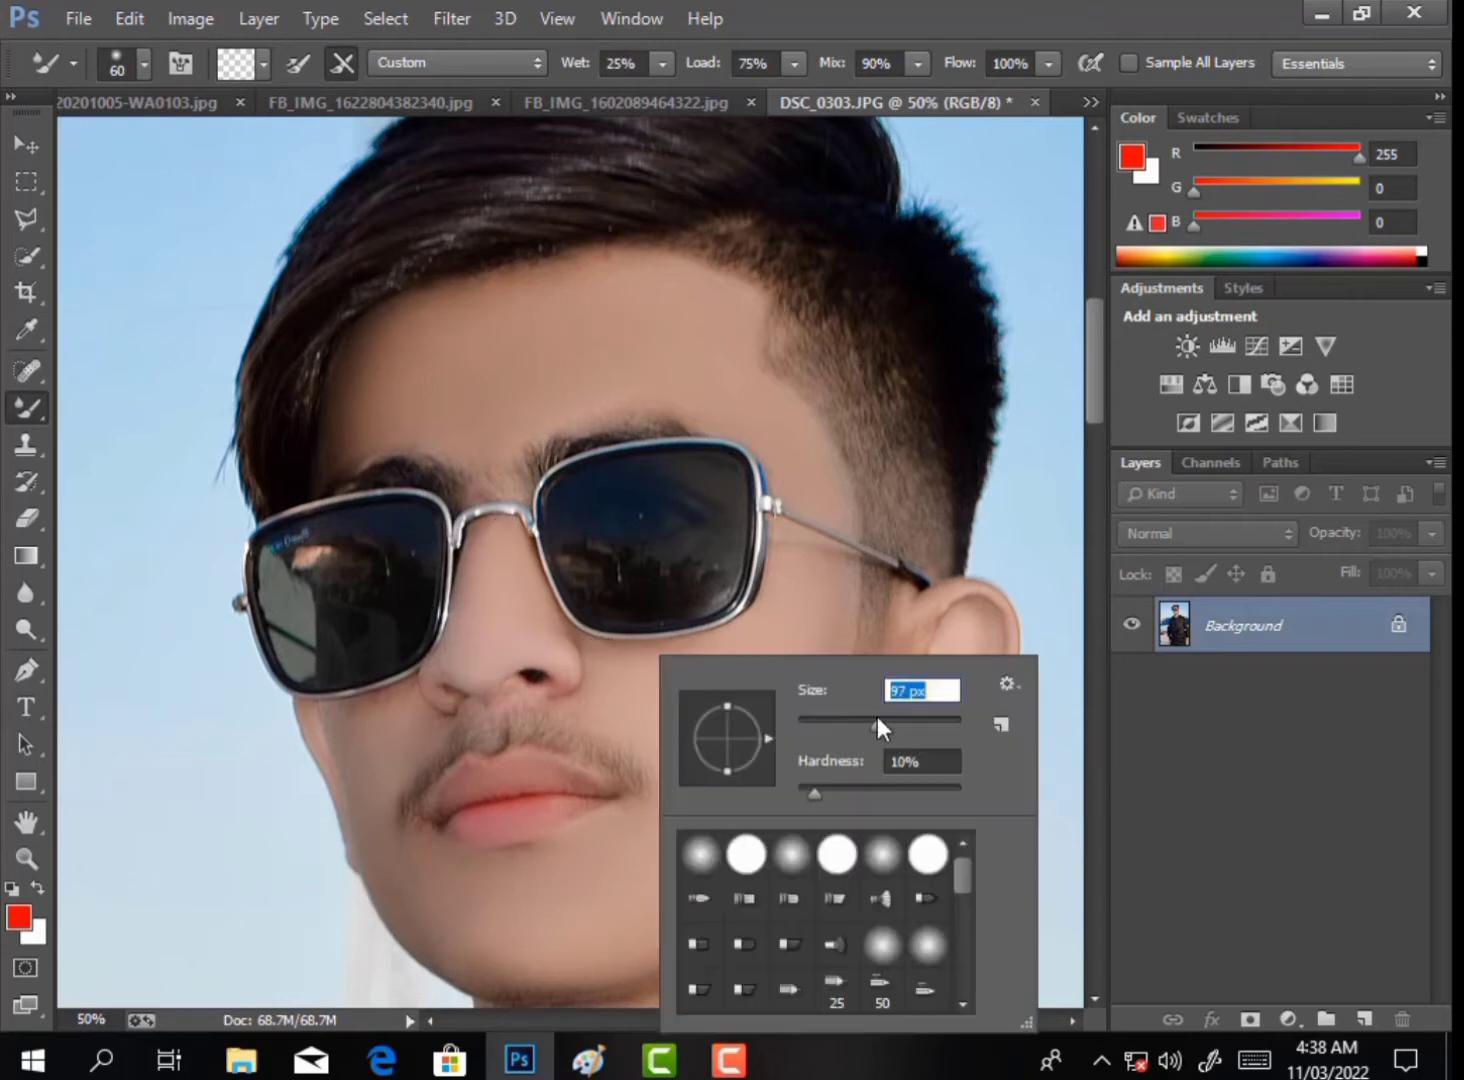
type("99")
key("Return")
key("bracketleft")
key("bracketleft")
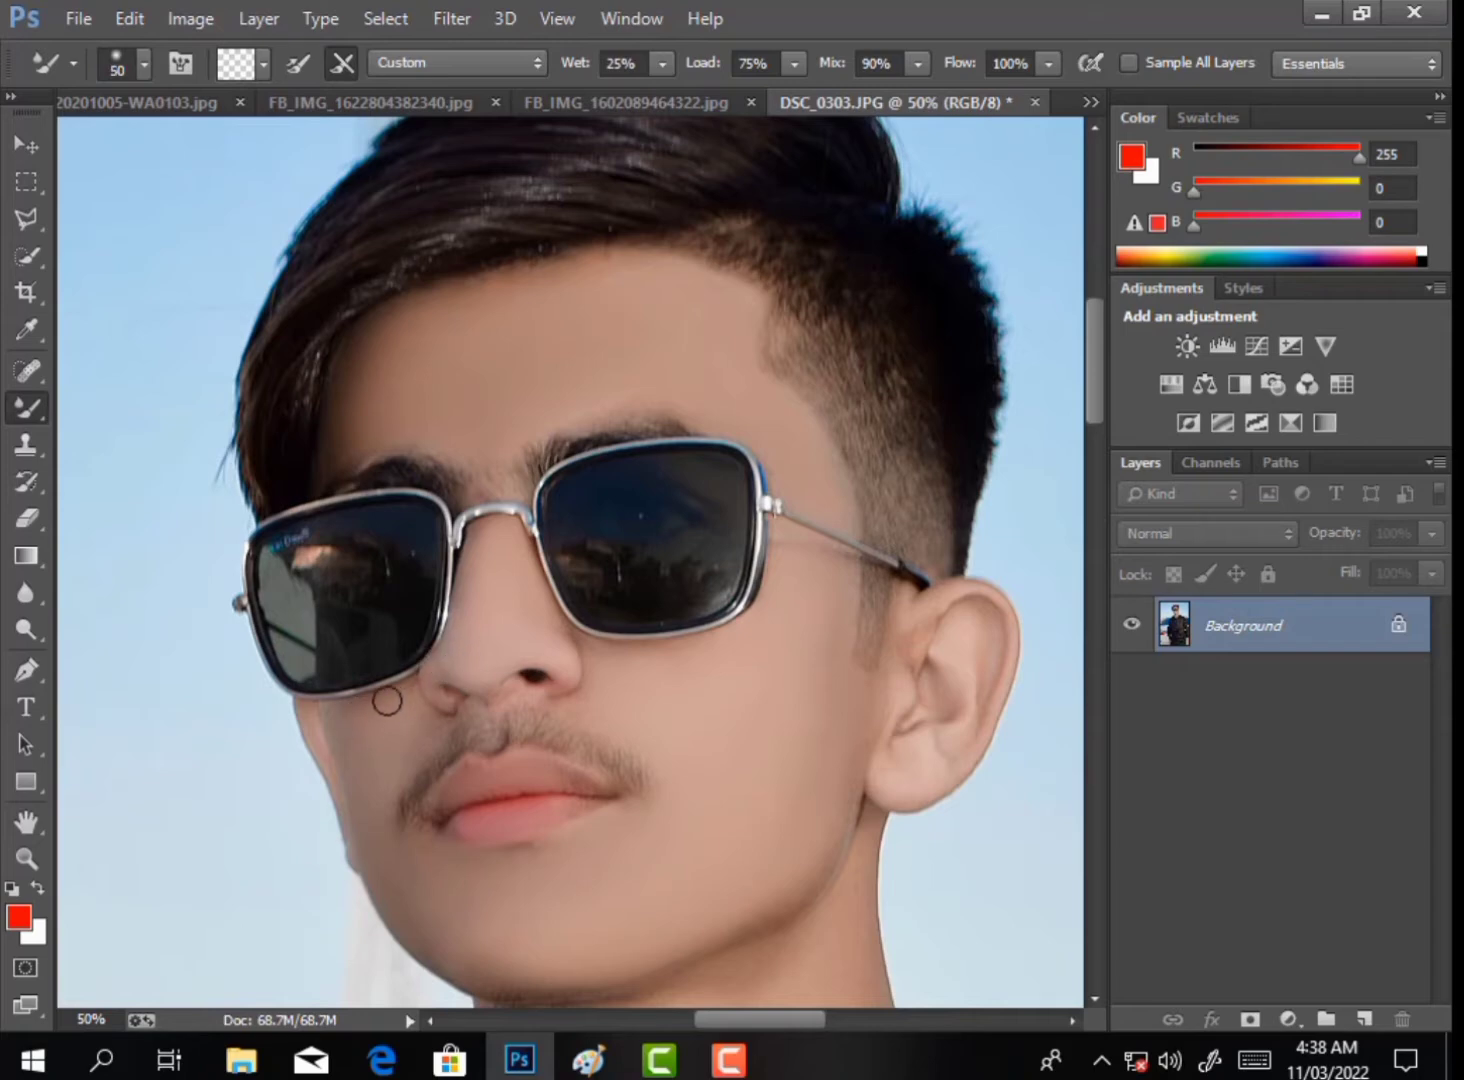
Smooth the remaining facial skin with the Mixer Brush at 60 px, and the area below the lower lip at 92 px.
right_click(374, 751)
type("78")
key("Return")
right_click(675, 658)
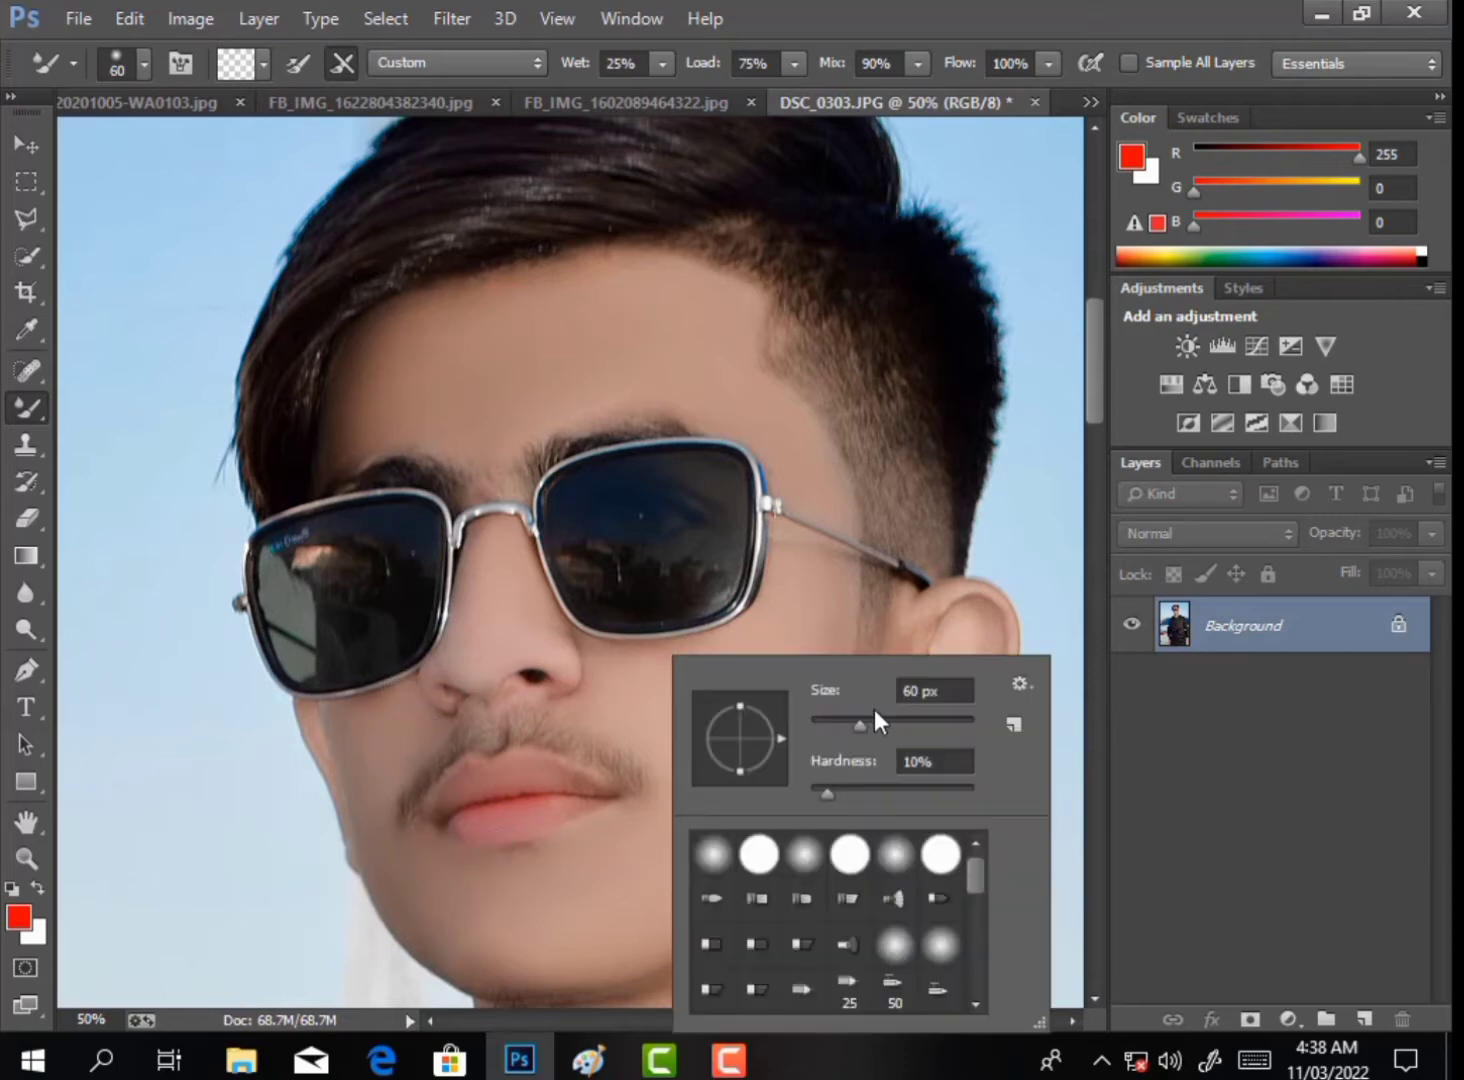
key("Return")
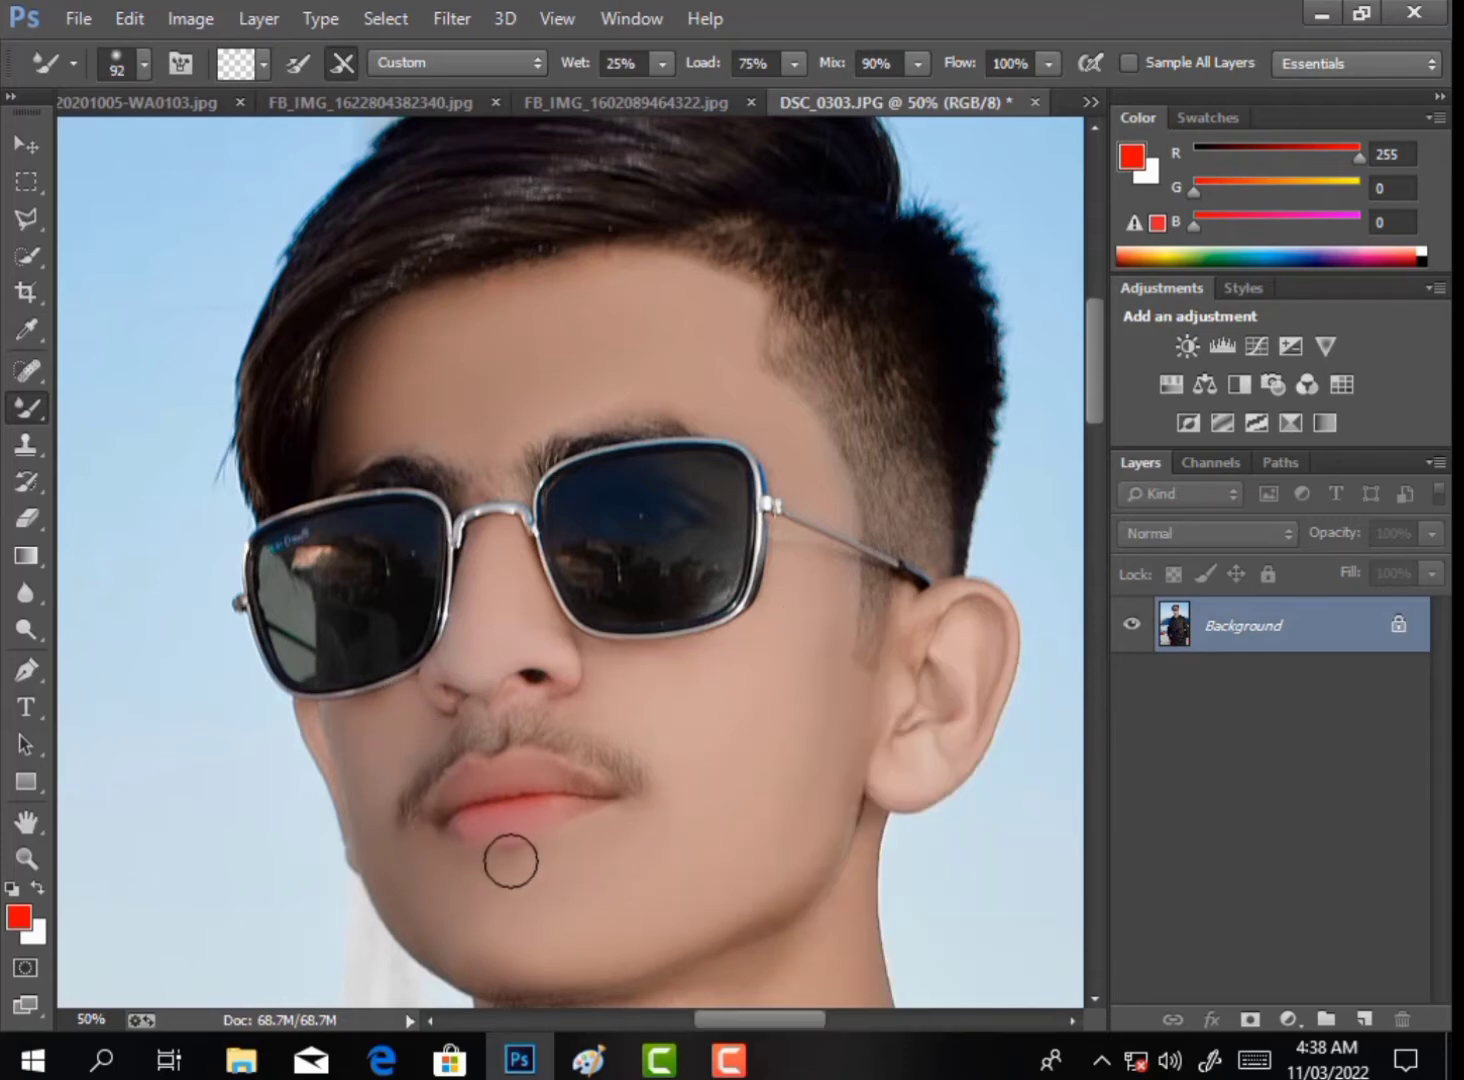
Smooth the lower cheek and the neck with the Mixer Brush at 150 px, and the underside of the jaw at 125 px.
right_click(730, 660)
type("150")
key("Return")
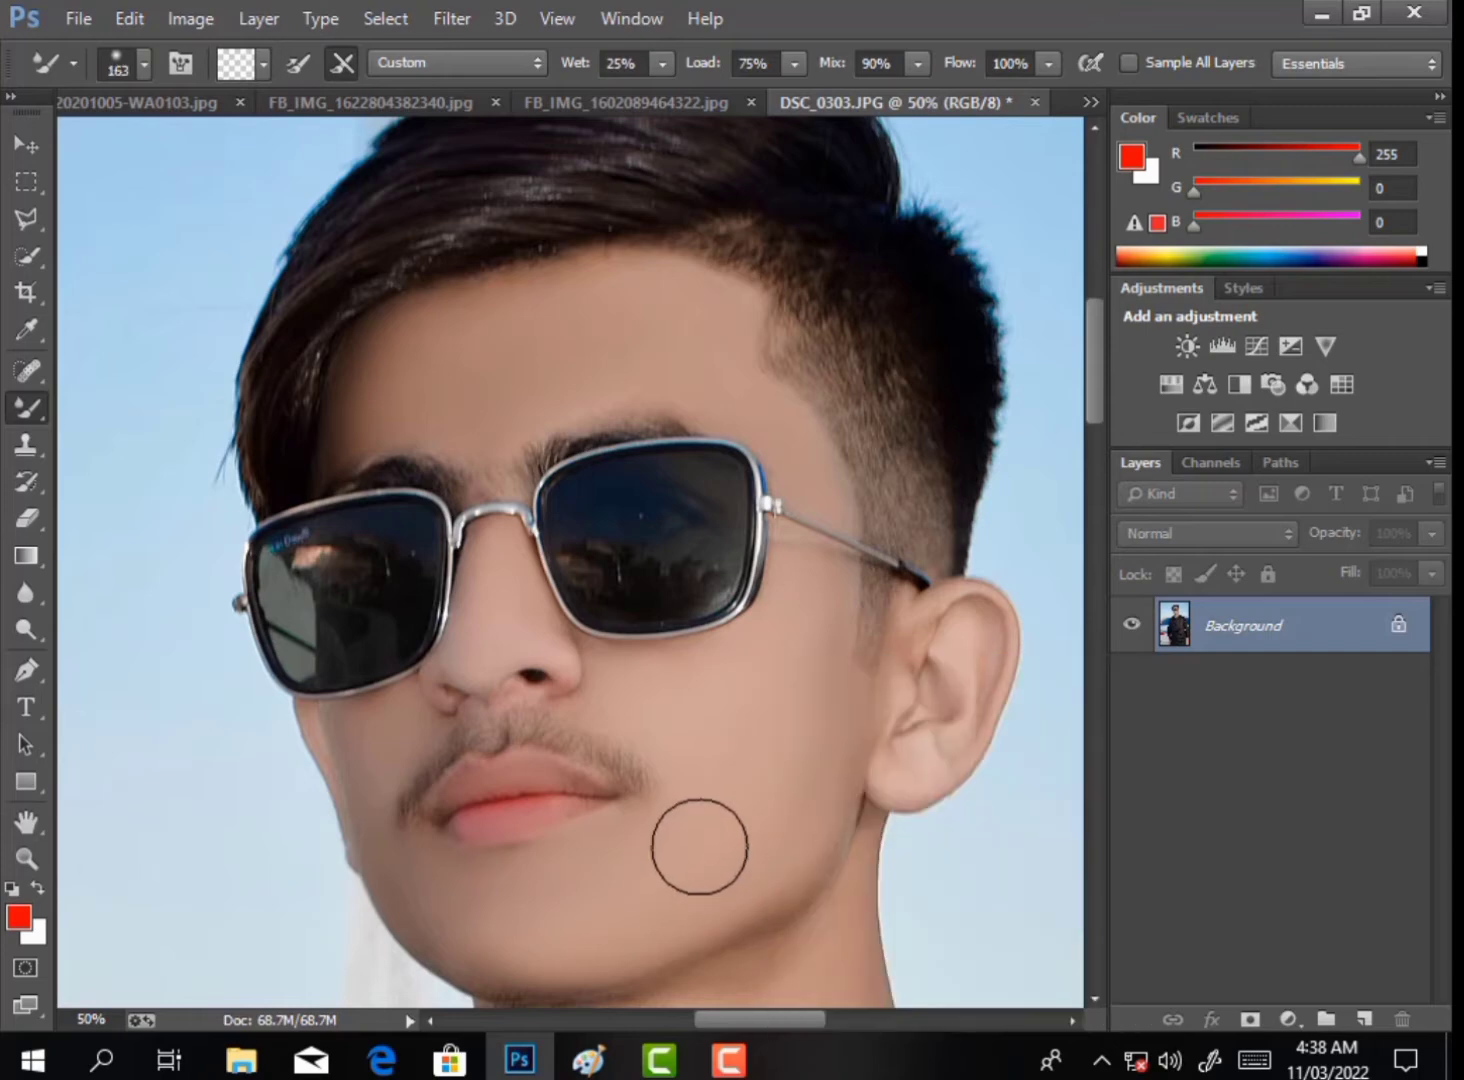
scroll(751, 861, "down", 3)
scroll(751, 861, "up", 1)
scroll(595, 895, "down", 1)
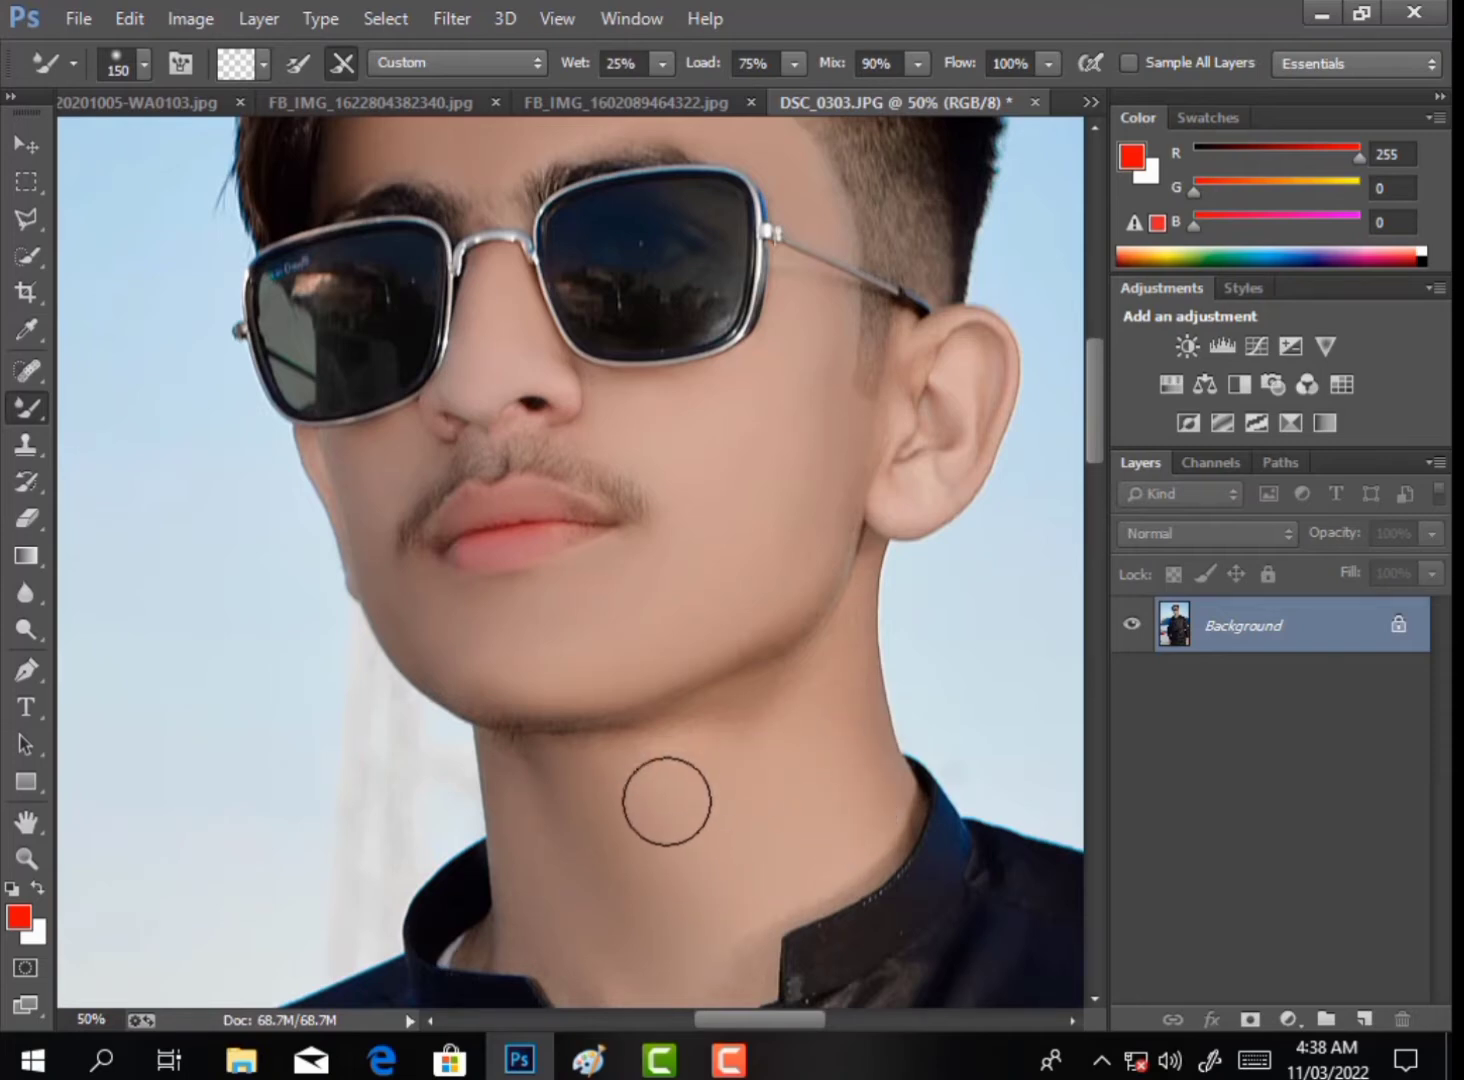
key("bracketleft")
key("bracketleft")
key("bracketleft")
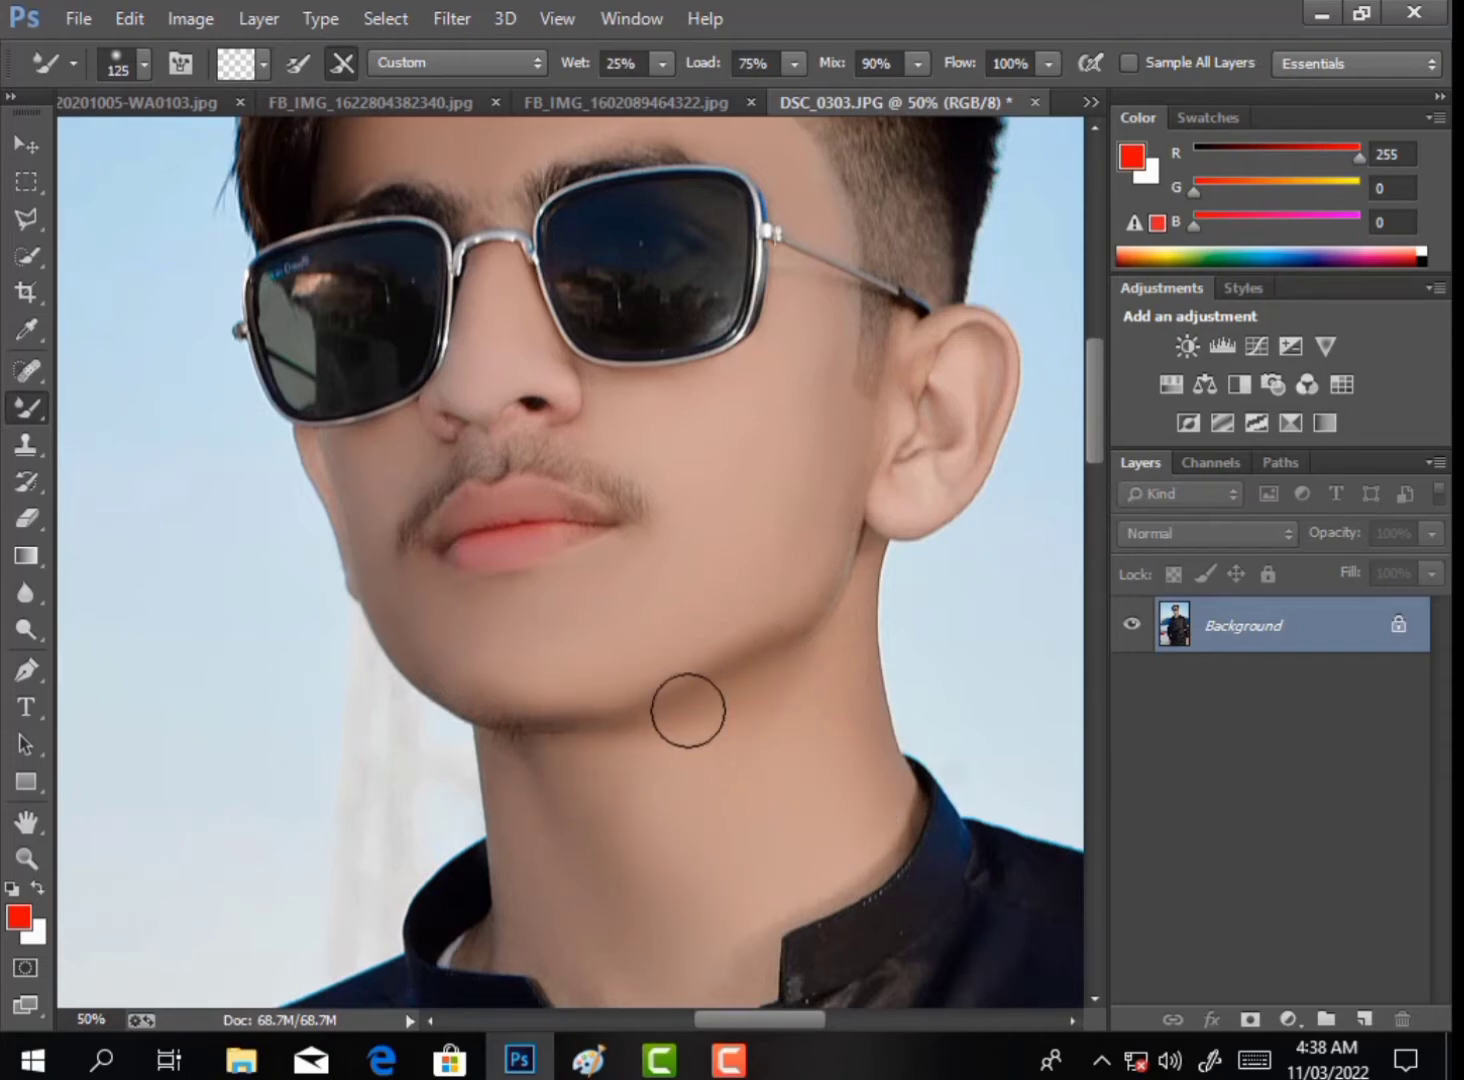
Smooth the side of the neck with the Mixer Brush at 150 px, and the base of the neck along the collar at 100 px.
right_click(838, 660)
type("150")
key("Return")
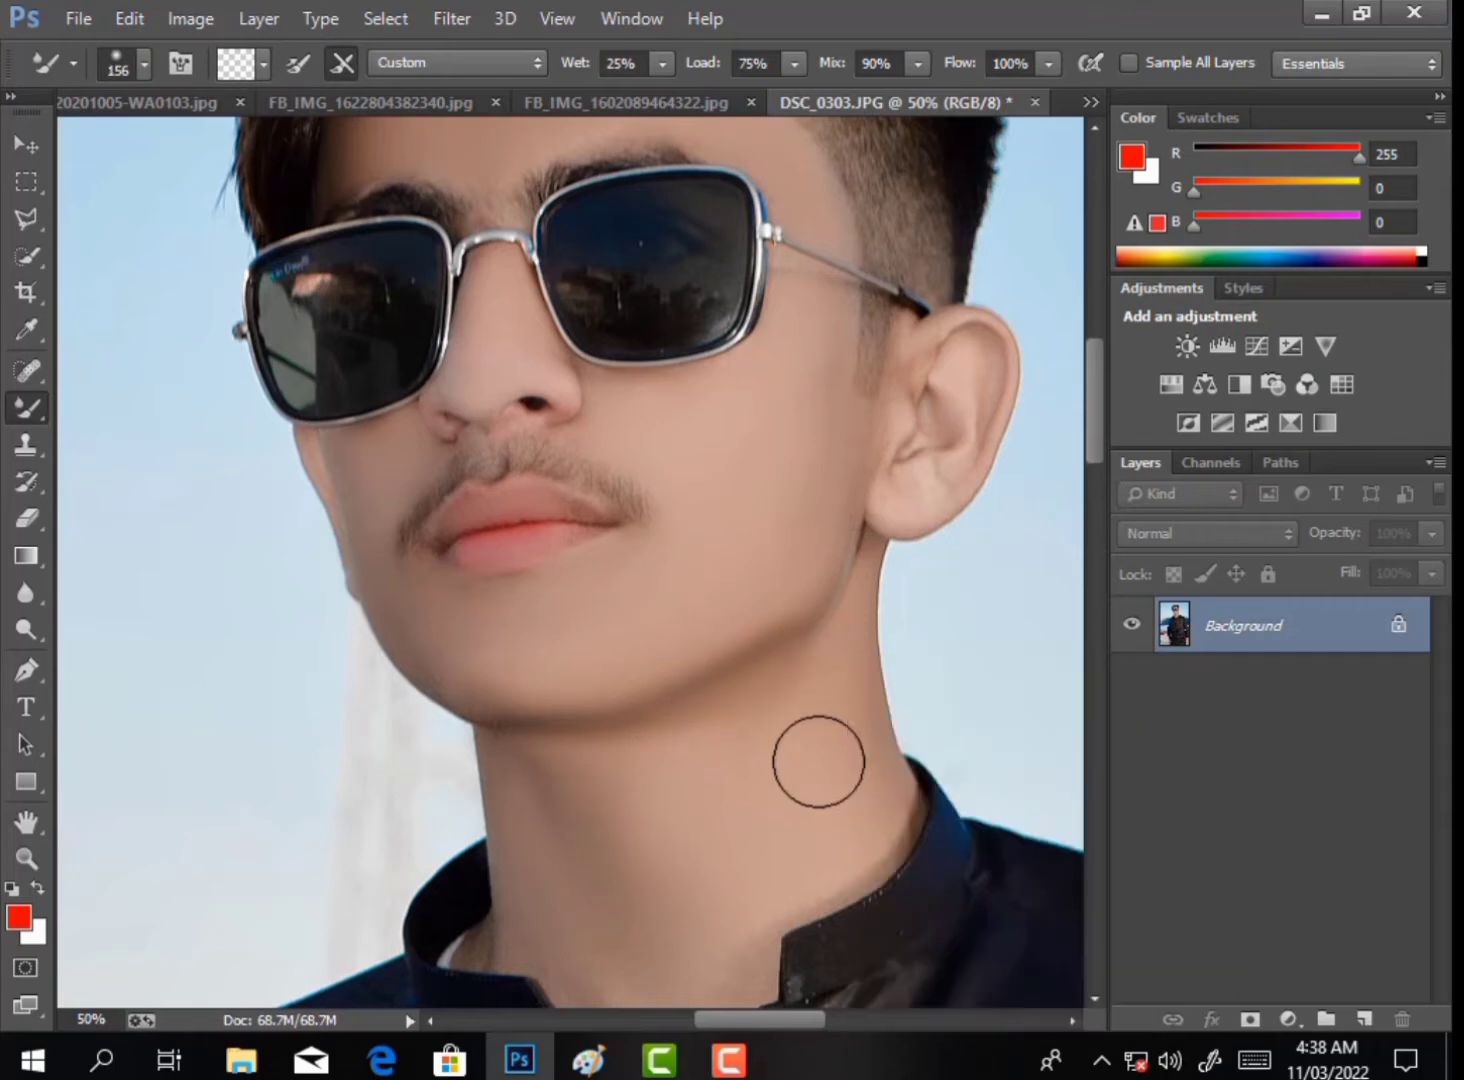
scroll(688, 766, "down", 2)
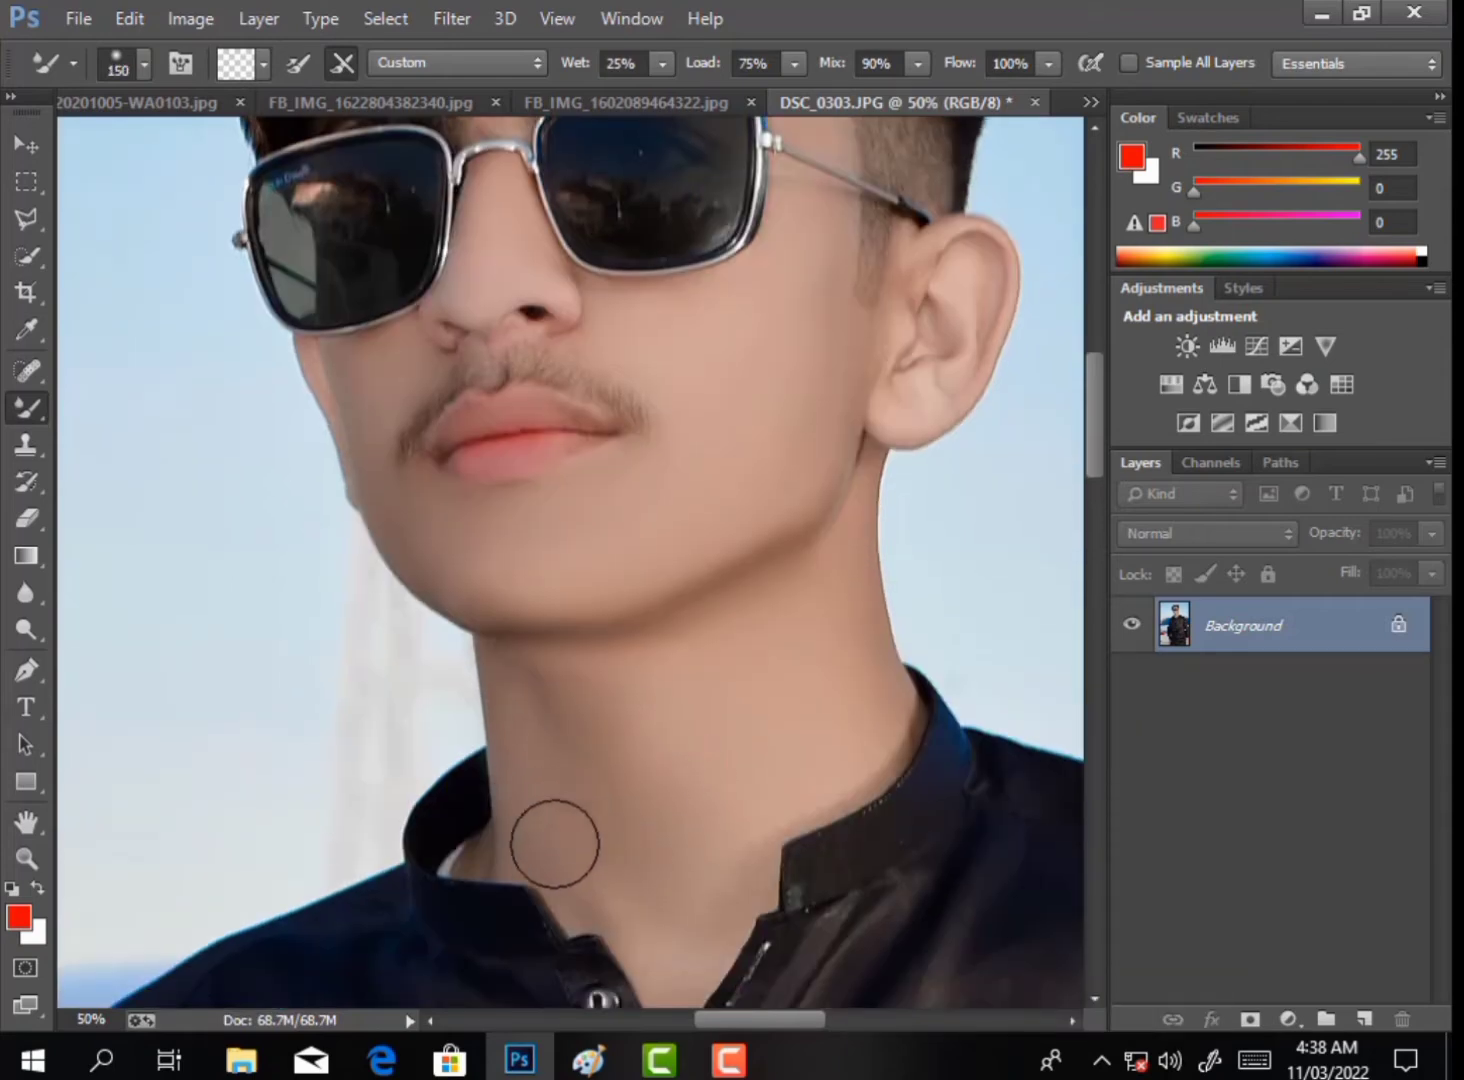
key("bracketleft")
key("bracketleft")
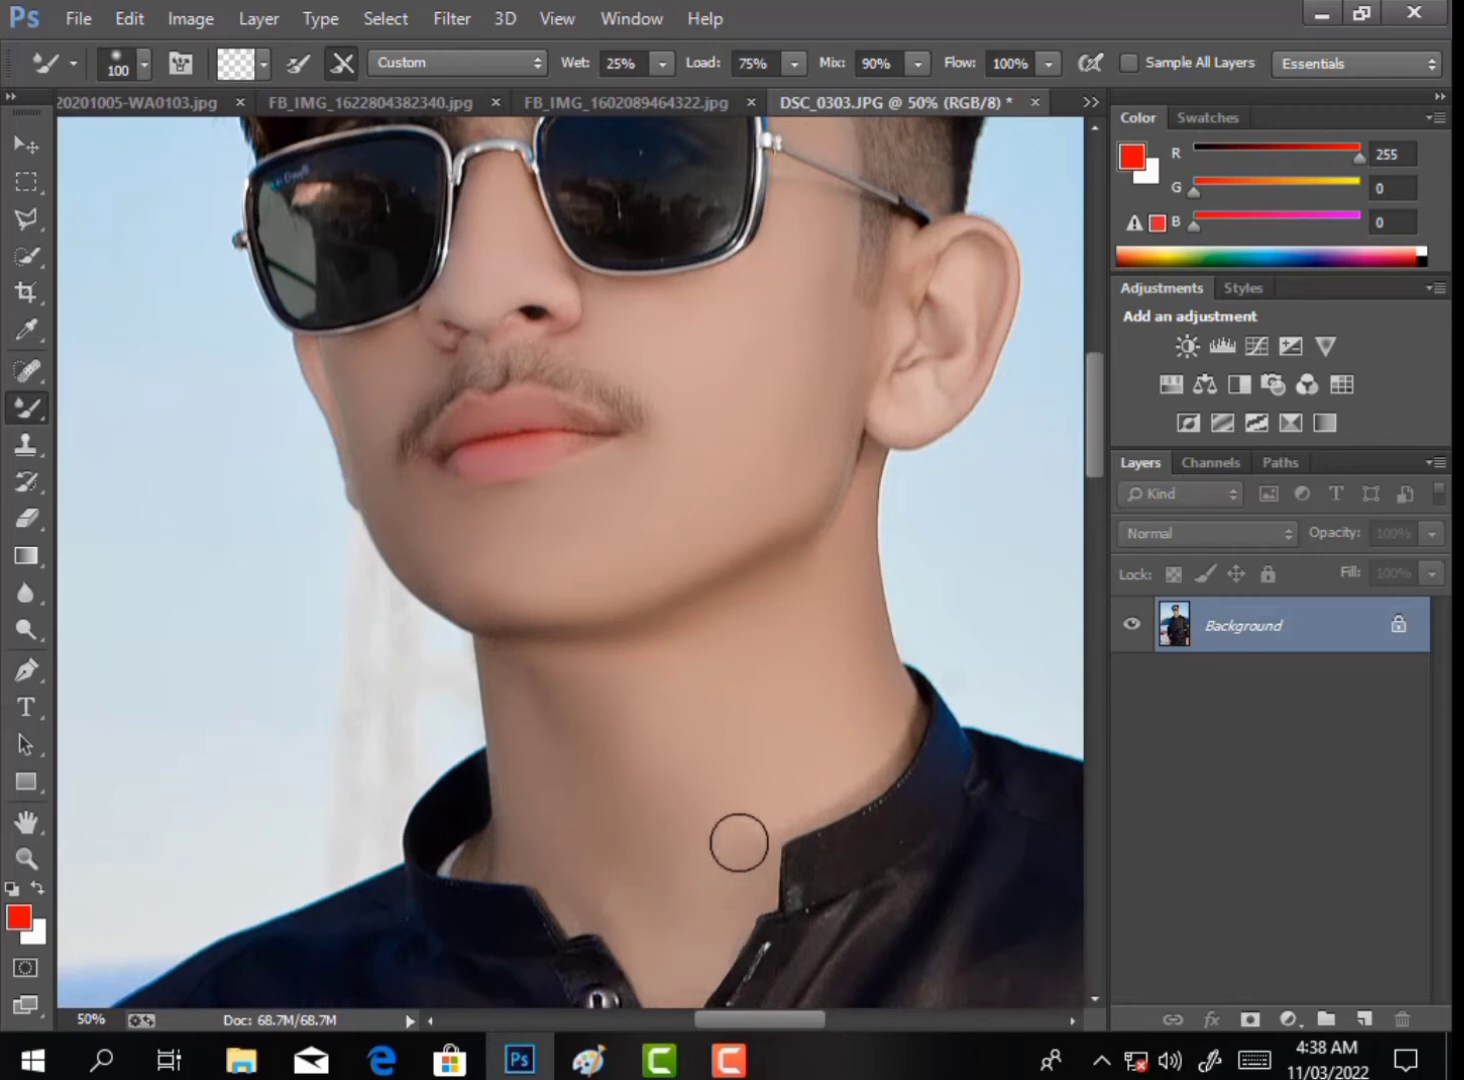
Check the retouched skin in the whole photo, and examine the face and neck again in close-up.
left_click(26, 858)
right_click(650, 470)
left_click(700, 480)
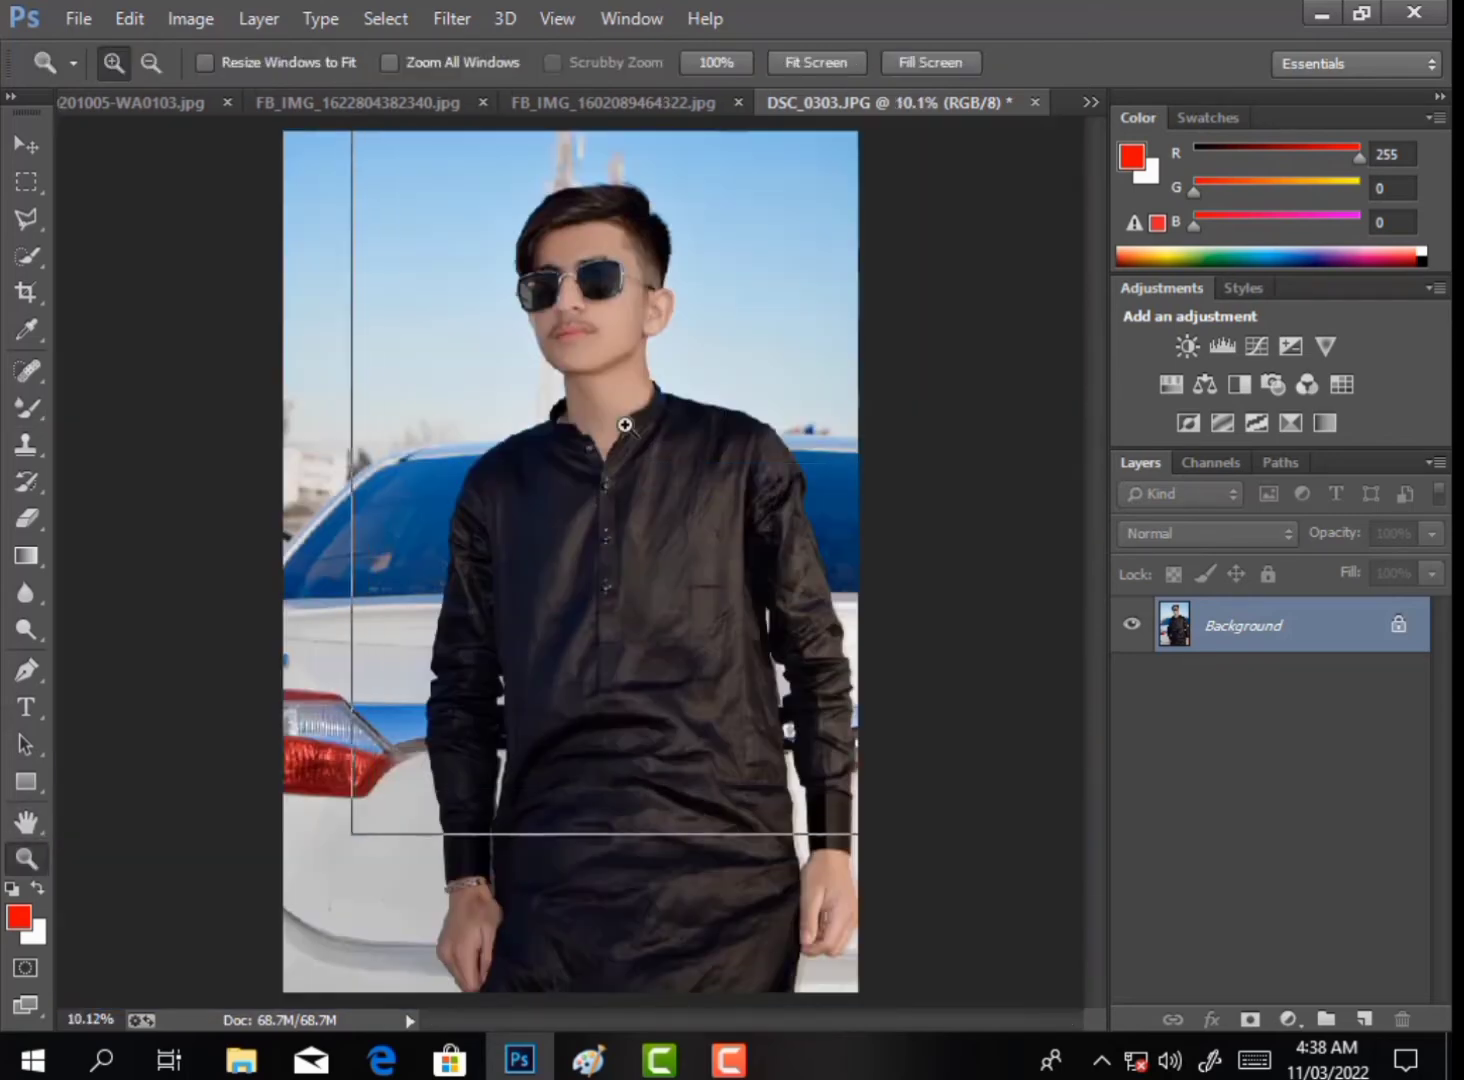
left_click(621, 419)
left_click(631, 325)
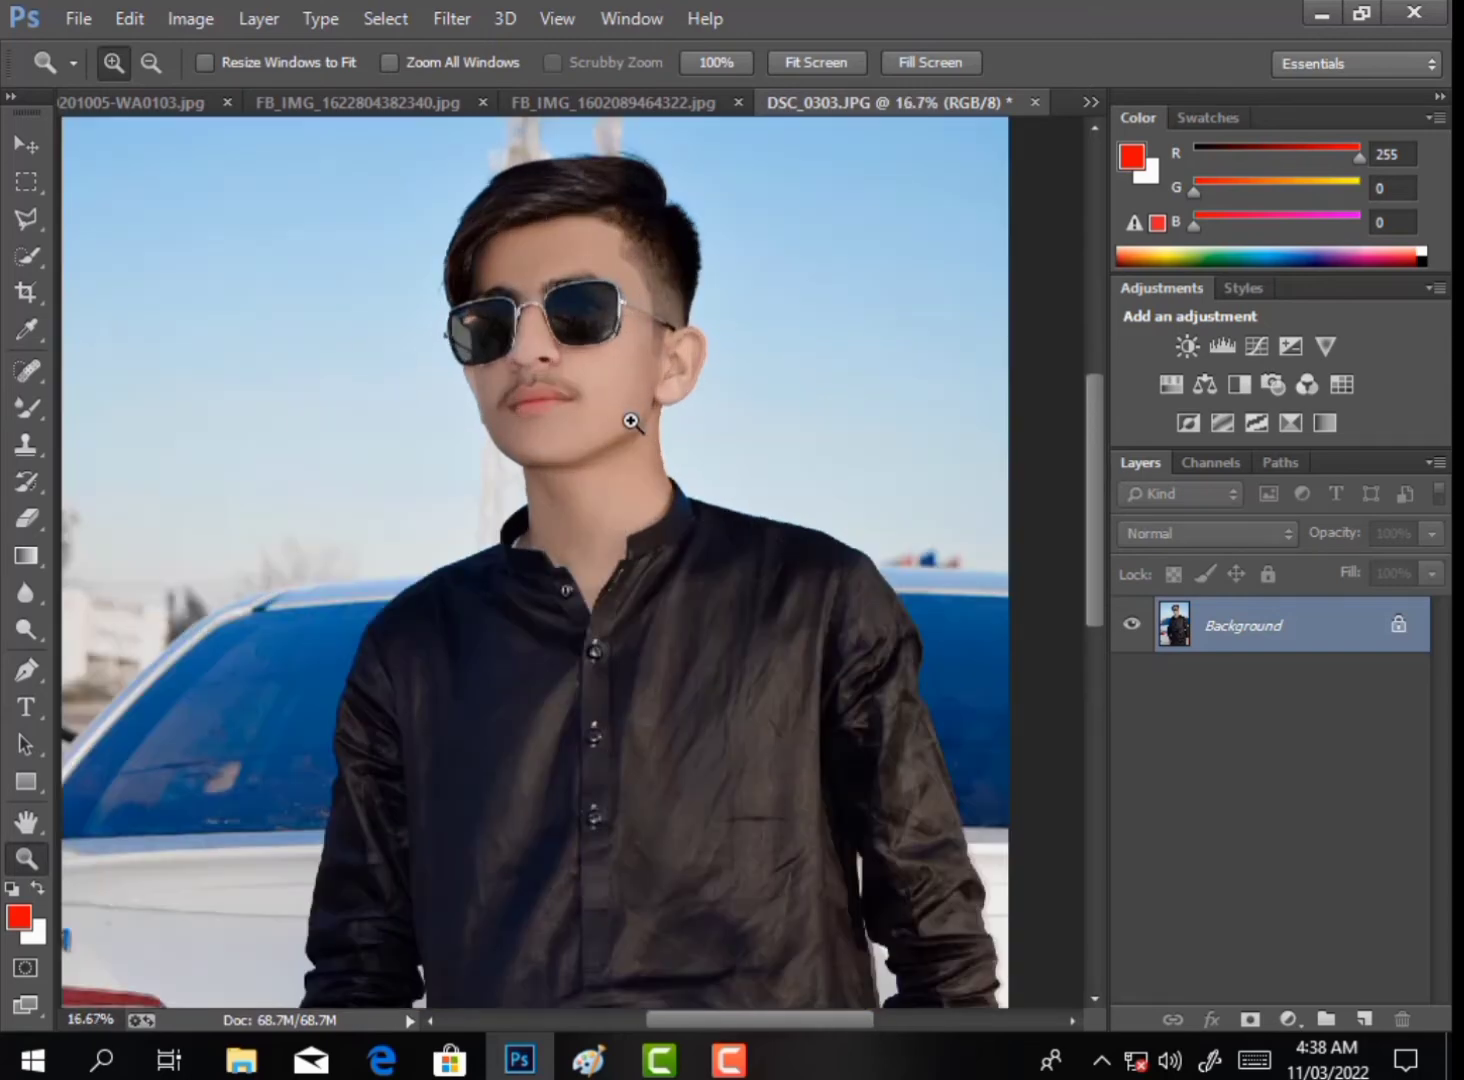
left_click(635, 485)
left_click(574, 513)
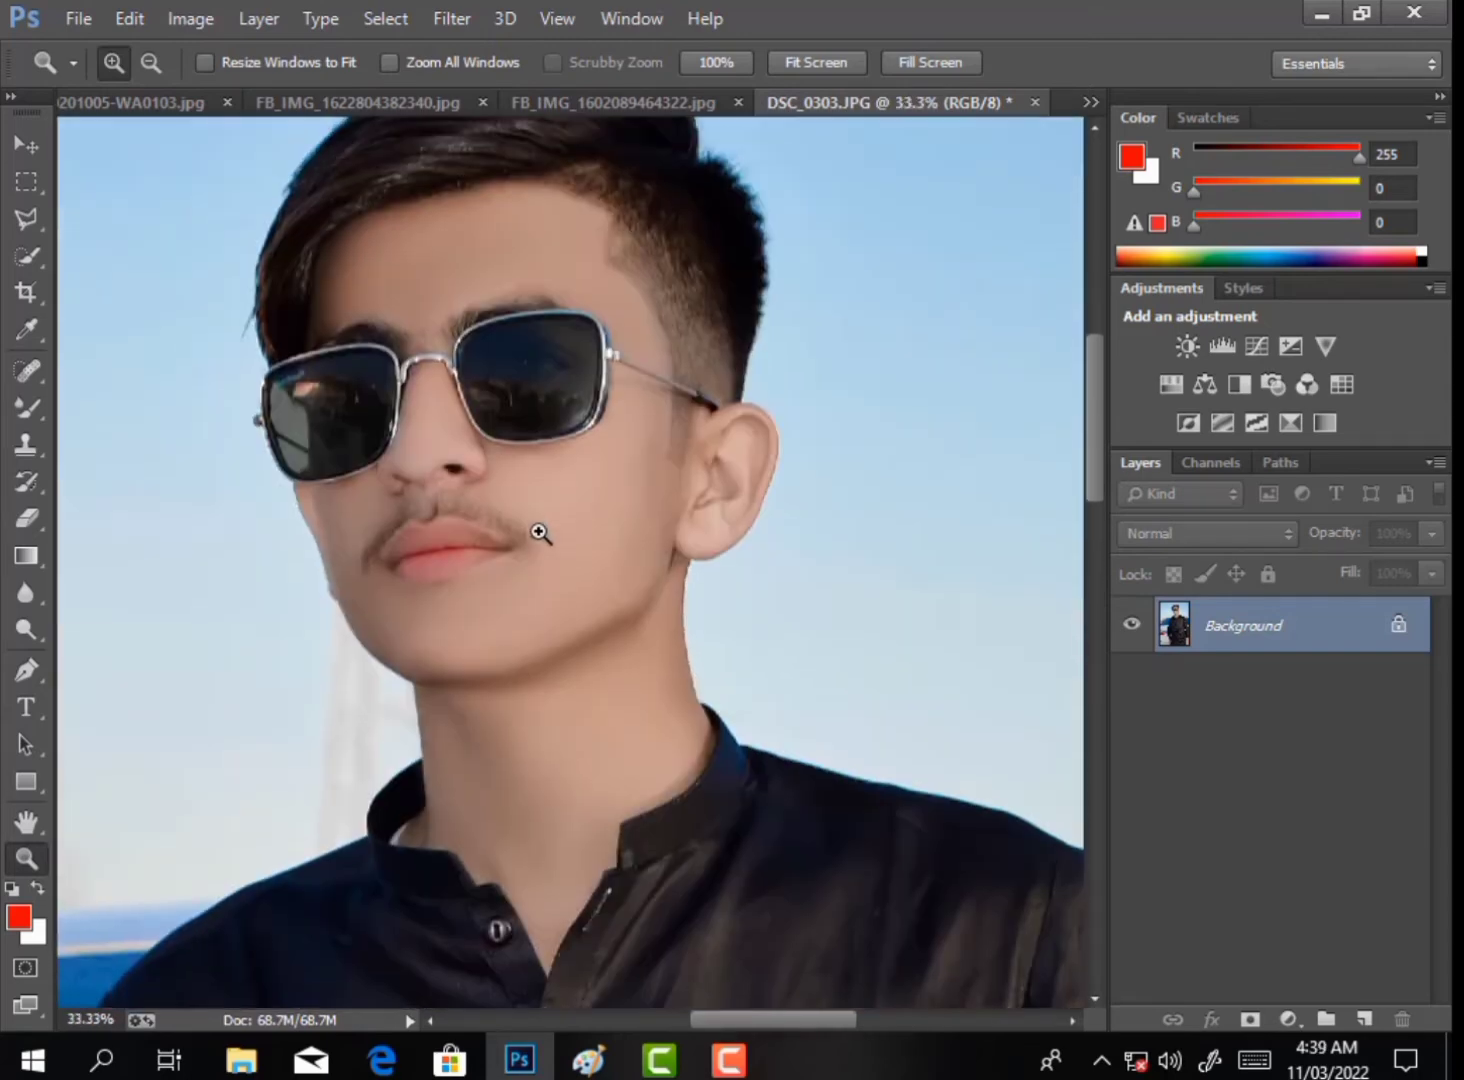
left_click(539, 533)
scroll(141, 508, "down", 1)
Blend the jawline and upper neck with the Mixer Brush at 90, 128 and 100 px, undoing one stroke along the way.
left_click(26, 408)
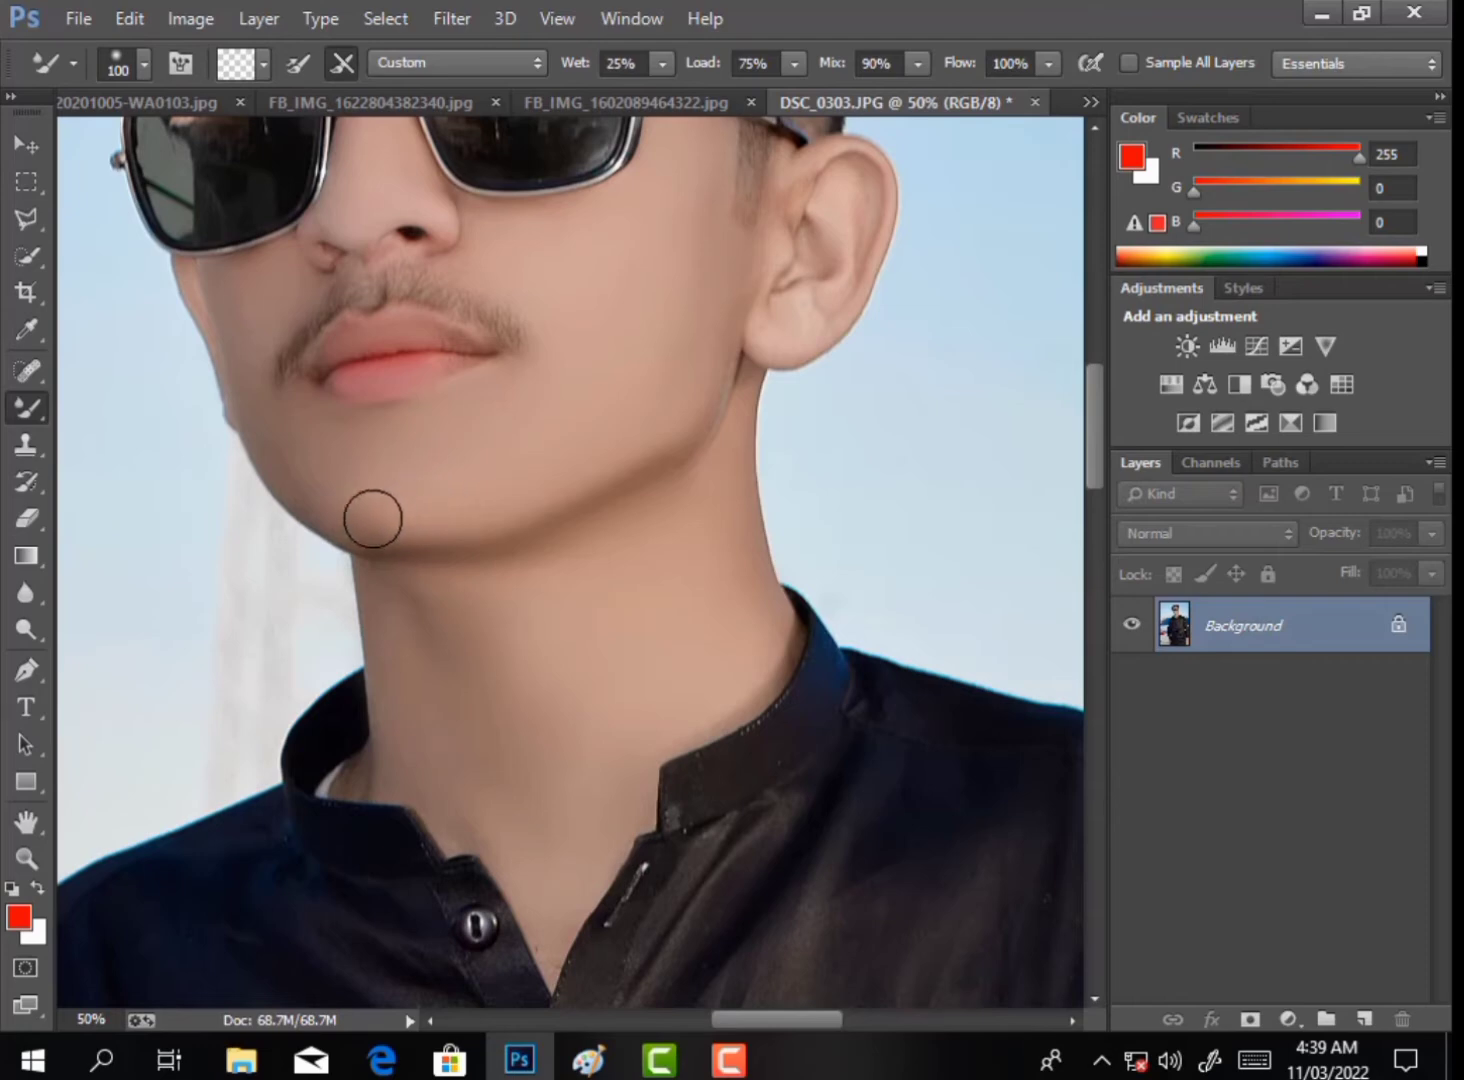
key("bracketleft")
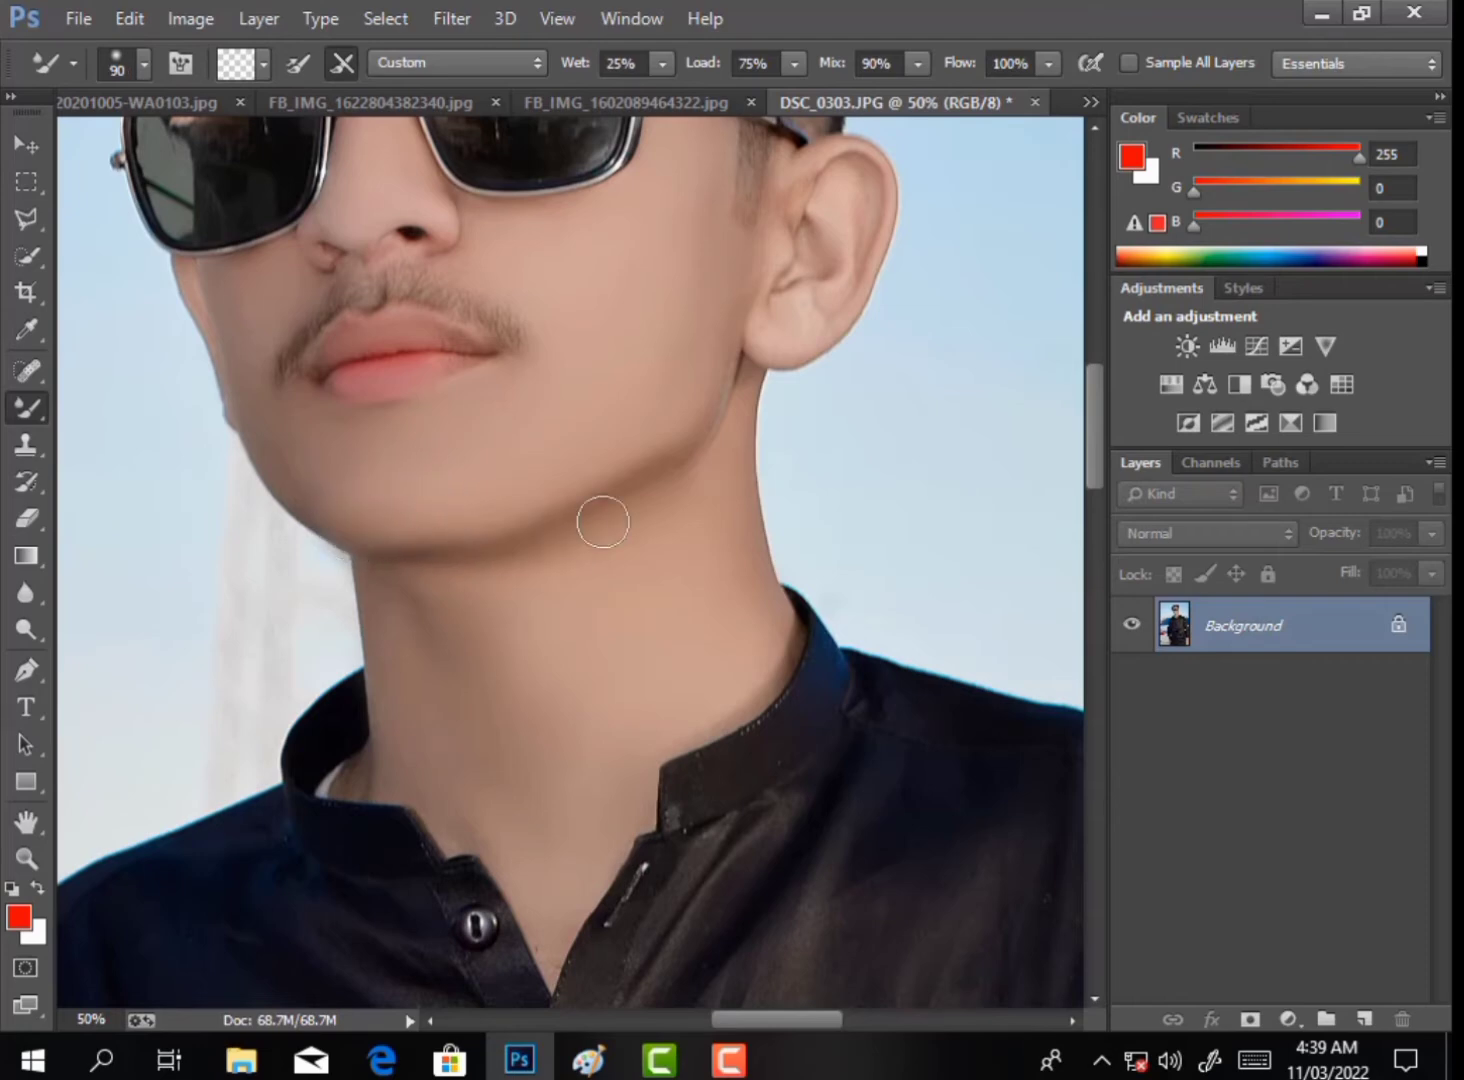
right_click(552, 614)
left_click_drag(796, 683, 793, 683)
left_click(580, 605)
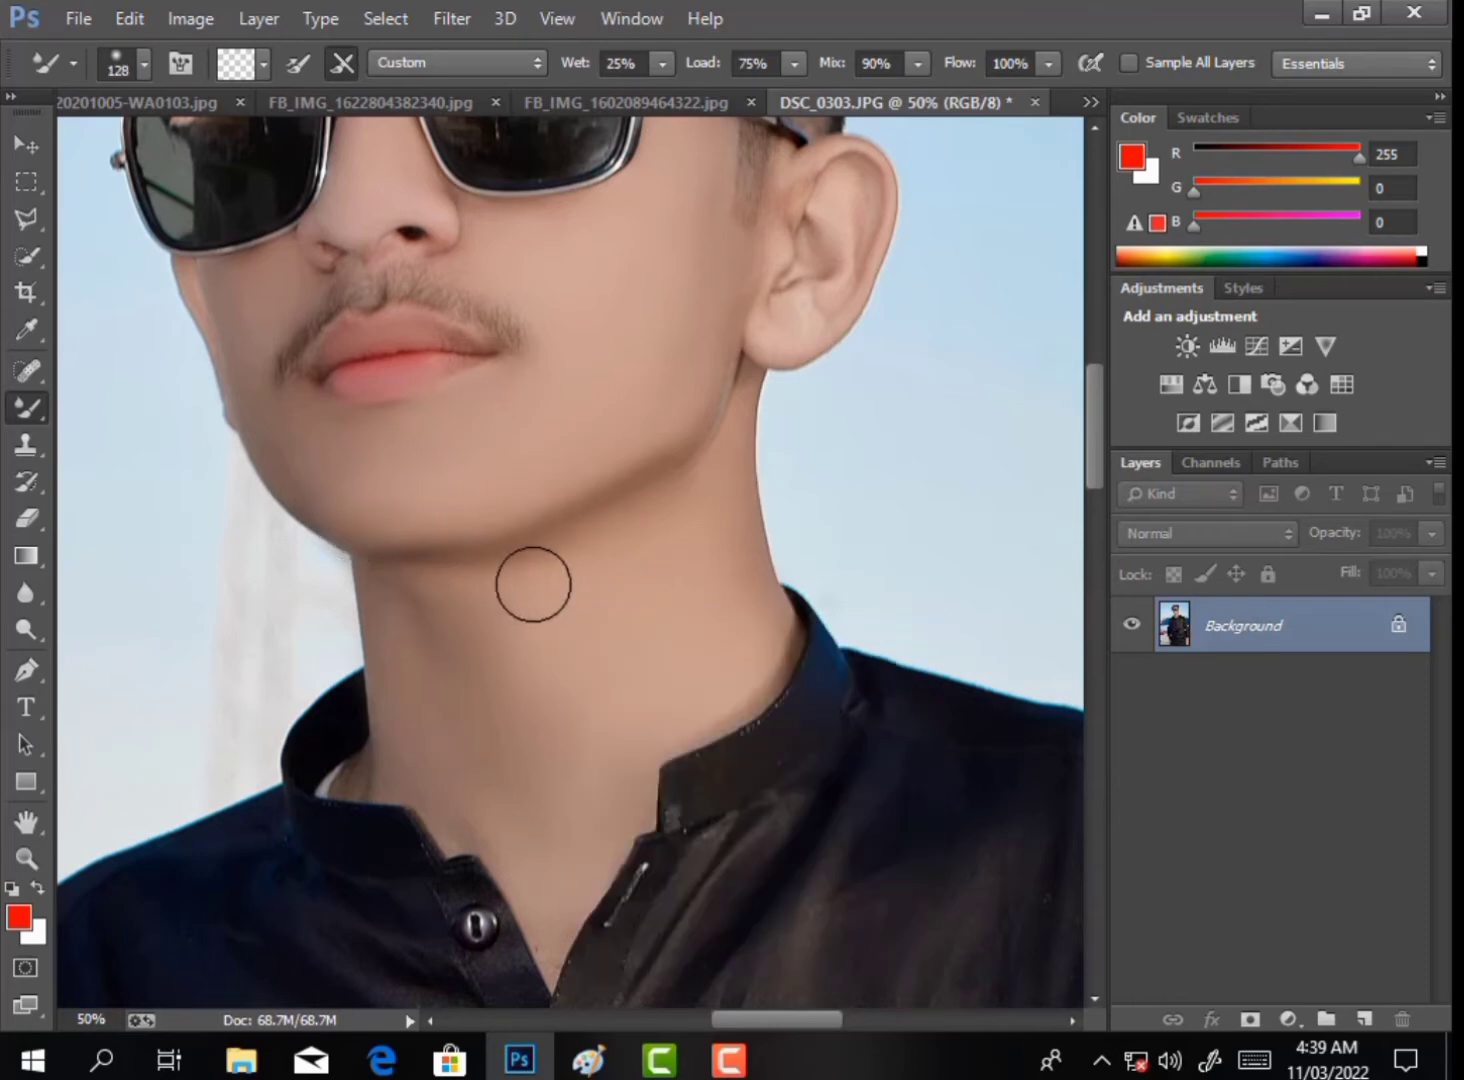
key("ctrl+z")
key("bracketleft")
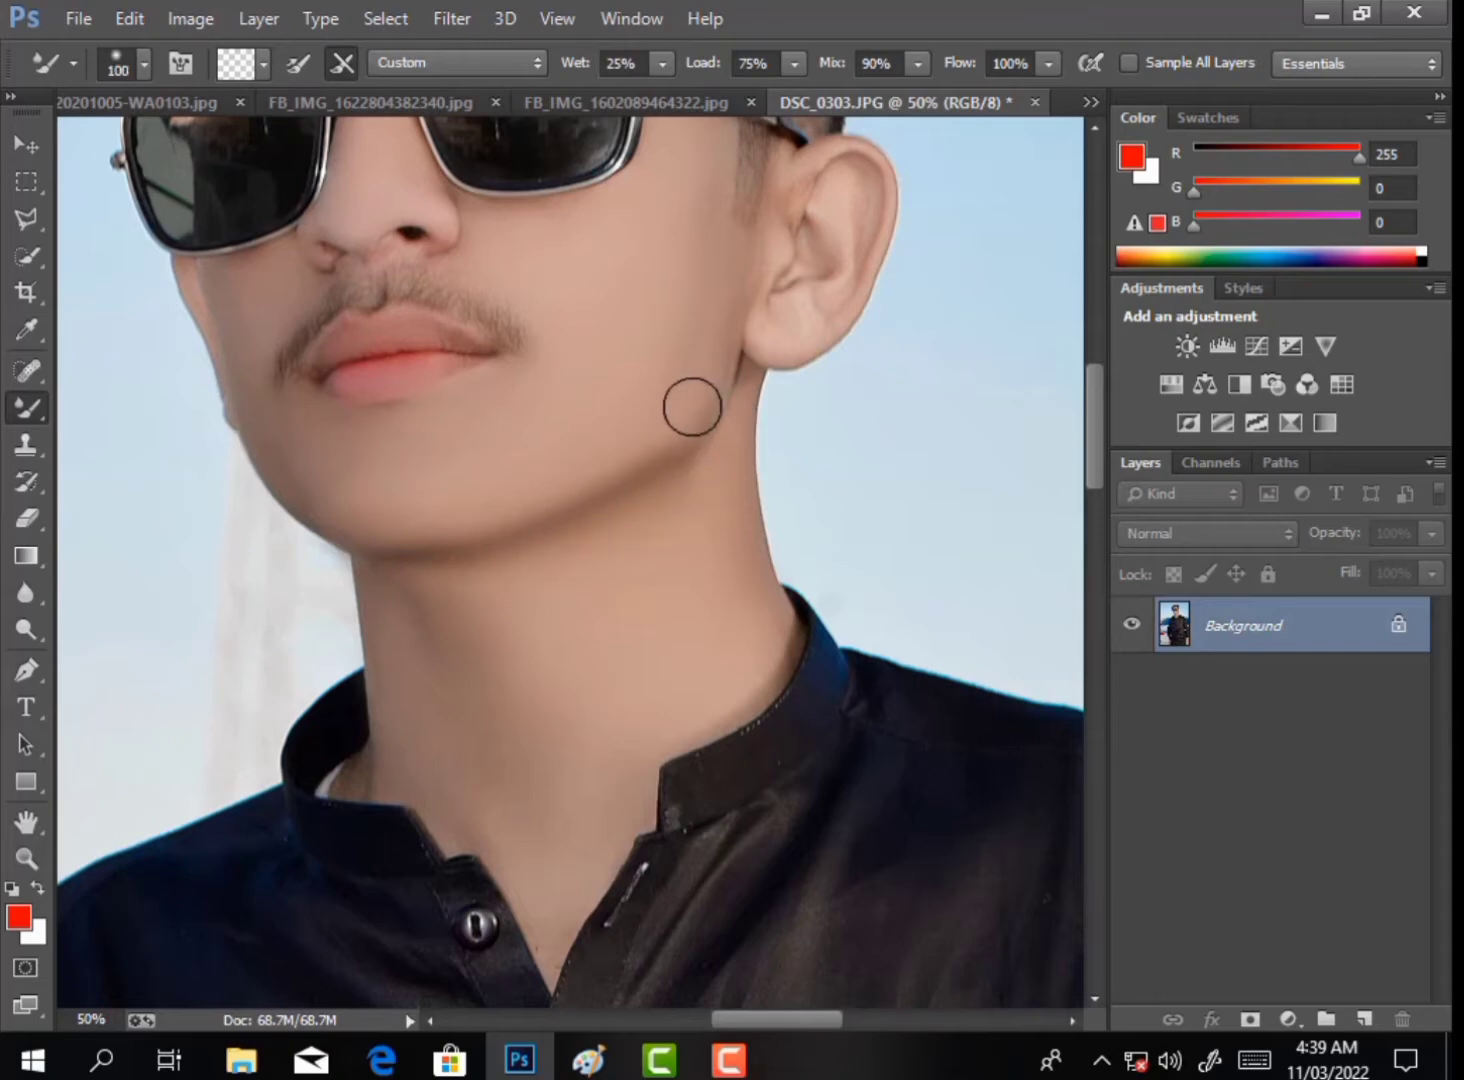
Smooth the ear with the Mixer Brush at 50 px, and the cheek beside it at 90 px.
key("bracketleft")
key("bracketleft")
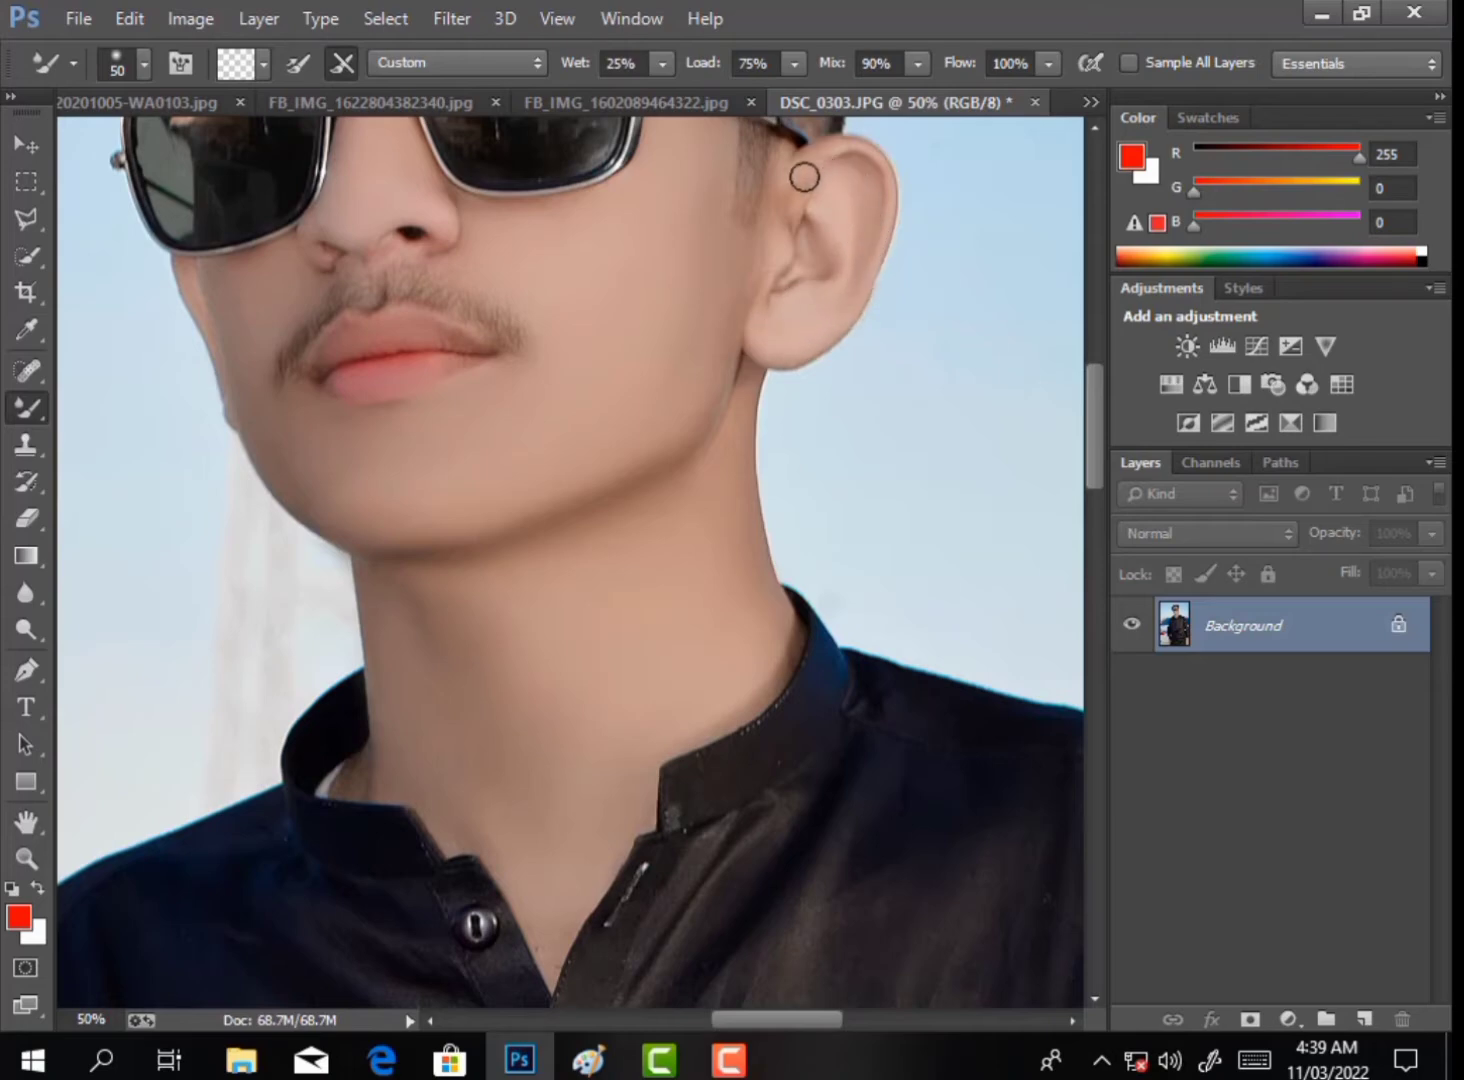
right_click(814, 244)
key("Return")
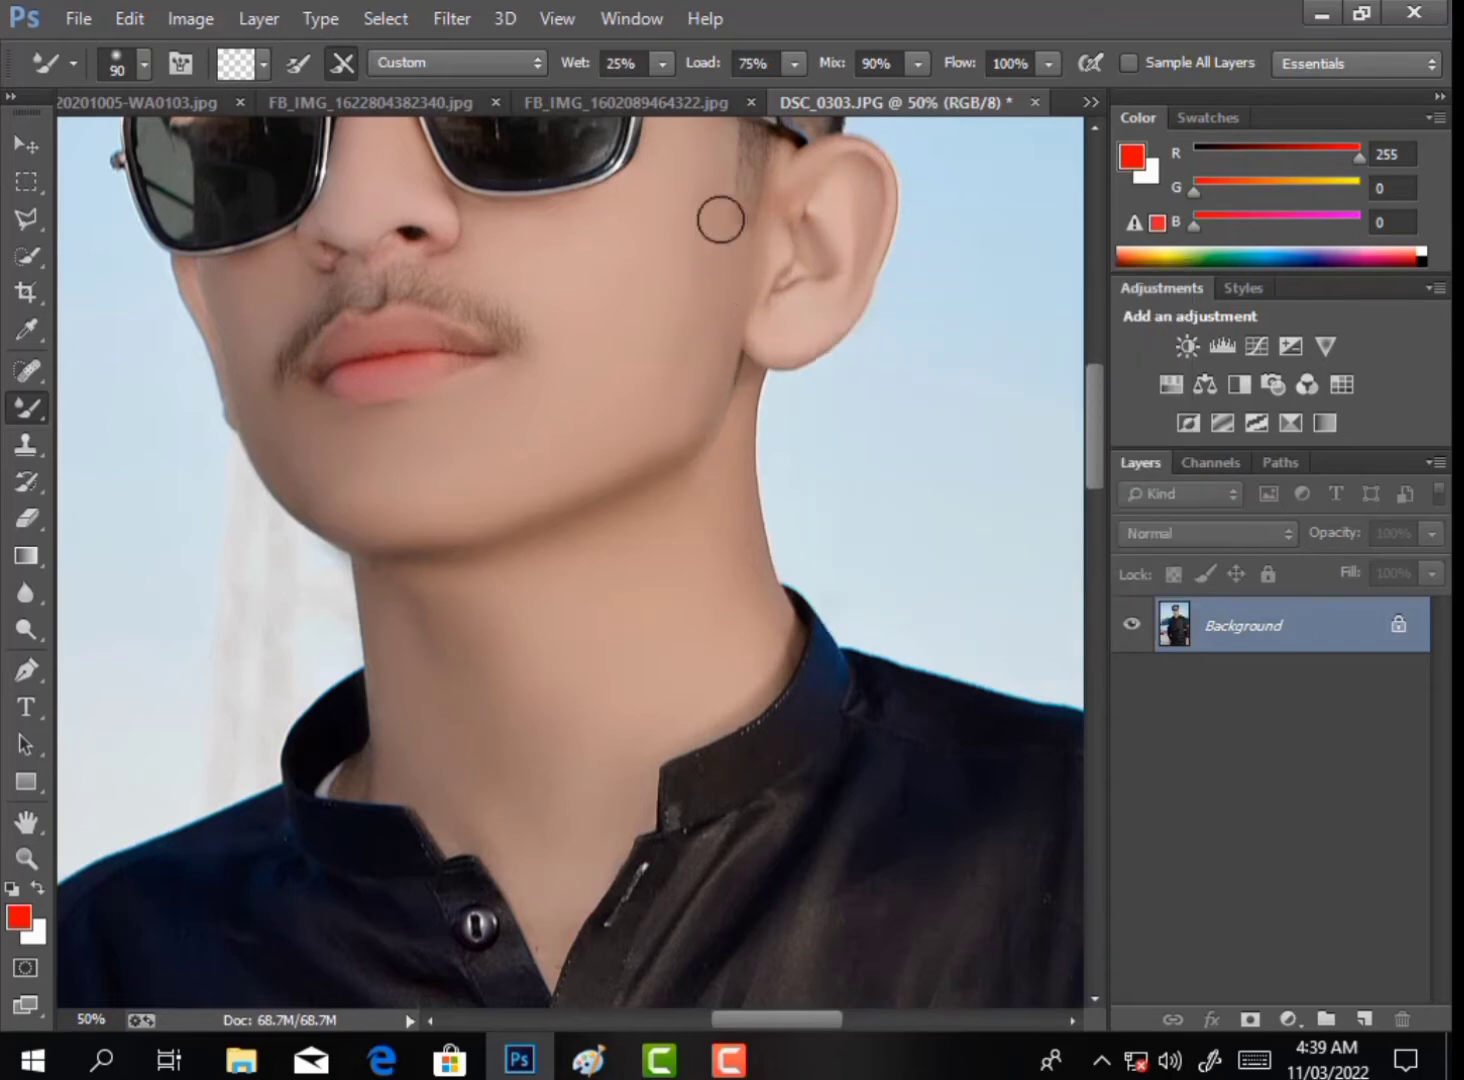
Smooth the lower neck with the Mixer Brush at 125 px, and the skin along the open collar at 80 px.
right_click(668, 608)
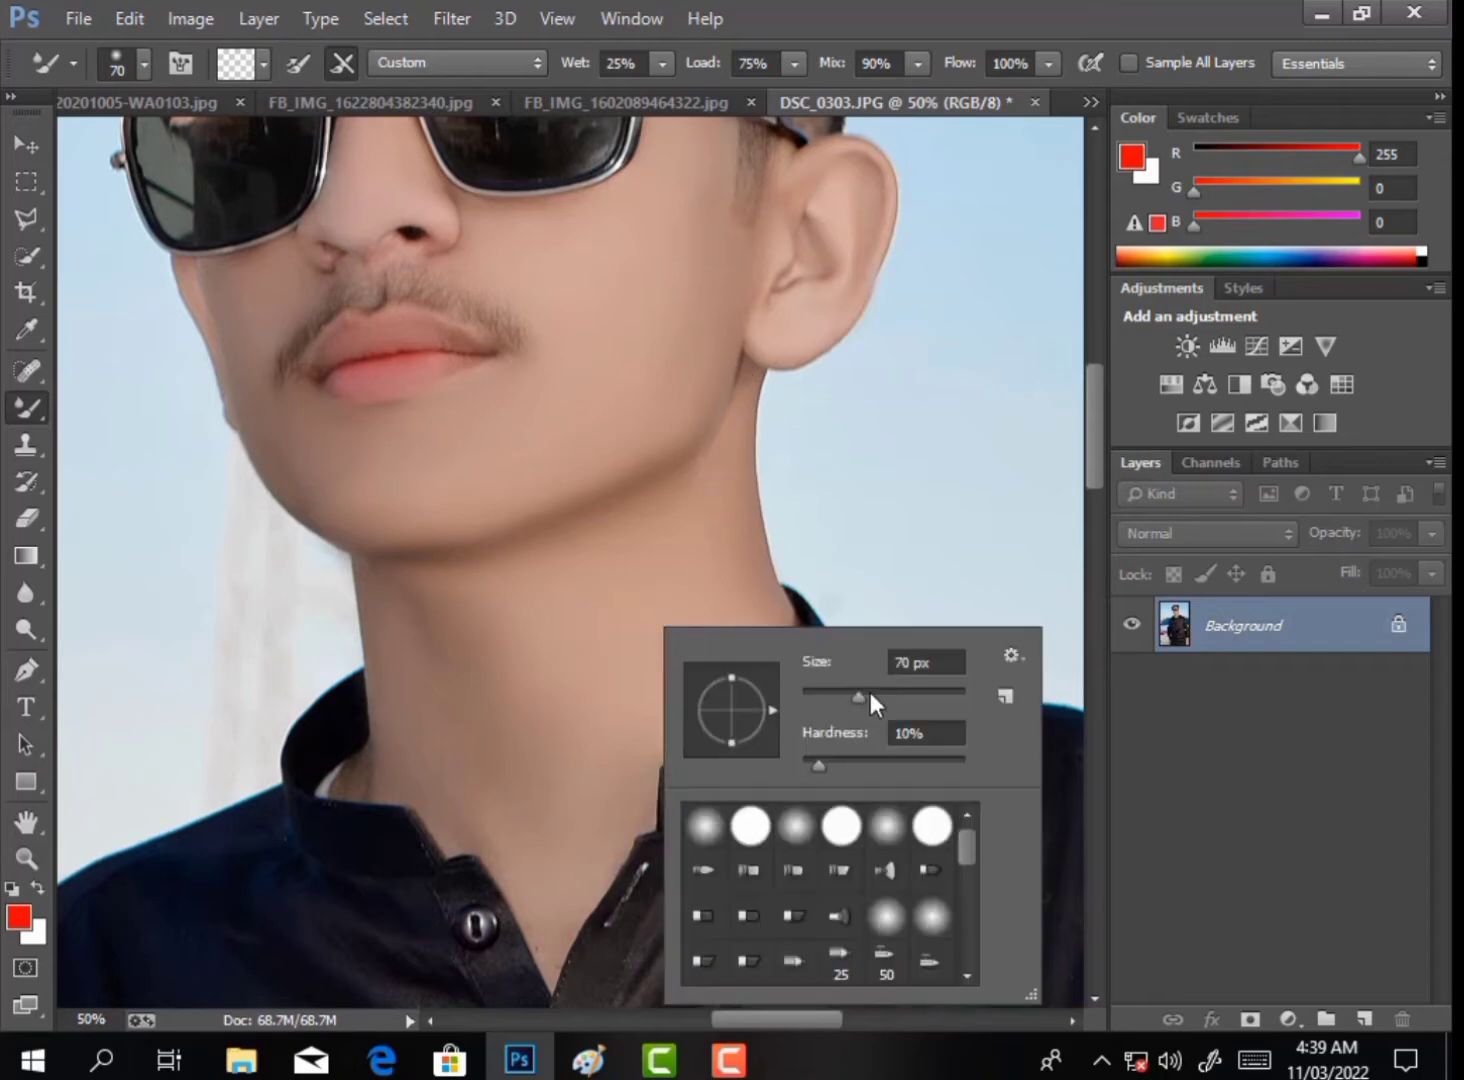
left_click_drag(870, 692, 900, 692)
key("Return")
scroll(446, 727, "down", 3)
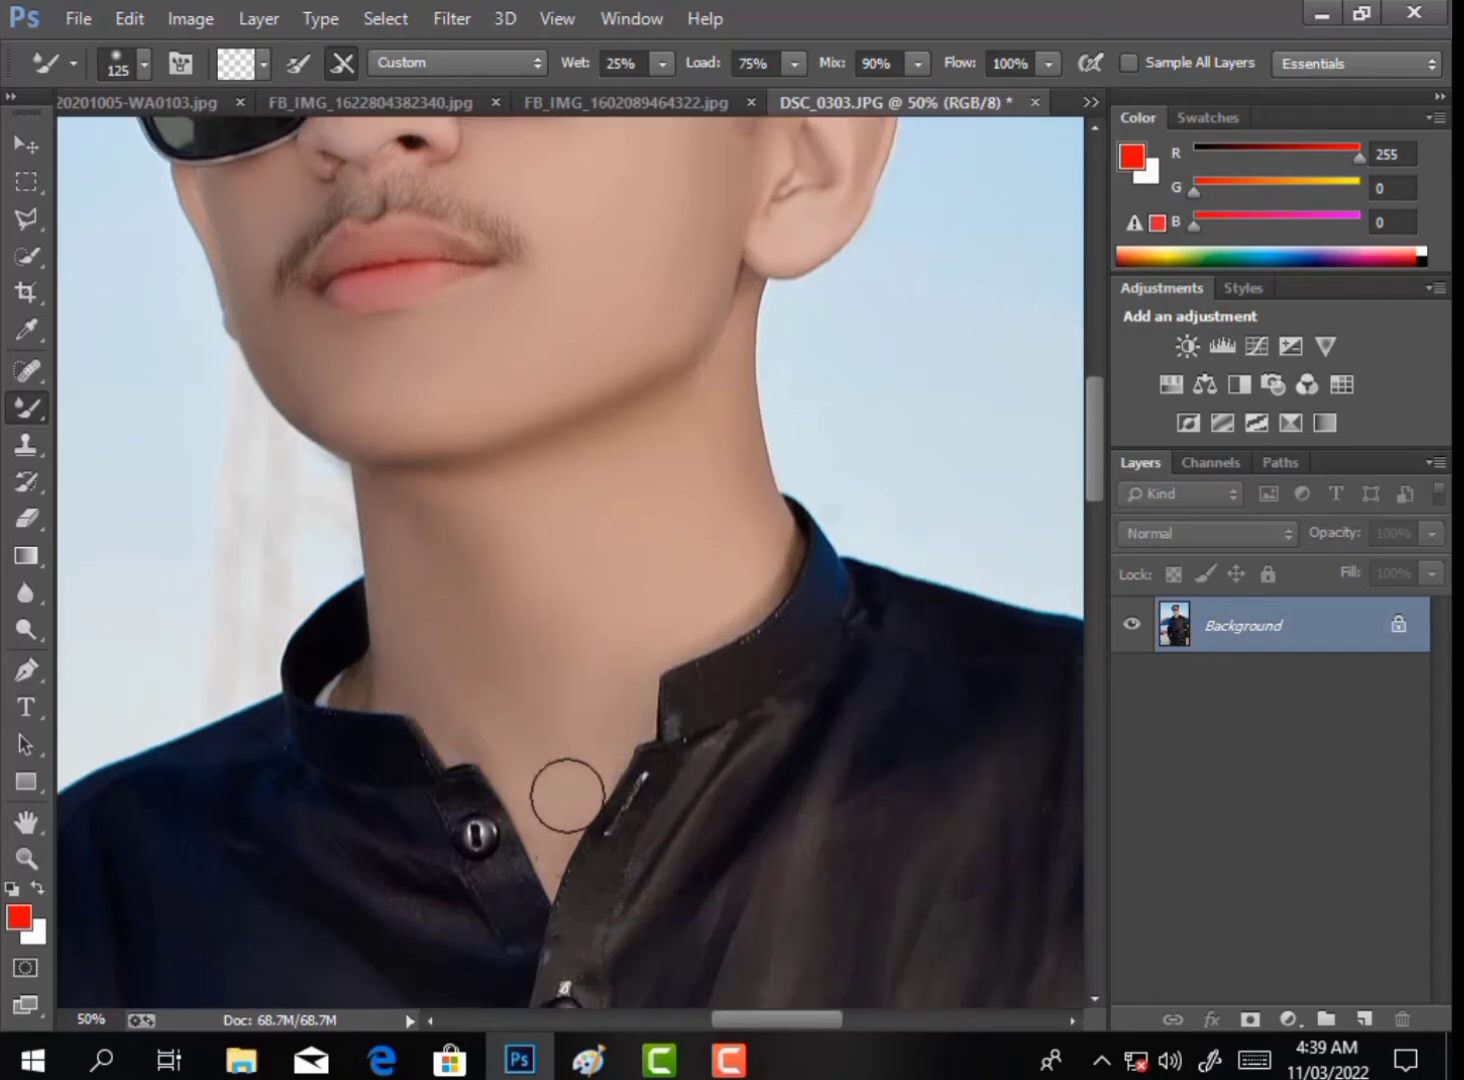
key("bracketleft")
key("bracketleft")
key("bracketleft")
key("bracketleft")
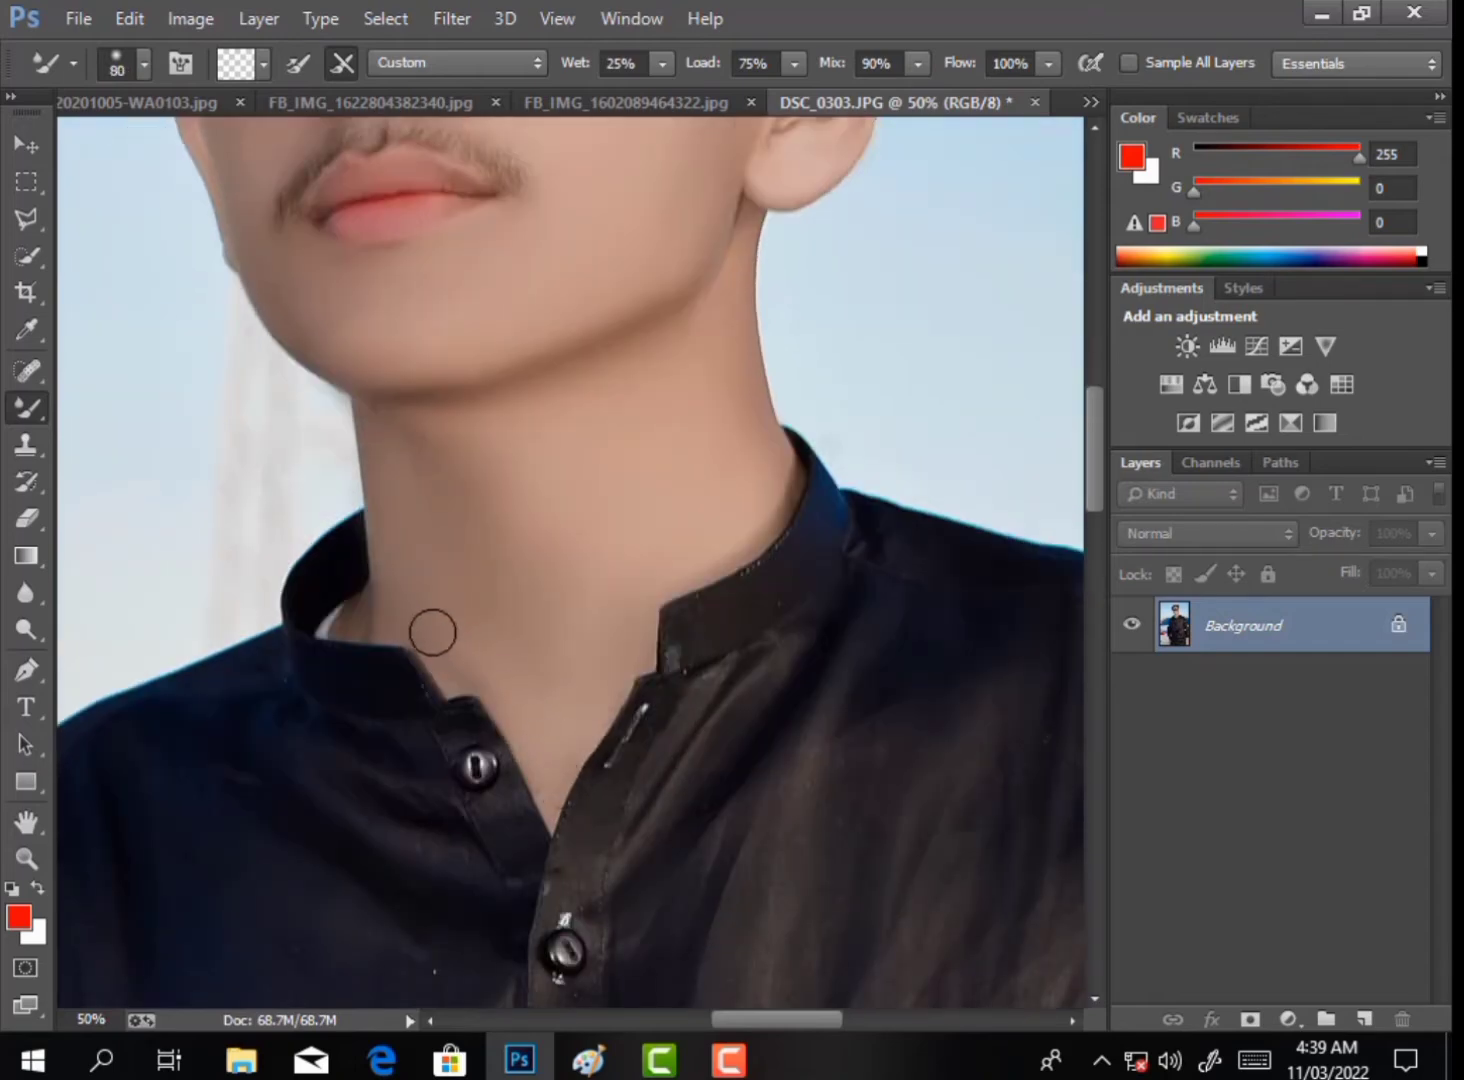
Blend the chin below the lips with the Mixer Brush at 70 px and then at 125 px.
scroll(412, 601, "up", 6)
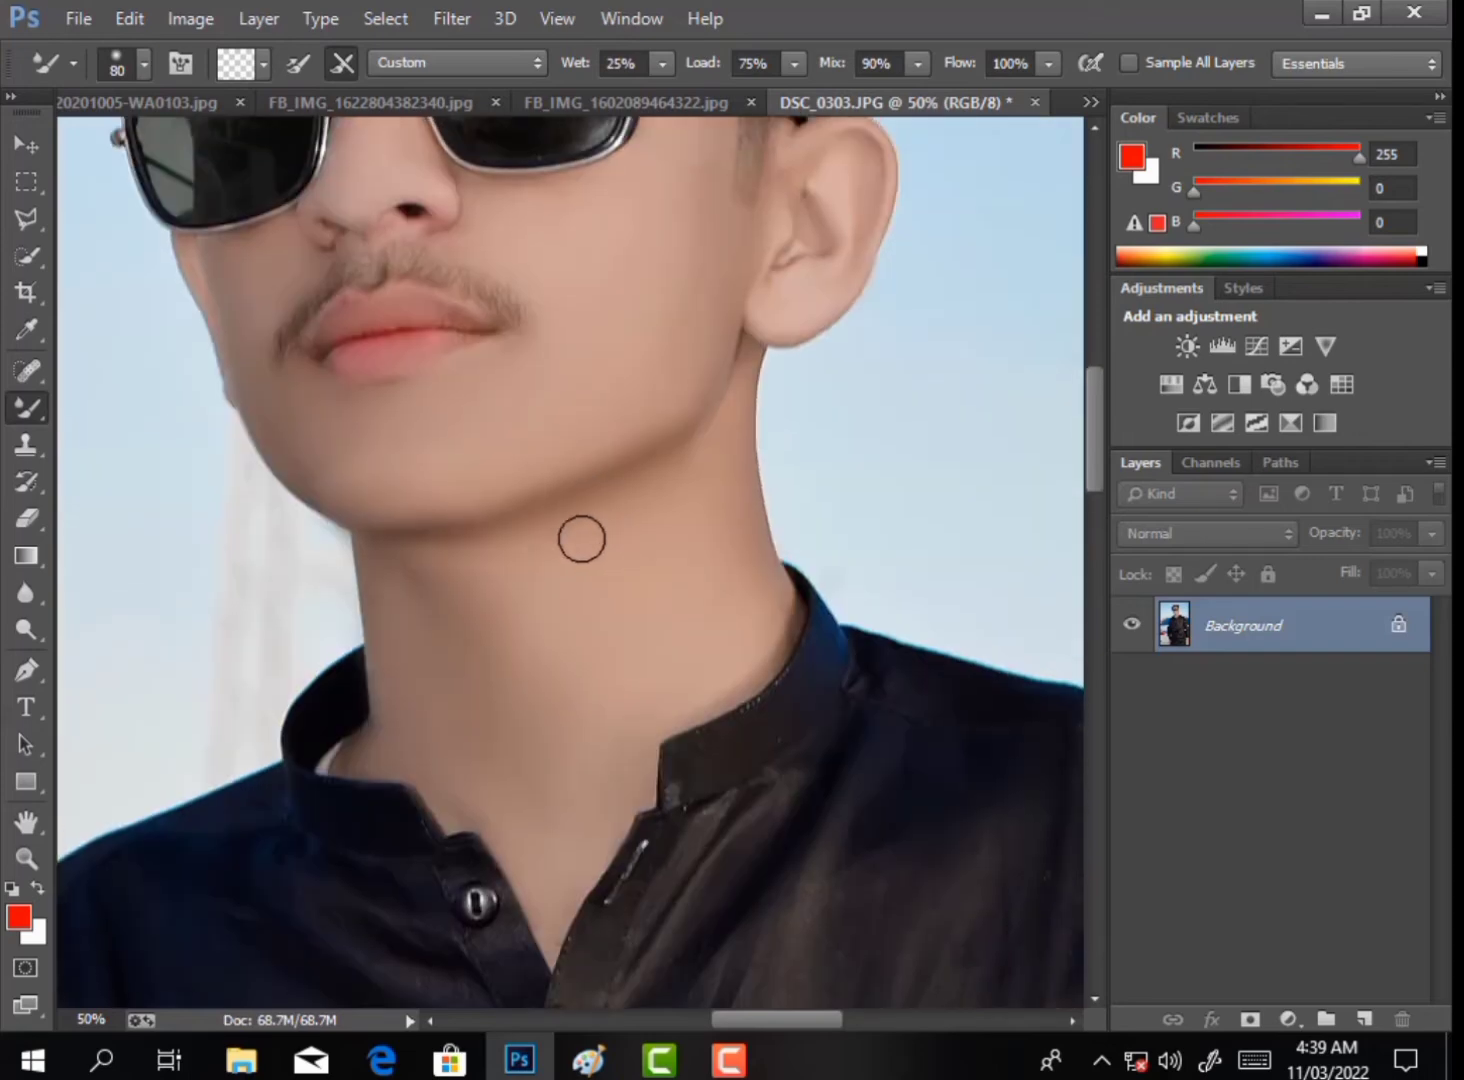
key("bracketleft")
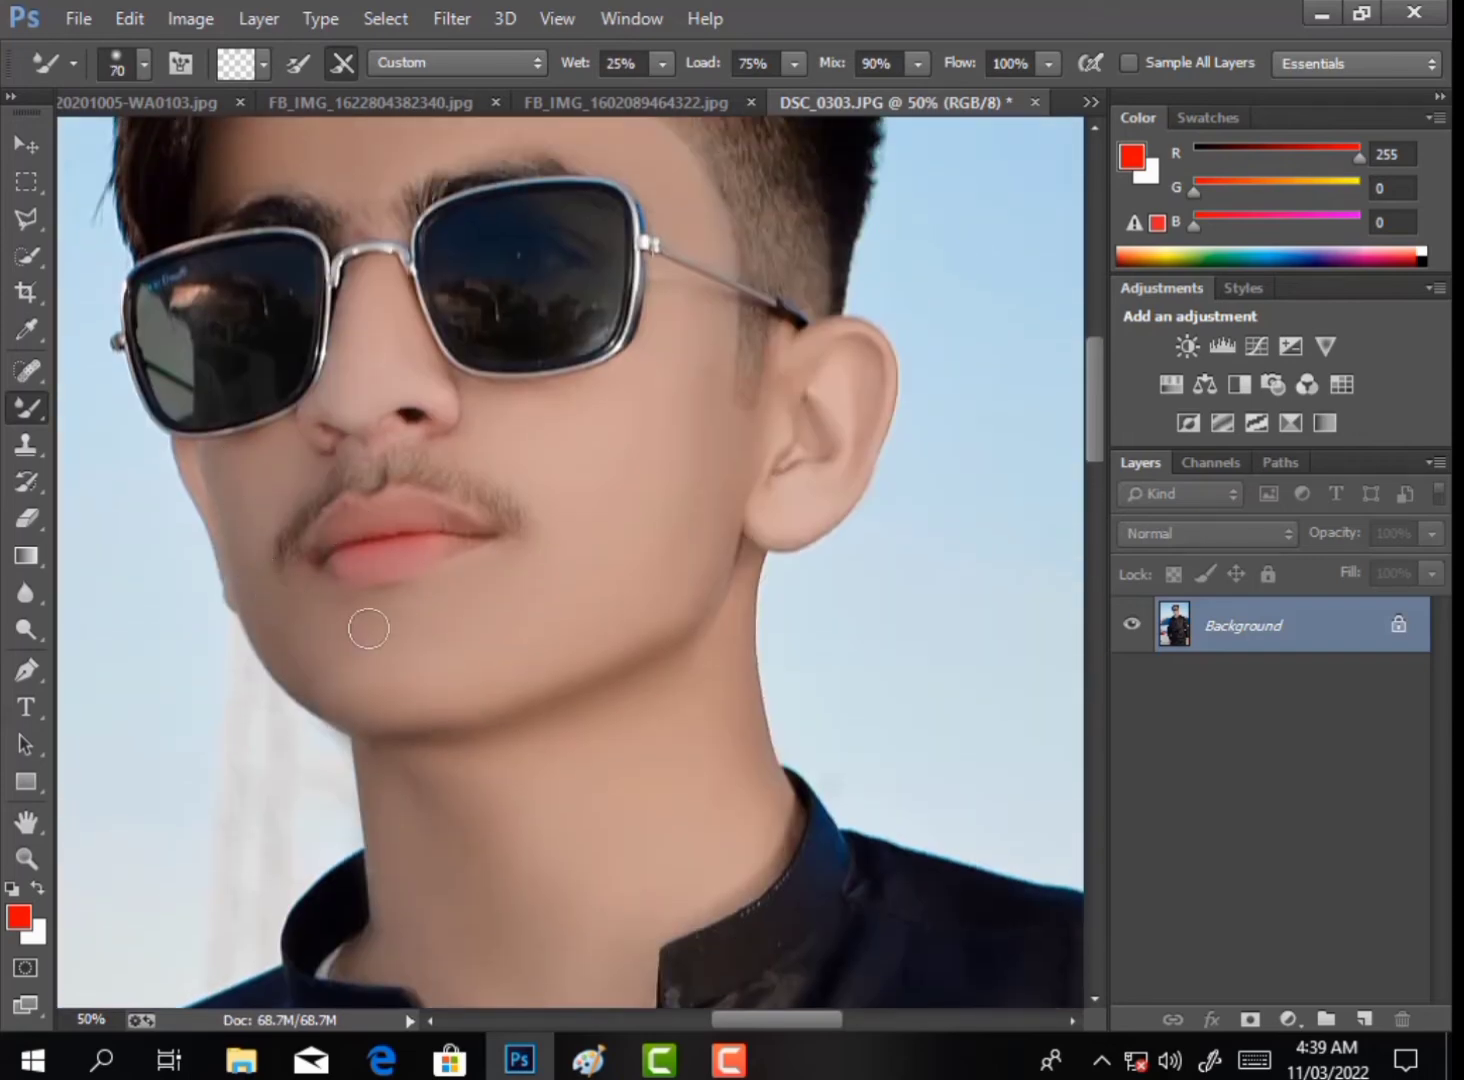
right_click(368, 628)
type("100")
key("Return")
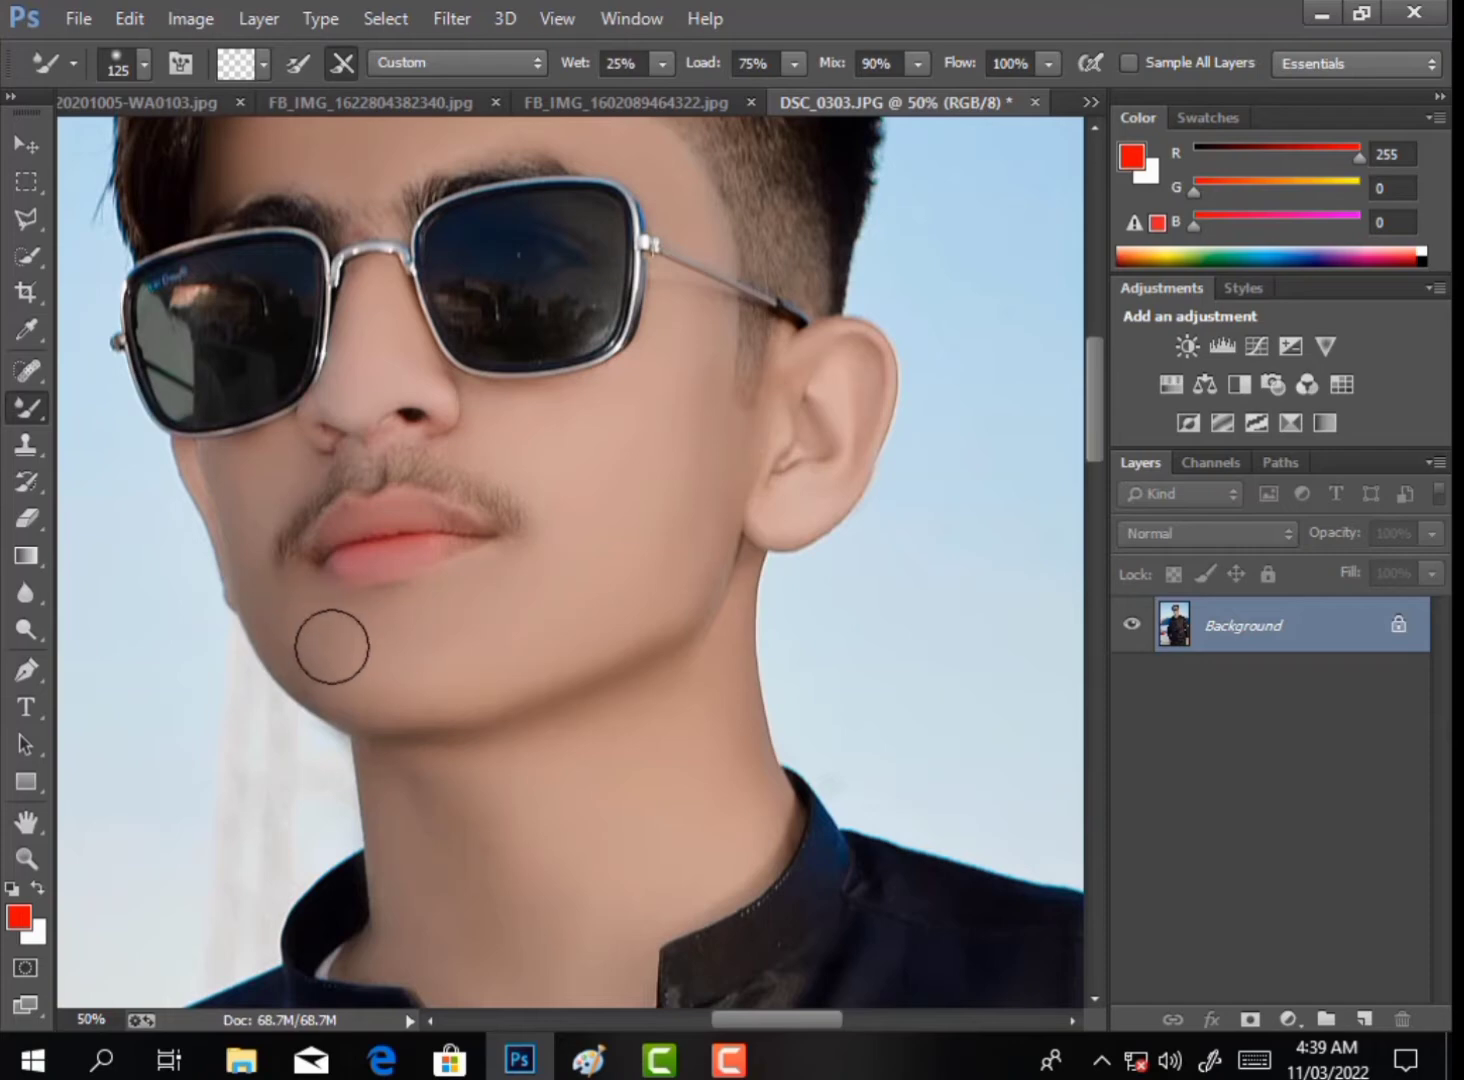
Examine the whole photo, and the skin of the hand with the bracelet in close-up.
scroll(330, 644, "up", 2)
key("z")
right_click(471, 607)
left_click(562, 612)
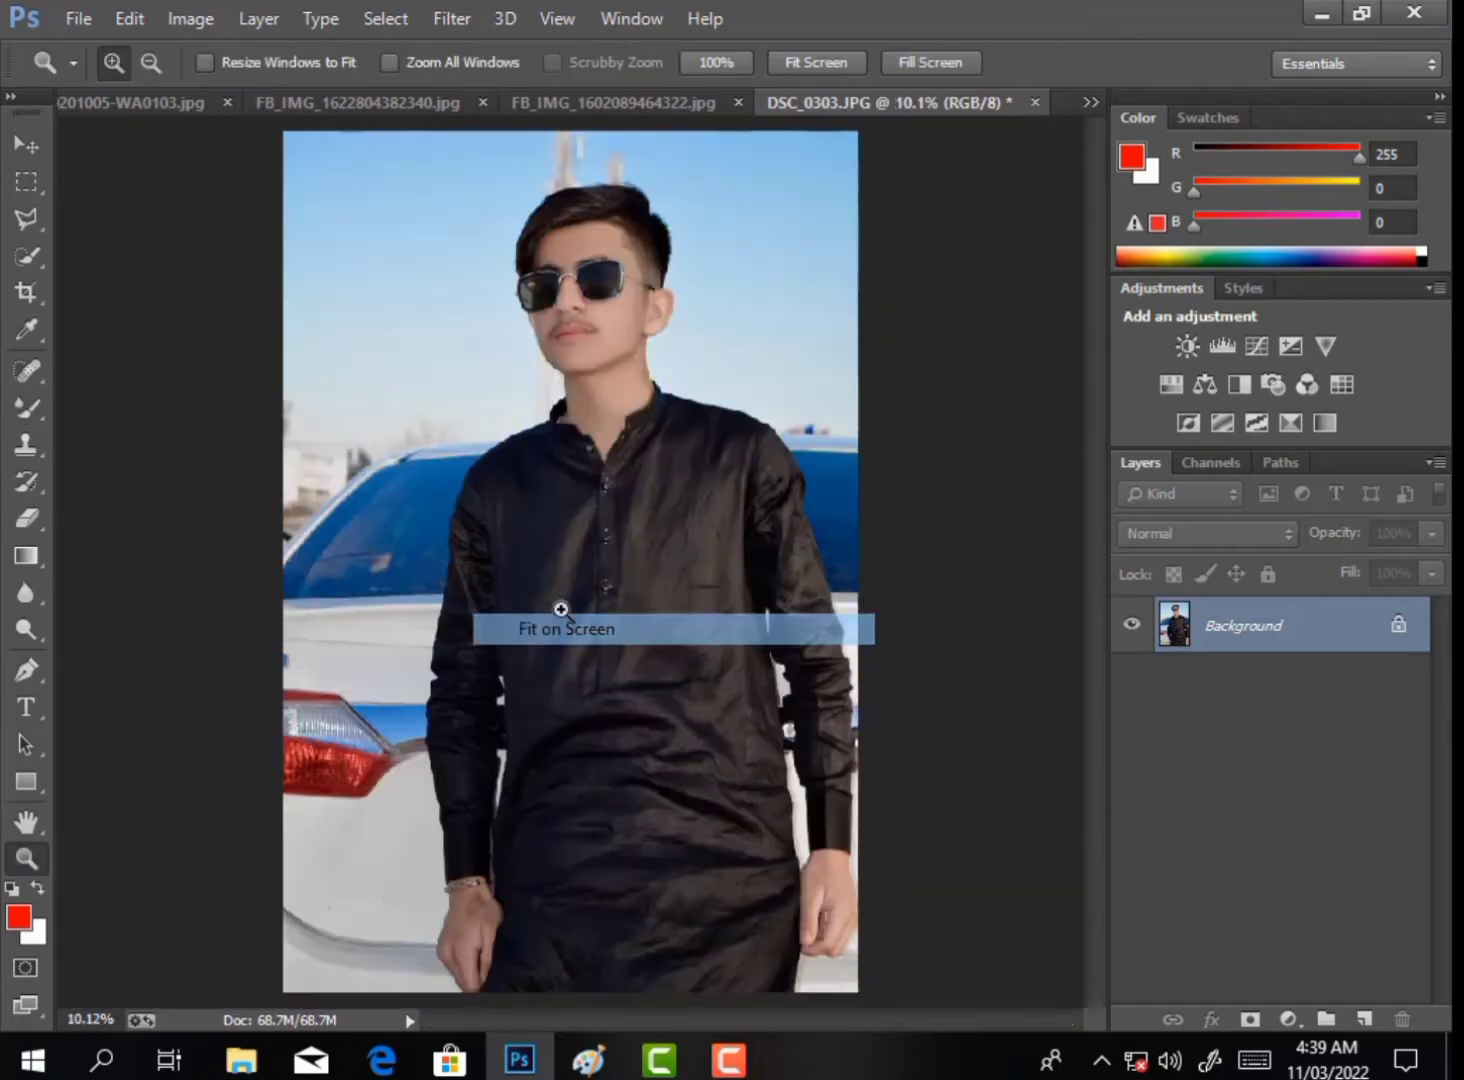
left_click_drag(407, 862, 555, 982)
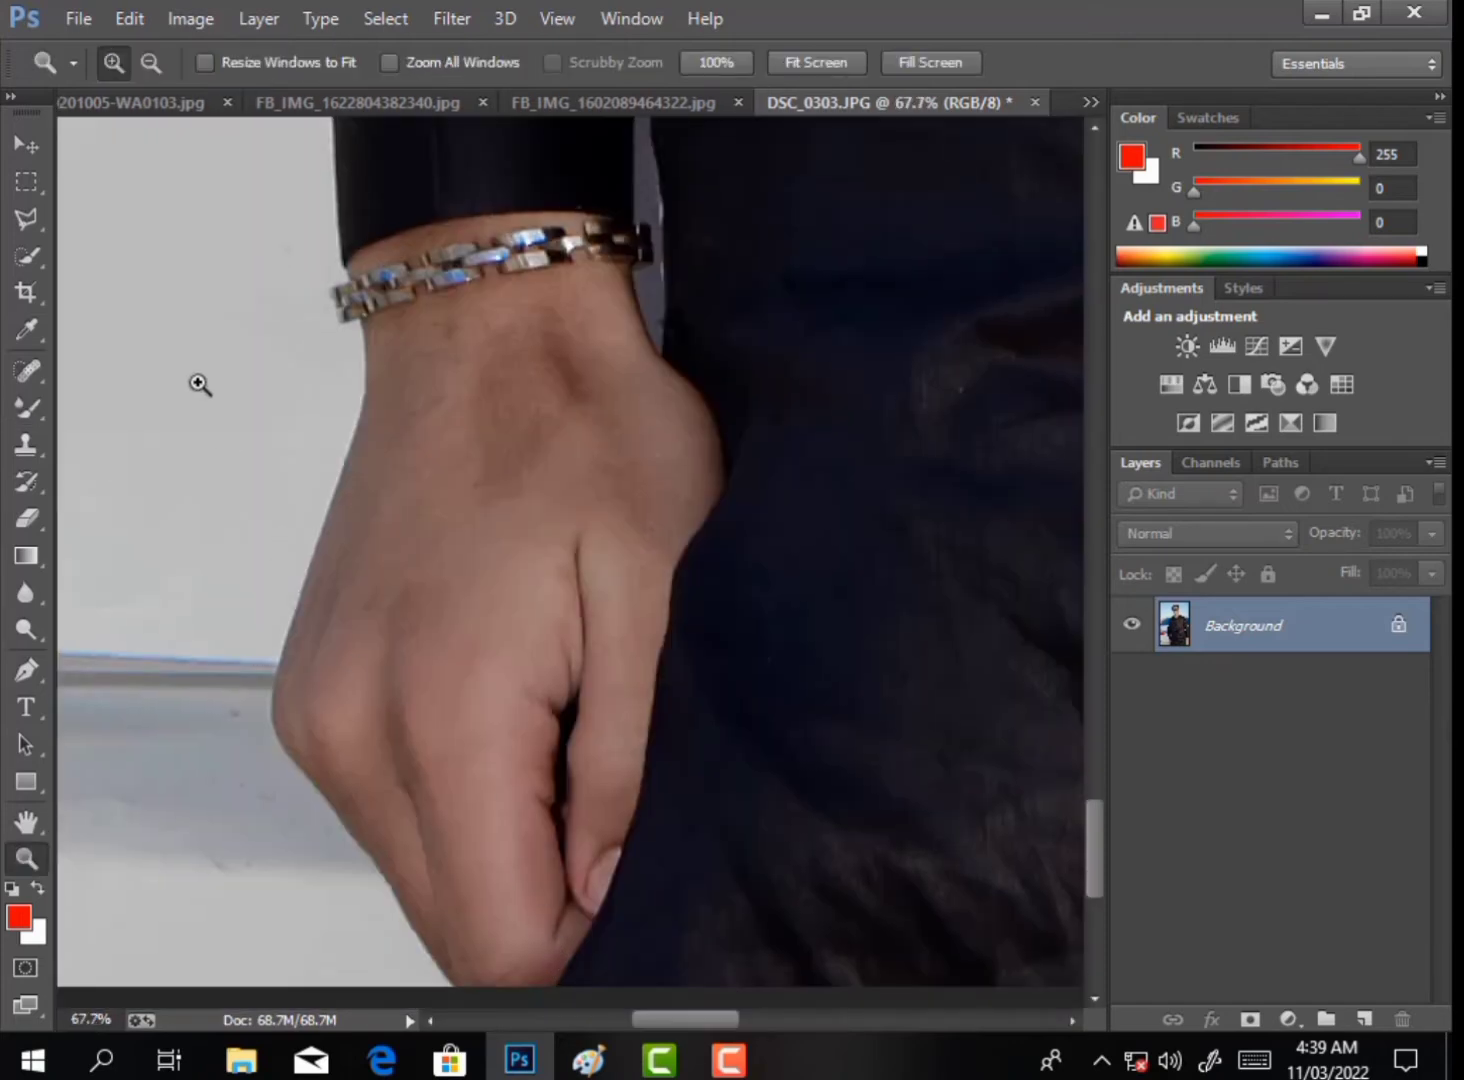
right_click(705, 557)
left_click(823, 592)
Duplicate the Background layer and select both hands on the copy with the Quick Selection tool at brush size 60.
key("ctrl+j")
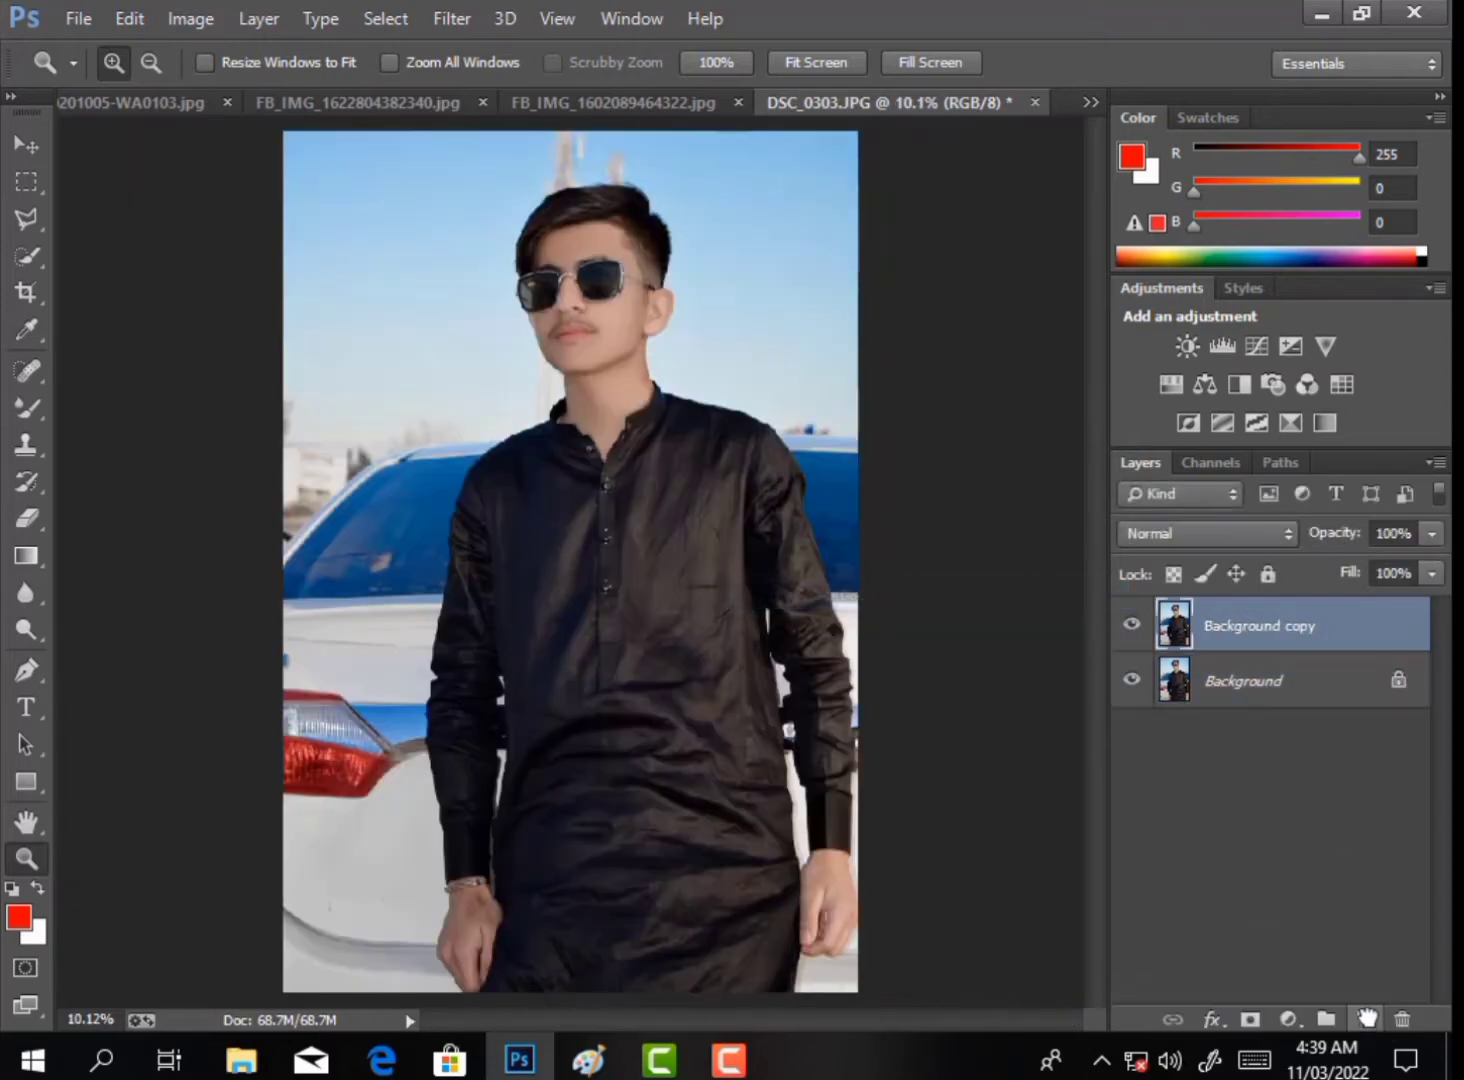
left_click(37, 252)
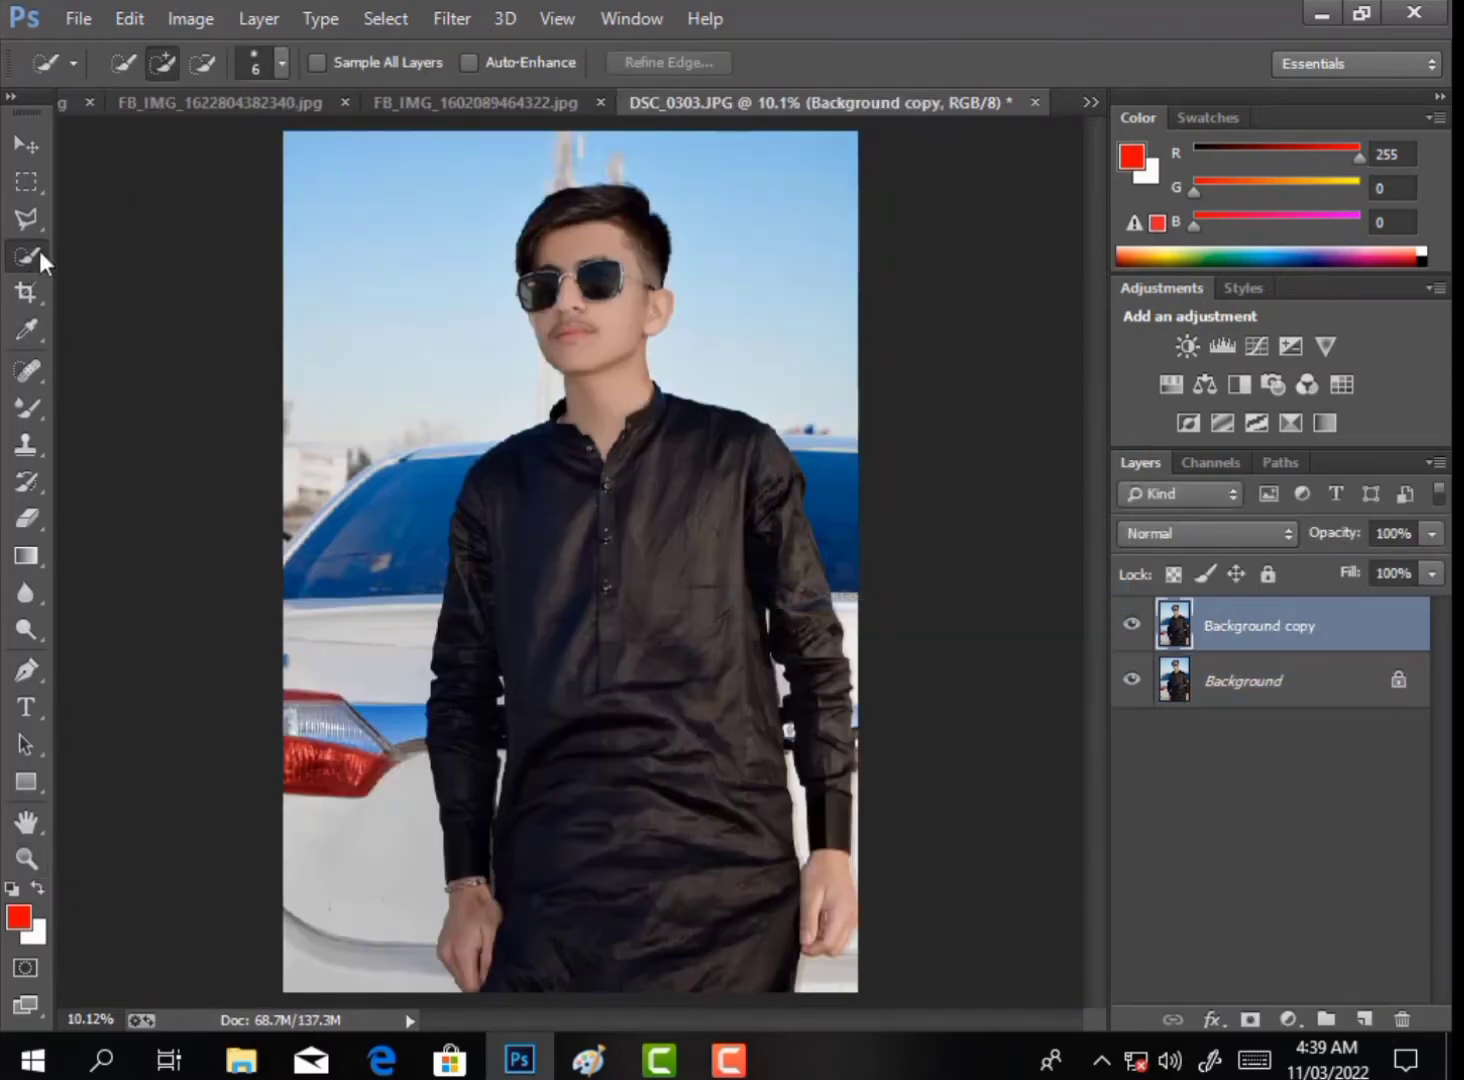
left_click(261, 66)
left_click(228, 134)
left_click(810, 12)
left_click_drag(803, 873, 830, 915)
left_click(208, 72)
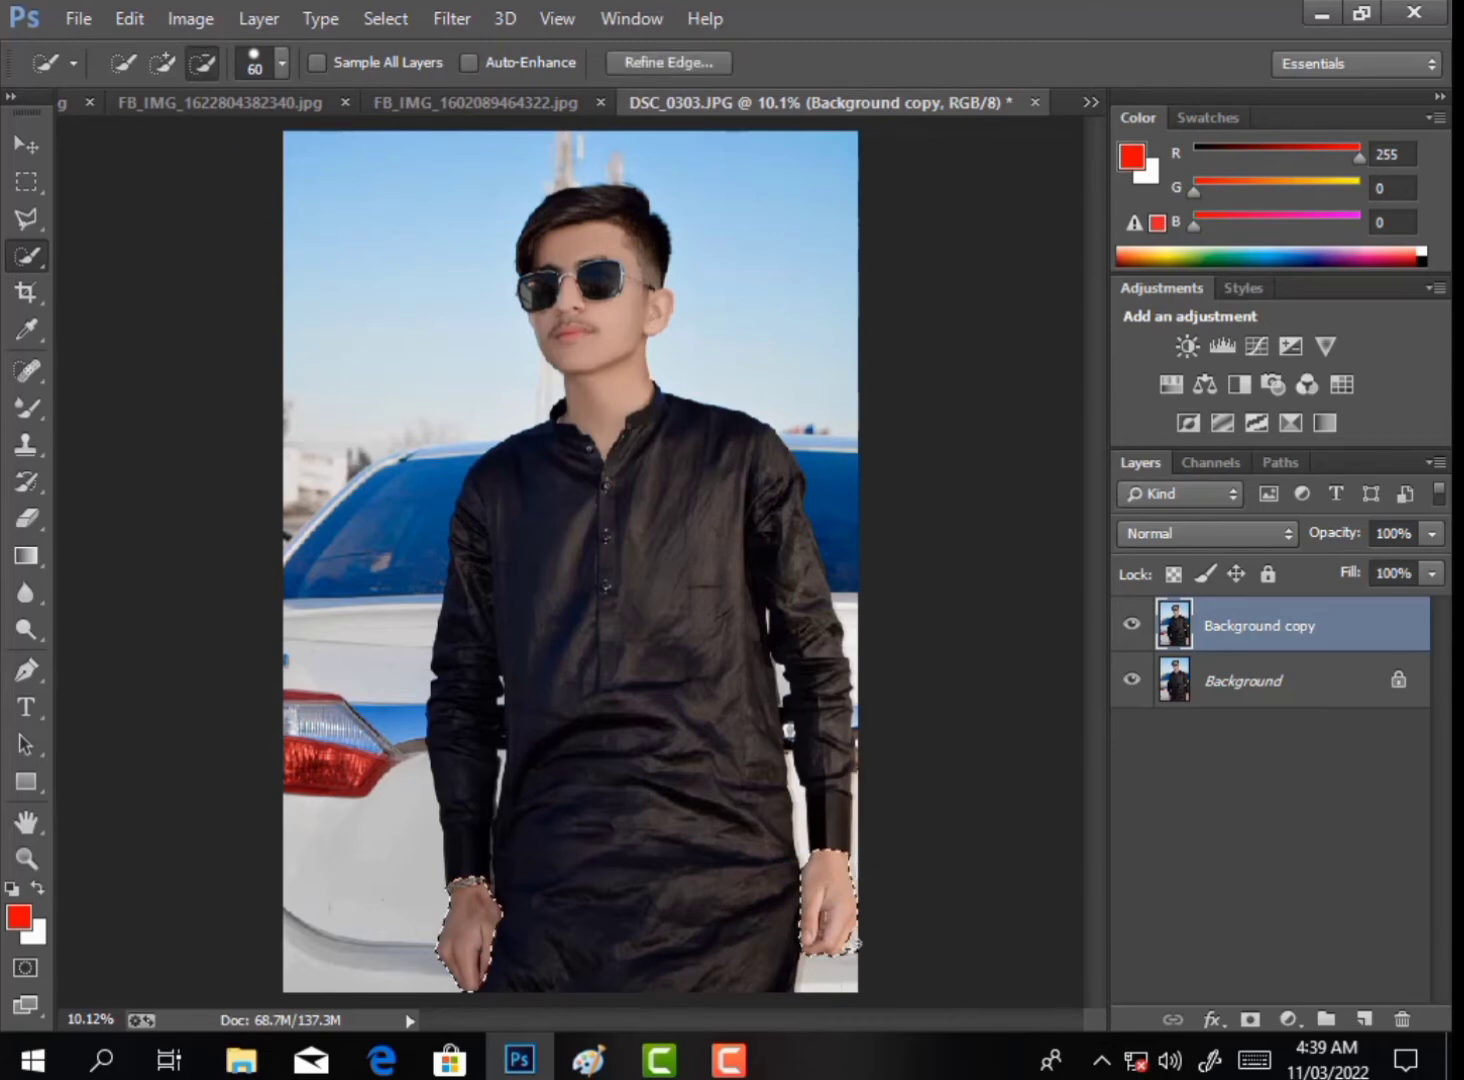
Feather the selection of the hands by 0.7 pixels.
right_click(611, 389)
left_click(621, 475)
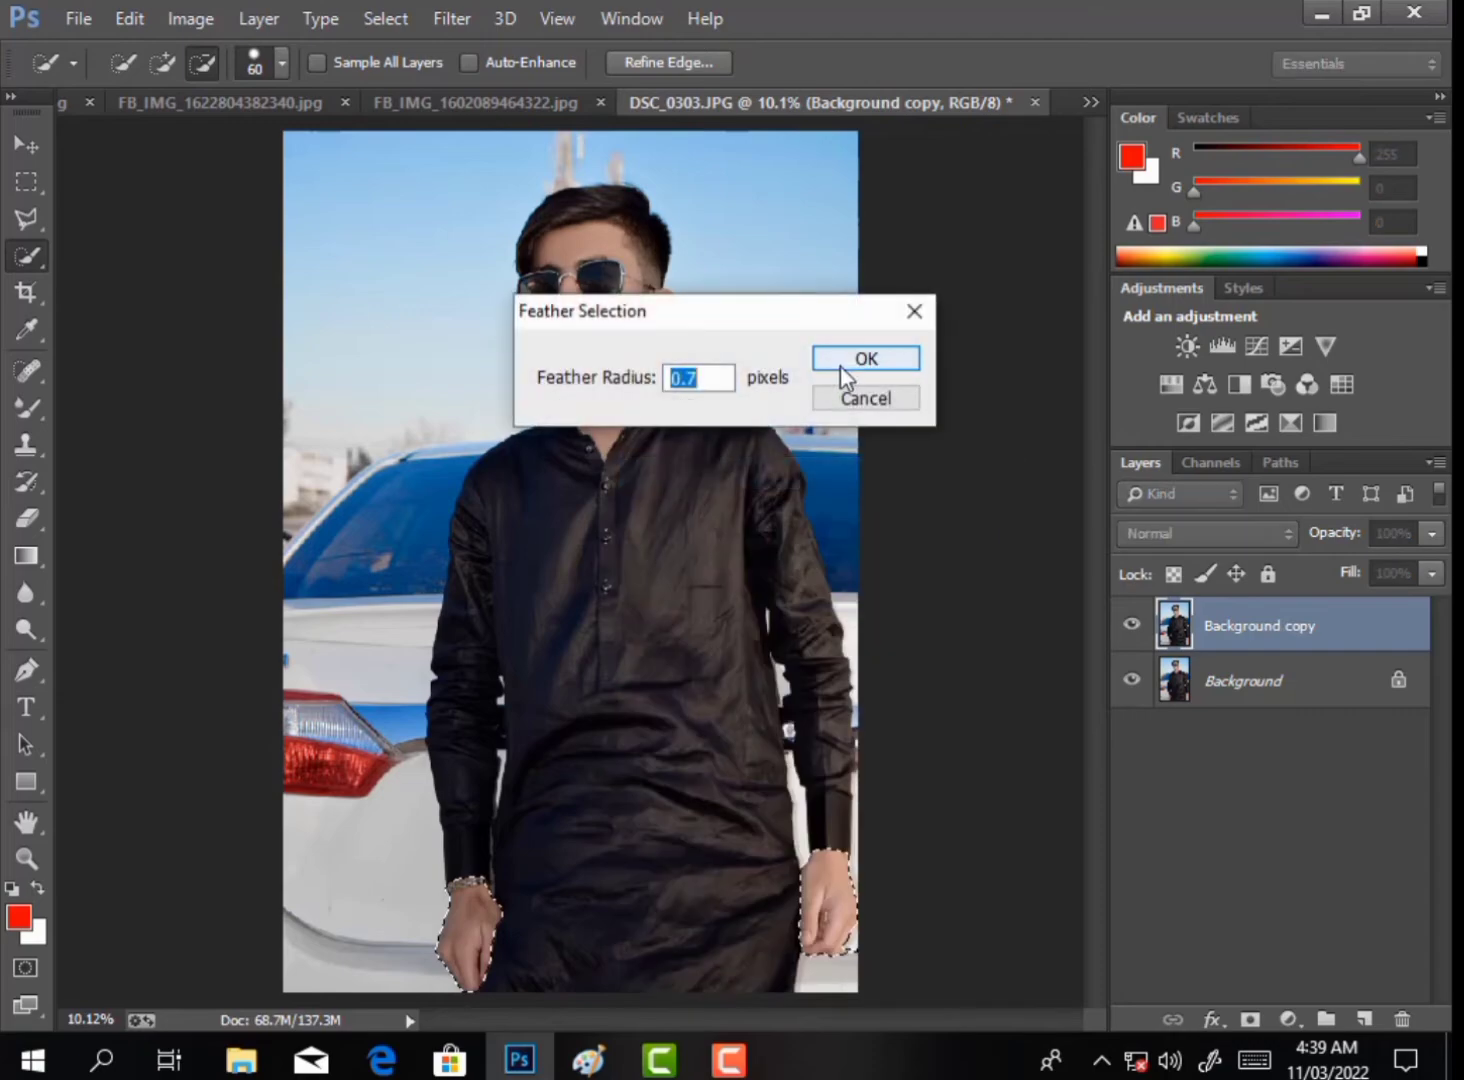
left_click(852, 359)
Smooth the selected hands with the Imagenomic Portraiture filter using the Smoothing: High preset.
left_click(452, 18)
mouse_move(605, 621)
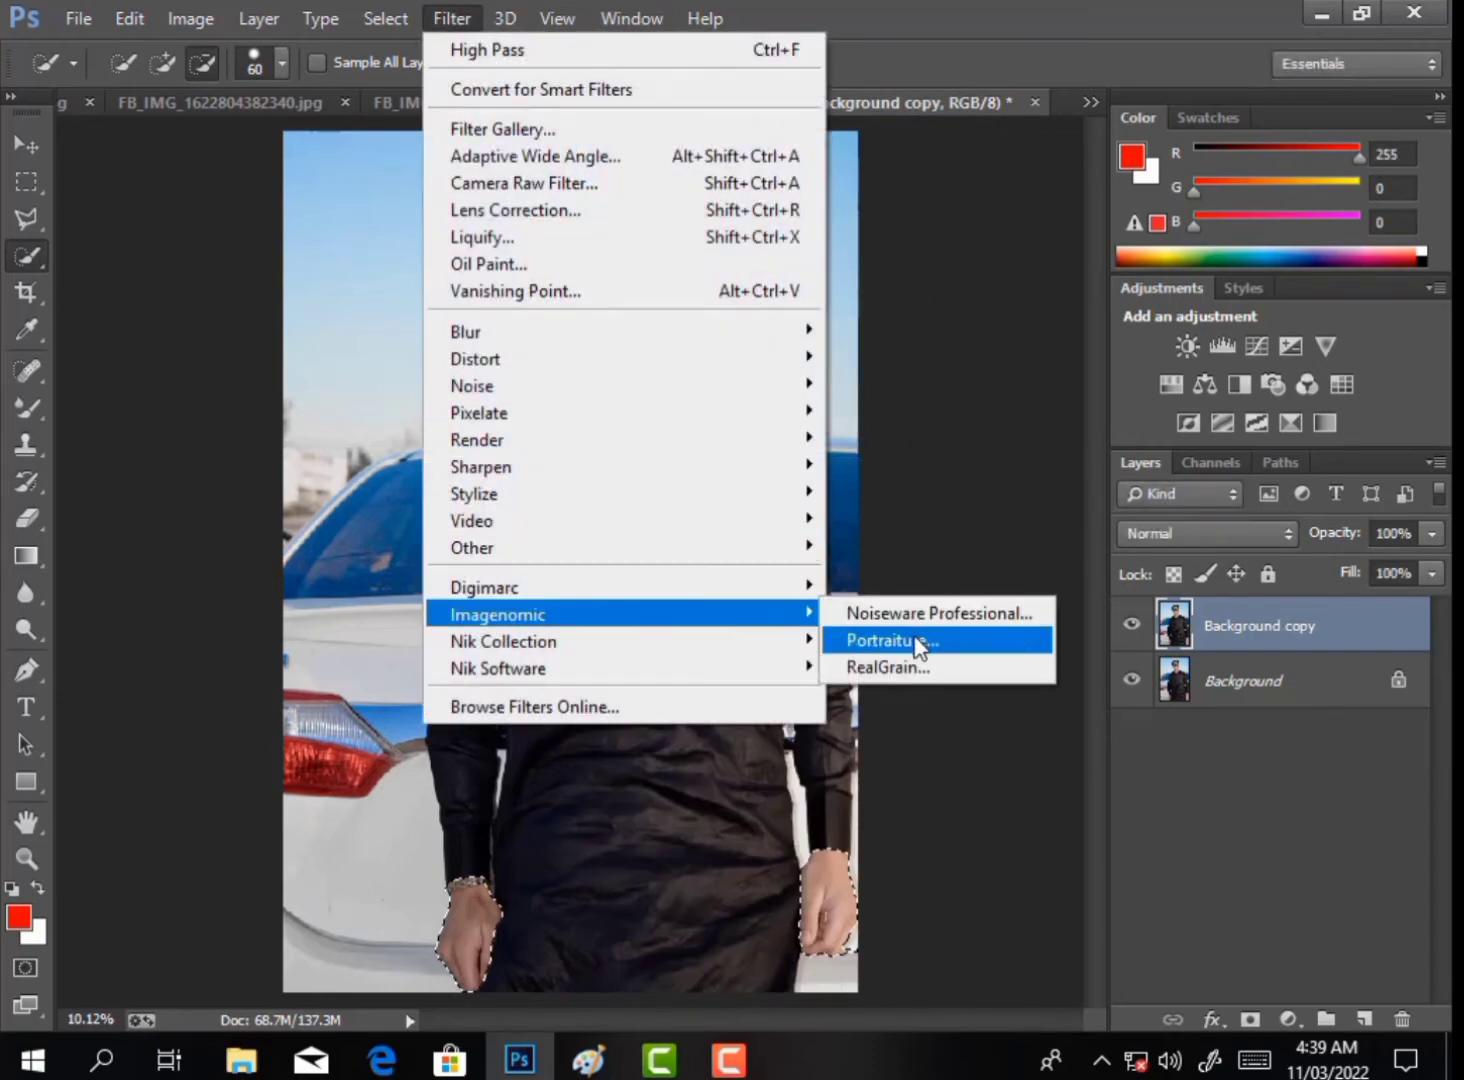
left_click(915, 642)
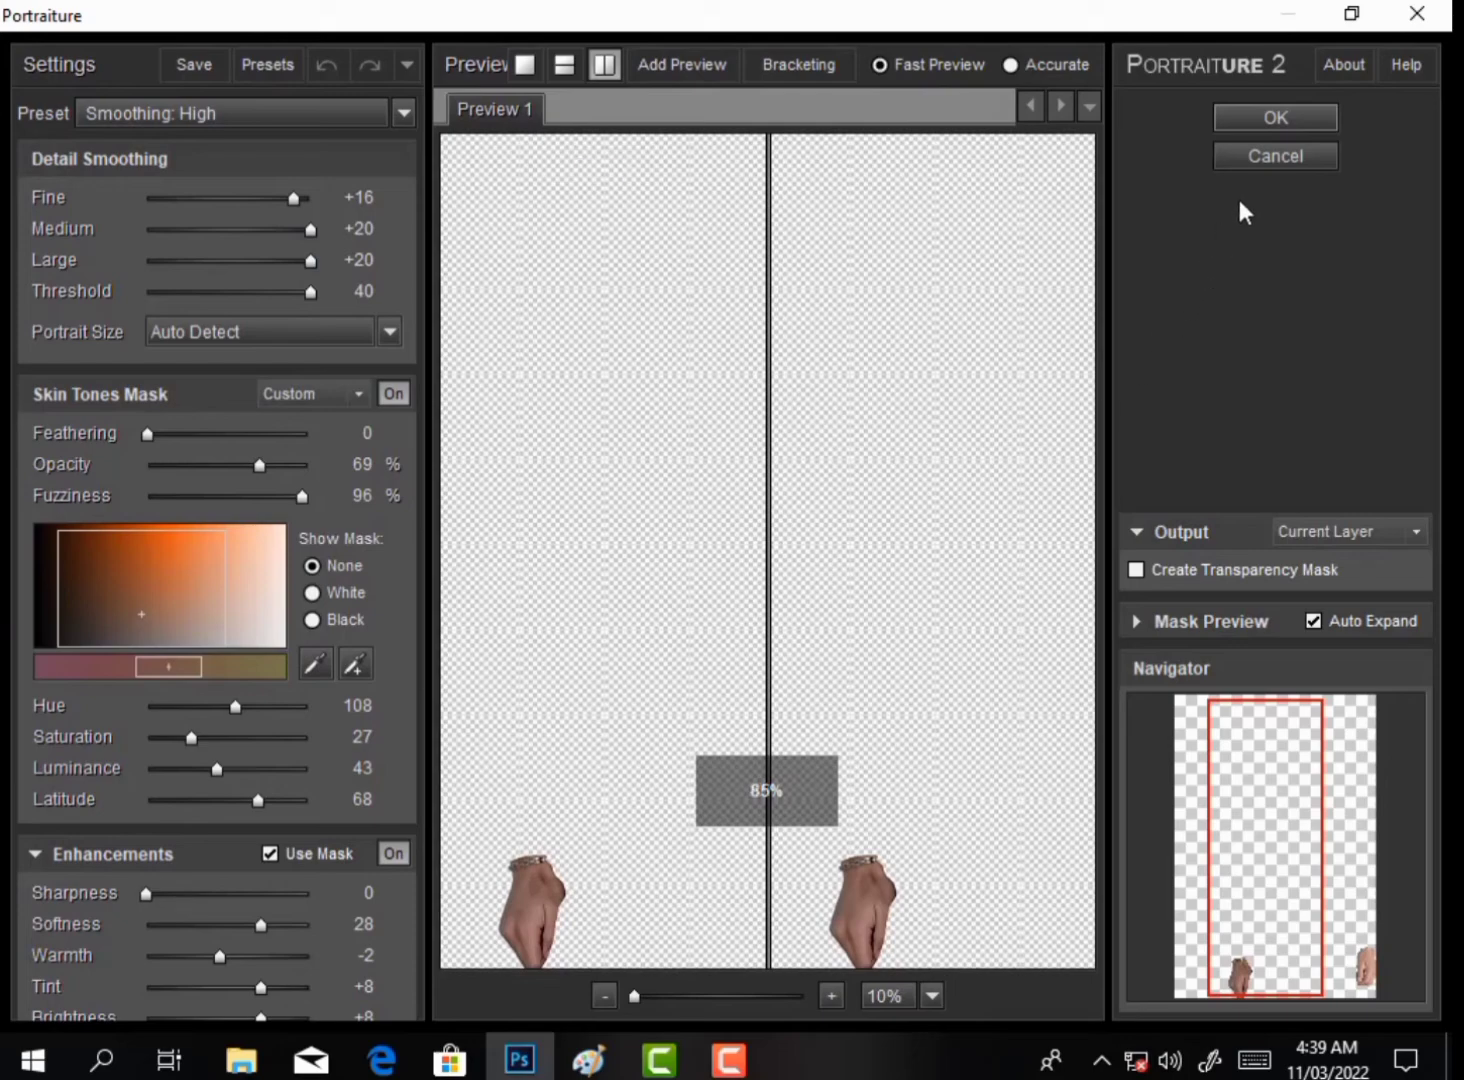
left_click(1257, 117)
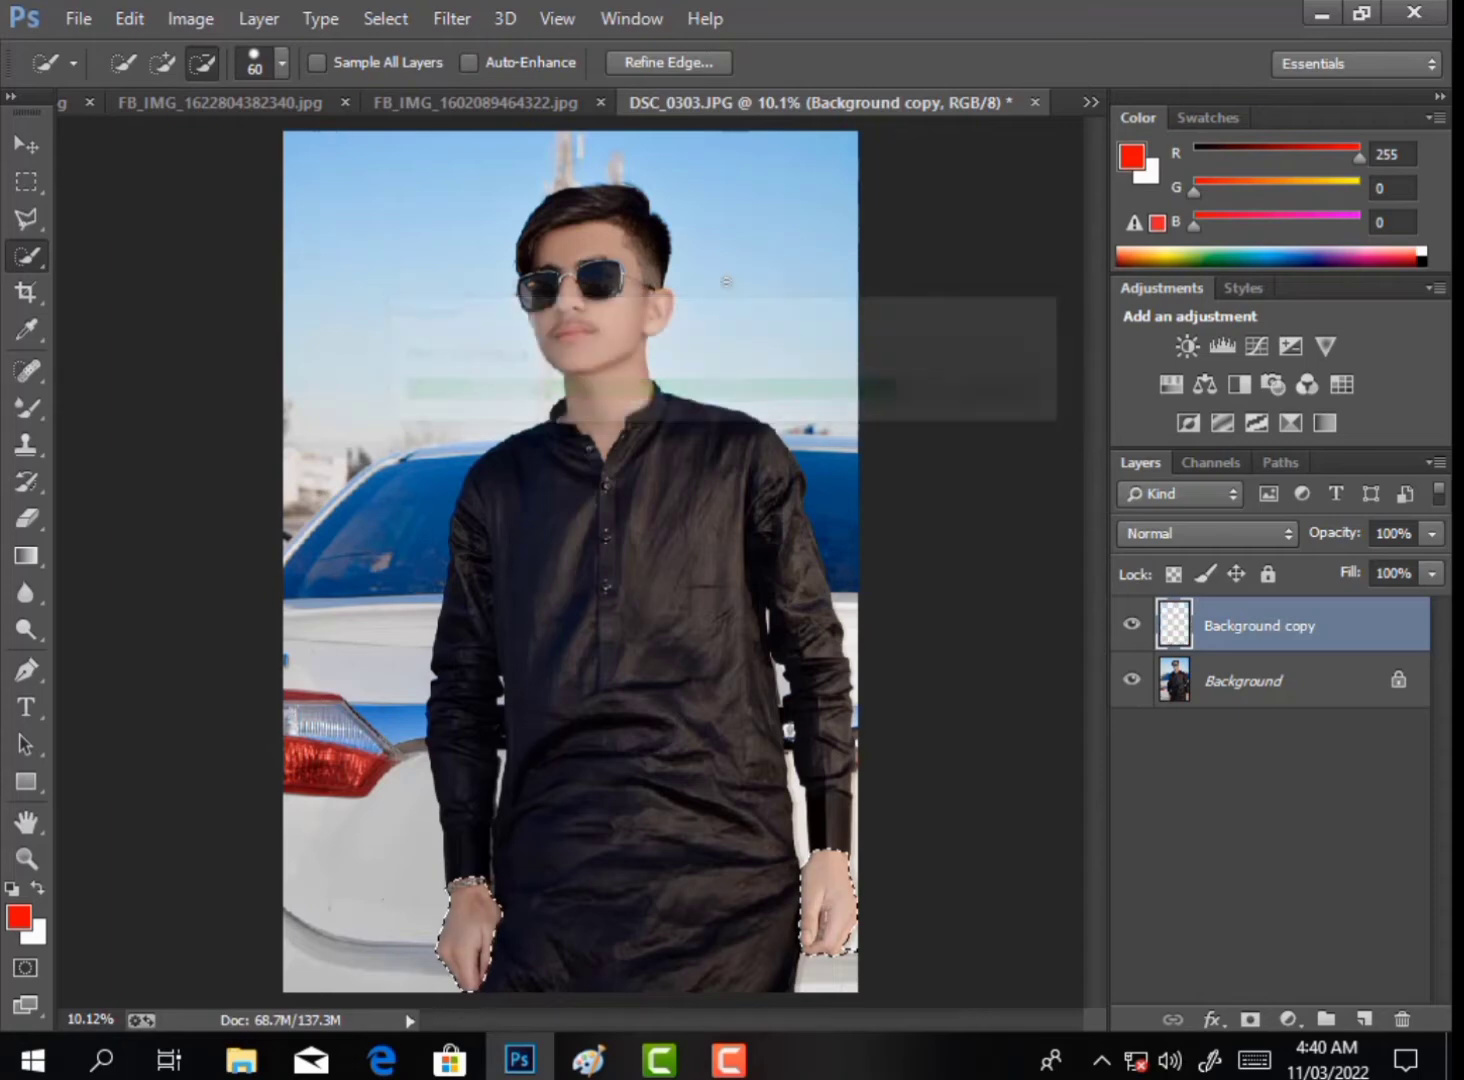
Deselect the hands and merge the smoothed copy into the Background layer.
right_click(738, 286)
left_click(851, 310)
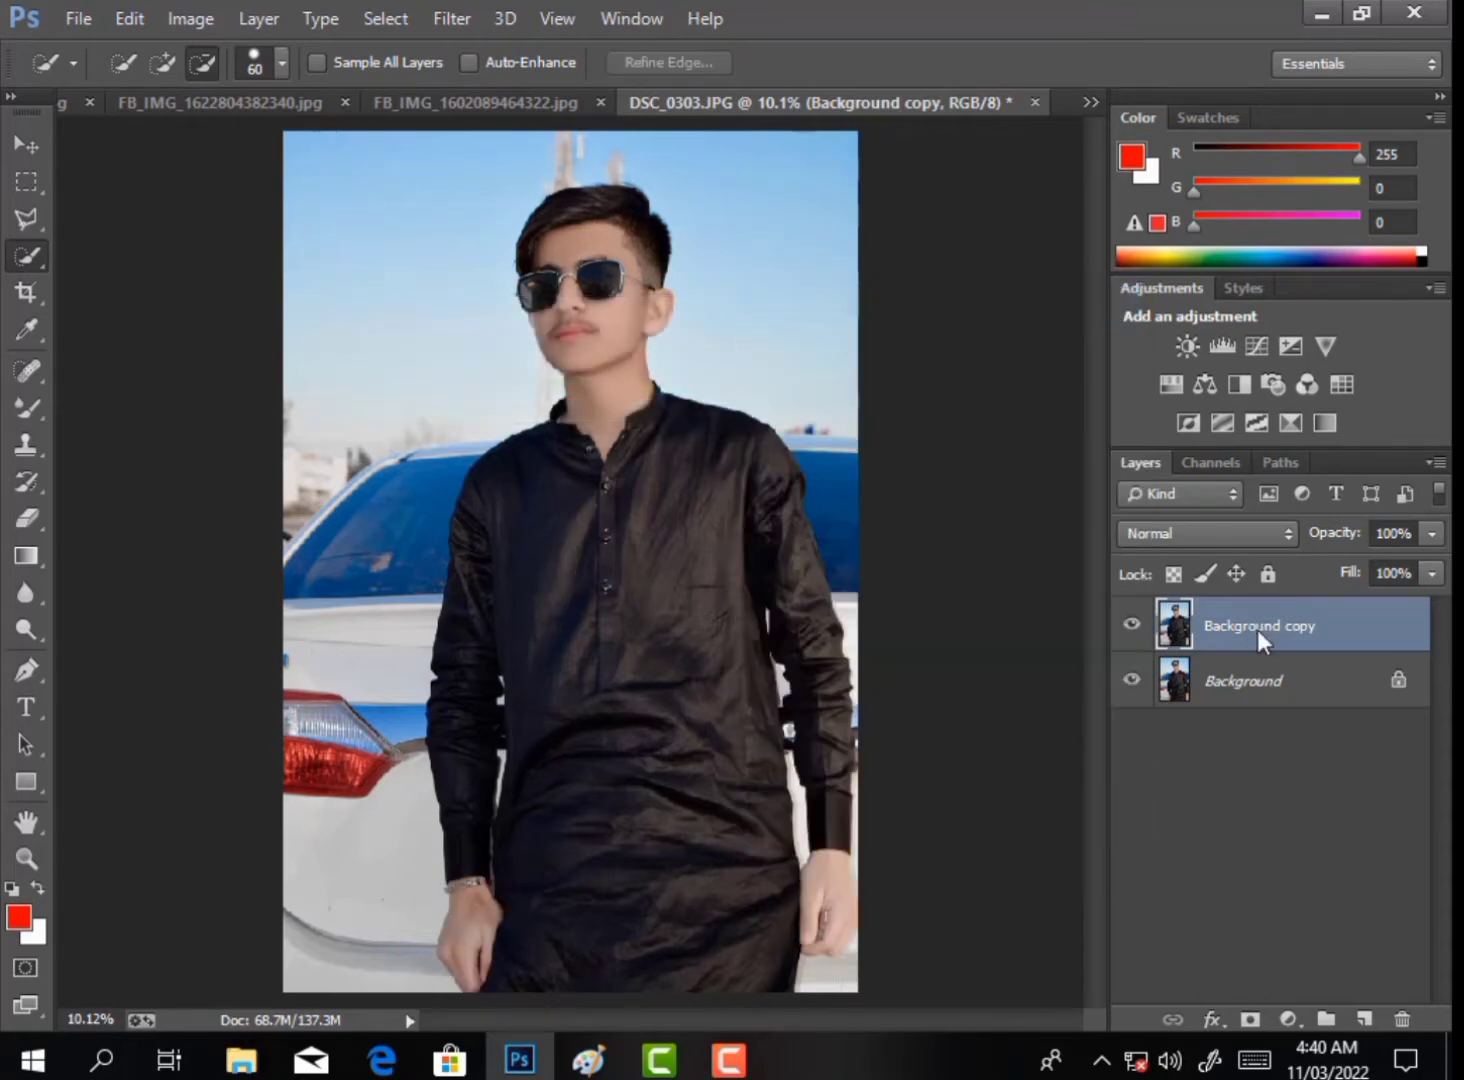
right_click(660, 600)
left_click(846, 838)
Duplicate the Background layer again and select the face and neck skin with the Quick Selection tool.
left_click(26, 822)
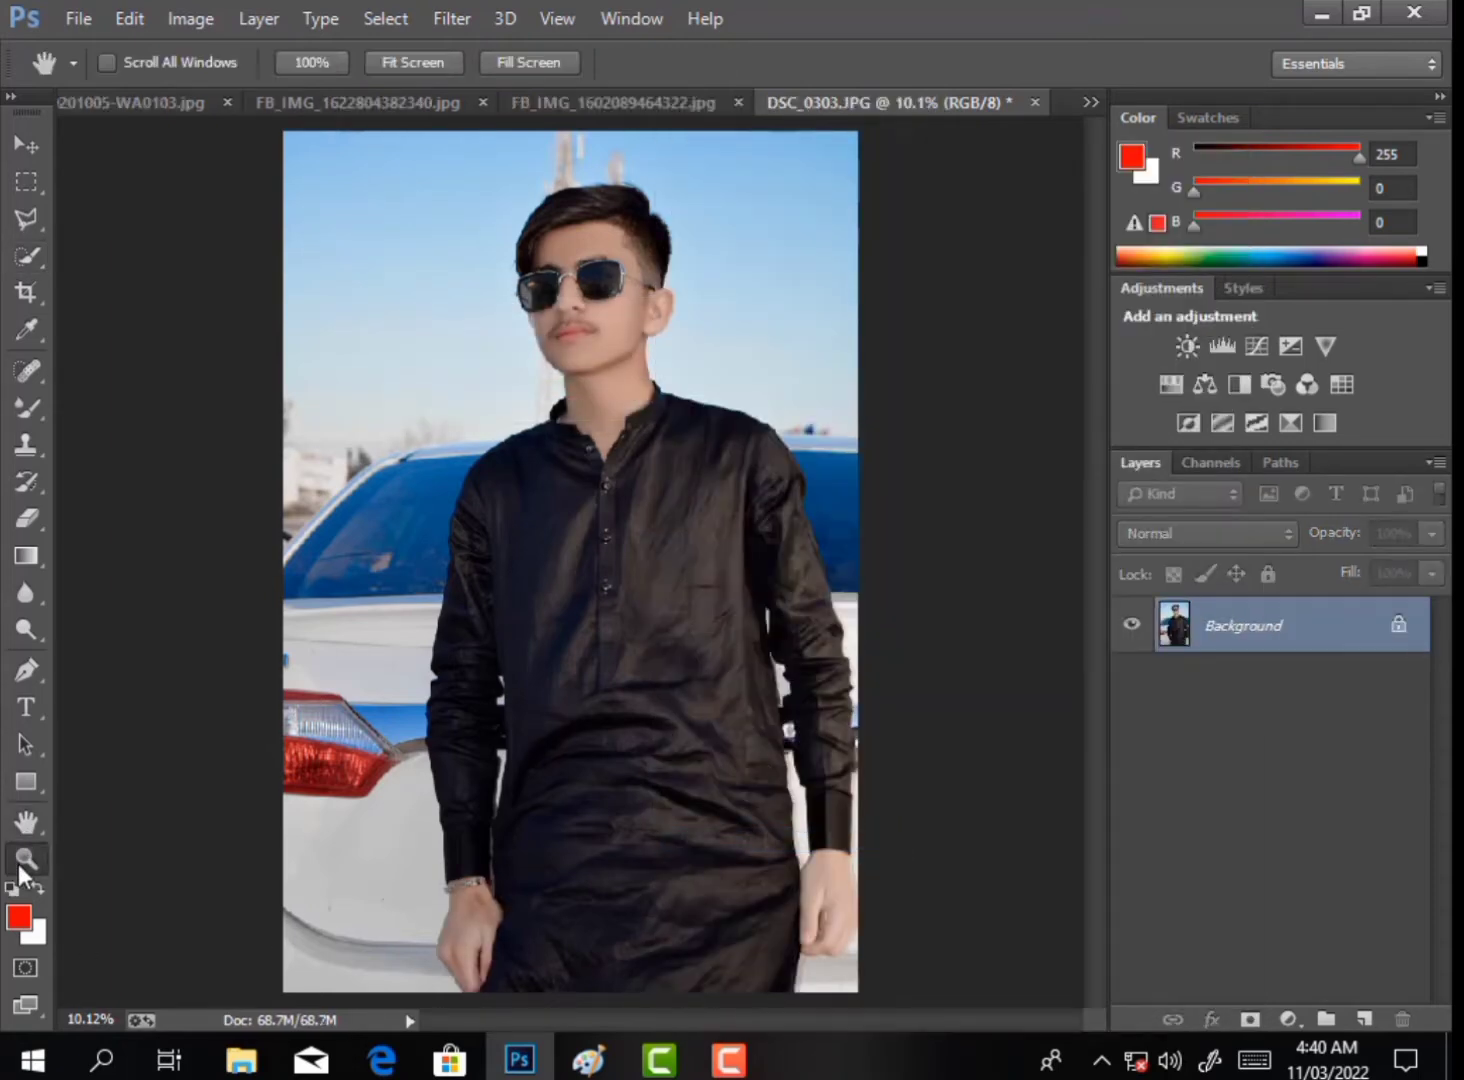
left_click(26, 858)
left_click_drag(476, 805, 518, 938)
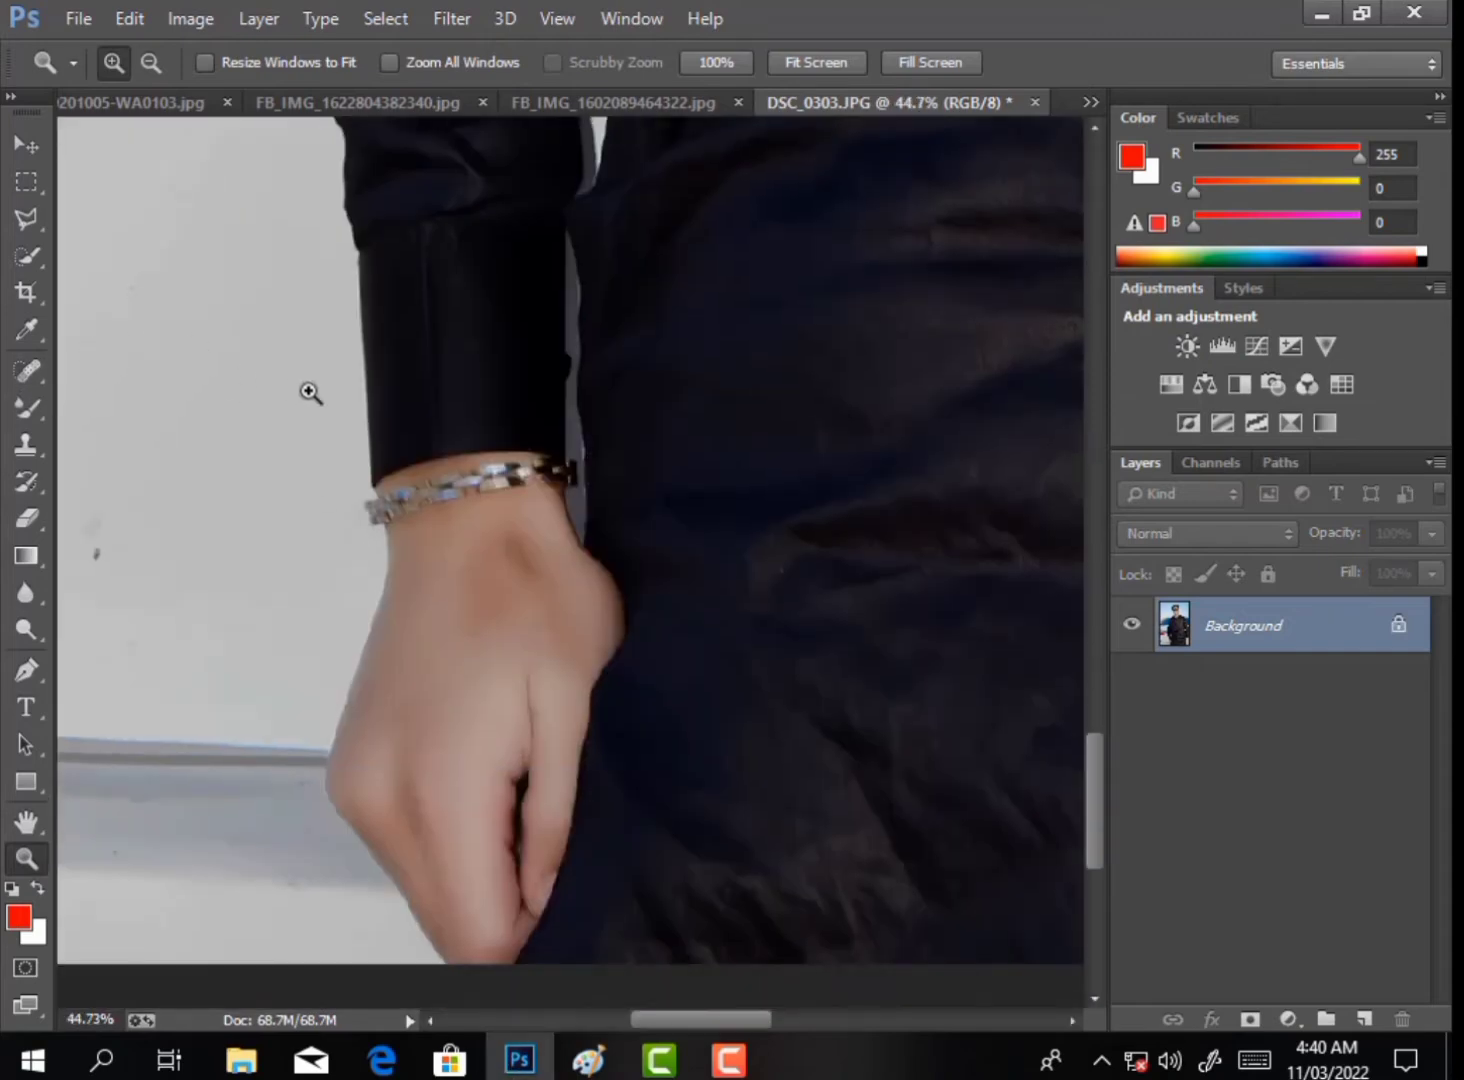
key("ctrl+0")
left_click_drag(1242, 647, 1364, 1018)
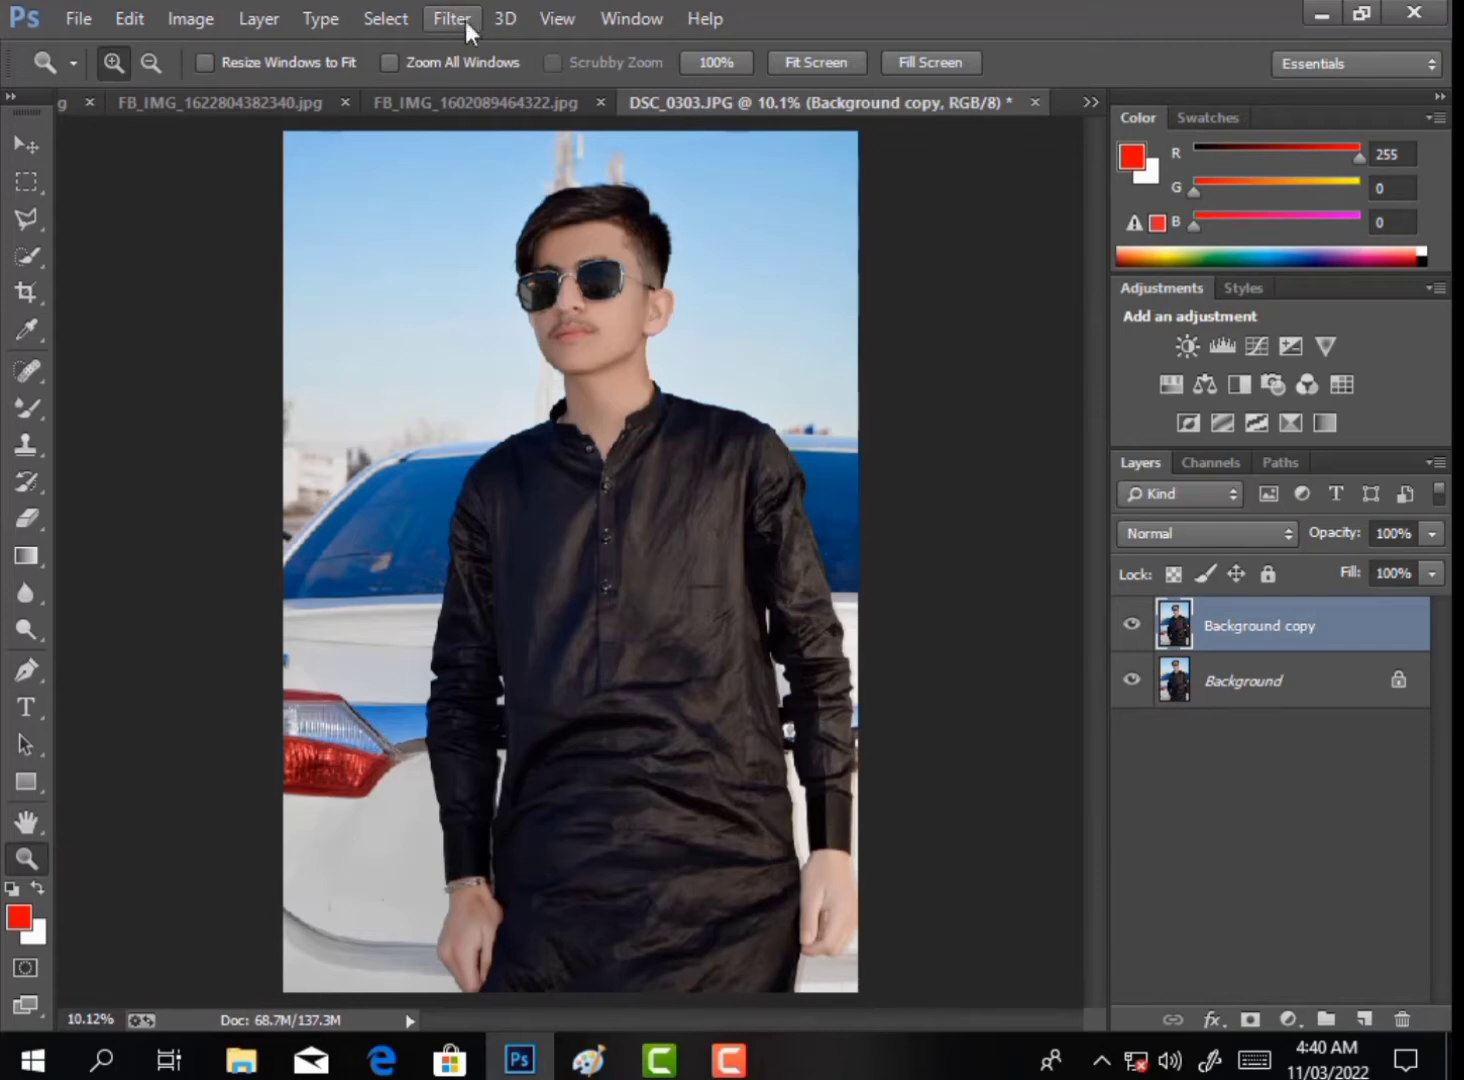
left_click(22, 252)
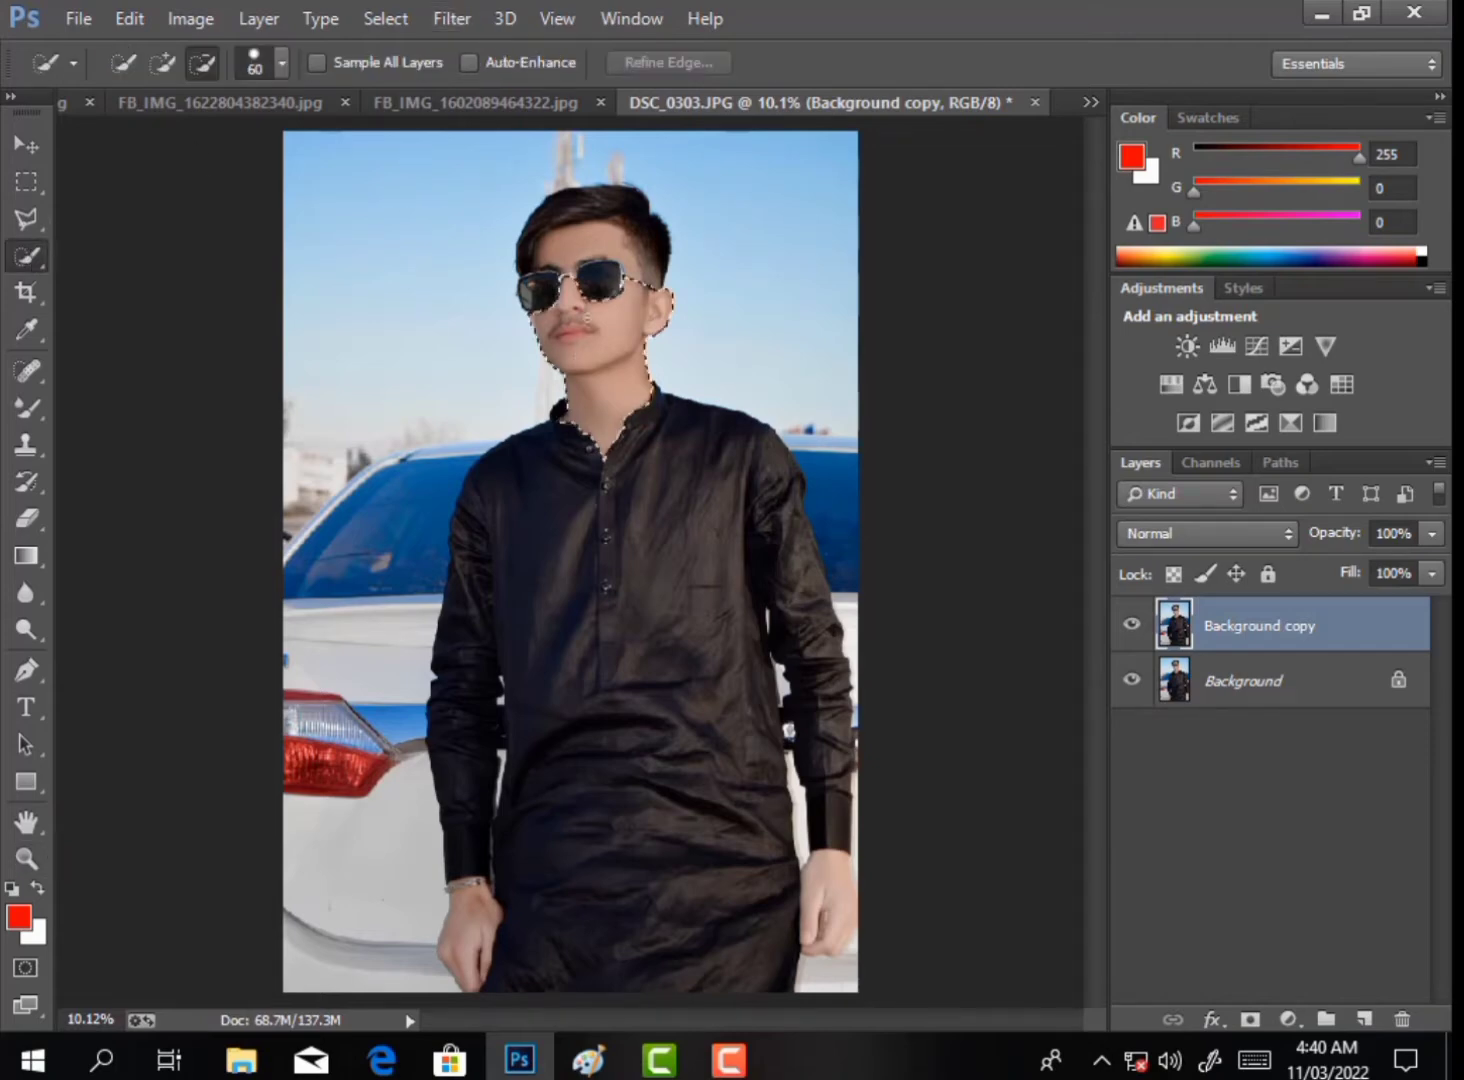
Feather the selection of the face and neck.
right_click(612, 352)
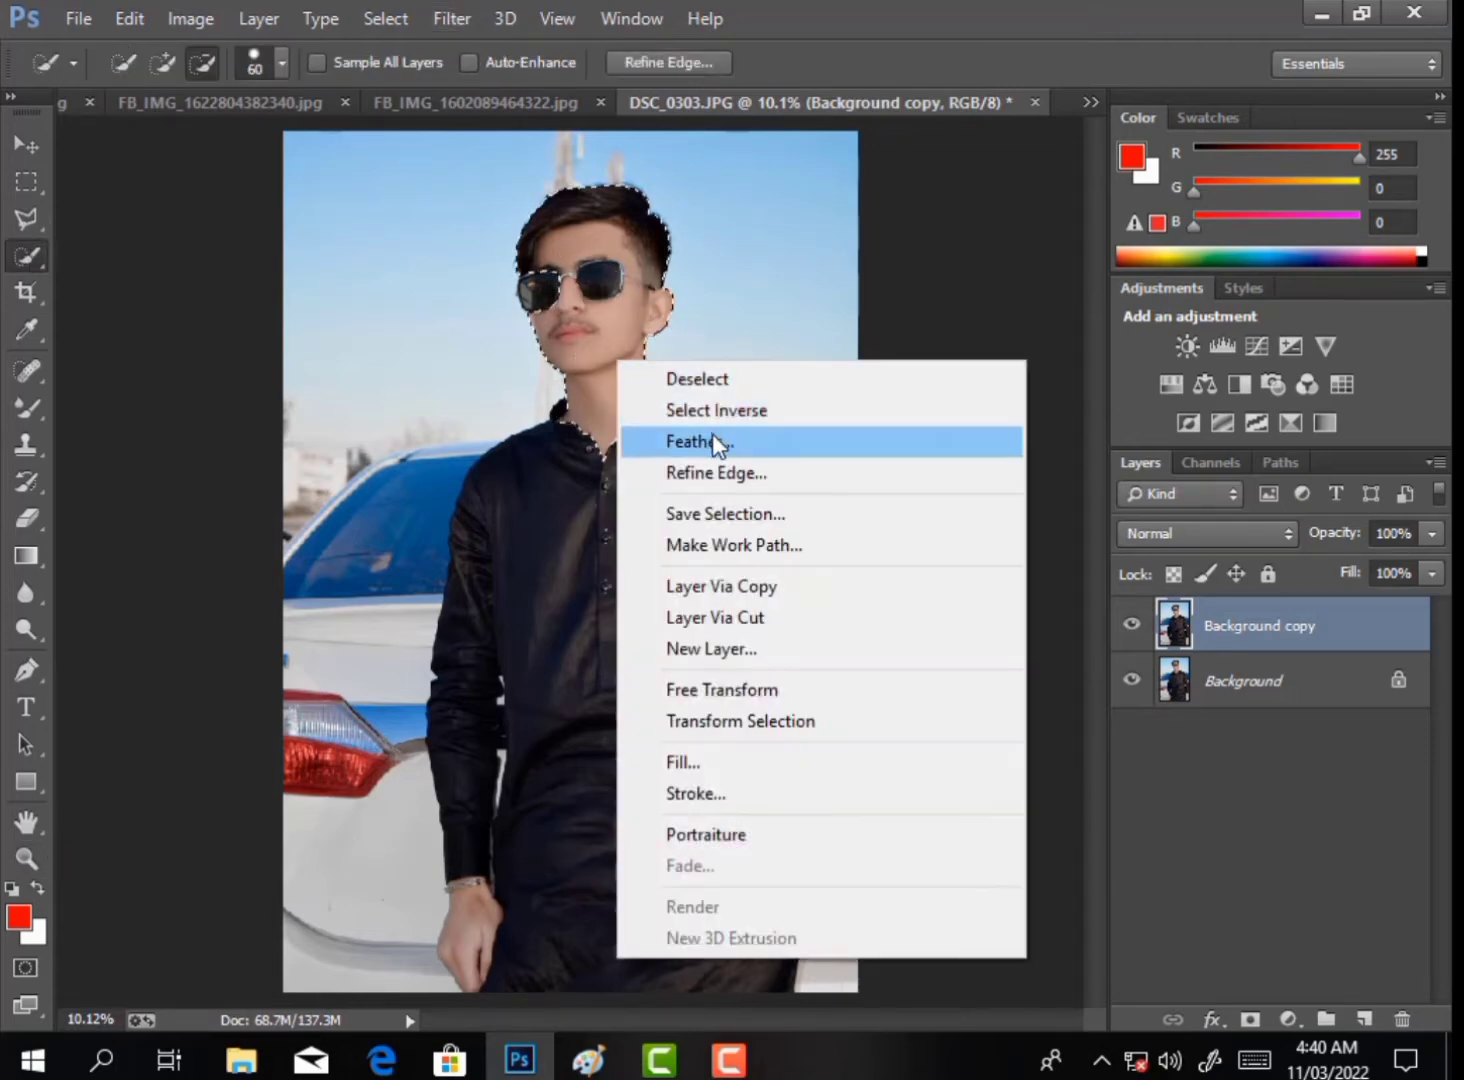
left_click(712, 440)
left_click(862, 355)
Add a Selective Color adjustment to the selected skin and set Black to -93% for the Yellows.
left_click(1325, 424)
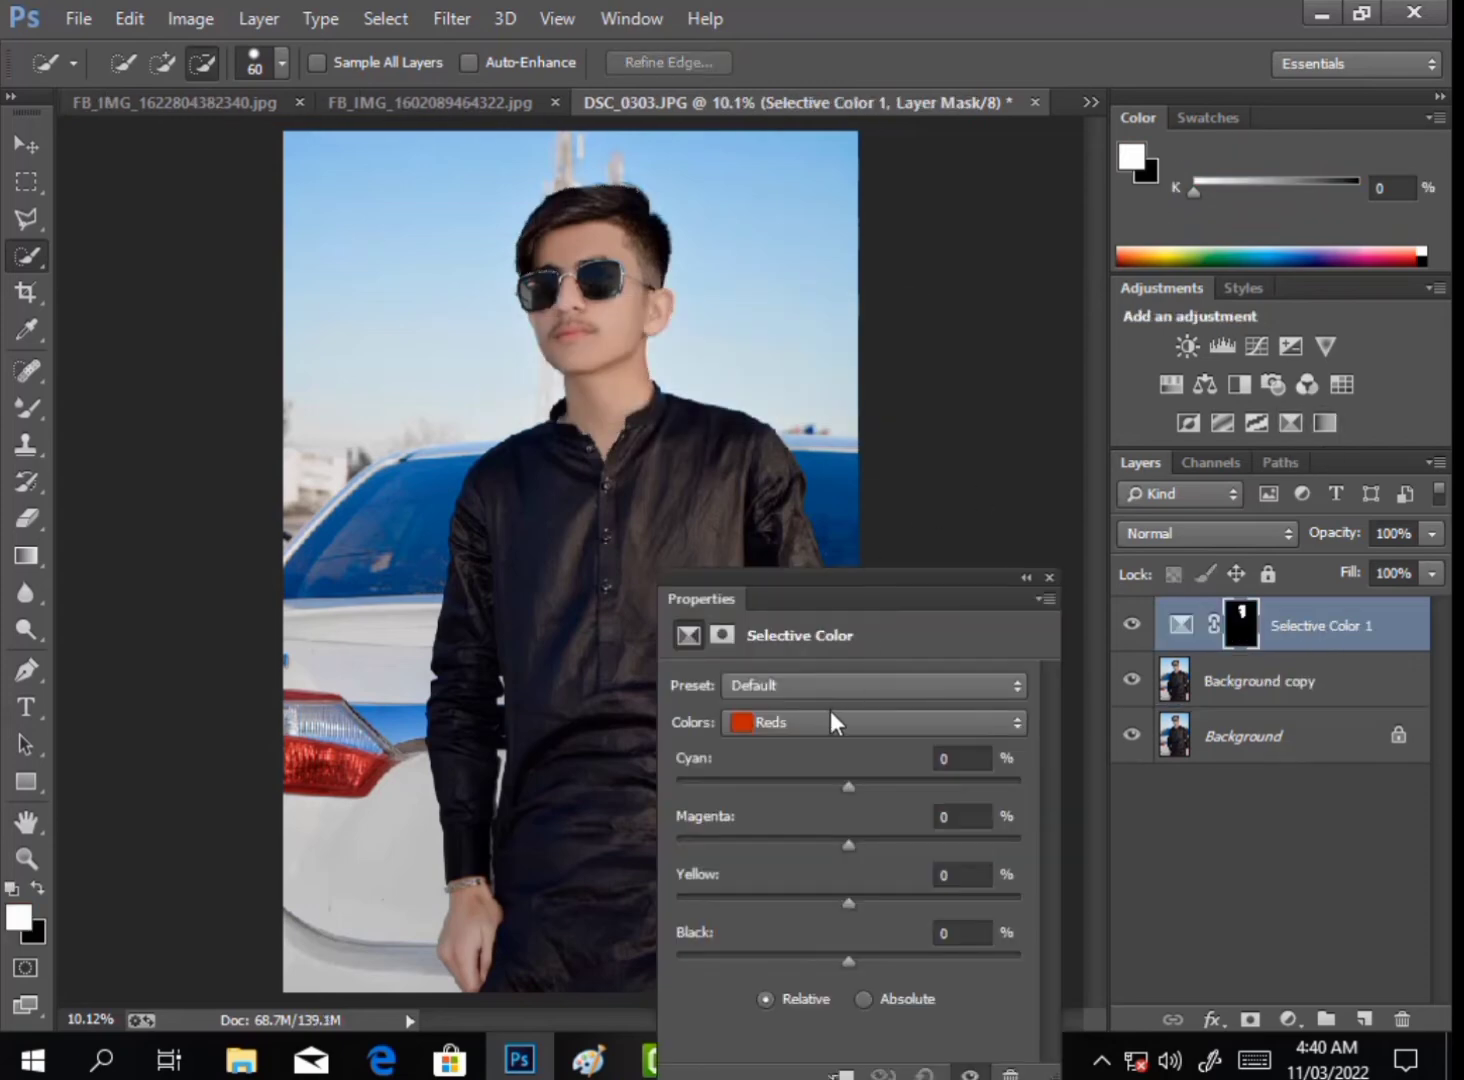
left_click(793, 724)
left_click(777, 768)
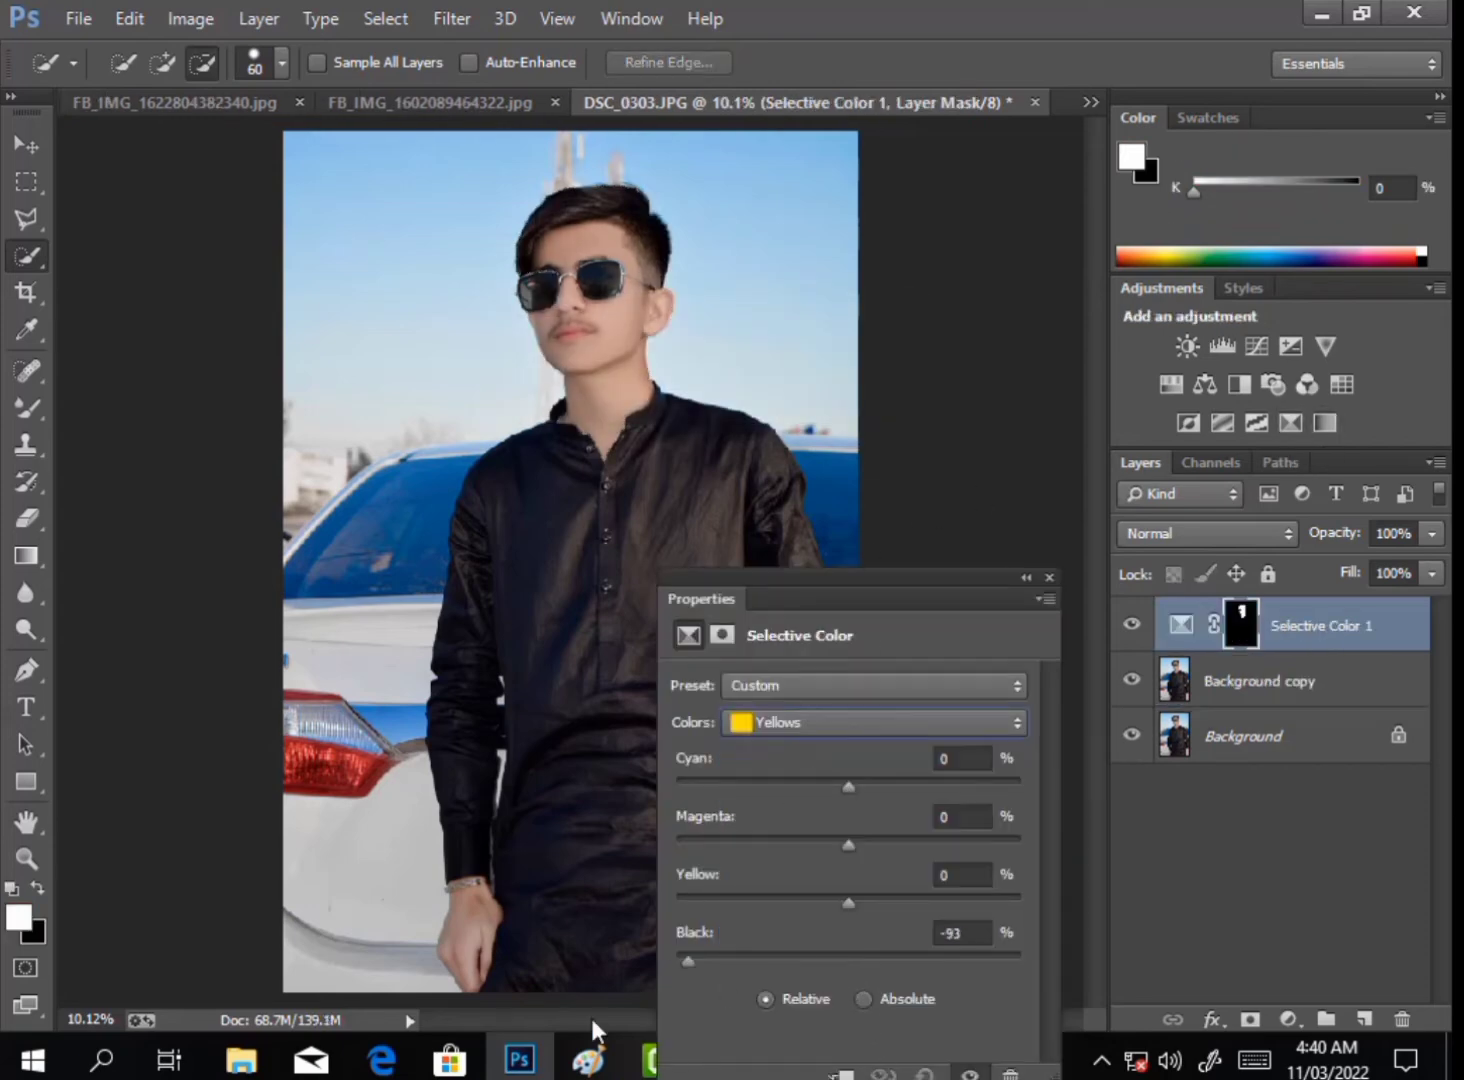
left_click(1049, 577)
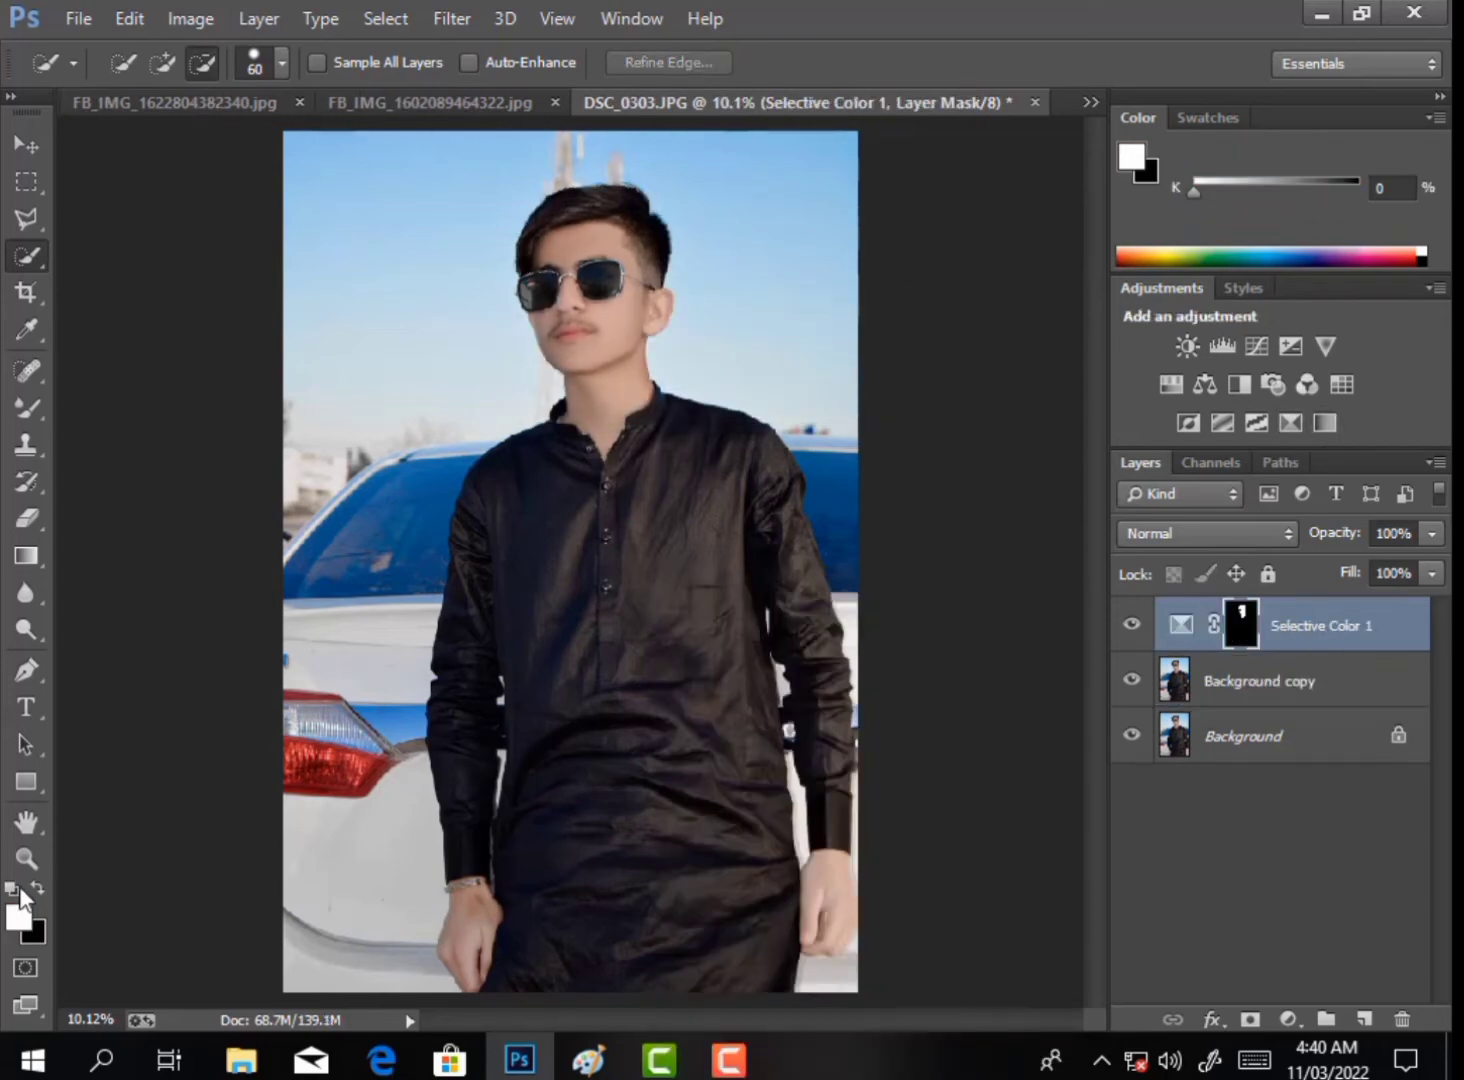
Erase the Selective Color mask over the lips with the Eraser to bring back their original color.
left_click(26, 858)
left_click_drag(522, 273, 668, 413)
key("e")
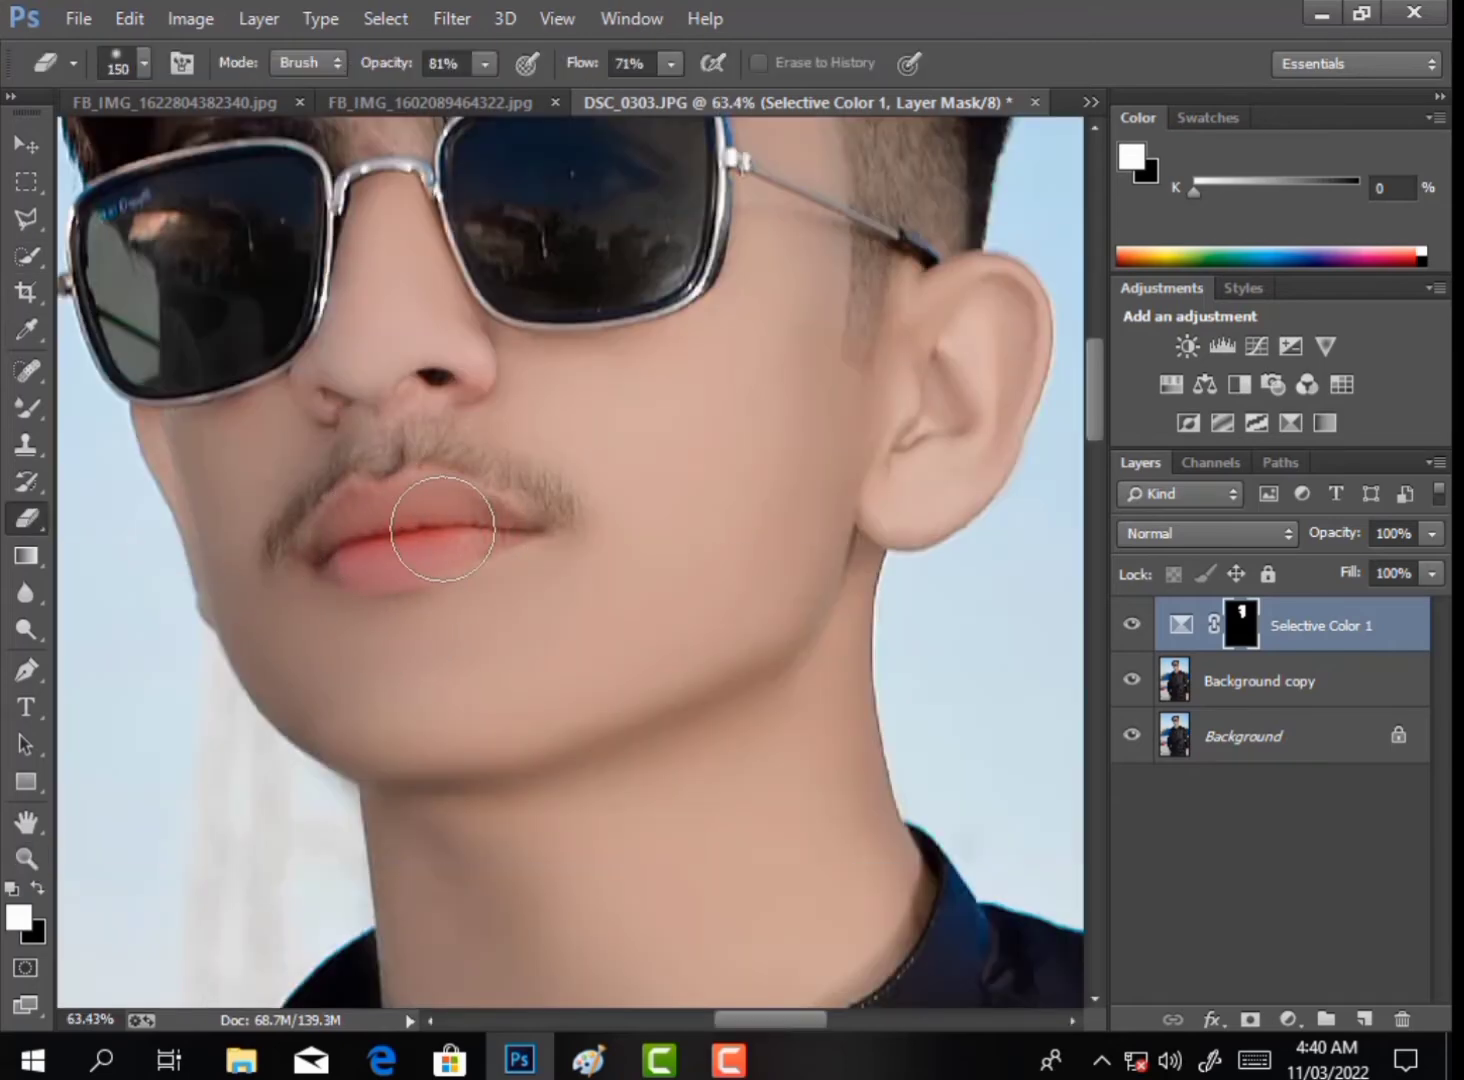
left_click(26, 858)
left_click(418, 517, "alt")
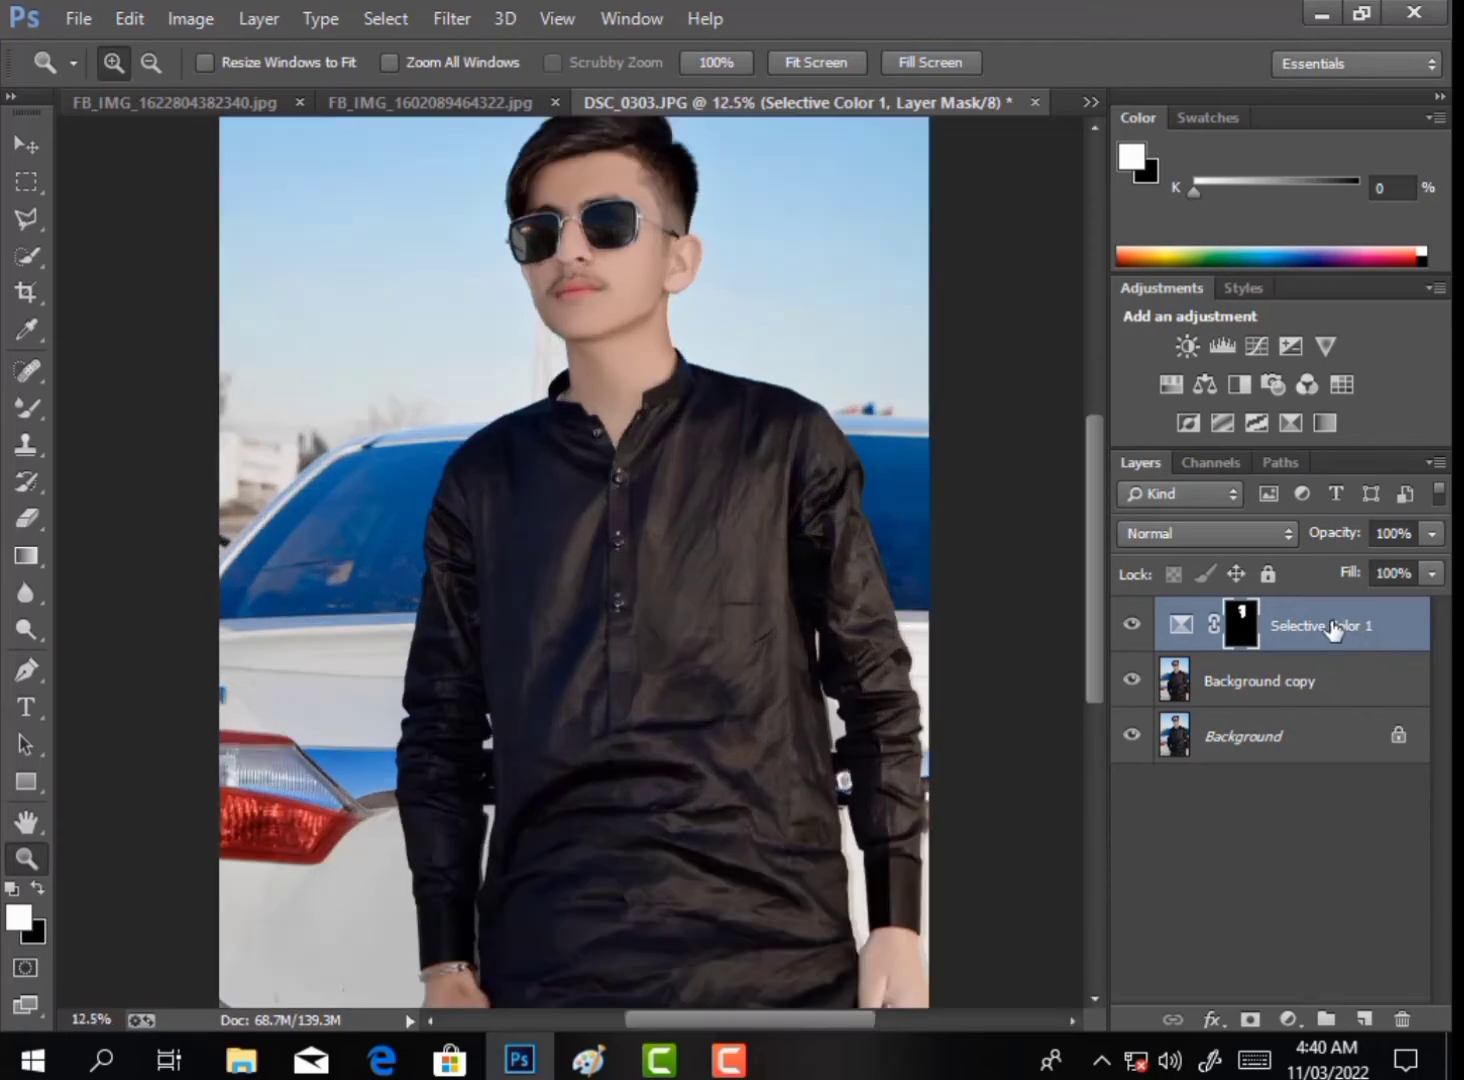
Duplicate the Selective Color 1 layer and clean up the lip area on the masks of both adjustment layers with the Eraser.
left_click_drag(1333, 628, 1364, 1016)
key("ctrl+0")
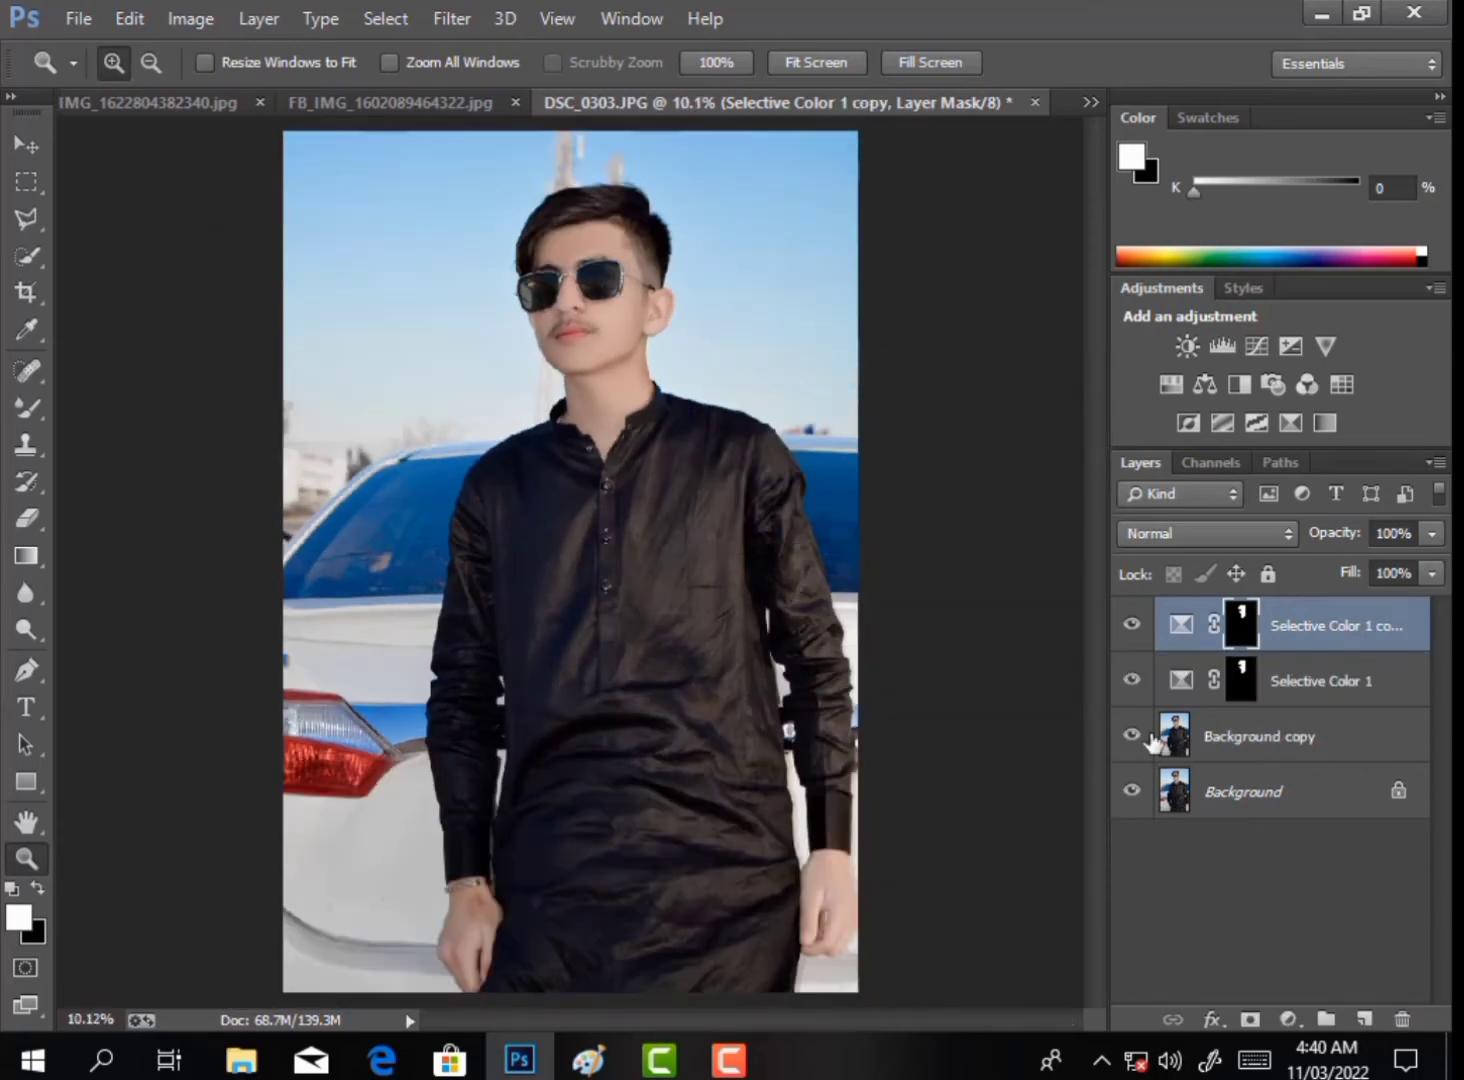
left_click(1250, 690)
left_click_drag(422, 232, 715, 420)
left_click(26, 518)
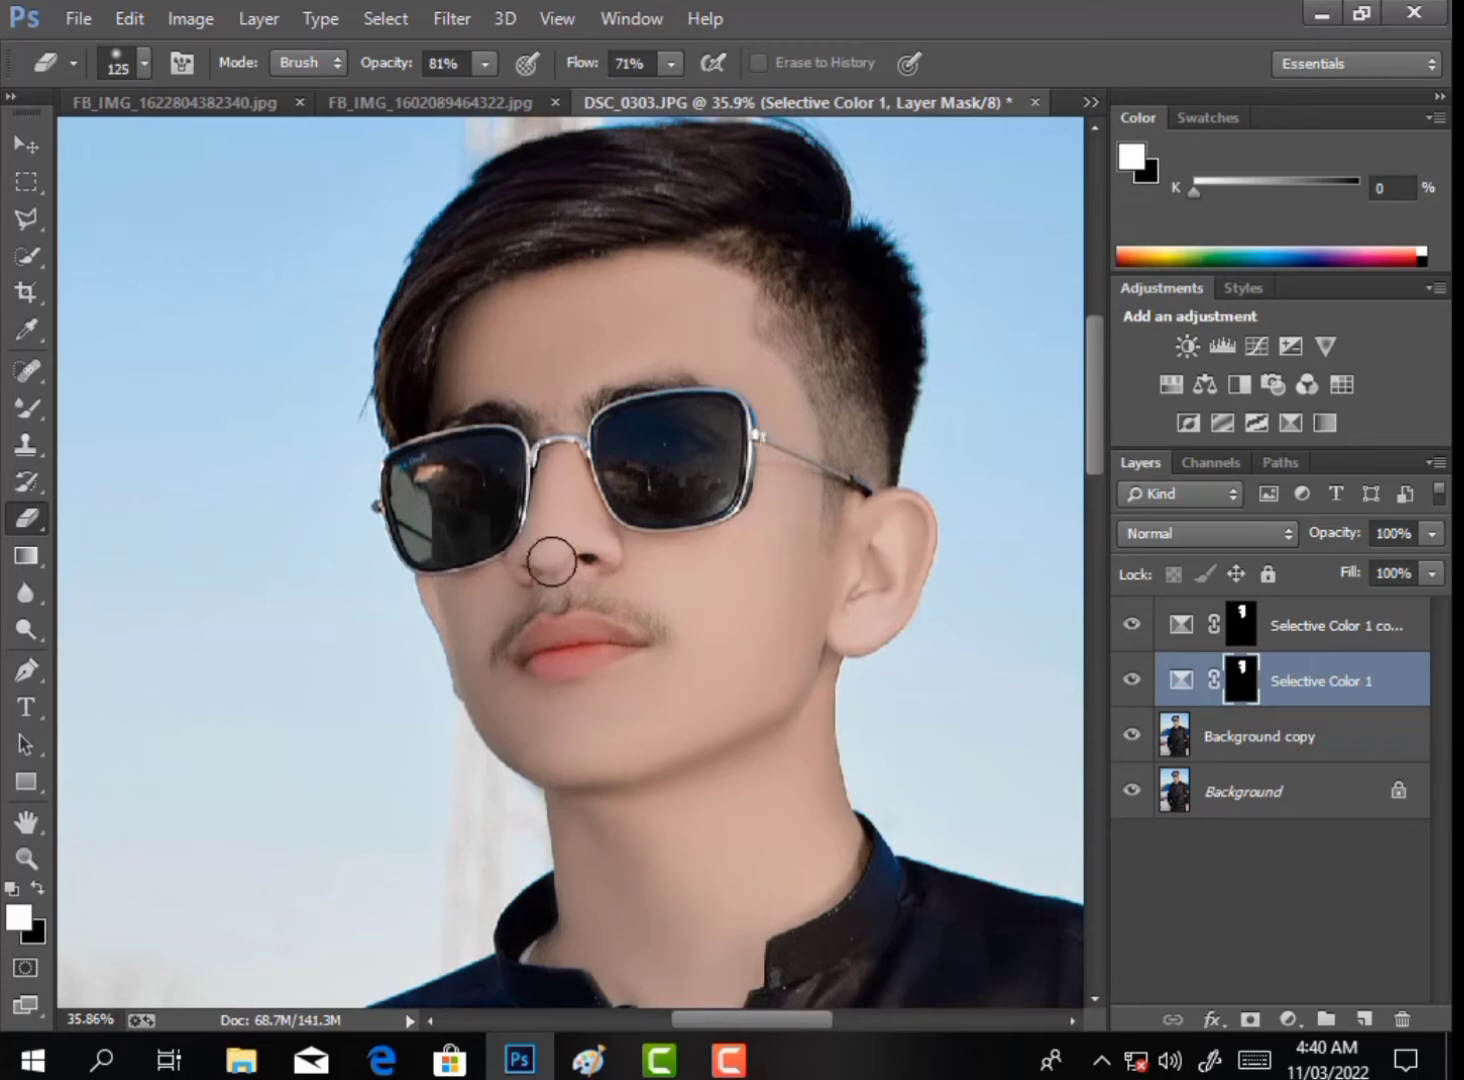
left_click(1244, 620)
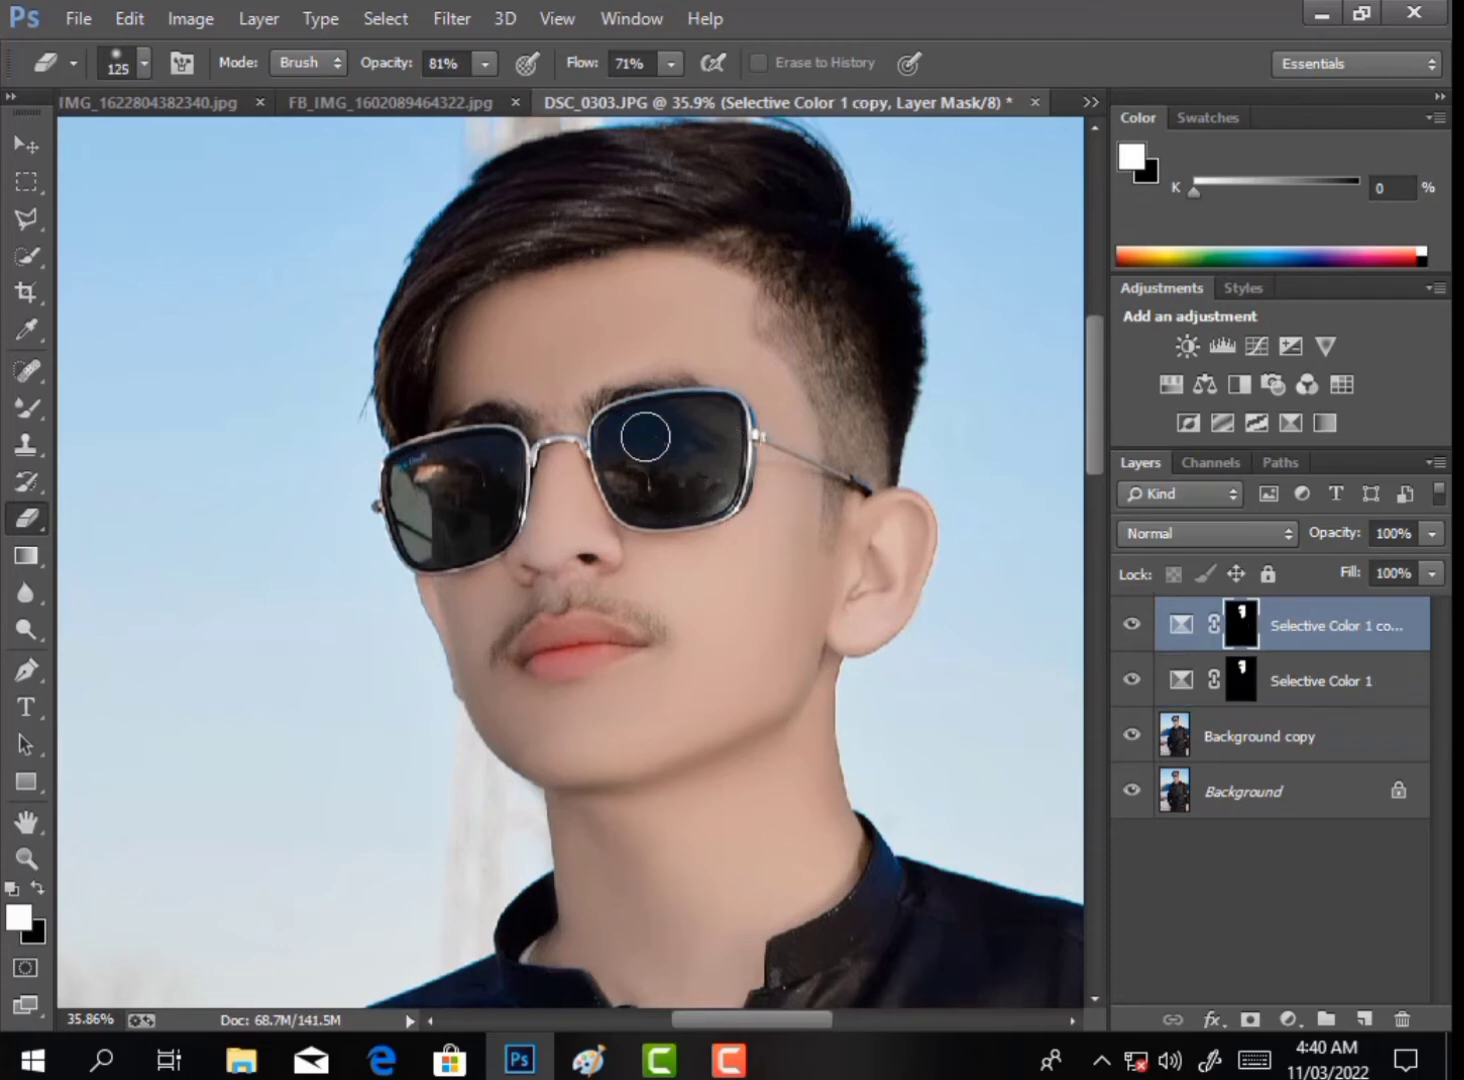
left_click(24, 870)
right_click(611, 489)
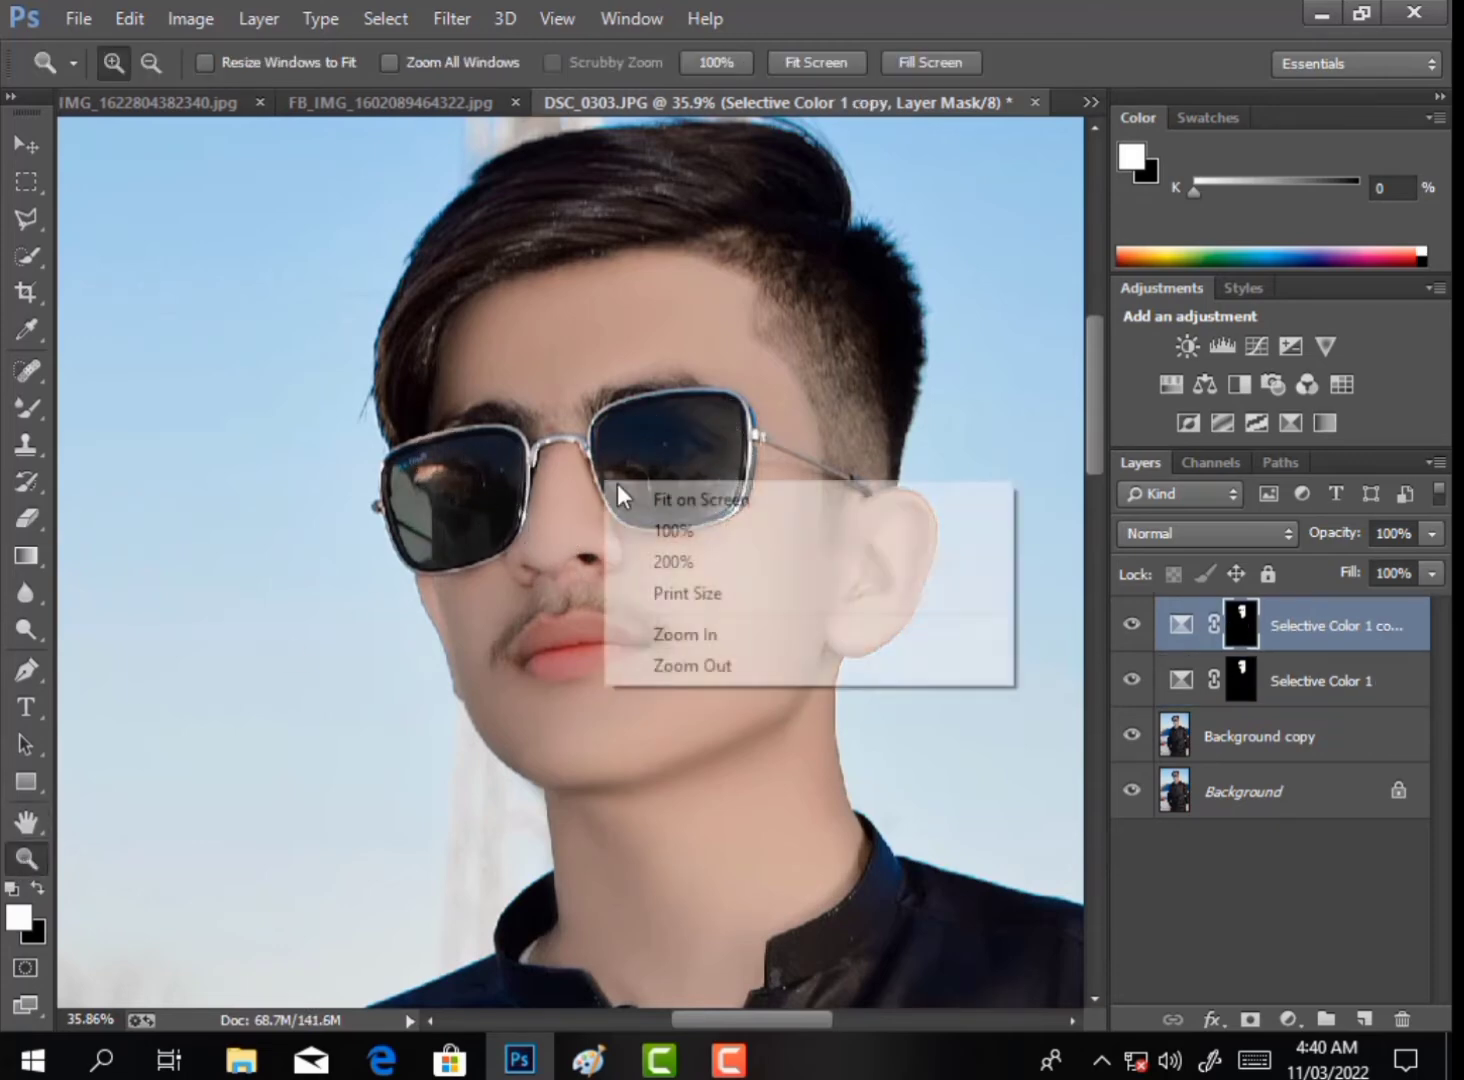
left_click(650, 495)
Add another Selective Color copy at 45% fill, with the middle copy at 77% fill, and flatten the image.
left_click_drag(1353, 624, 1364, 1019)
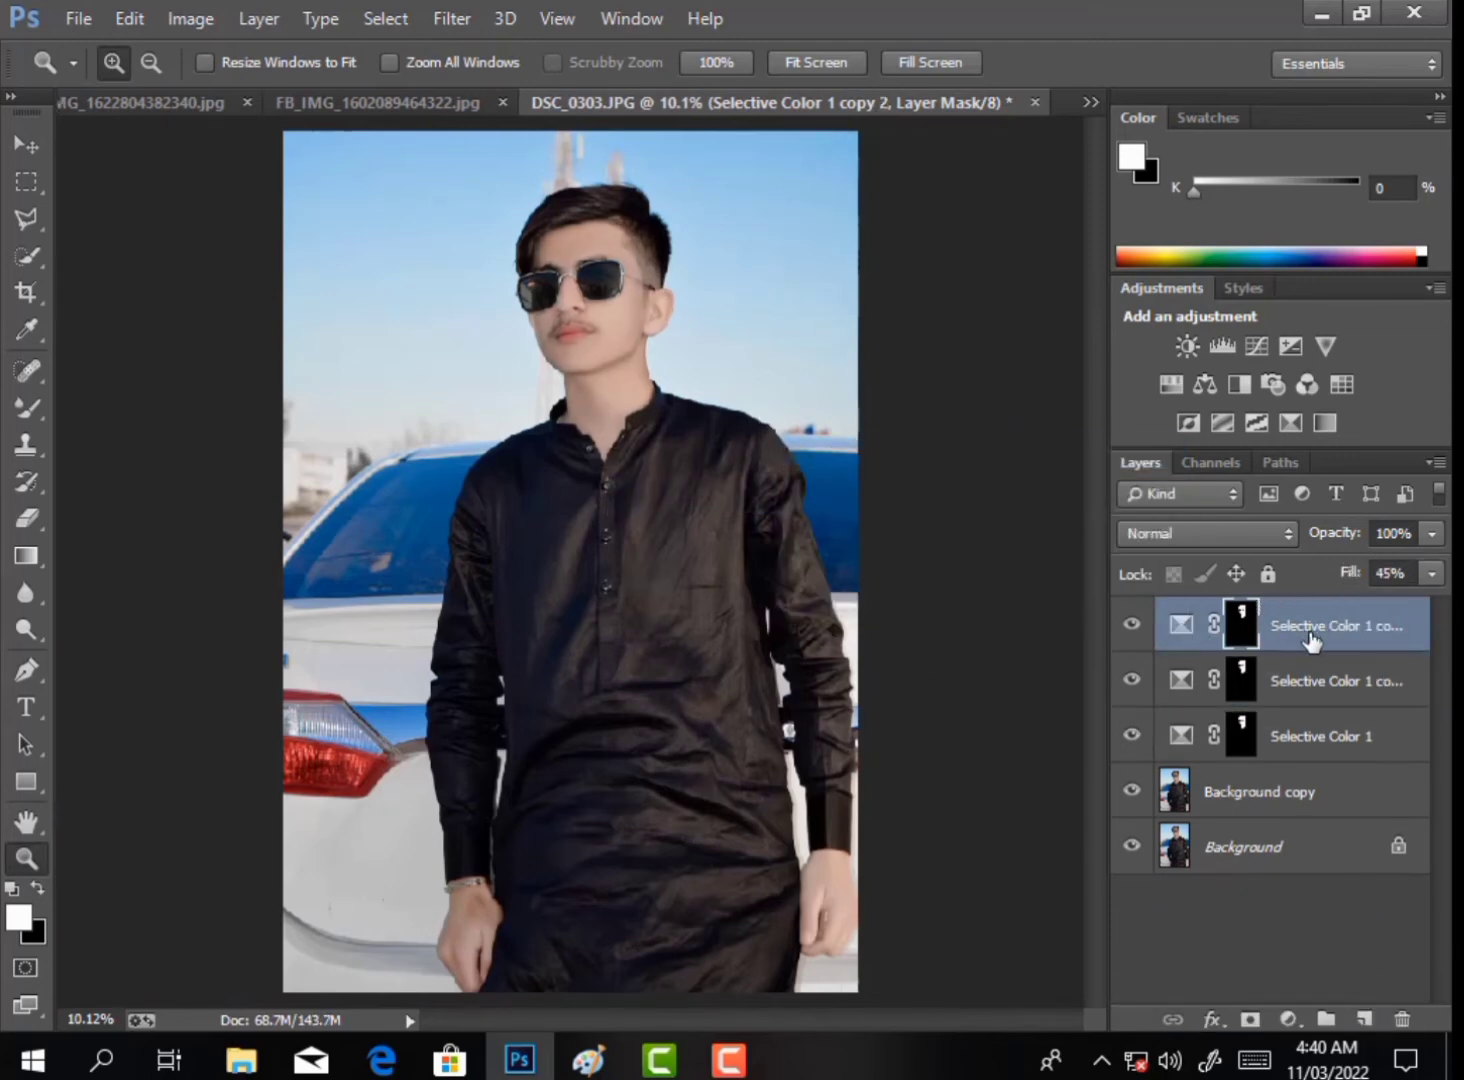
left_click(1315, 678)
left_click(1333, 576)
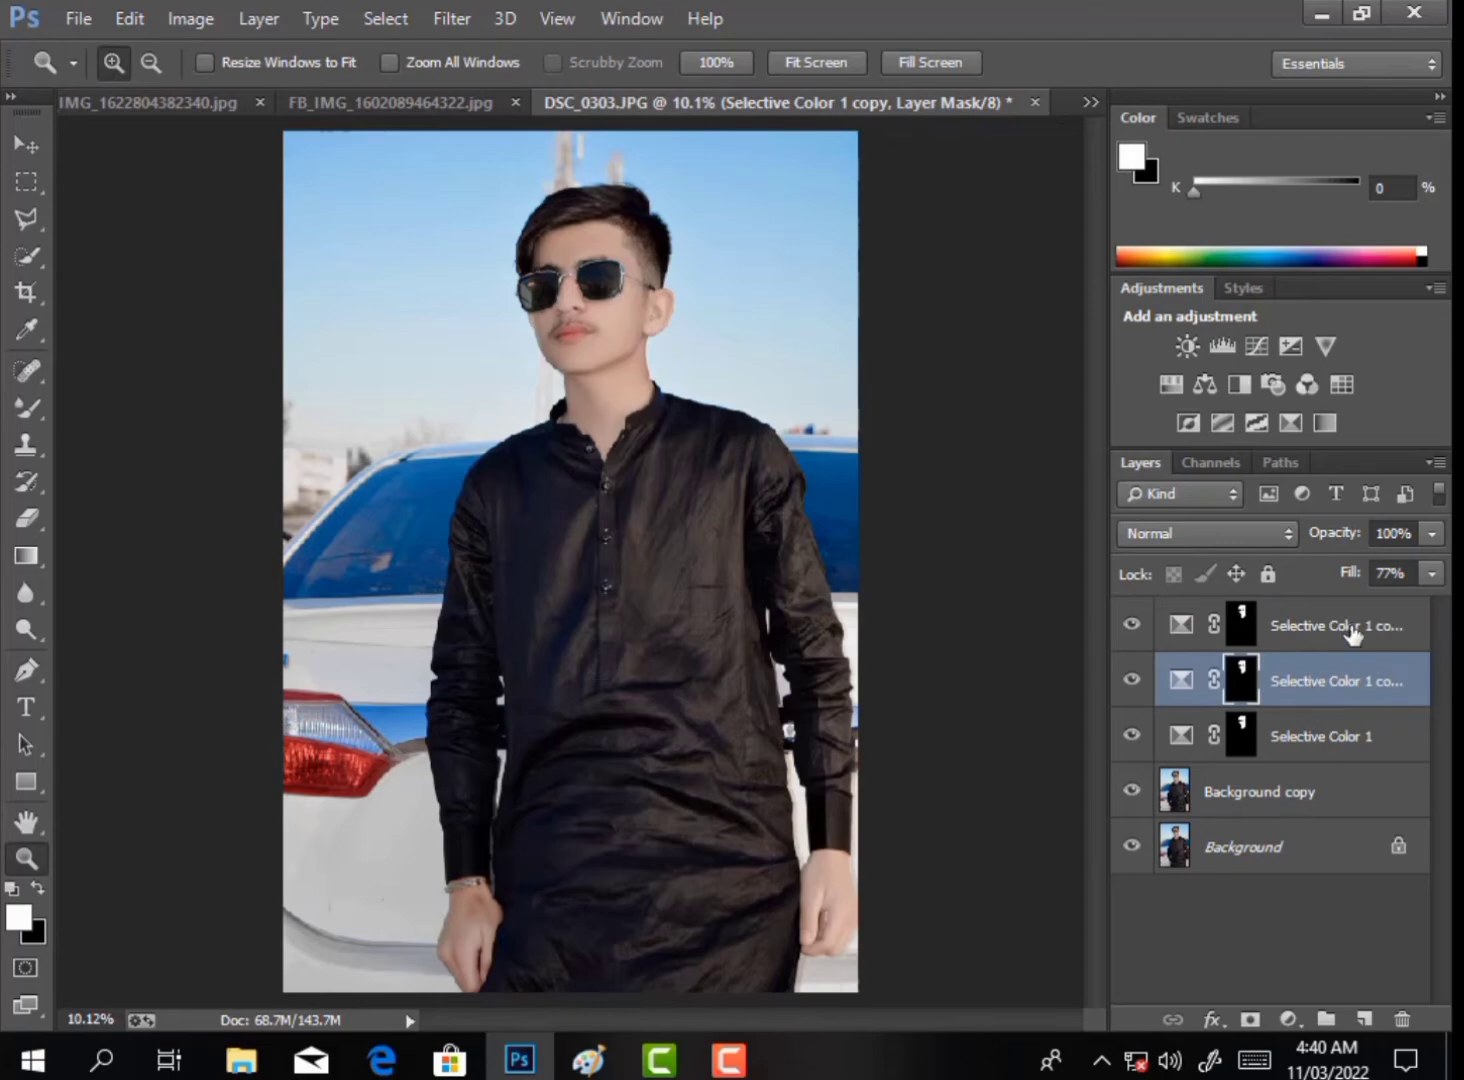
right_click(1353, 630)
left_click(795, 867)
left_click(452, 18)
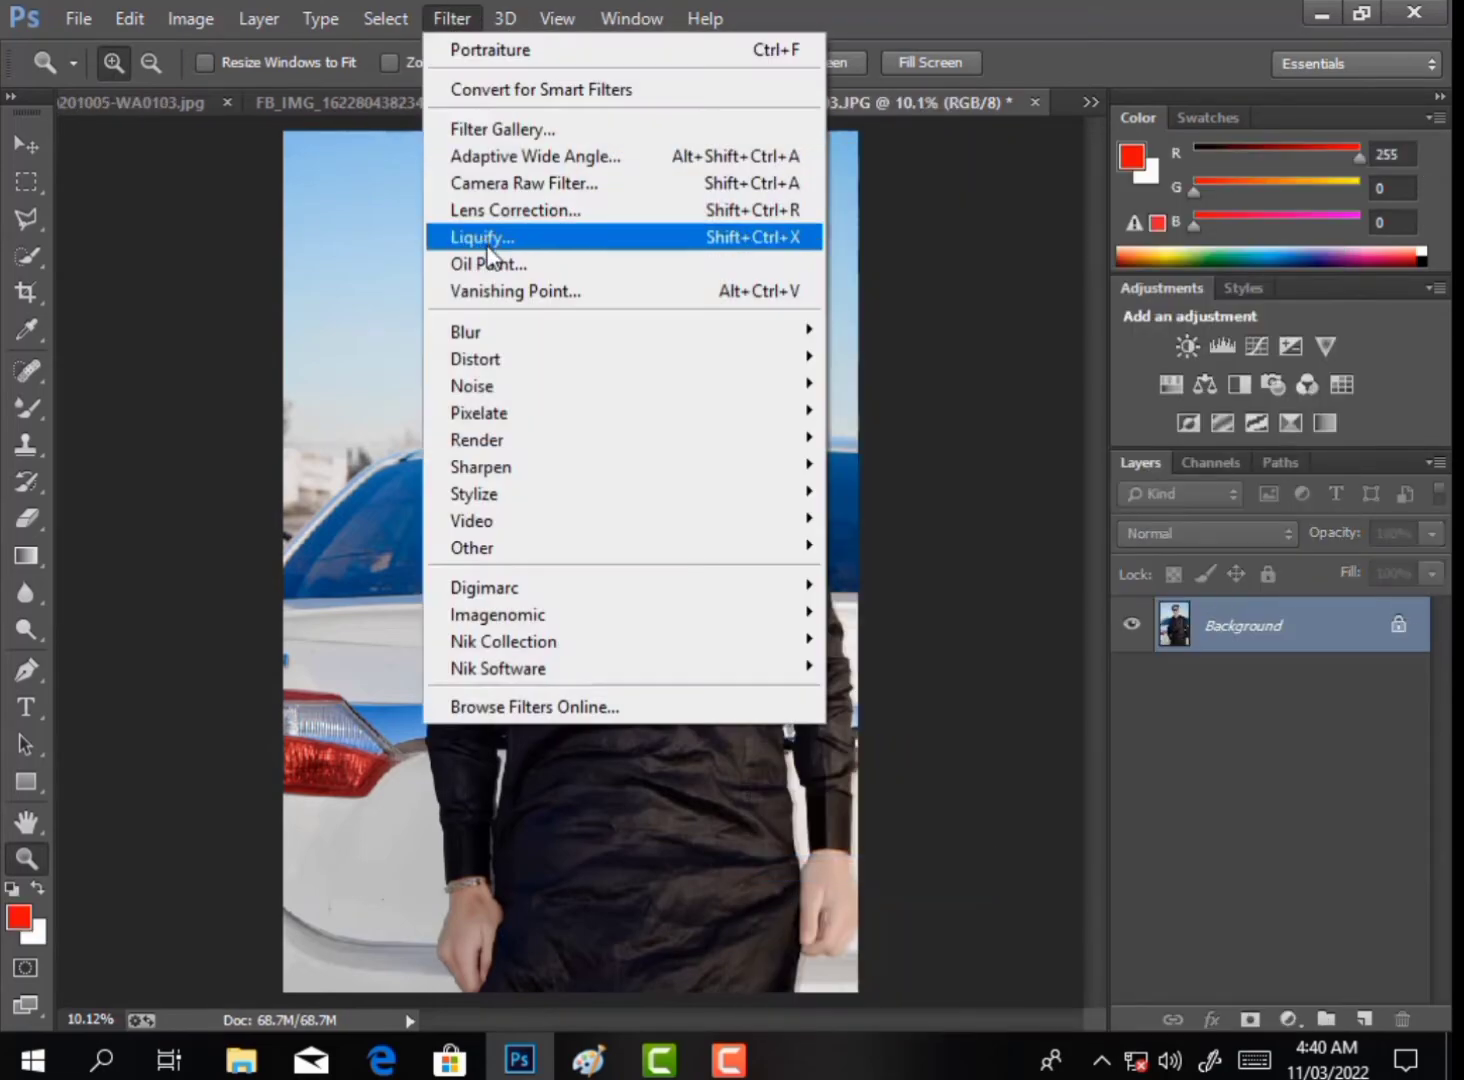
left_click(489, 246)
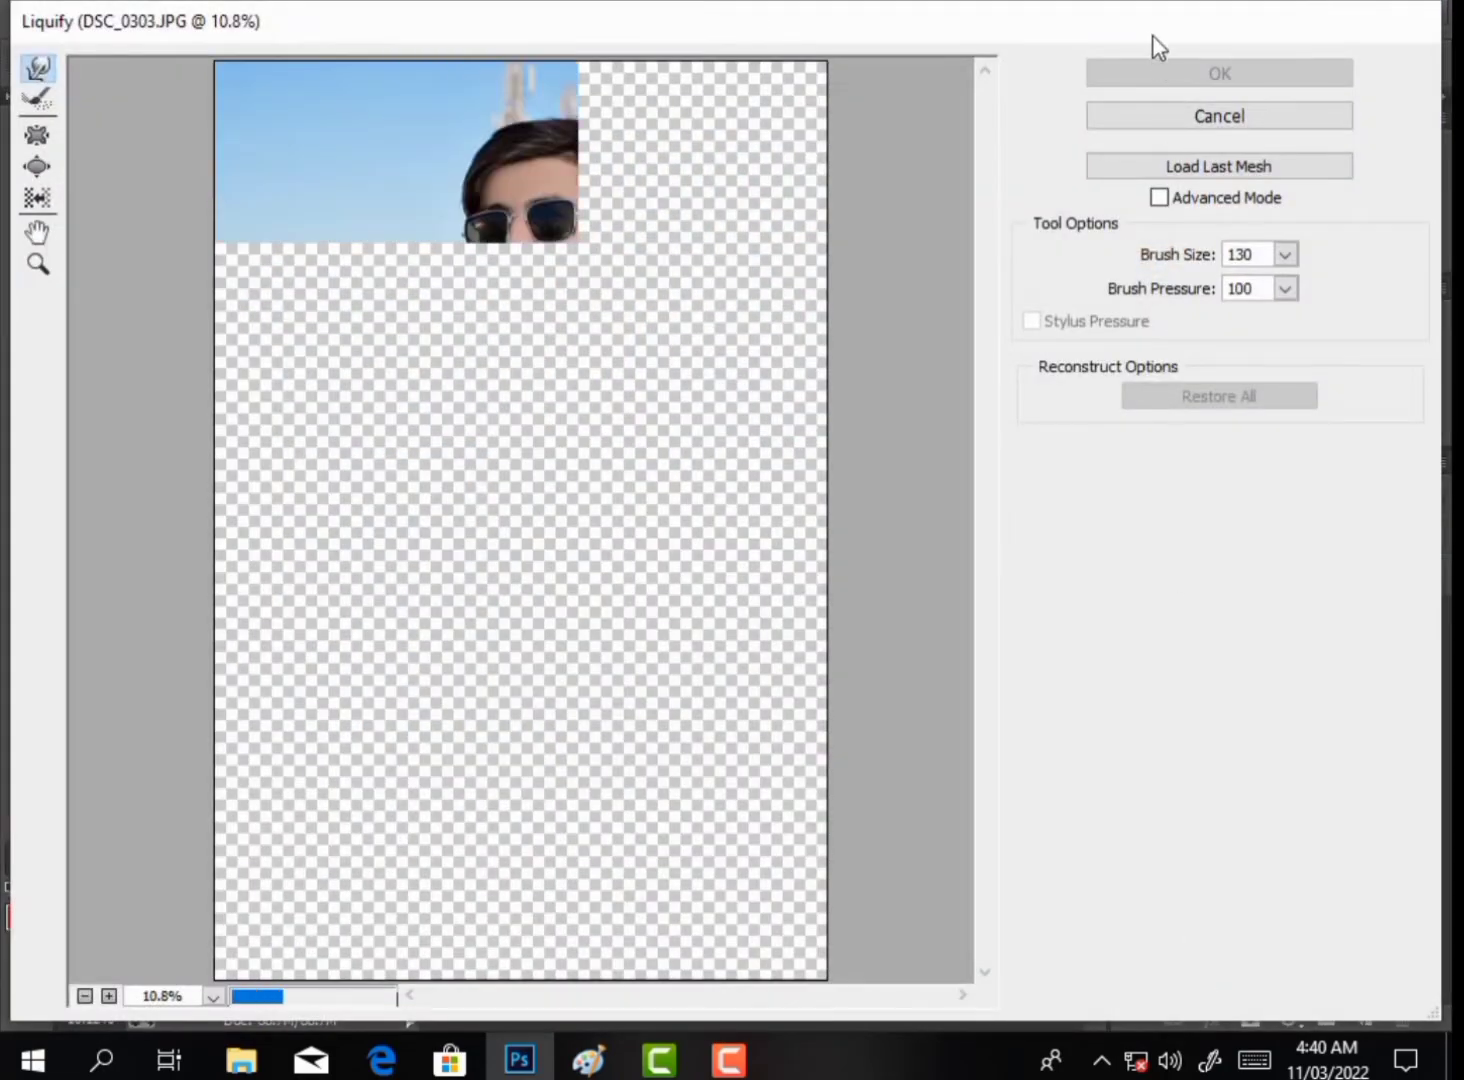
left_click(1219, 116)
Duplicate the Background layer and open the copy in the Liquify filter.
mouse_move(1275, 615)
left_mouse_down()
mouse_move(1340, 980)
mouse_move(1364, 1019)
left_mouse_up()
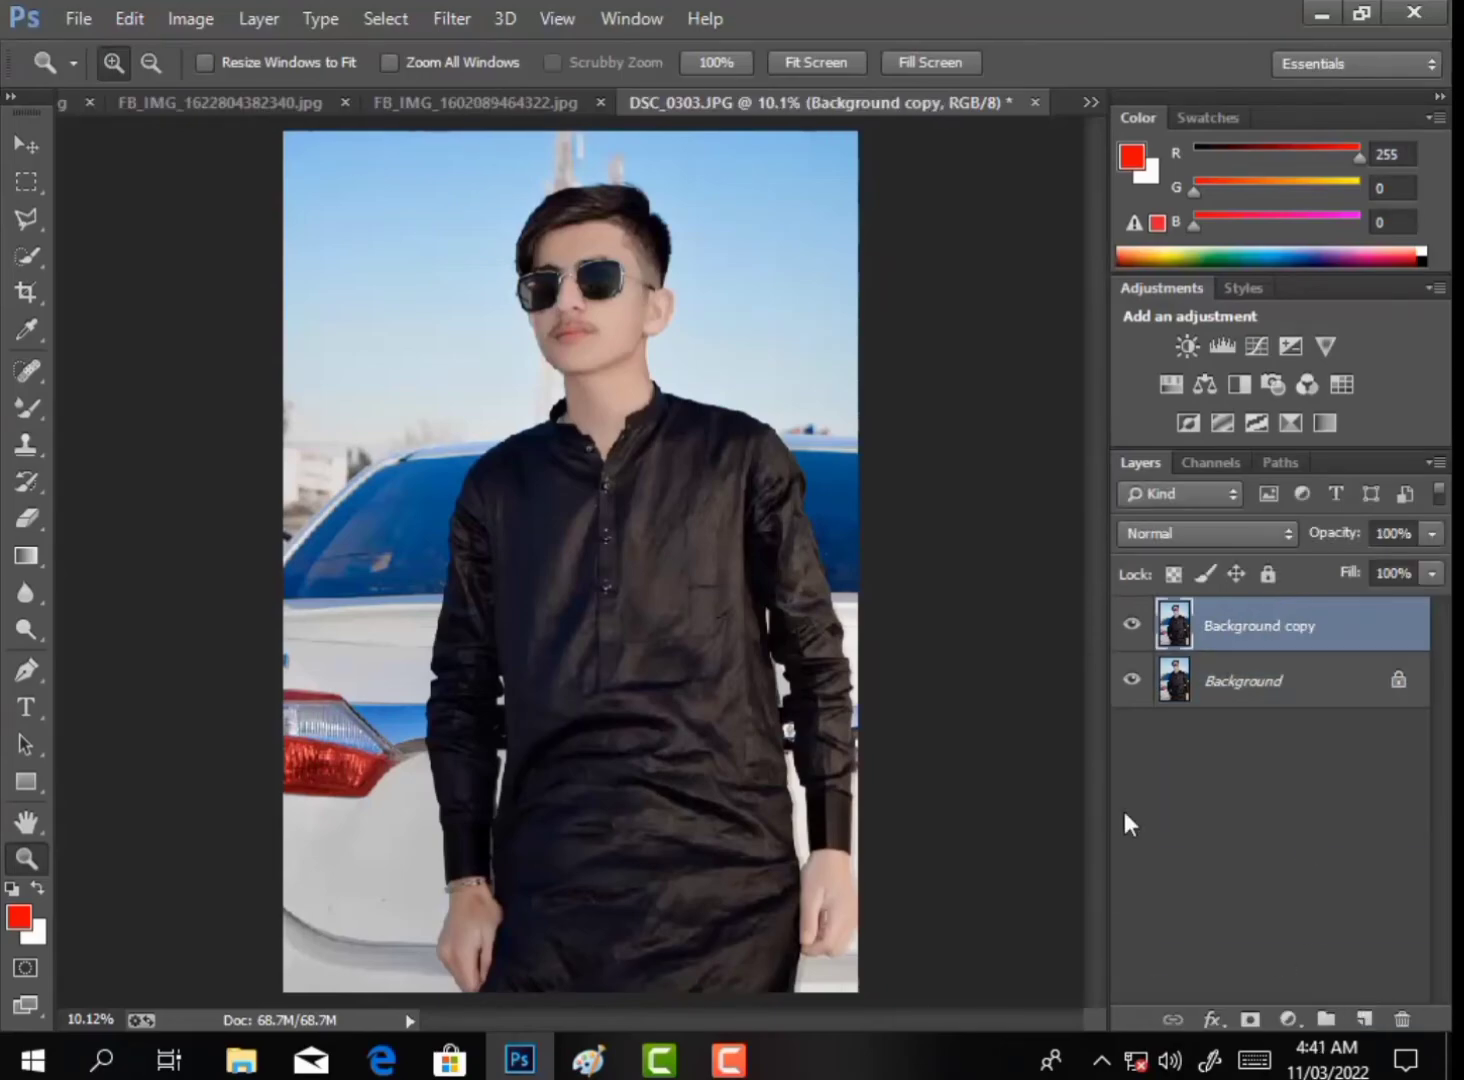
left_click(452, 18)
left_click(505, 244)
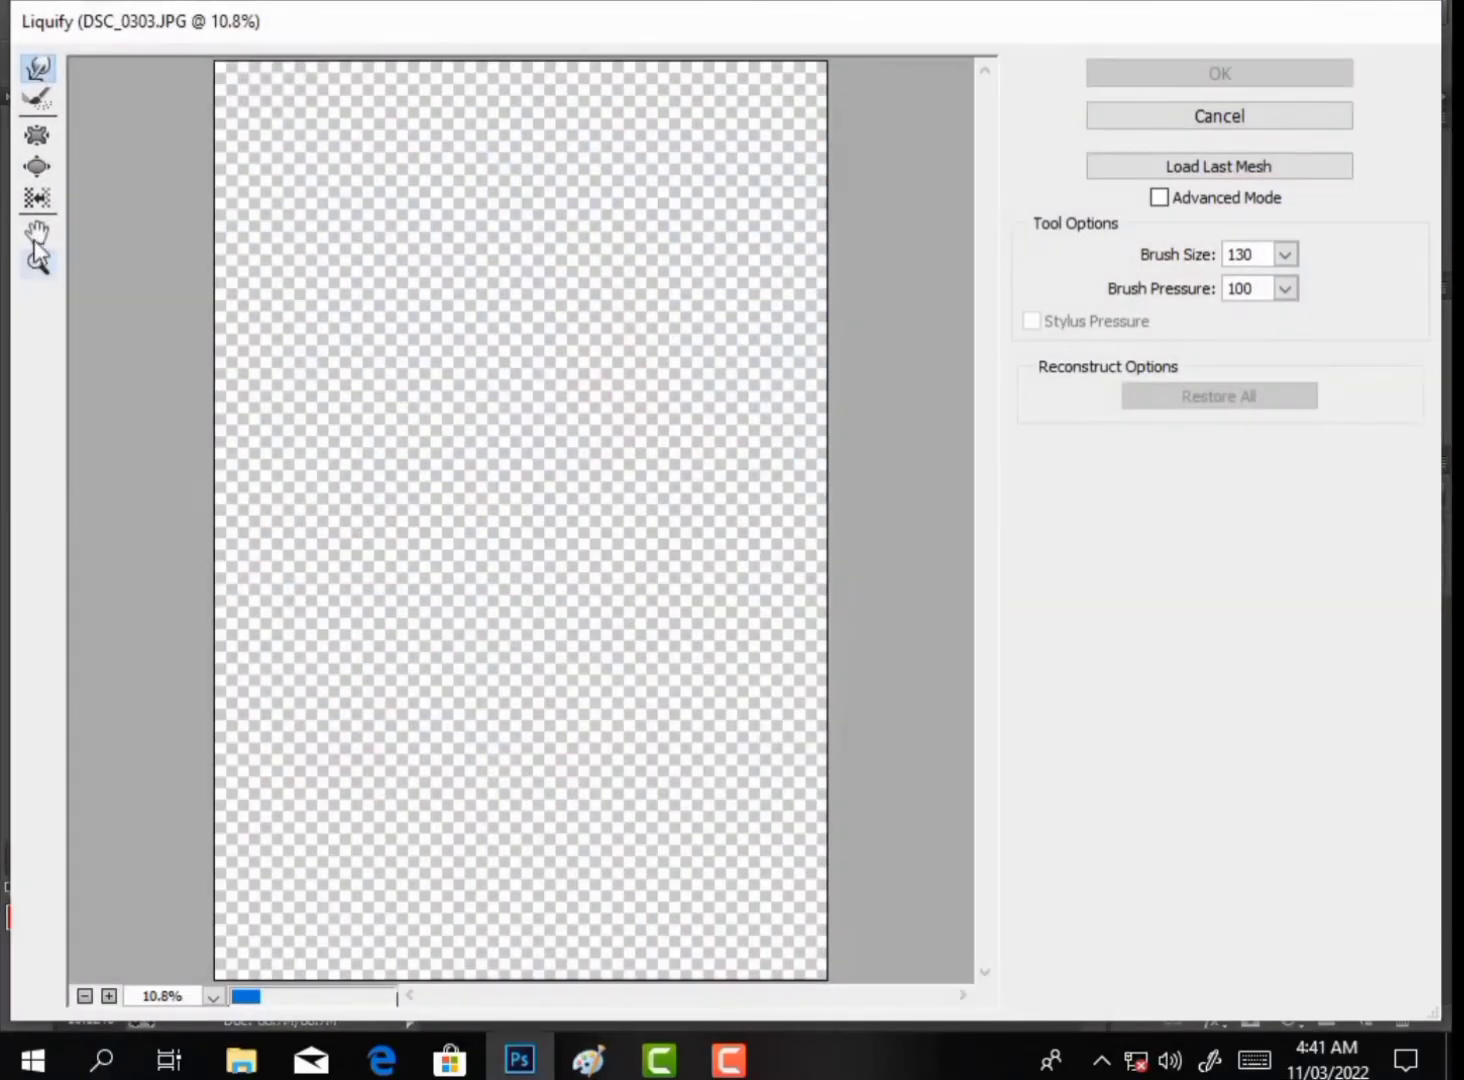
Push the hair upward and outward with Liquify's Forward Warp tool for a fuller shape, varying the brush between about 500 and 744, and apply it.
left_click(37, 258)
left_click_drag(402, 100, 714, 333)
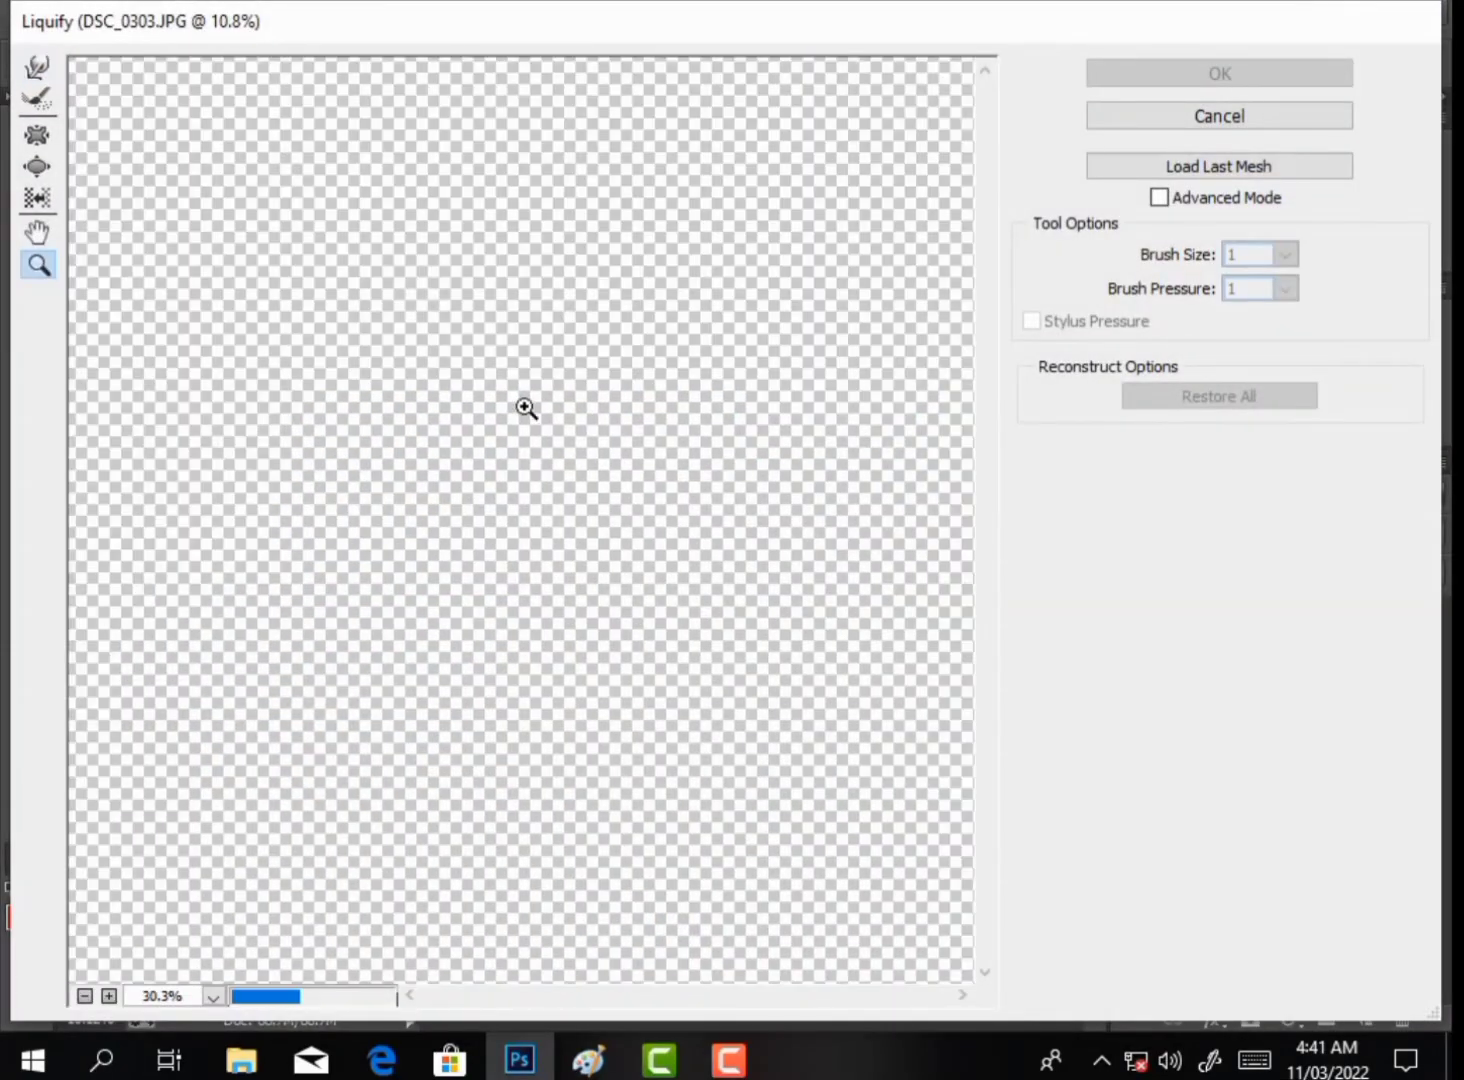
key("ctrl+plus")
left_click(37, 67)
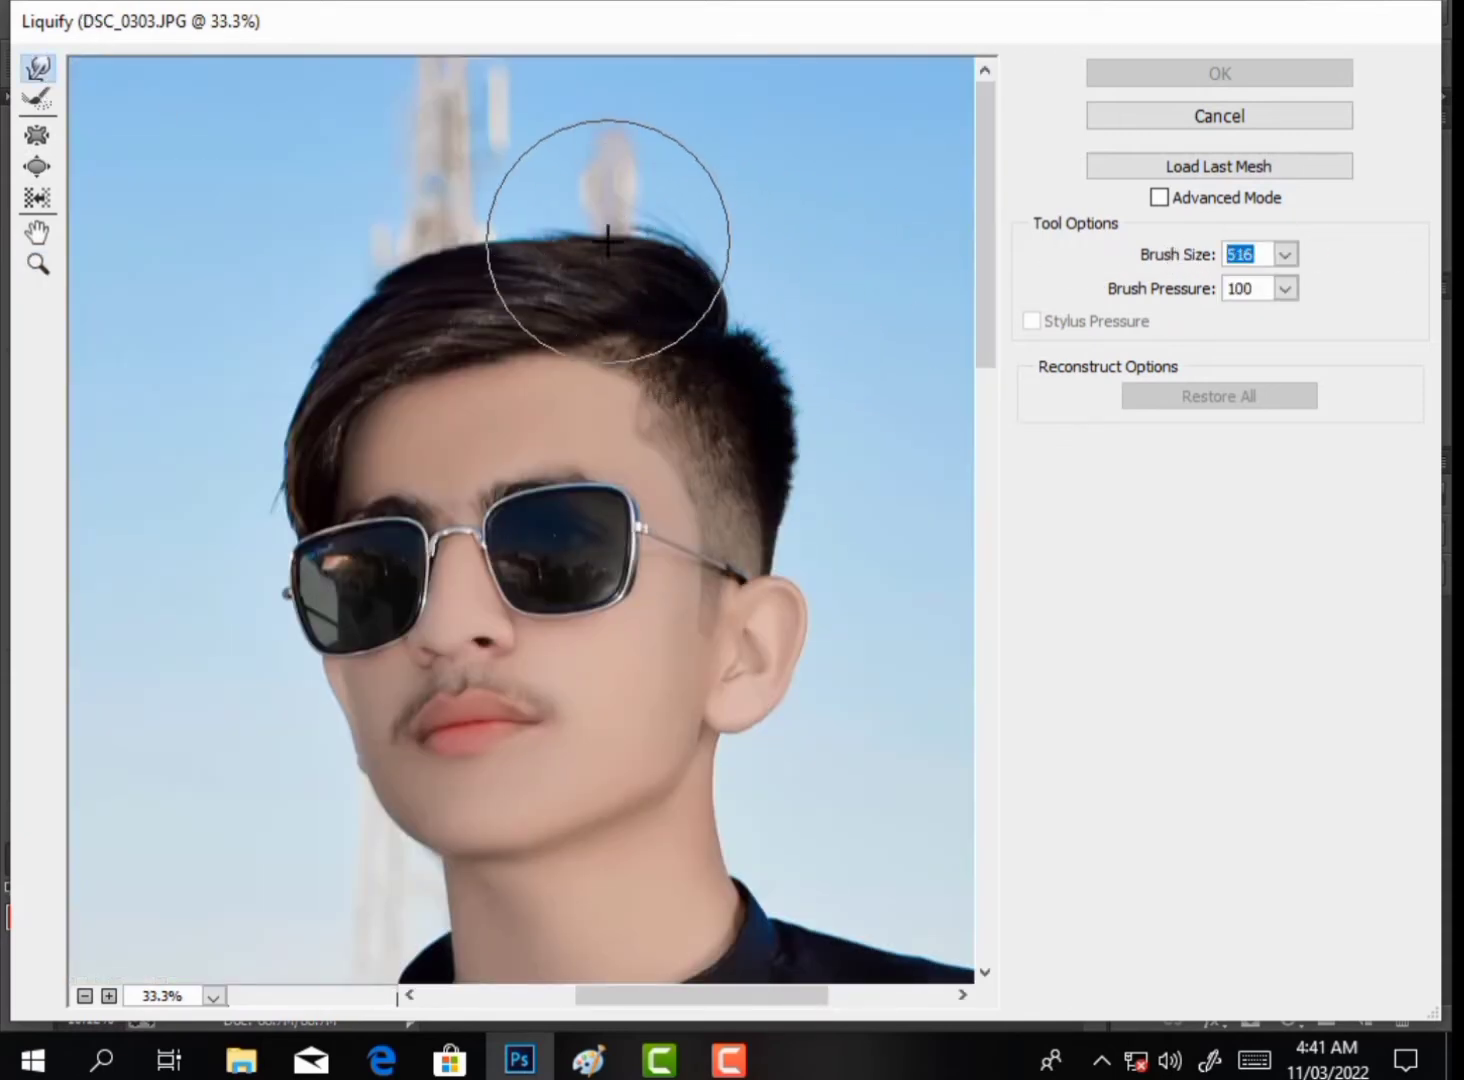
mouse_move(605, 255)
left_mouse_down()
mouse_move(597, 226)
mouse_move(511, 230)
mouse_move(487, 260)
mouse_move(413, 273)
mouse_move(291, 340)
left_mouse_up()
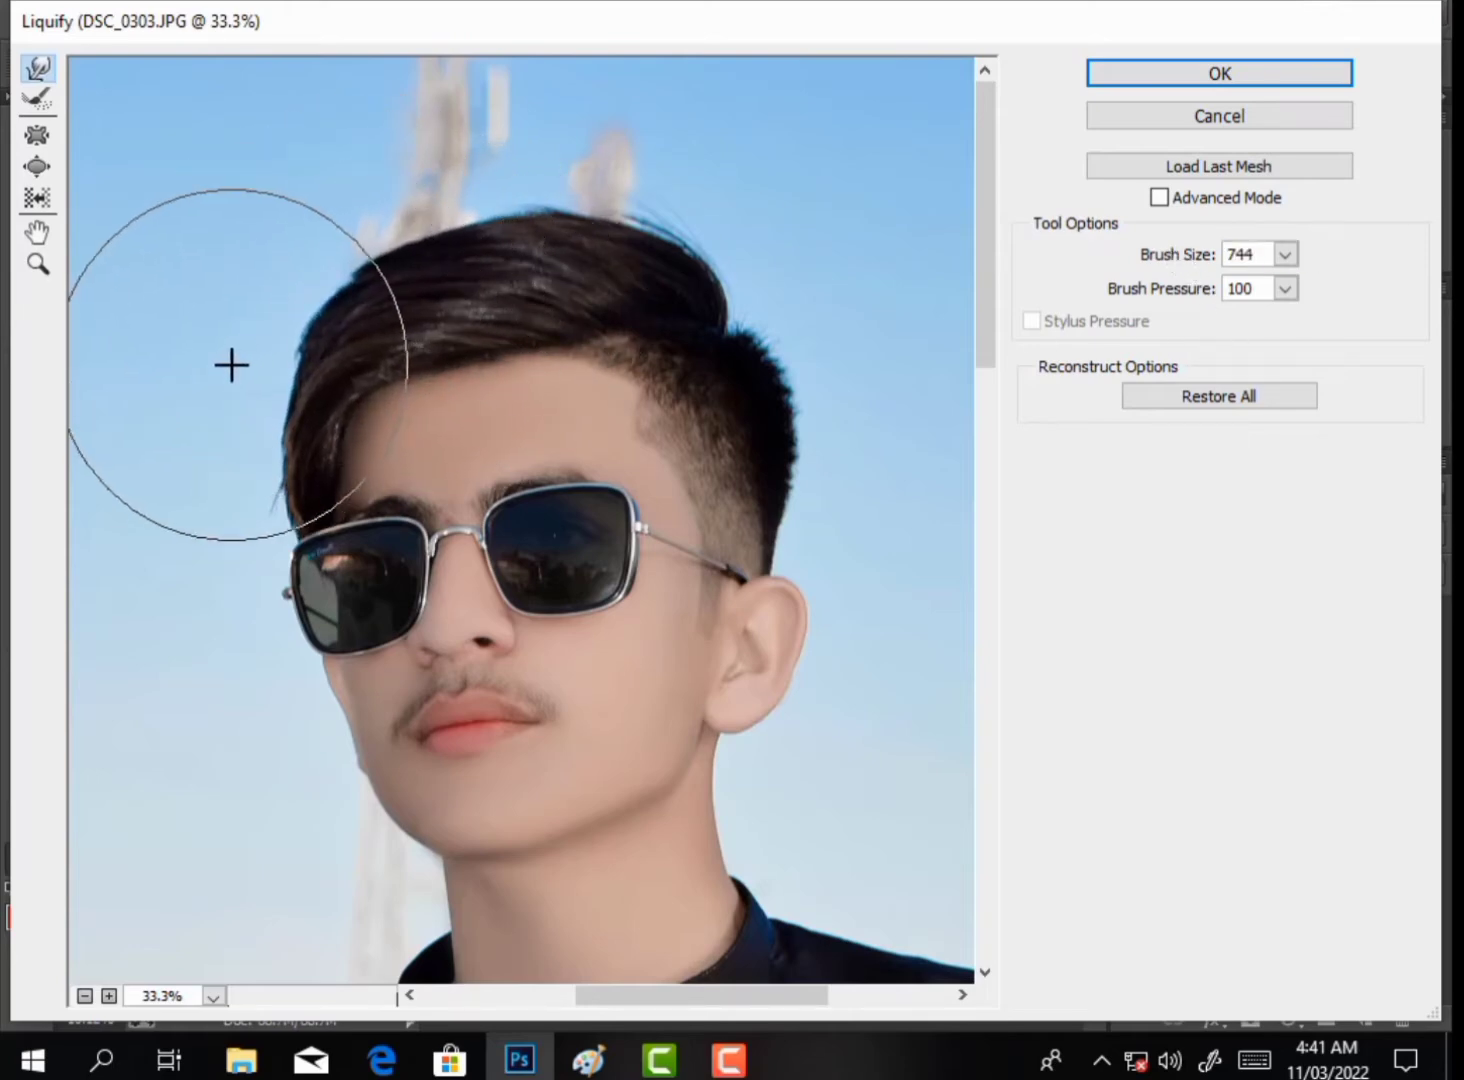
key("bracketleft")
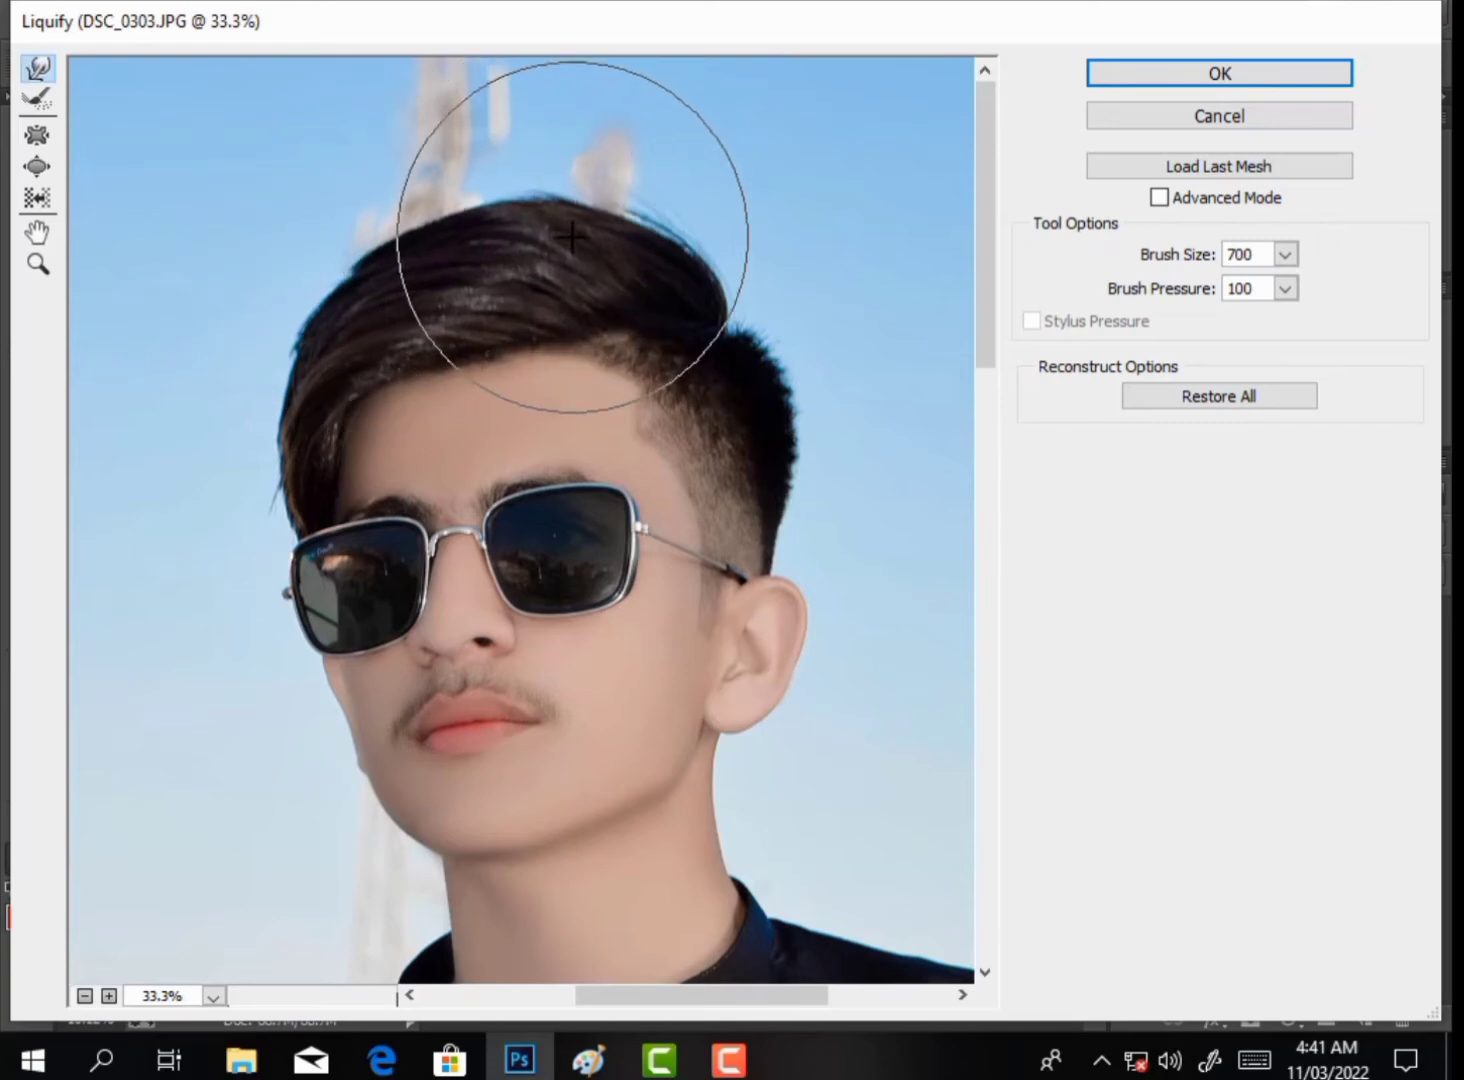
key("bracketleft")
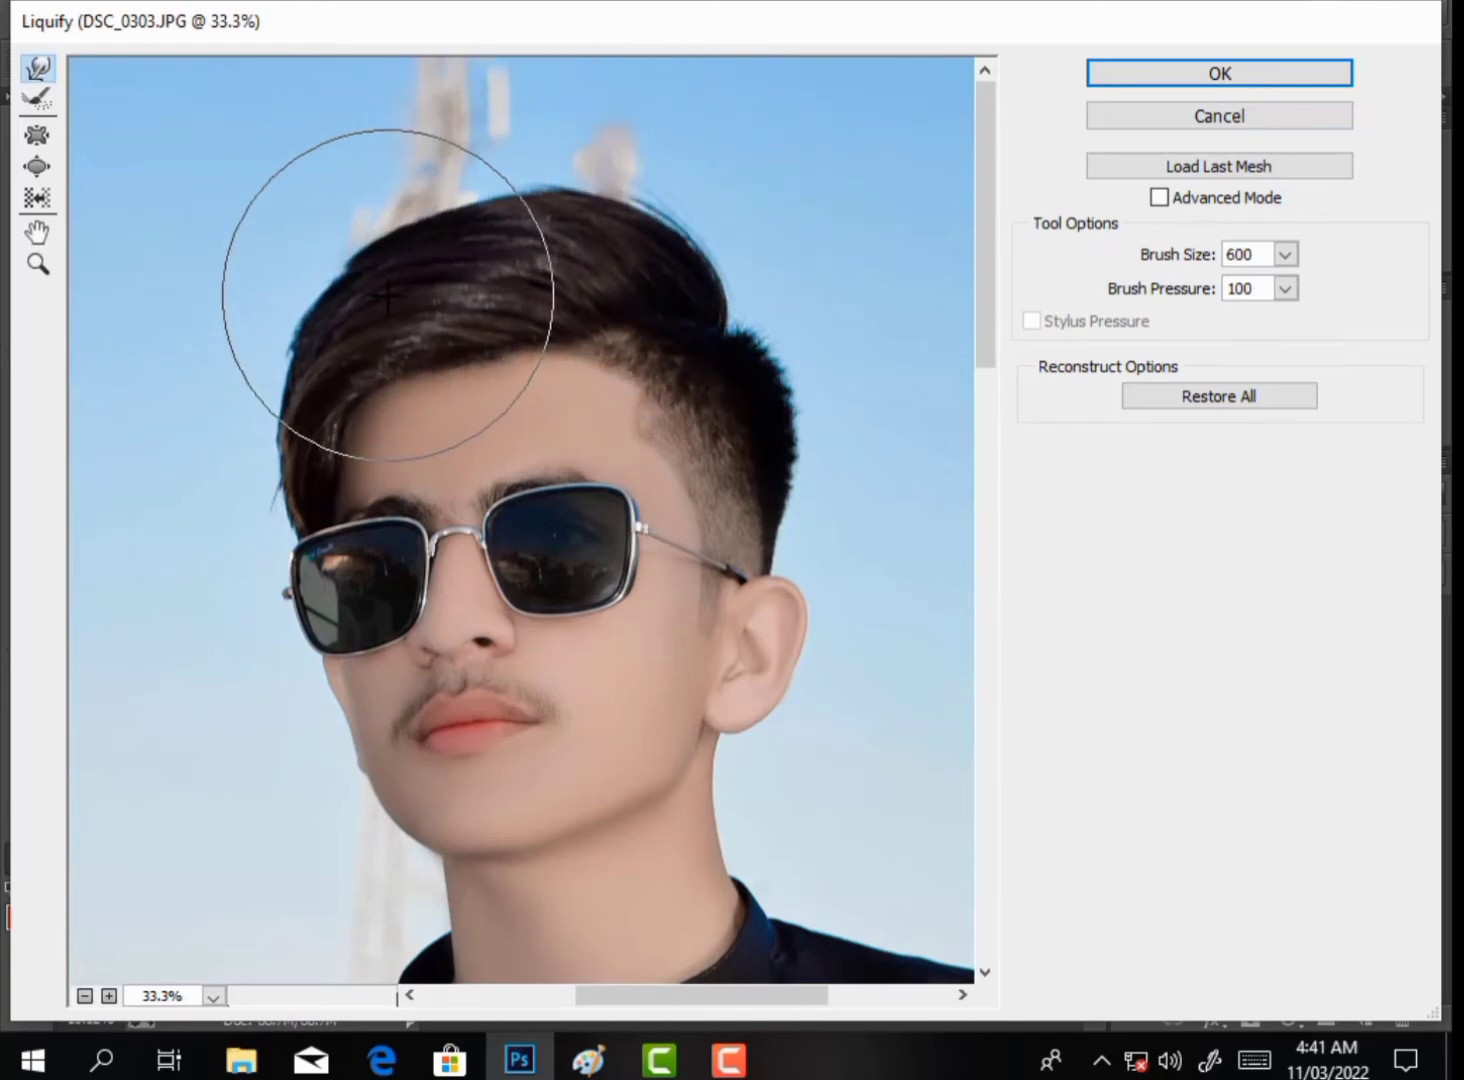
mouse_move(385, 295)
left_mouse_down()
mouse_move(418, 251)
mouse_move(510, 239)
left_mouse_up()
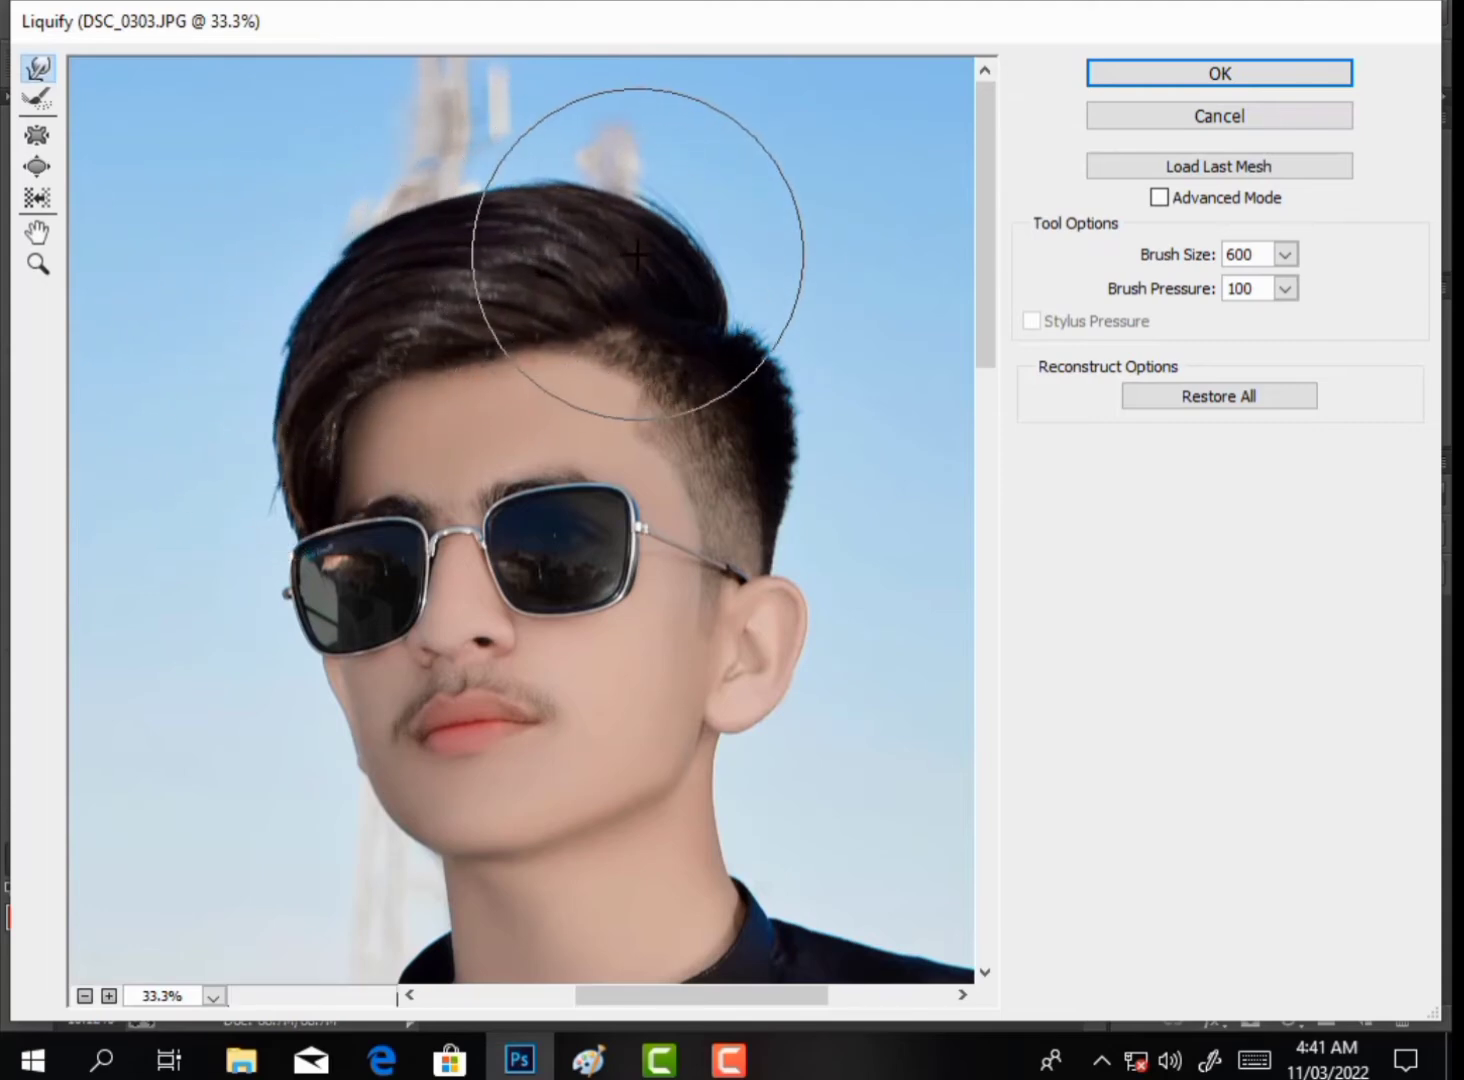
key("bracketleft")
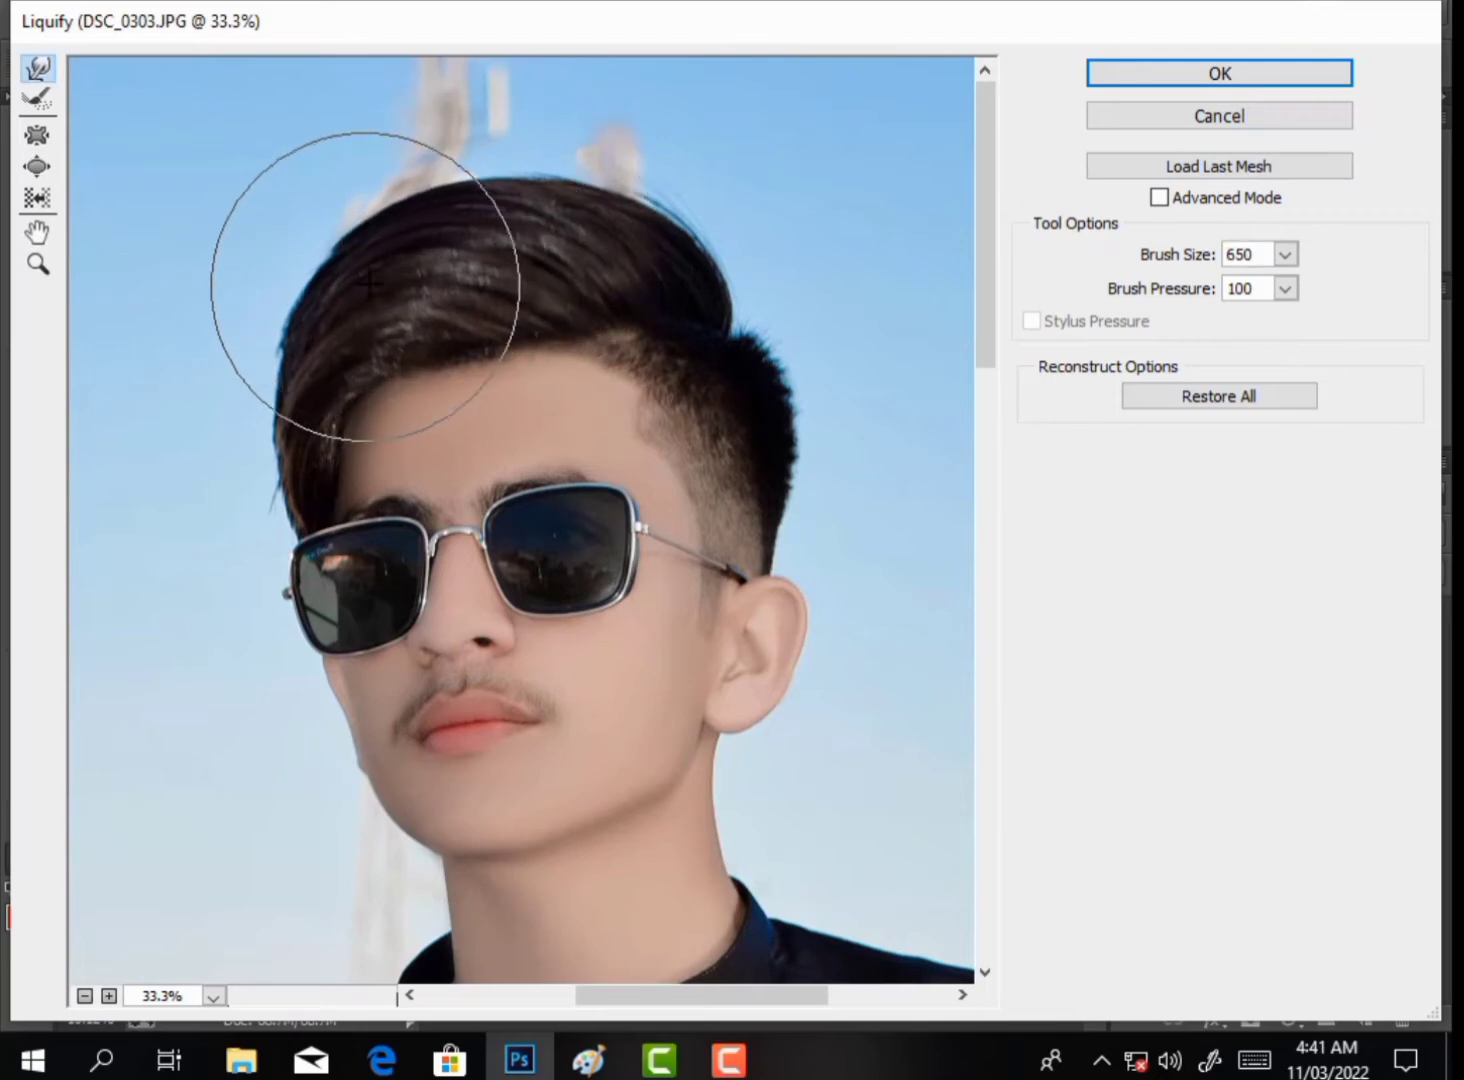
mouse_move(372, 284)
left_mouse_down()
mouse_move(549, 219)
mouse_move(584, 227)
mouse_move(410, 265)
mouse_move(393, 247)
mouse_move(513, 224)
mouse_move(598, 230)
mouse_move(702, 285)
mouse_move(492, 270)
mouse_move(591, 267)
mouse_move(628, 293)
left_mouse_up()
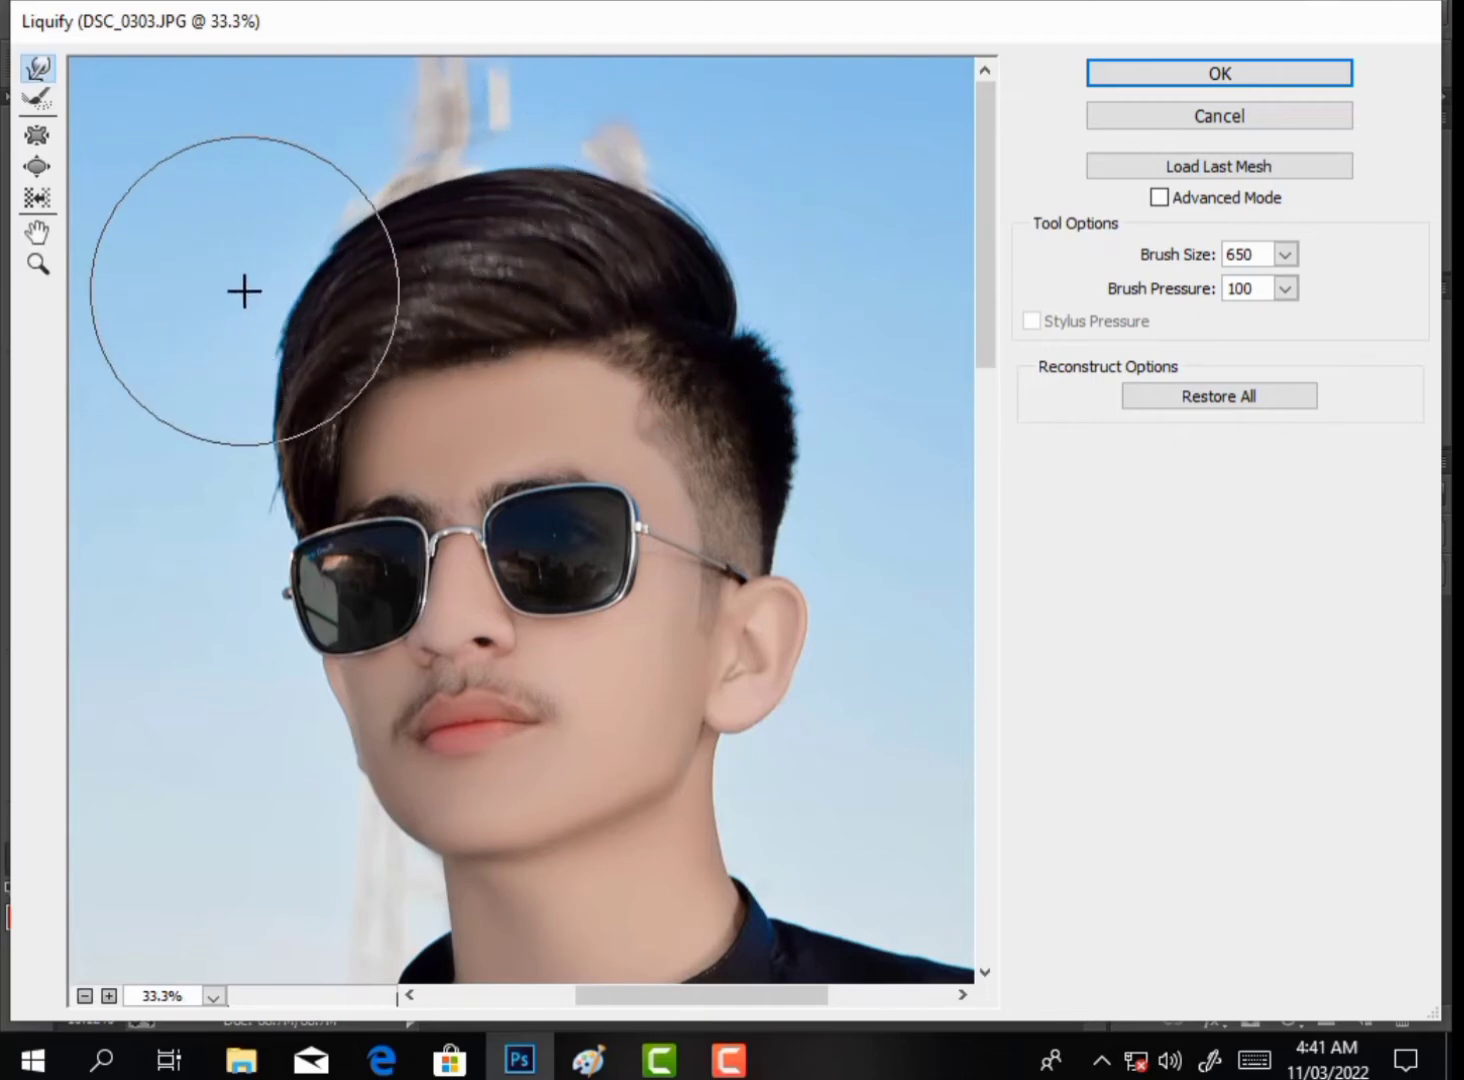
key("bracketleft")
key("bracketleft")
key("bracketleft")
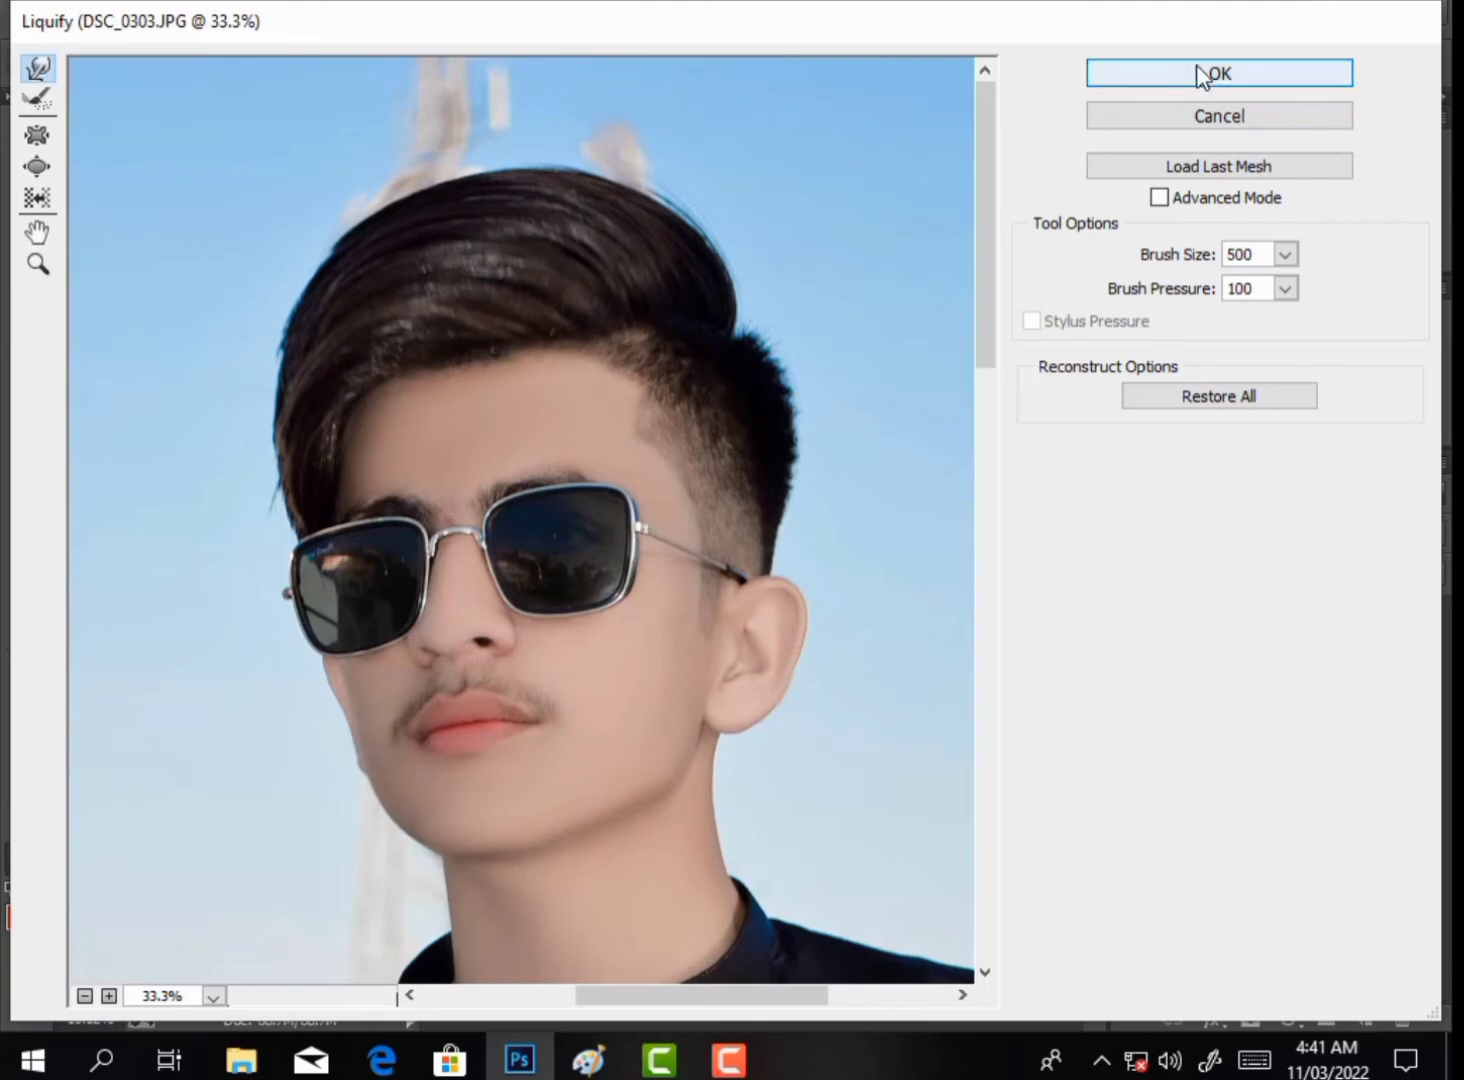
key("Return")
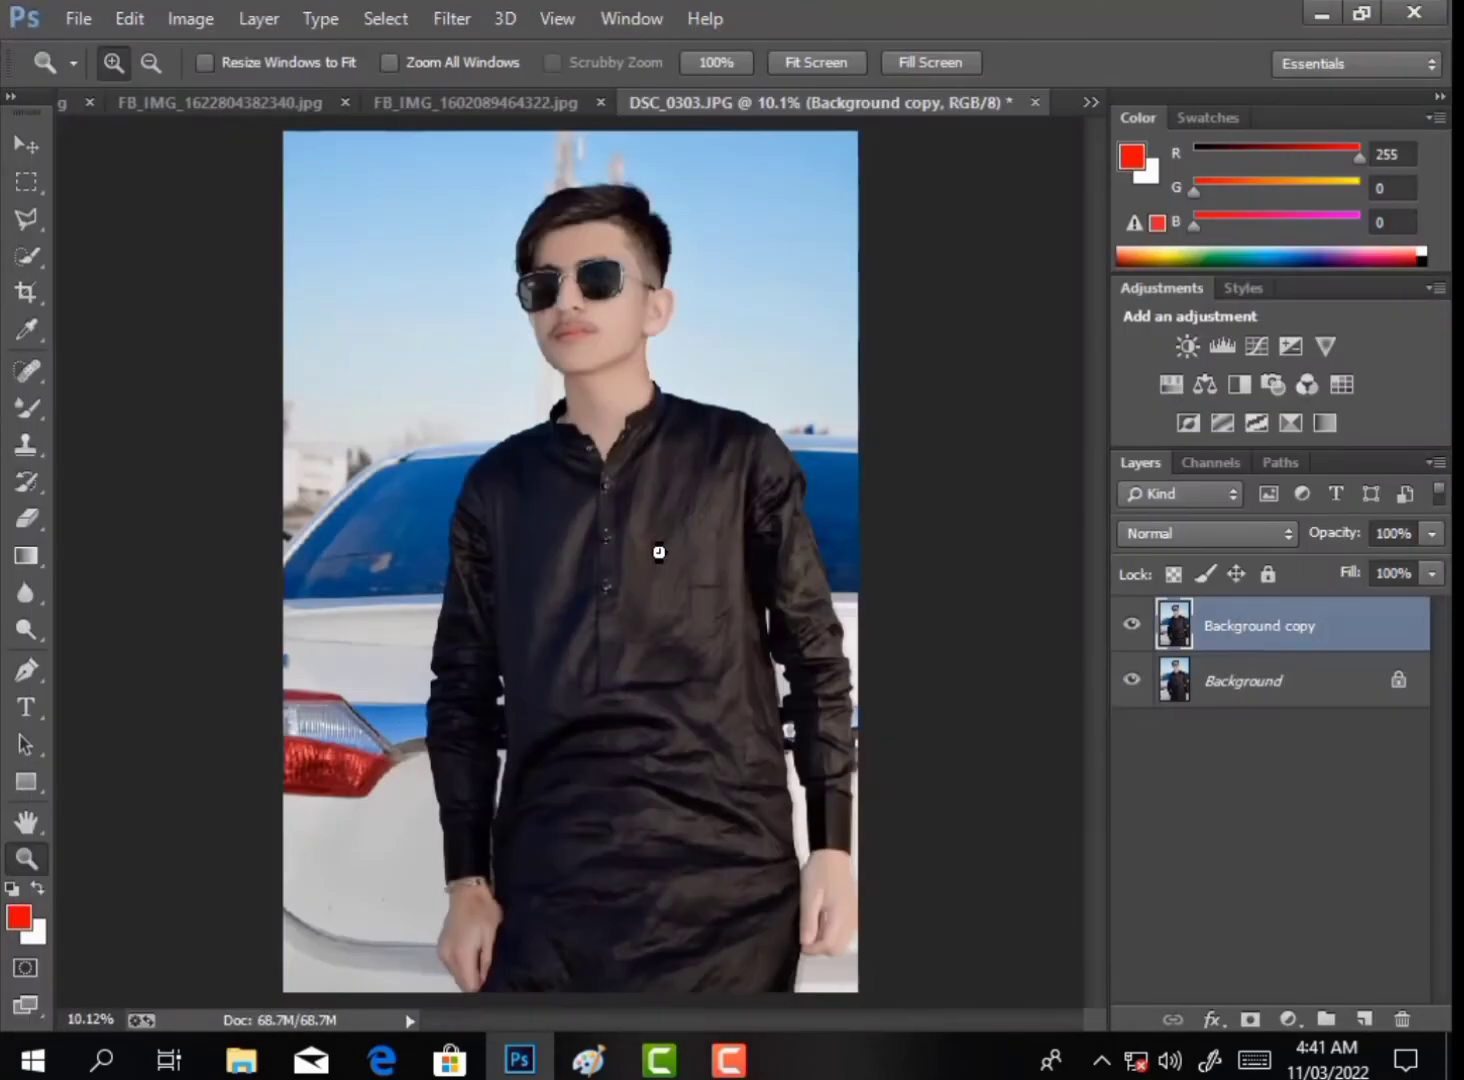
Compare the hair before and after by toggling the Background copy's visibility, and flatten the image with the copy shown.
left_click(1126, 626)
left_click(1126, 626)
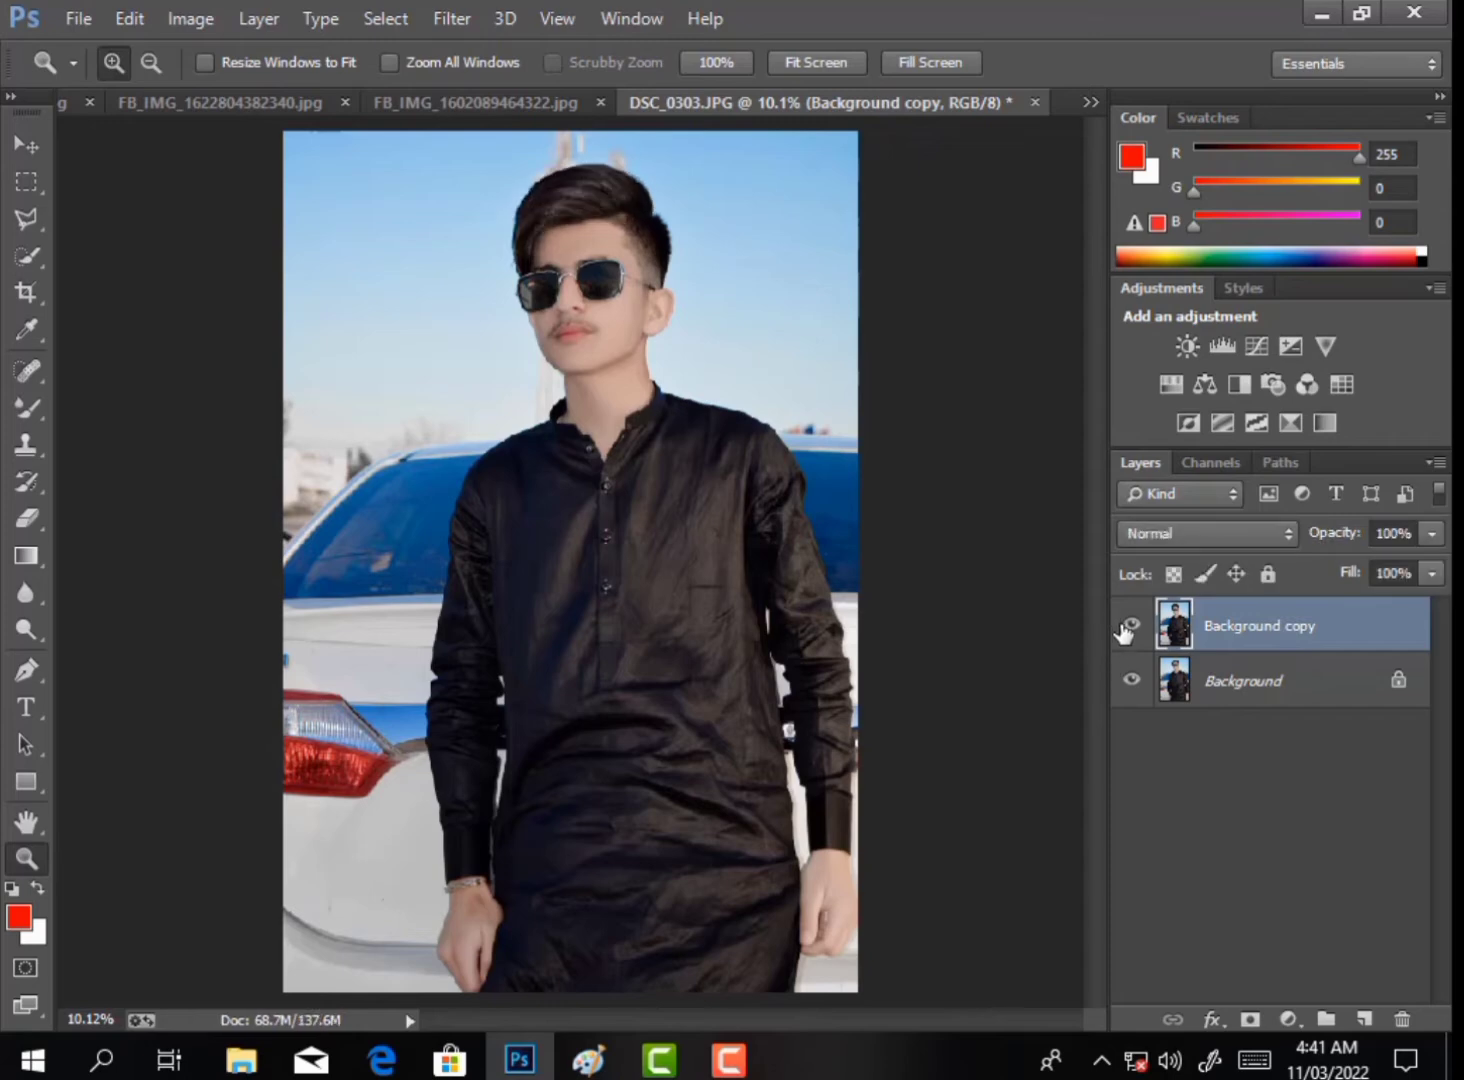
left_click(1131, 627)
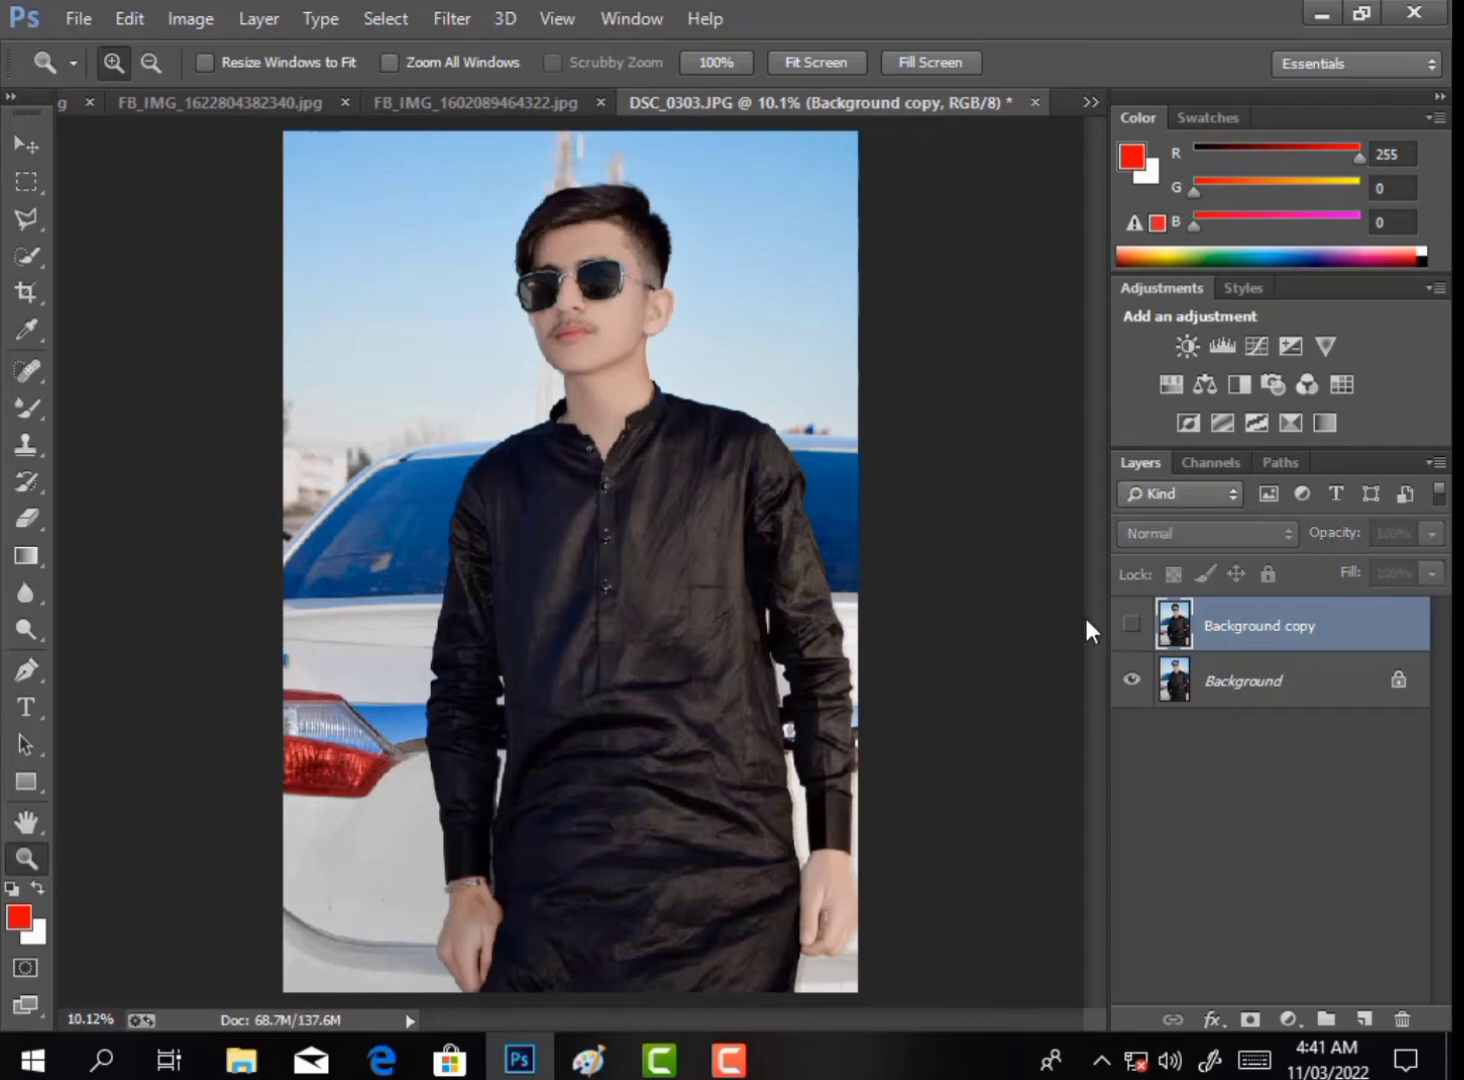
left_click(1131, 624)
right_click(1270, 631)
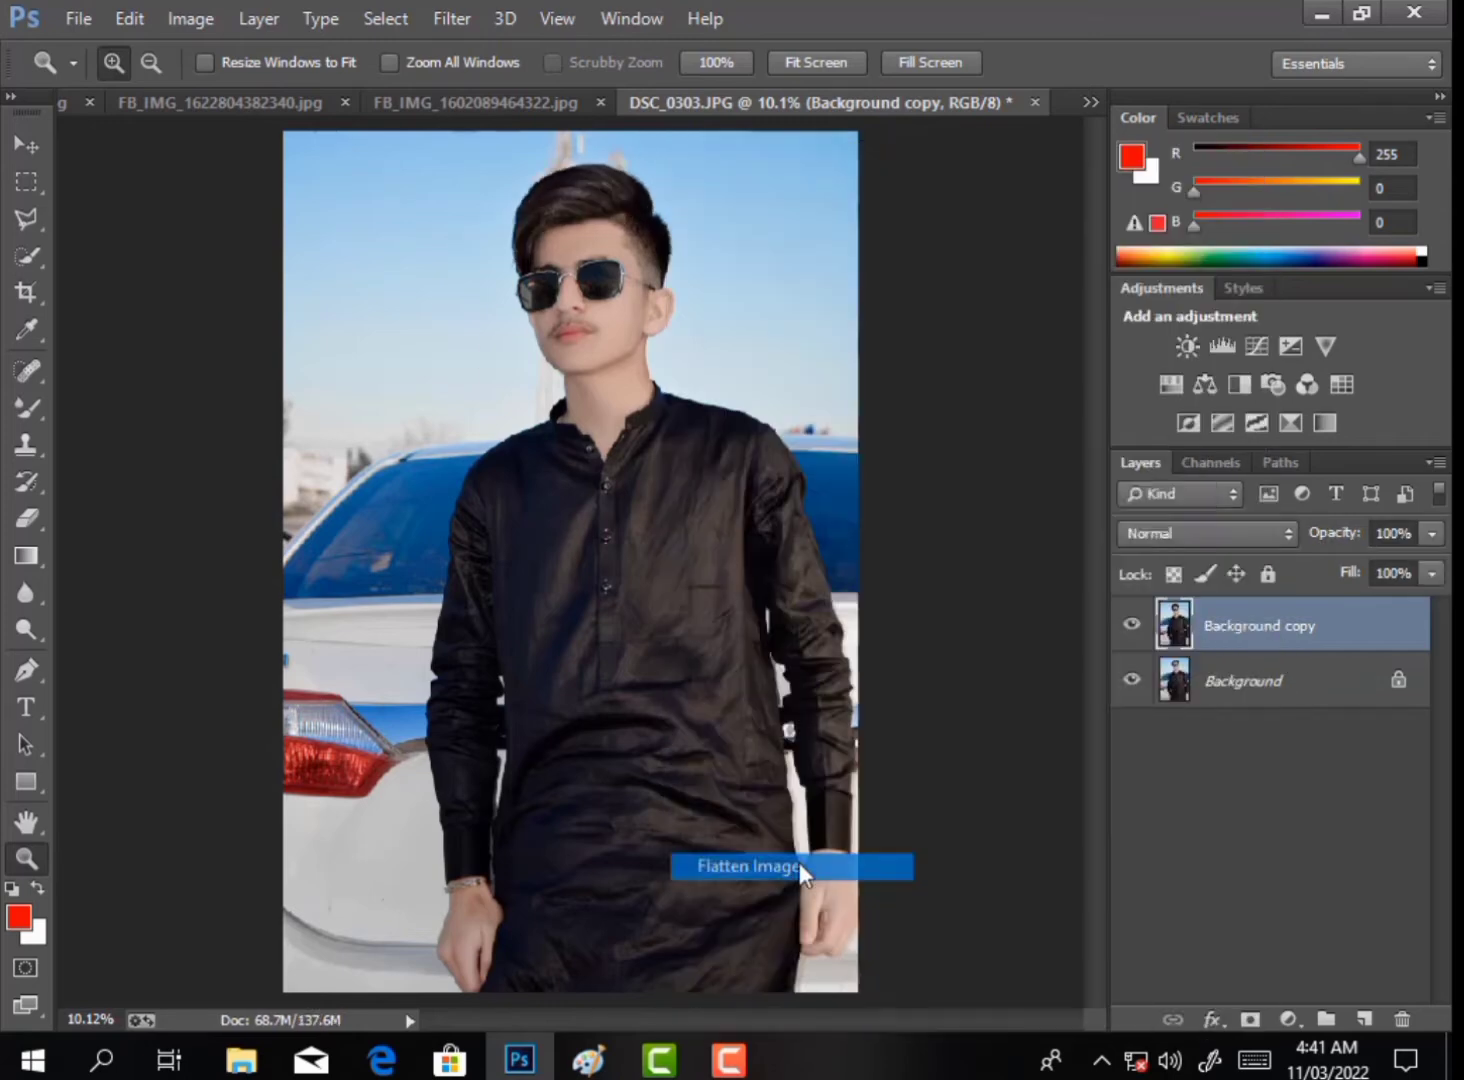
left_click(799, 864)
Duplicate the Background layer and open the copy in the Camera Raw filter.
left_click_drag(1273, 650, 1364, 1018)
left_click(452, 18)
left_click(510, 183)
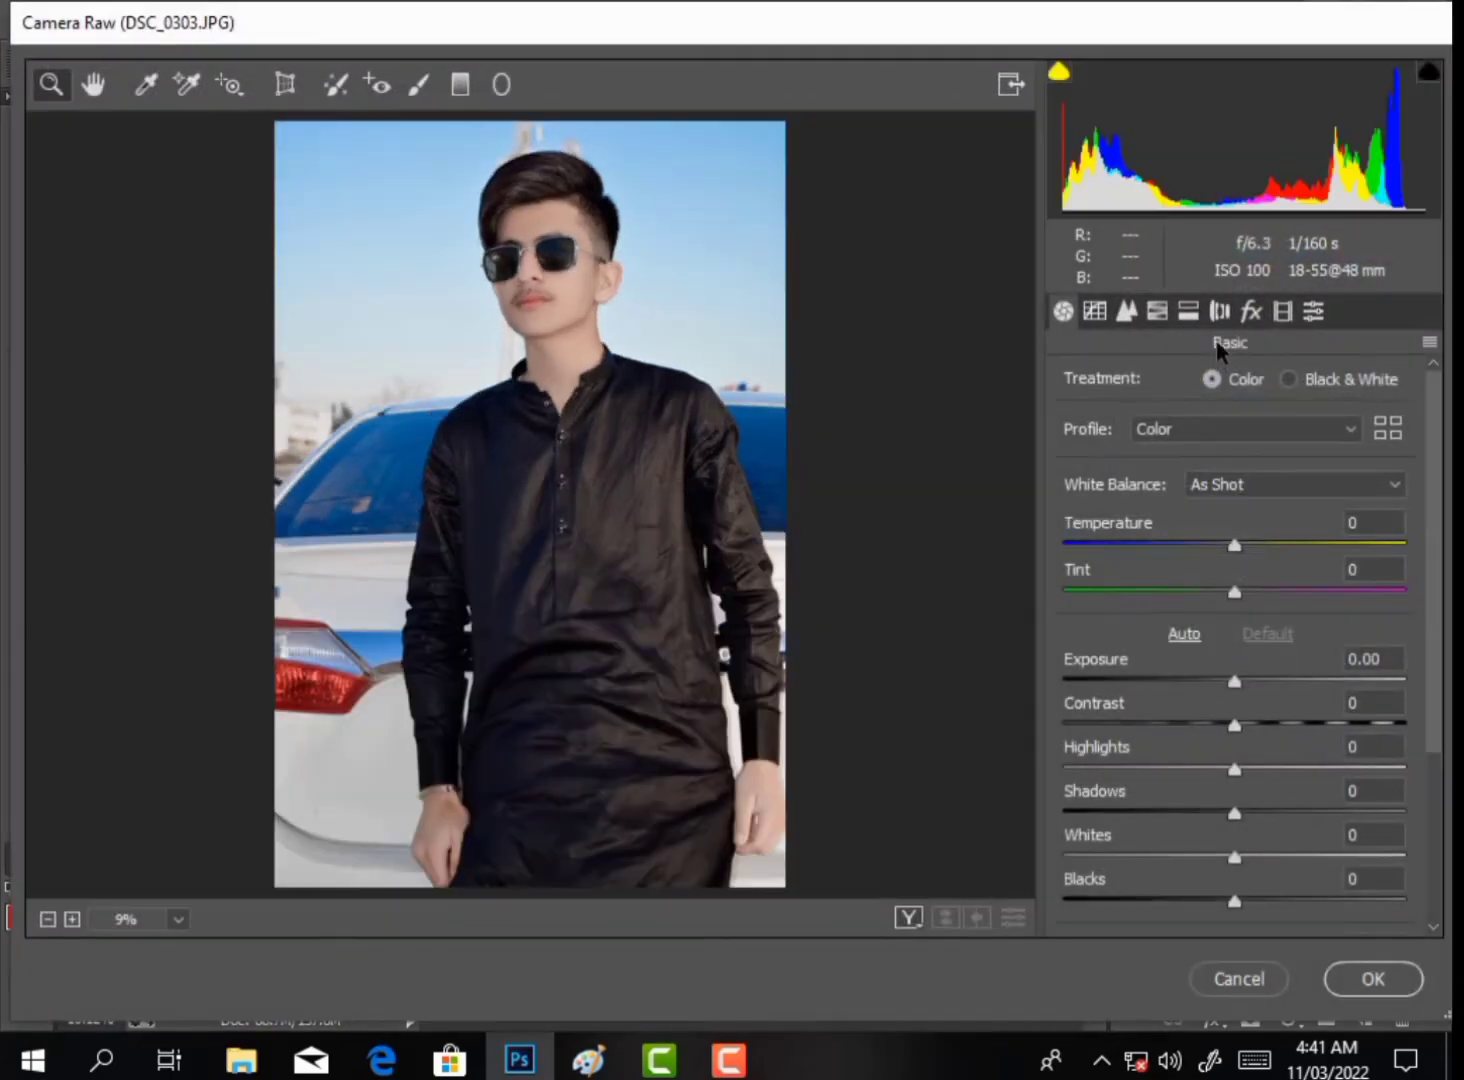
Set HSL saturation to Reds +14, Oranges -6 and Blues +55, and luminance to Reds +7 and Oranges +4.
left_click(1157, 311)
left_click(1160, 389)
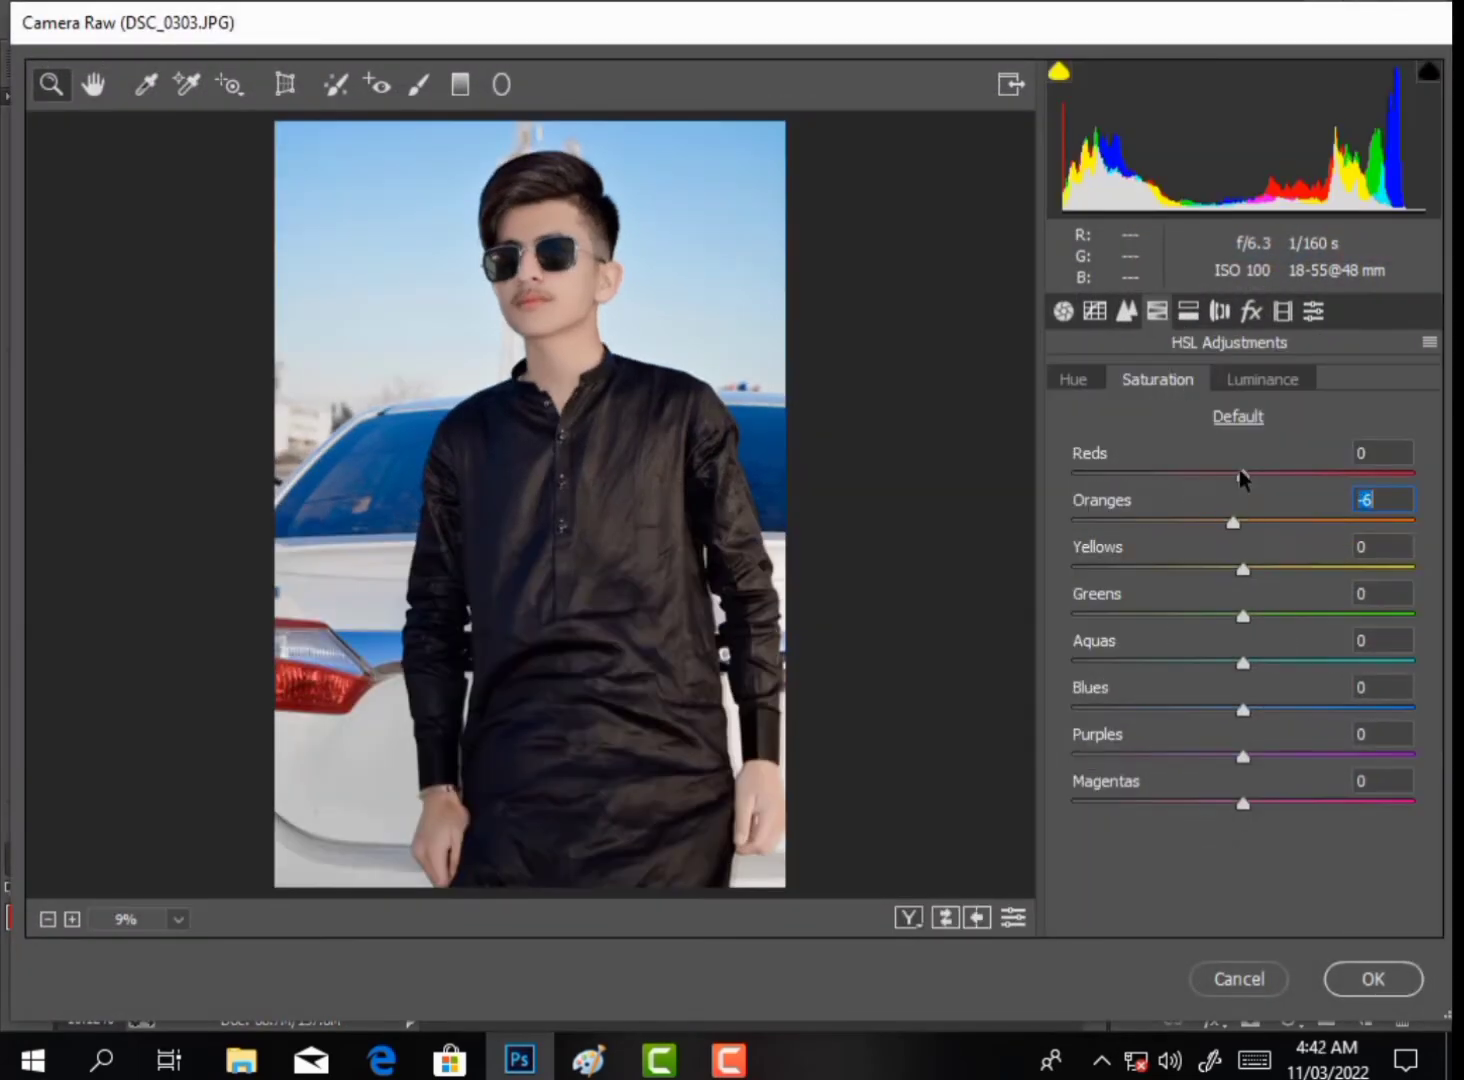
left_click(1264, 379)
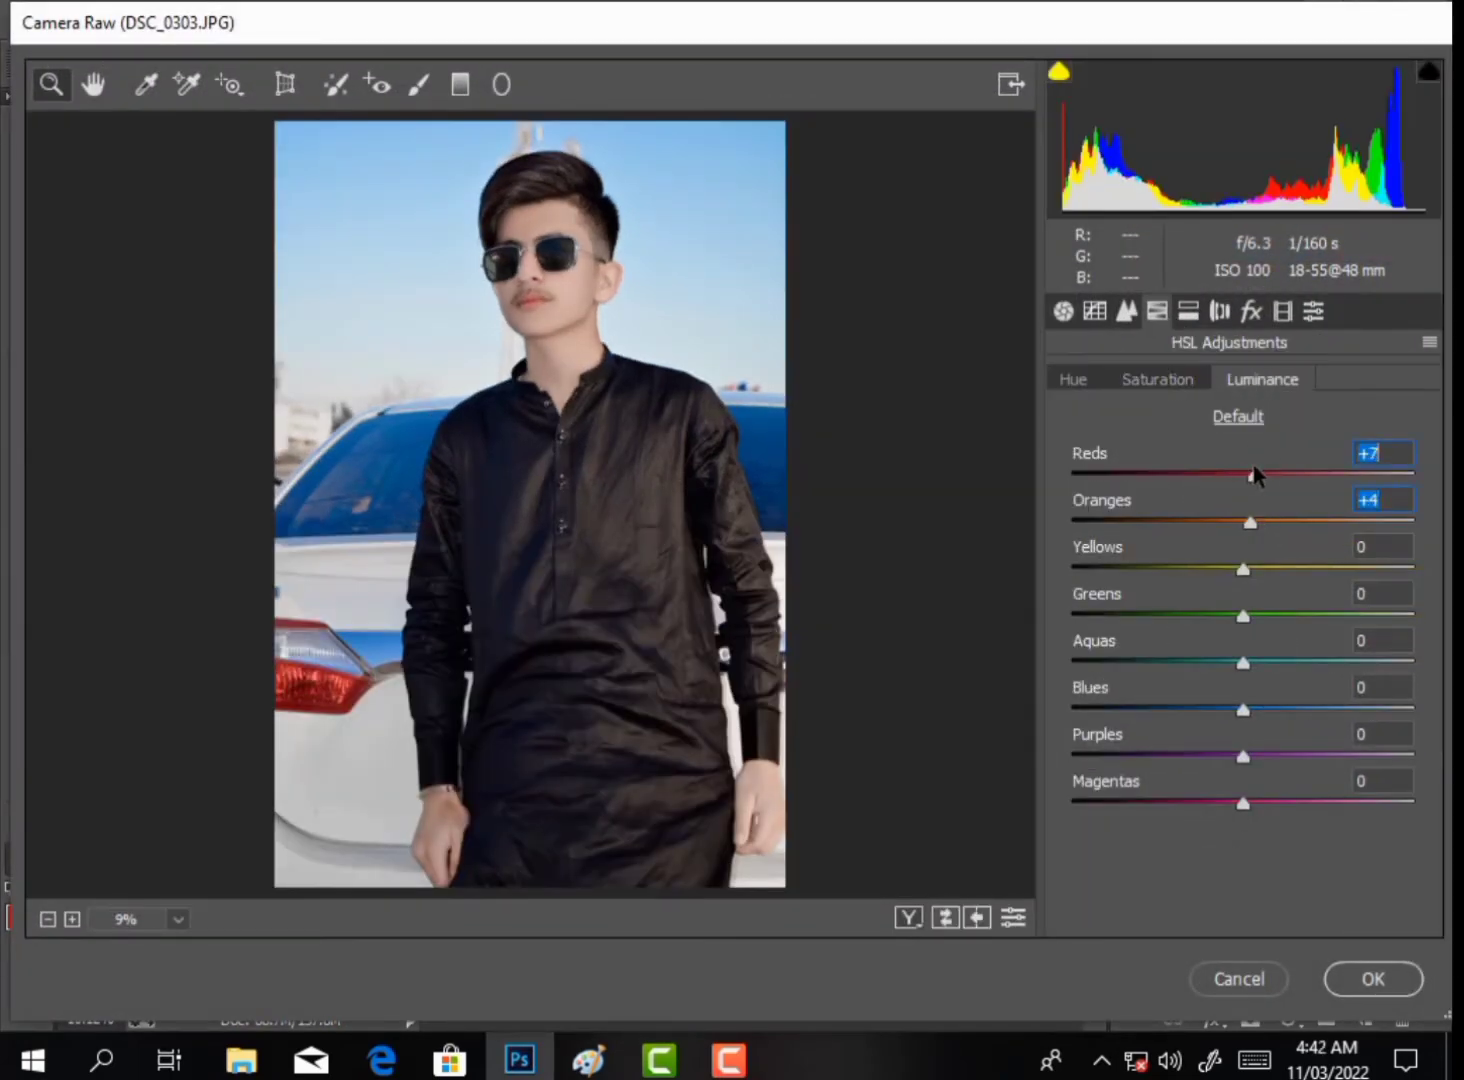
left_click(1171, 381)
left_click_drag(1241, 707, 1332, 666)
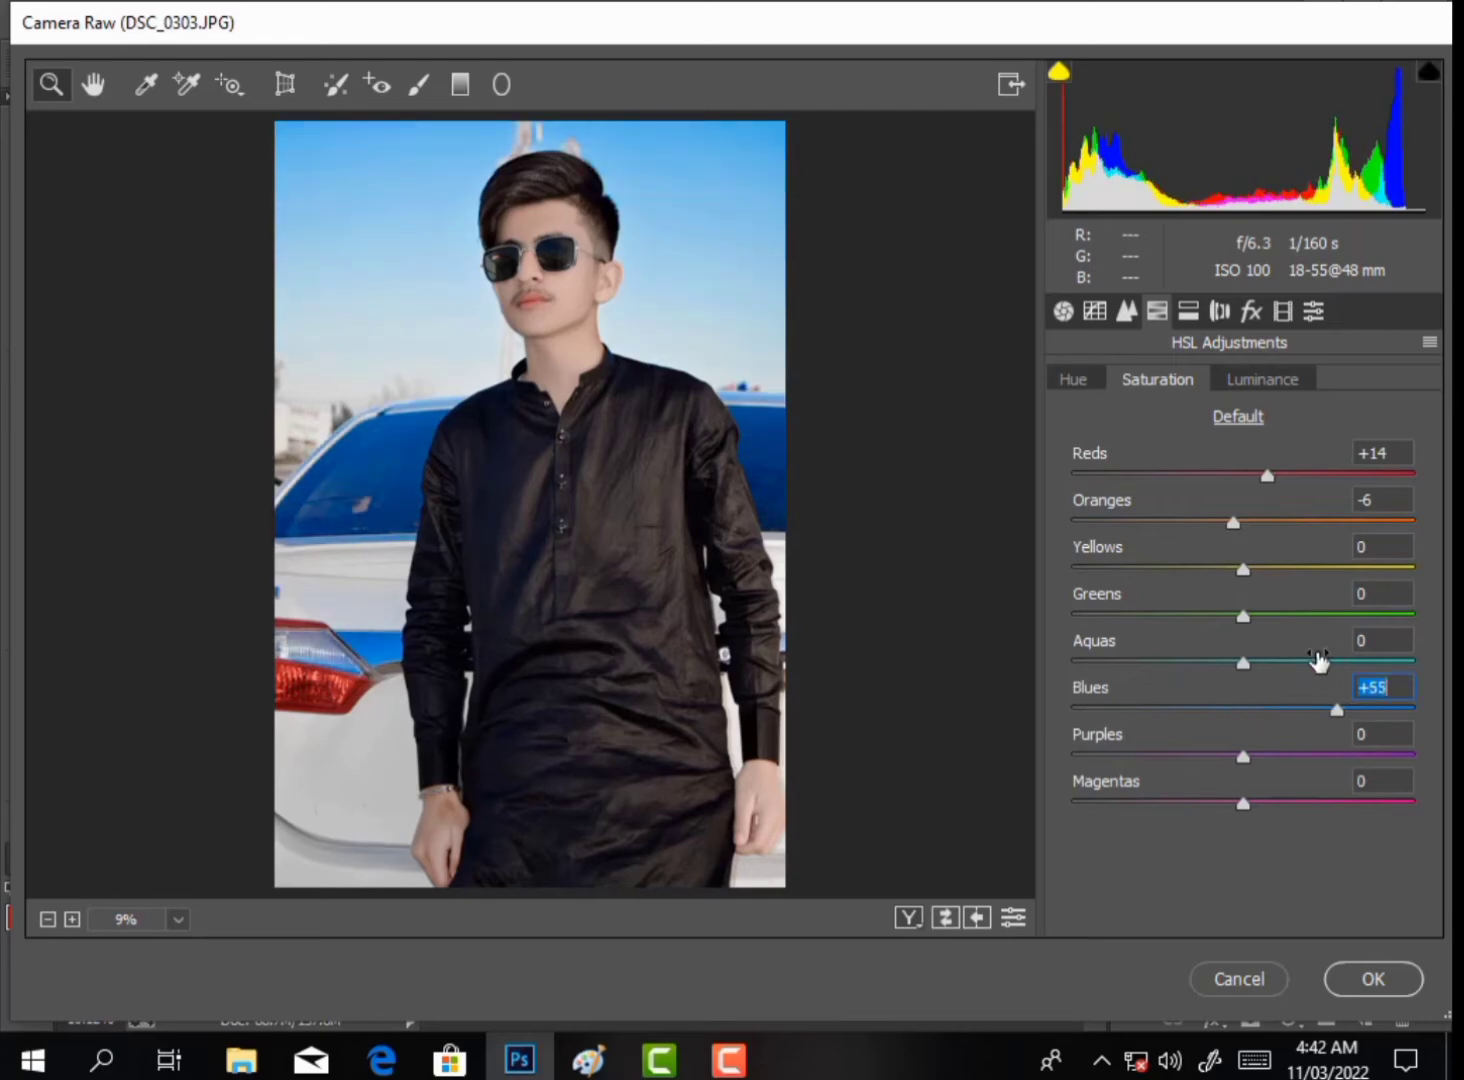
Raise the tone curve's Darks to +9 and lower its Shadows, and set the basic Blacks to -11.
left_click(1094, 311)
scroll(1186, 628, "down", 1)
left_click_drag(1240, 868, 1263, 847)
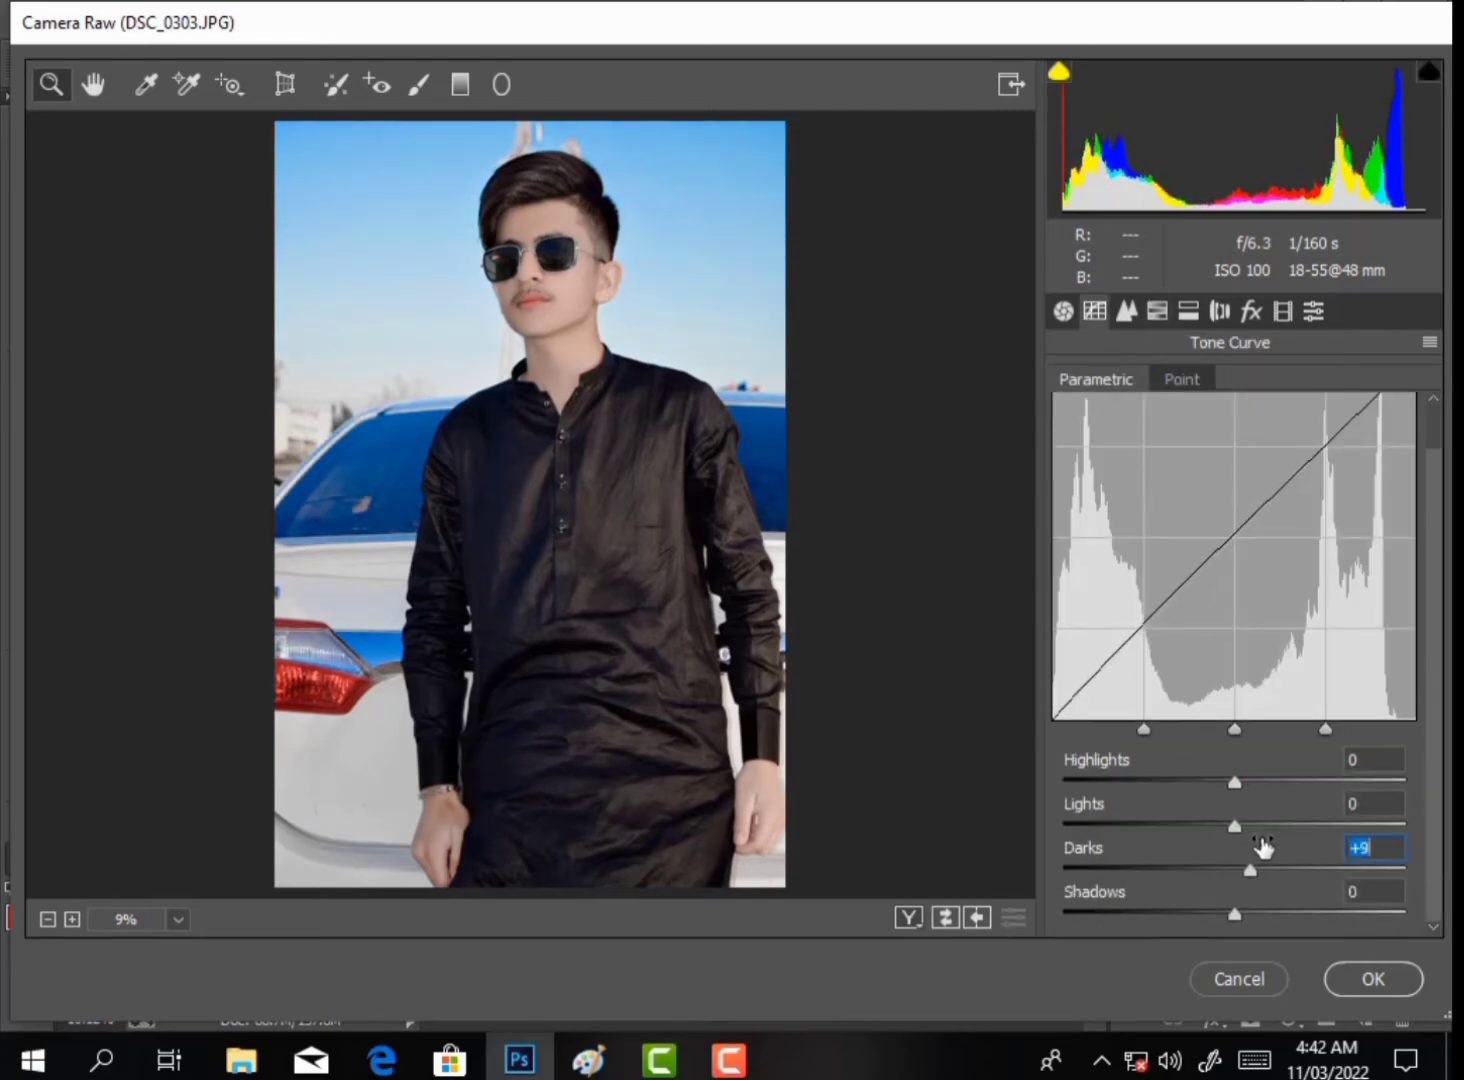
left_click_drag(1237, 911, 1196, 890)
left_click(1064, 312)
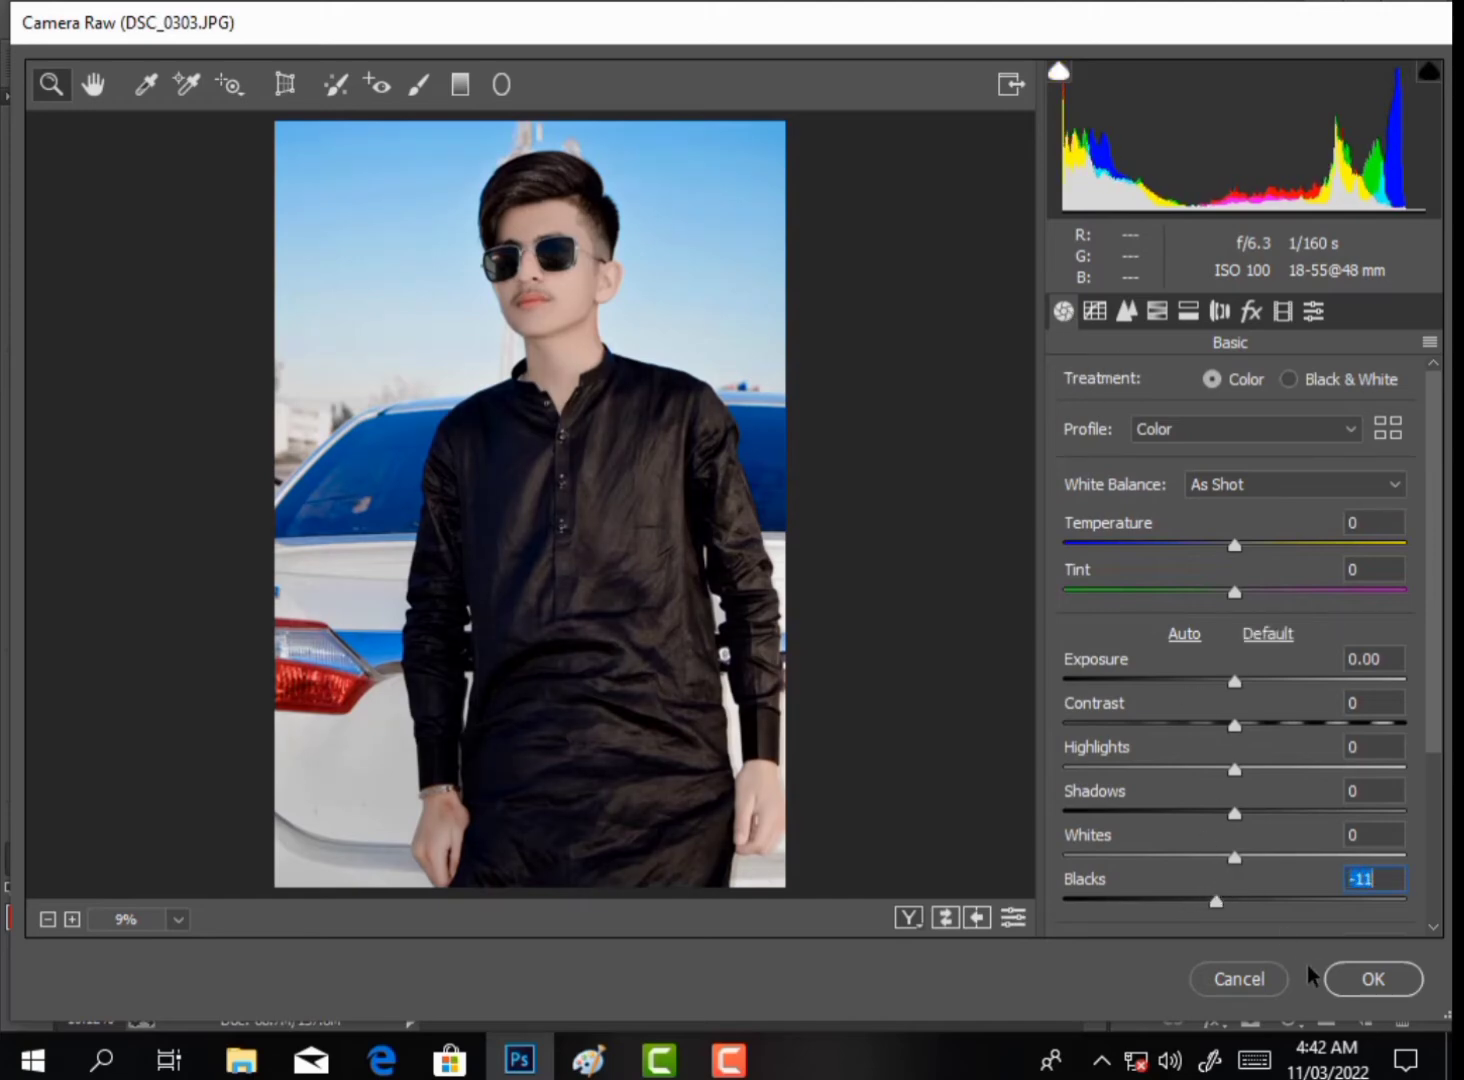
Apply the Camera Raw adjustments, flatten the image, and duplicate the Background layer.
left_click(1338, 966)
right_click(1294, 660)
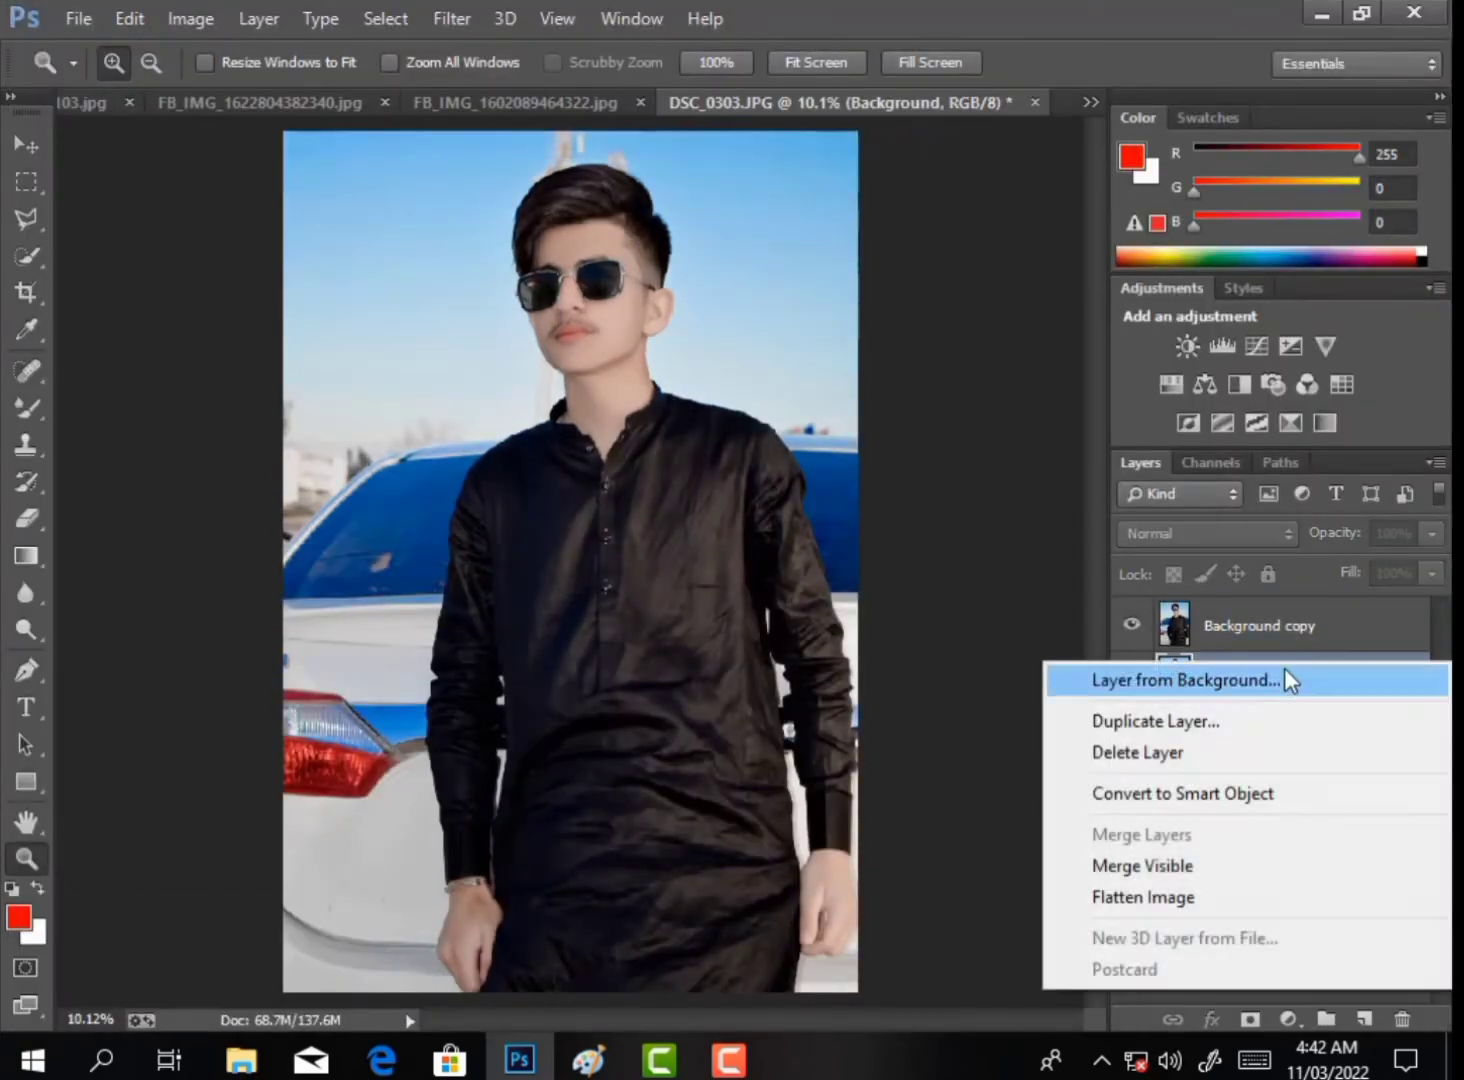
left_click(1196, 889)
left_click_drag(1297, 651, 1365, 1013)
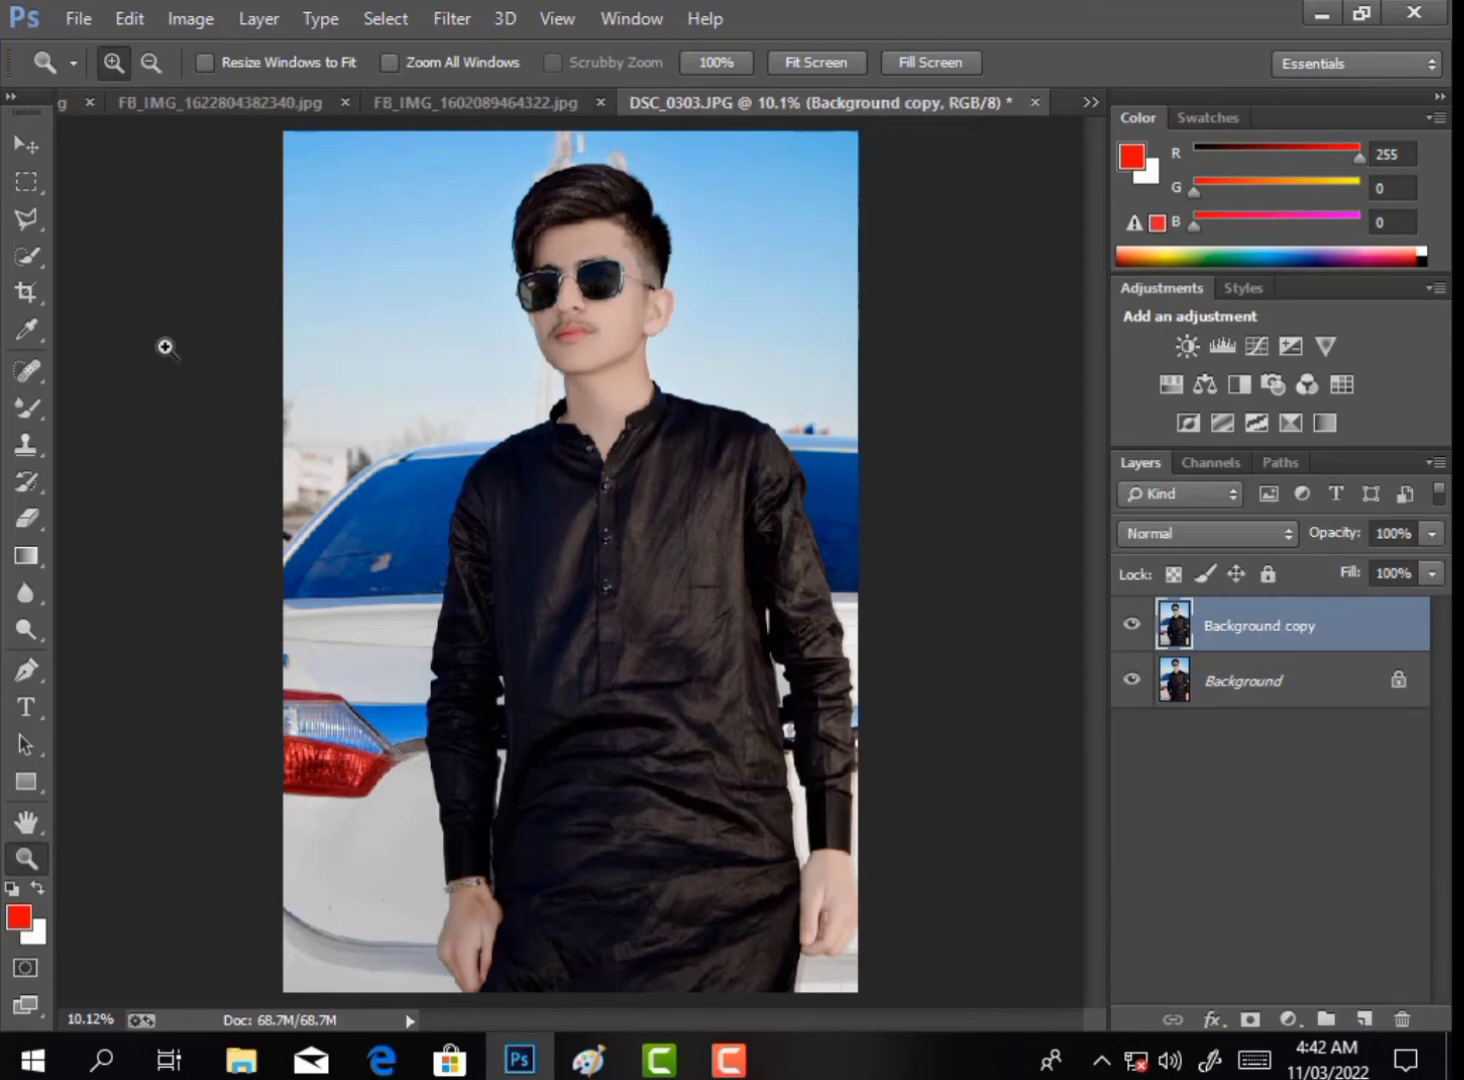
Select the hair on the Background copy with Quick Selection and feather the selection.
left_click(27, 258)
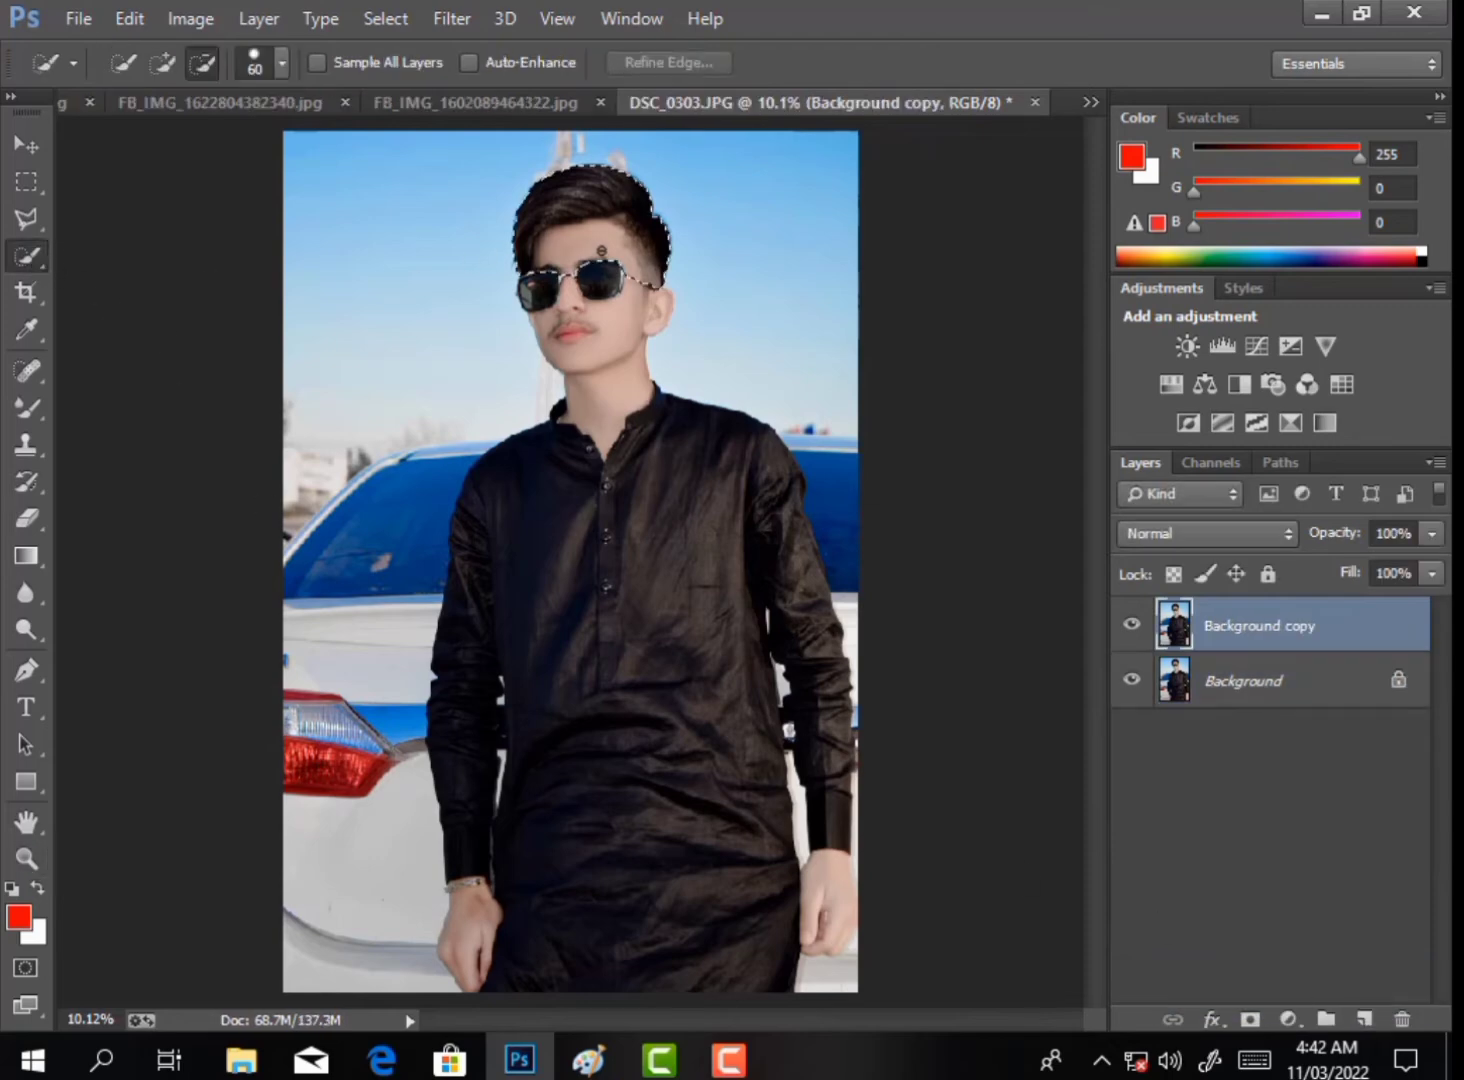
right_click(602, 277)
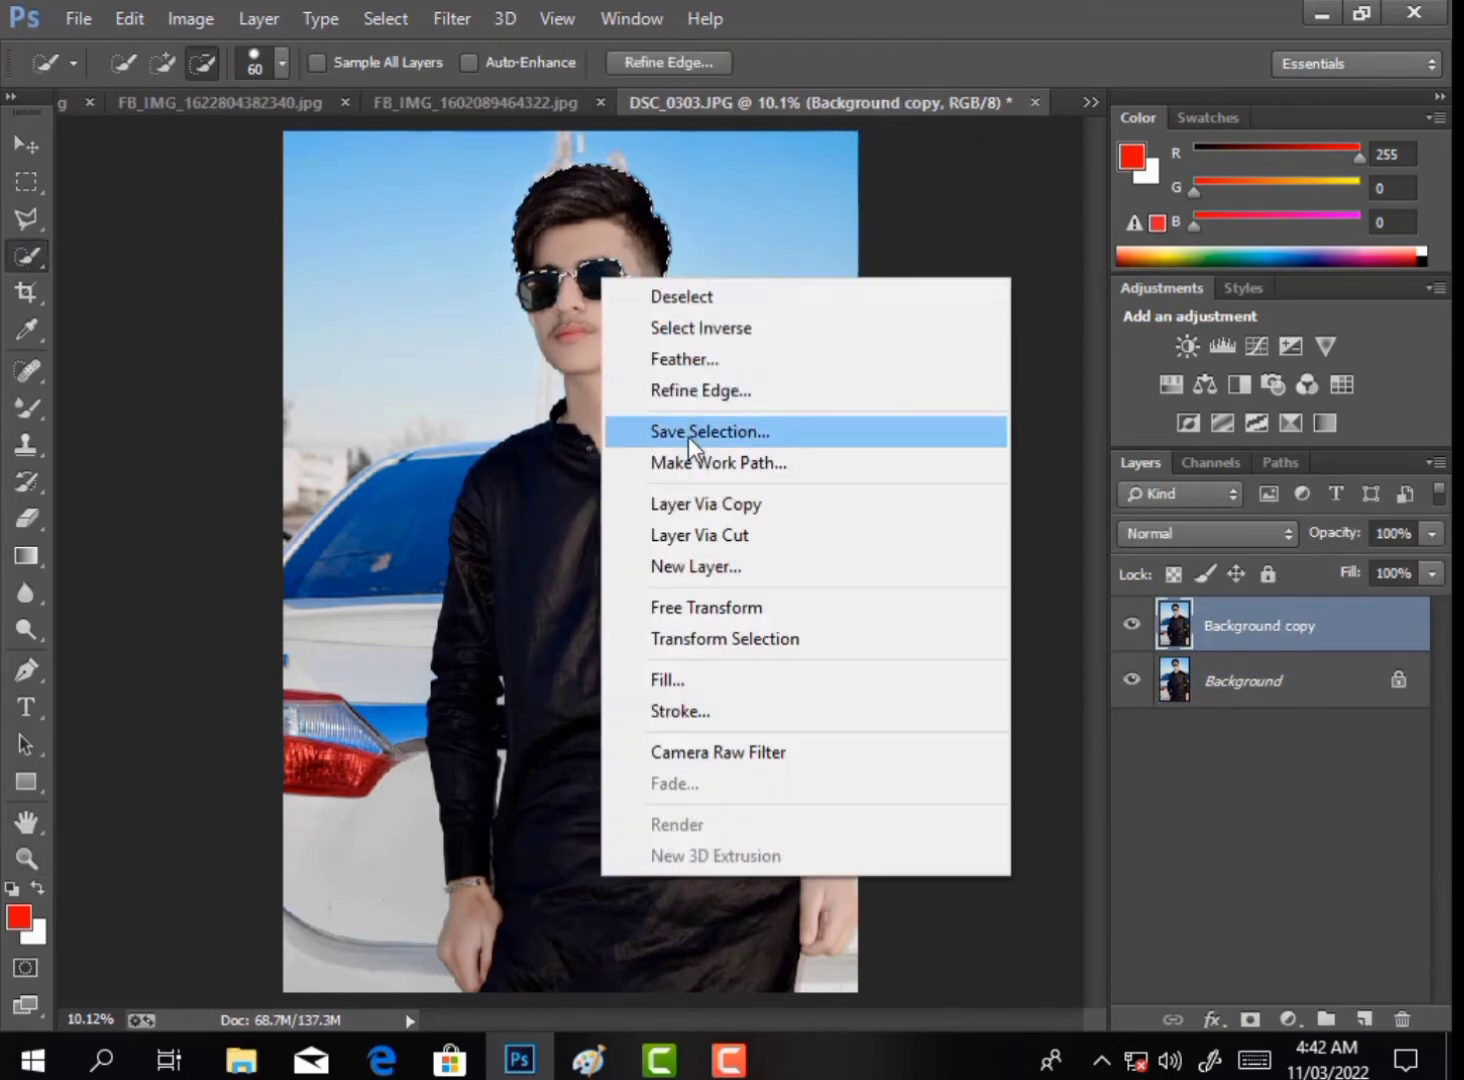
left_click(690, 360)
key("Return")
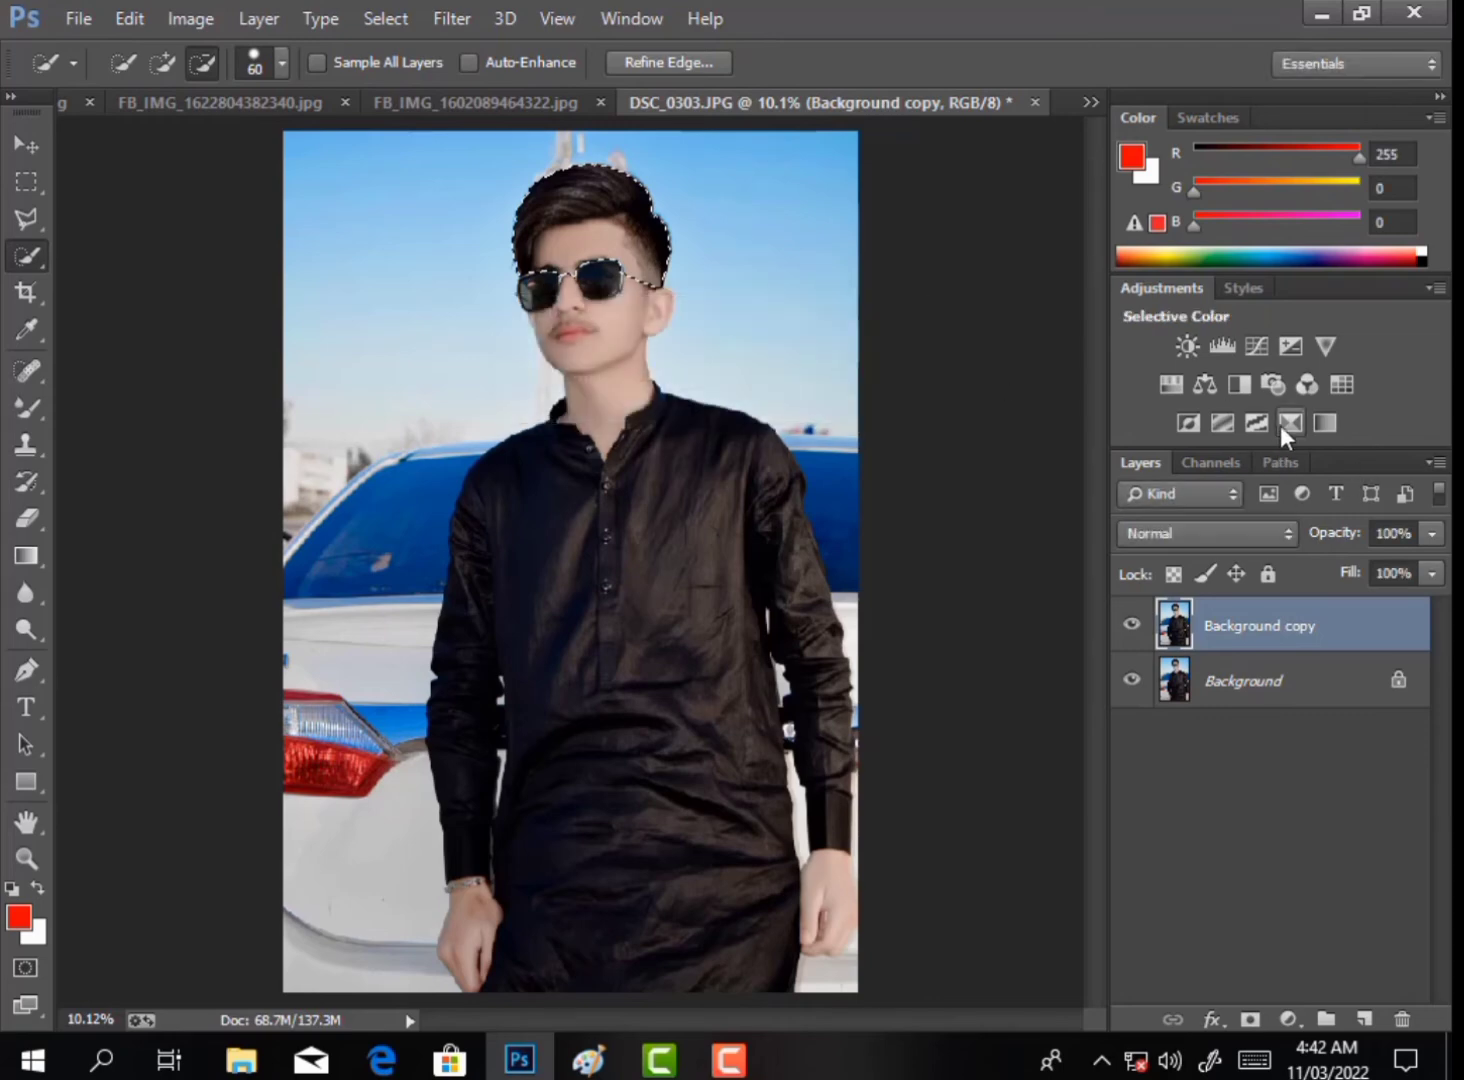
Add a Selective Color adjustment to the selected hair with the Yellows' Black at -100%, and merge the visible layers.
left_click(1322, 423)
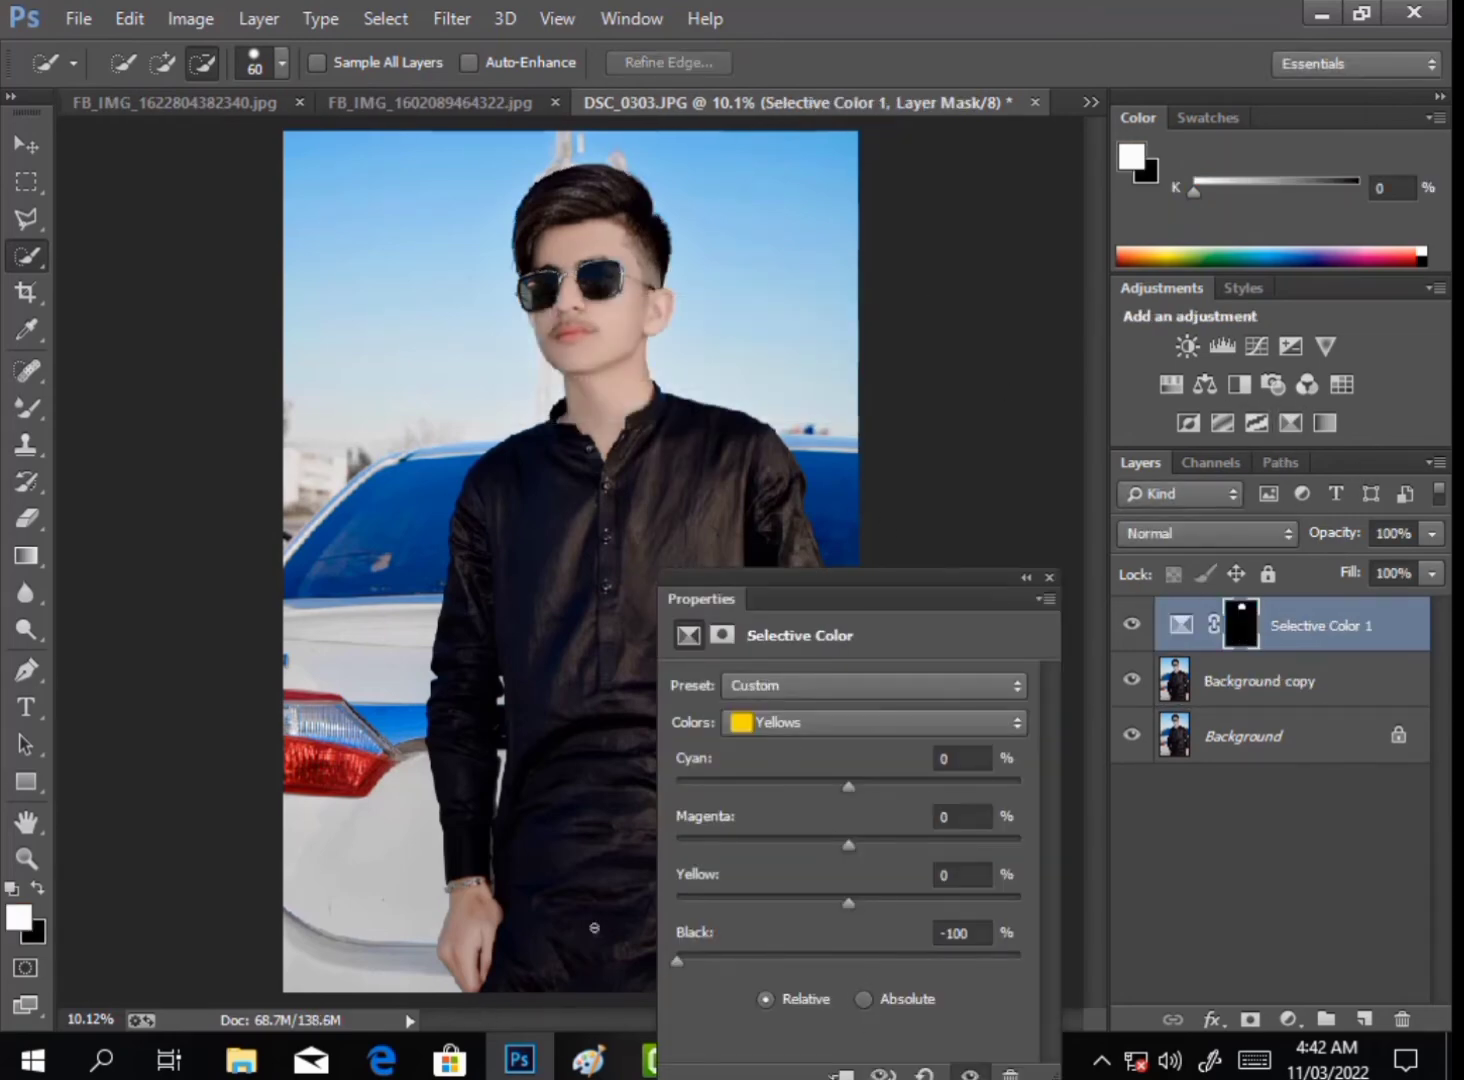
right_click(1350, 677)
left_click(885, 838)
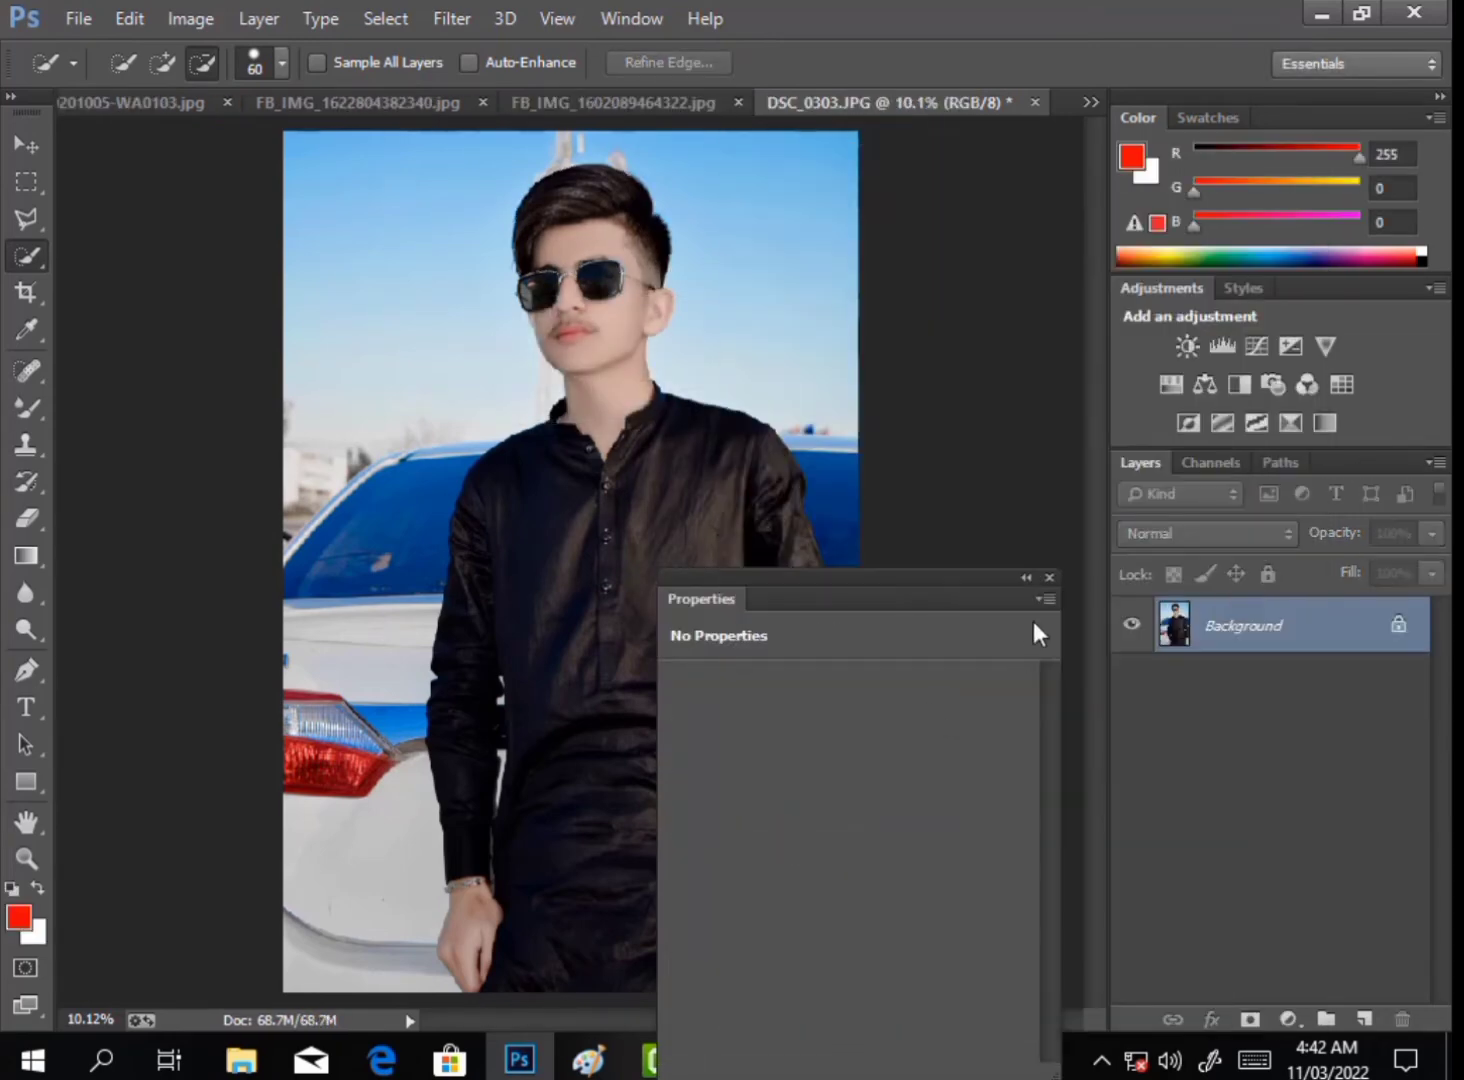
left_click(1048, 577)
Duplicate the Background layer and paint the lips red with an 82 px brush at 46% opacity and 45% flow.
left_click(26, 858)
left_click_drag(465, 235, 685, 425)
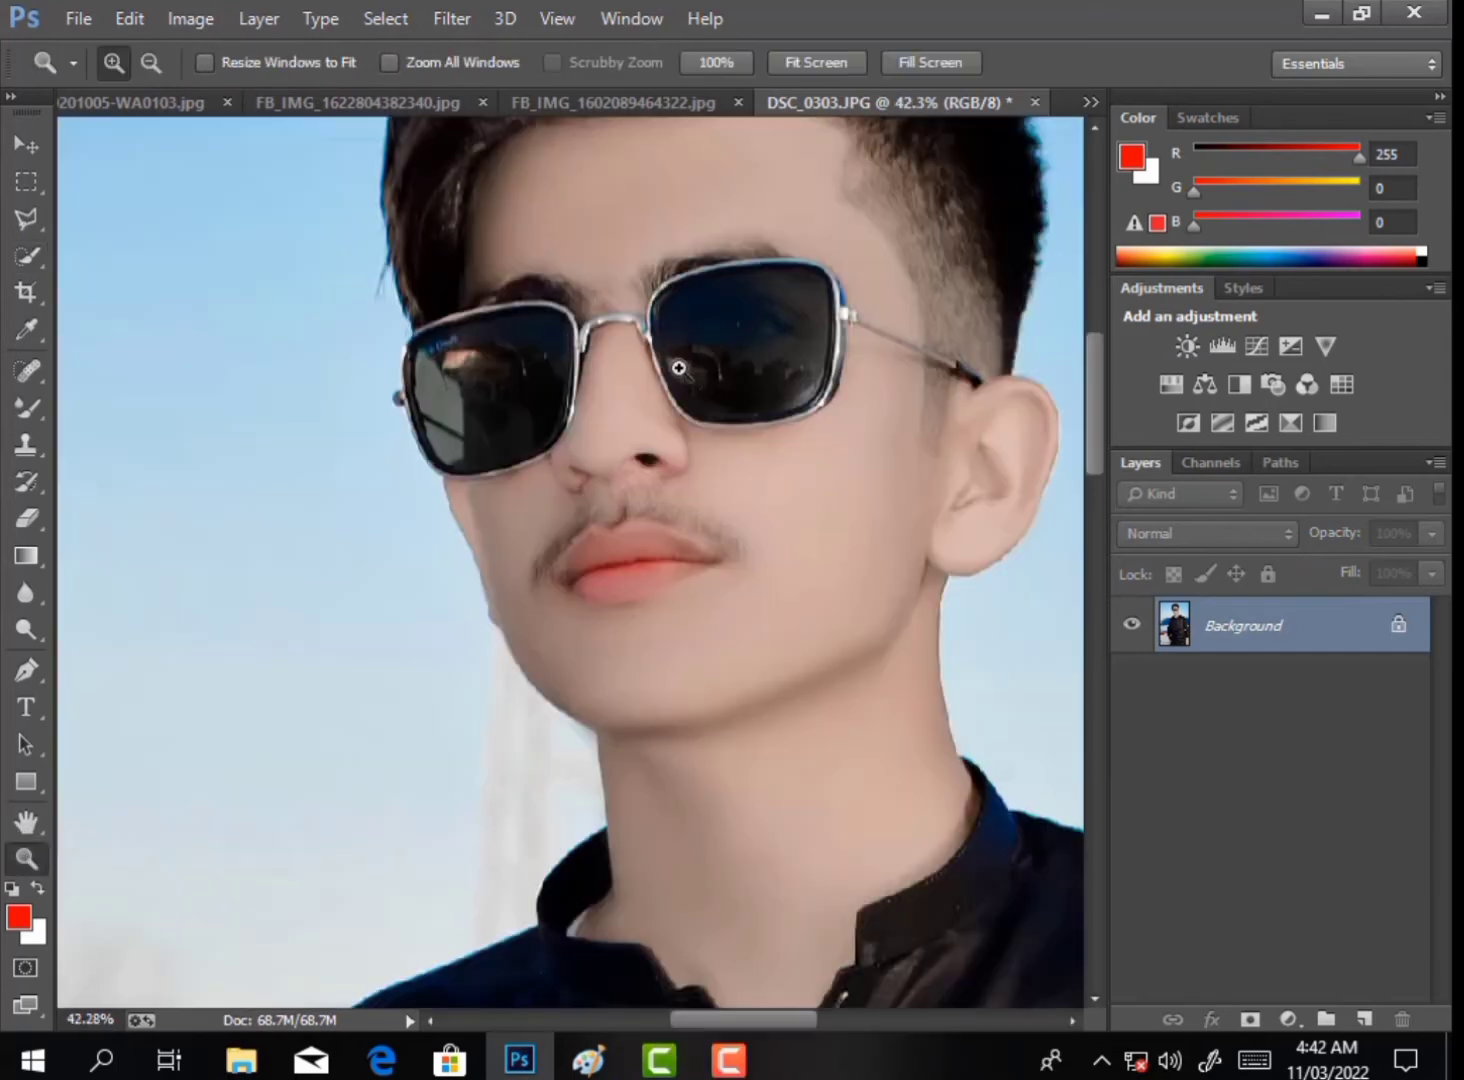
left_click_drag(185, 118, 1364, 1019)
key("b")
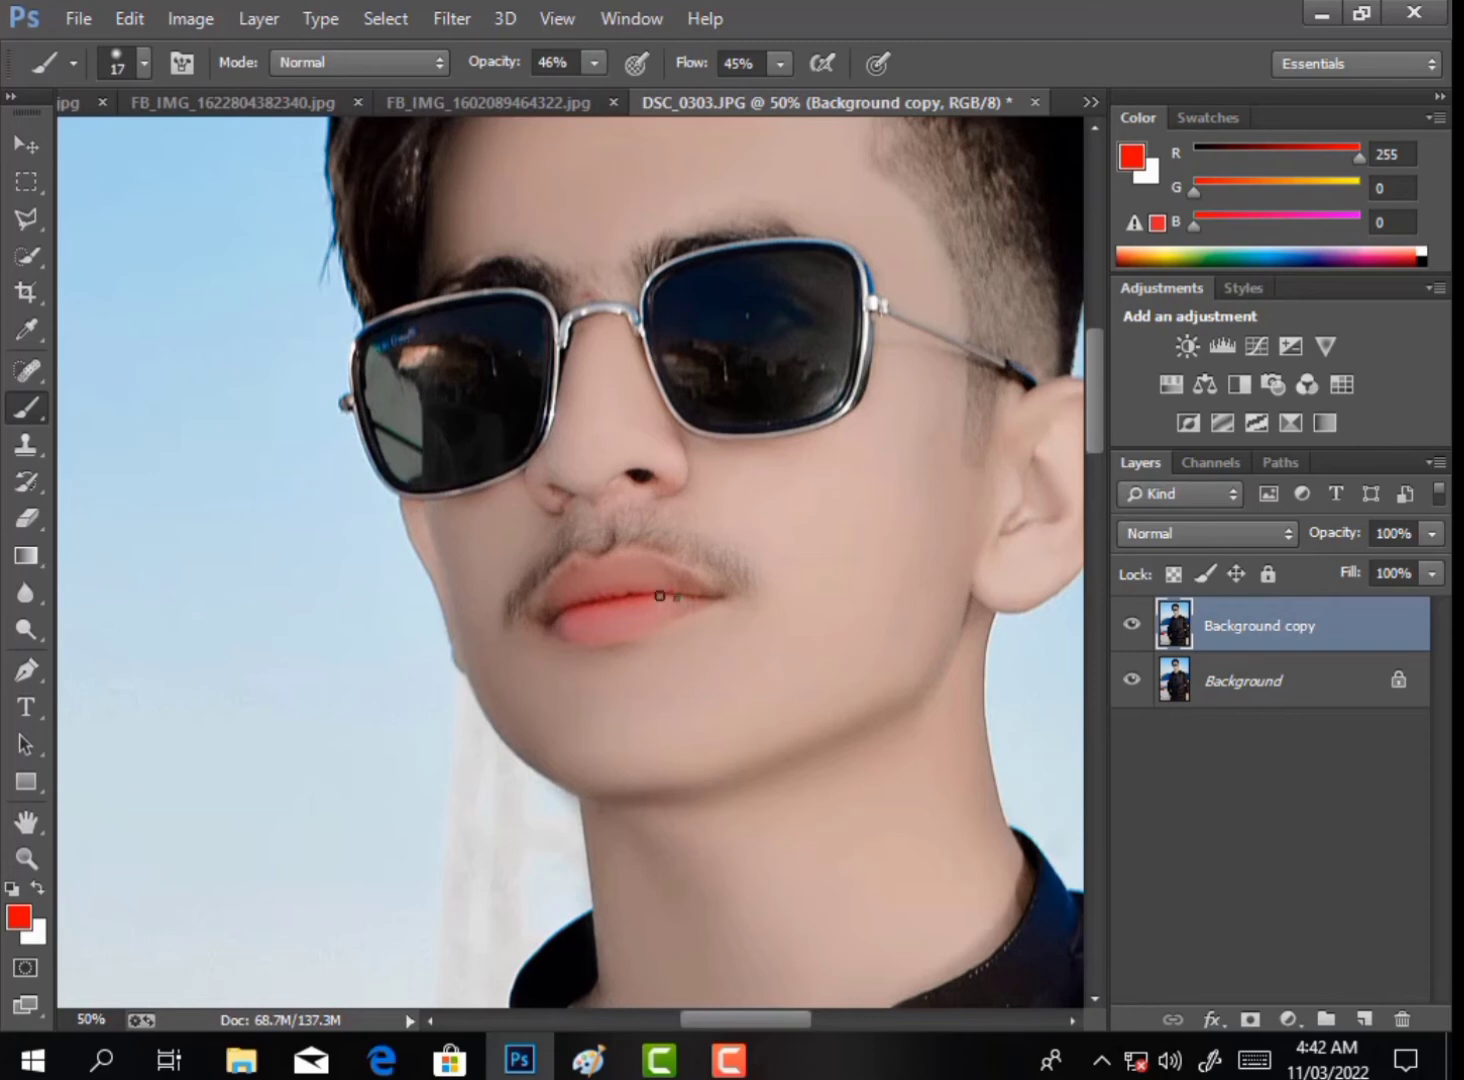
right_click(660, 596)
key("Return")
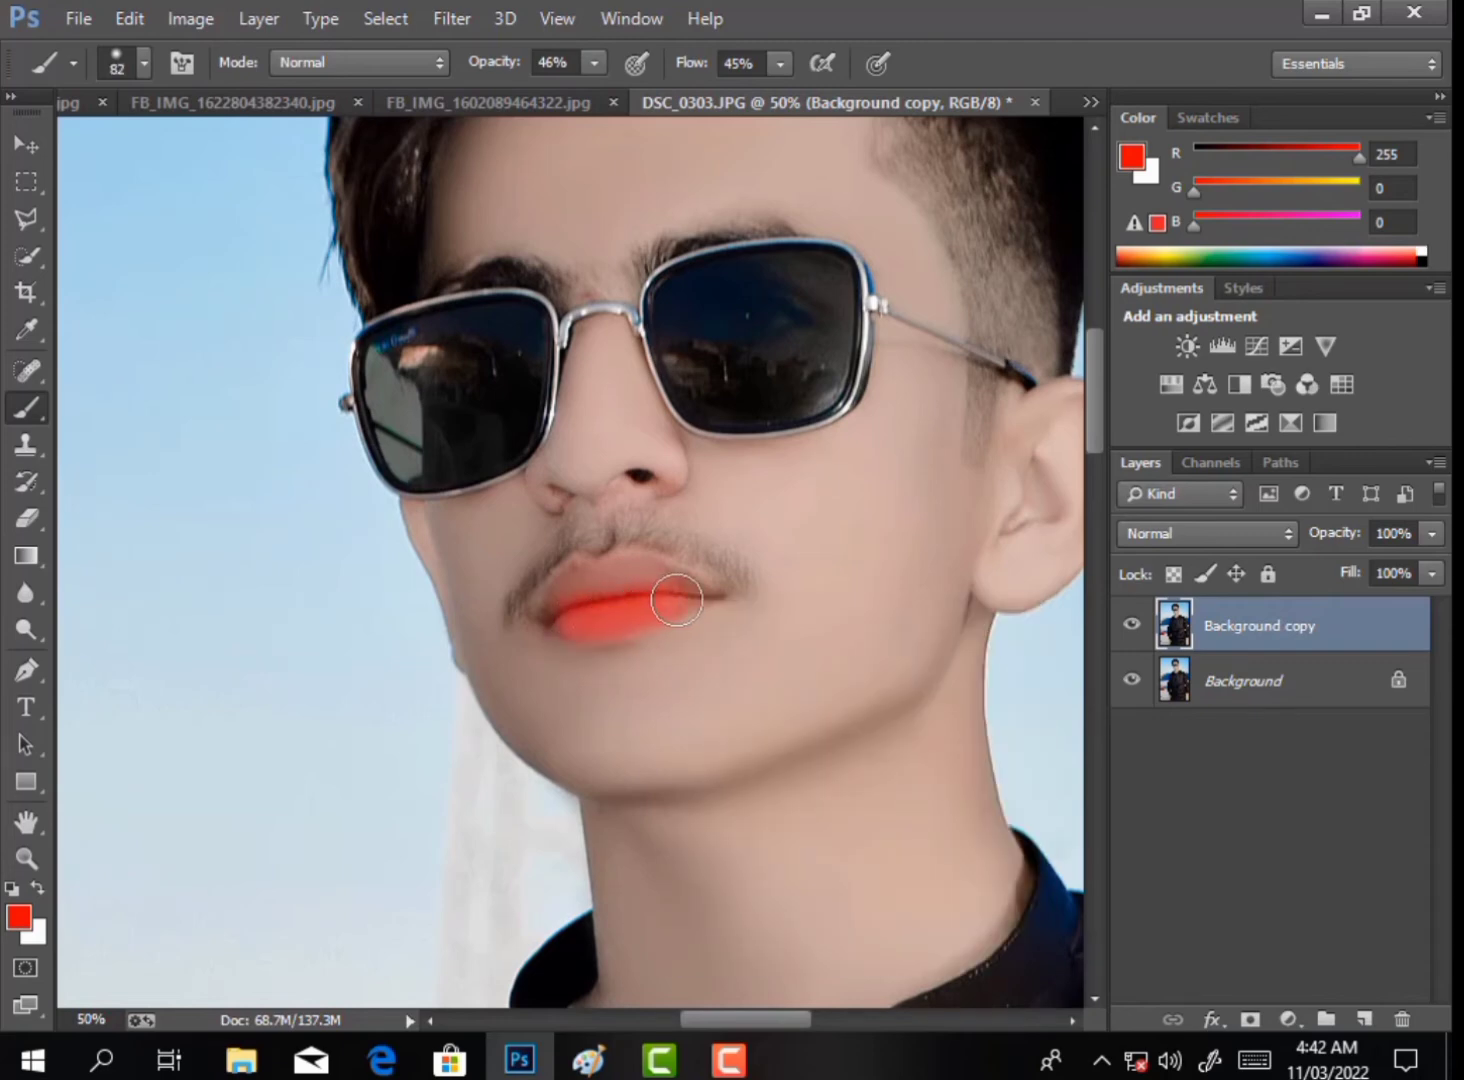
Lower the painted lip layer's fill to 11% and merge the visible layers.
left_click_drag(1352, 578, 1207, 626)
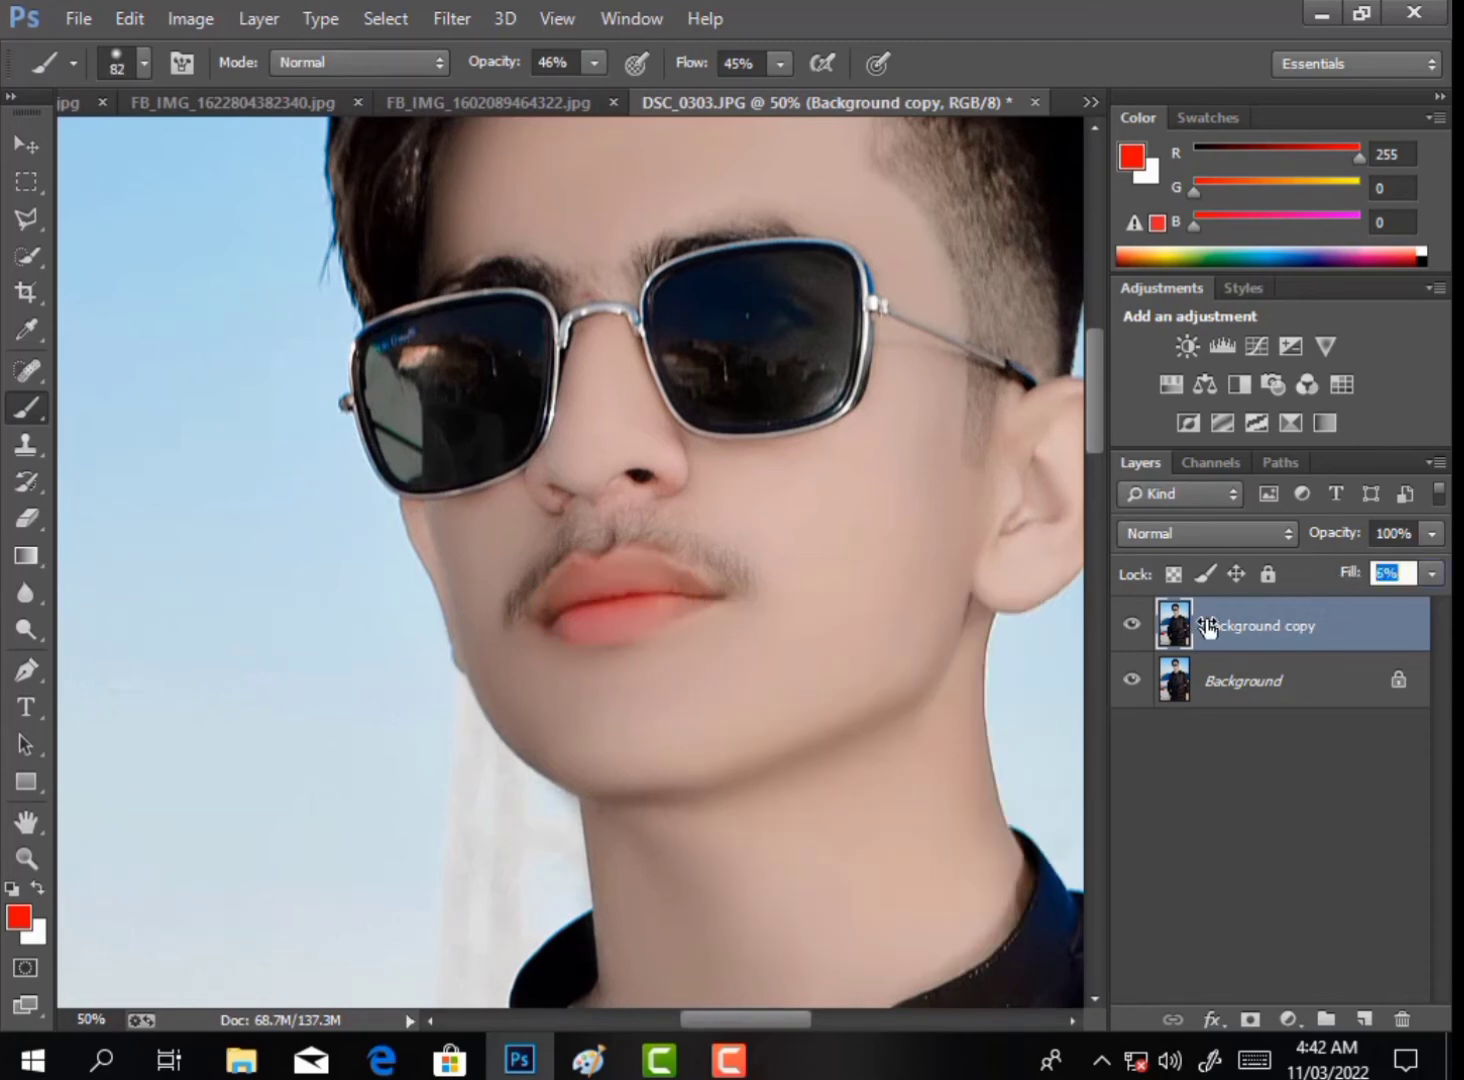
left_click(26, 858)
key("ctrl+0")
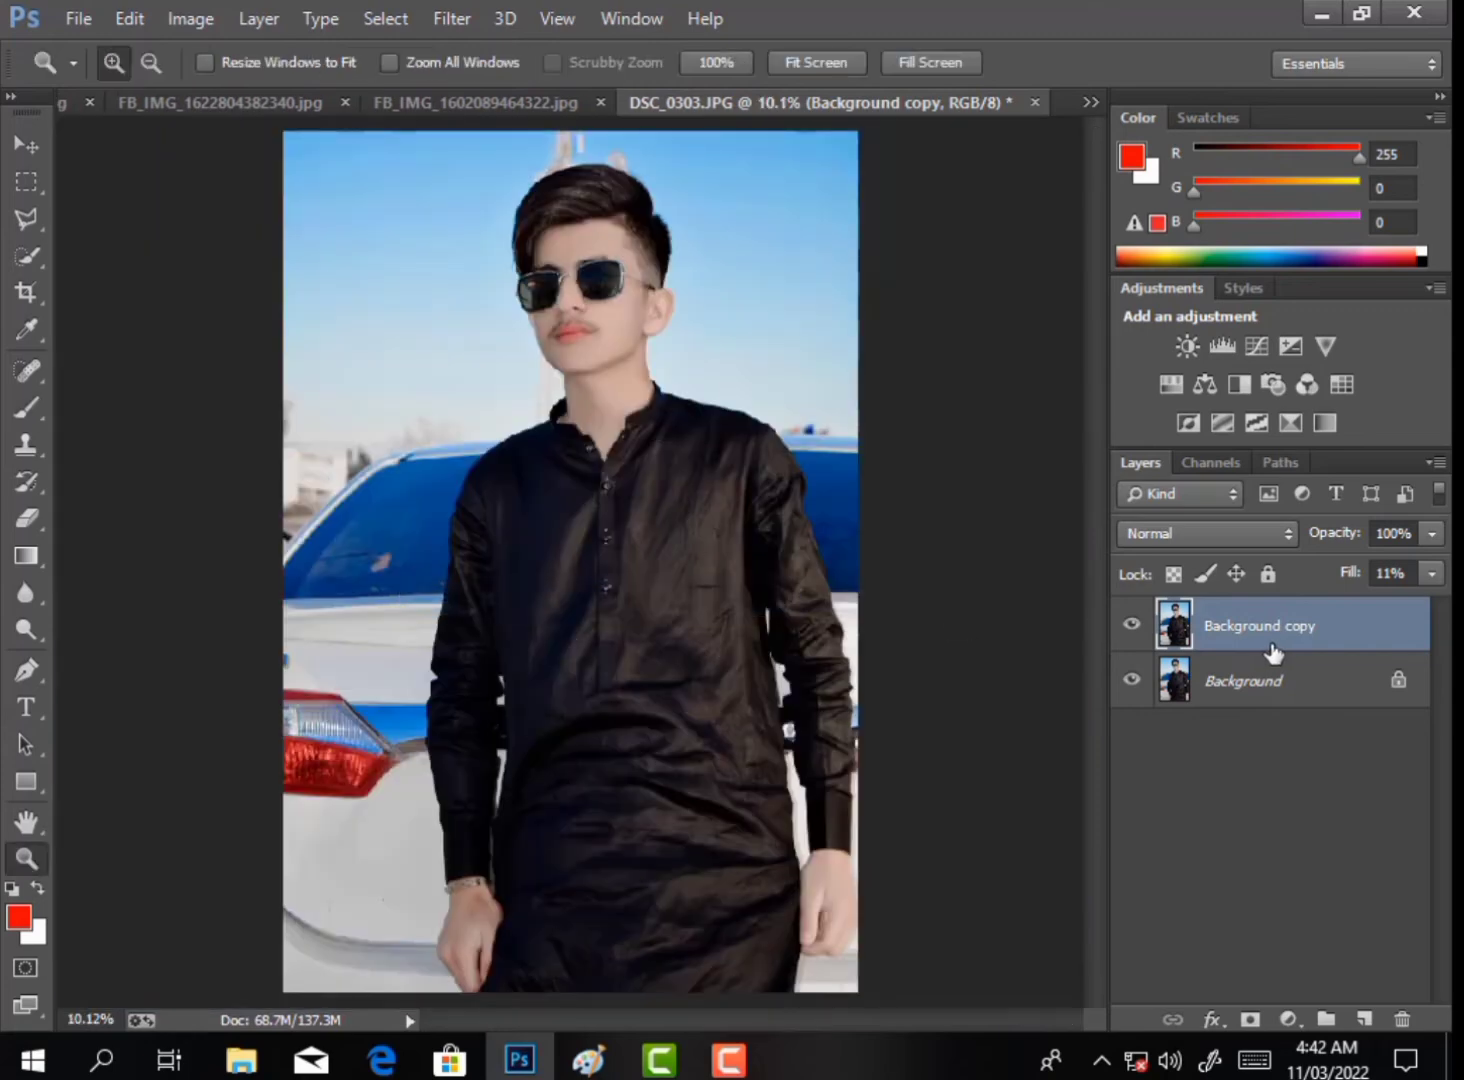
right_click(1271, 650)
left_click(866, 838)
Duplicate the Background layer and run Apply Image on the copy with Multiply blending at 100% opacity.
left_click_drag(1283, 637, 1366, 1018)
left_click(190, 18)
left_click(268, 424)
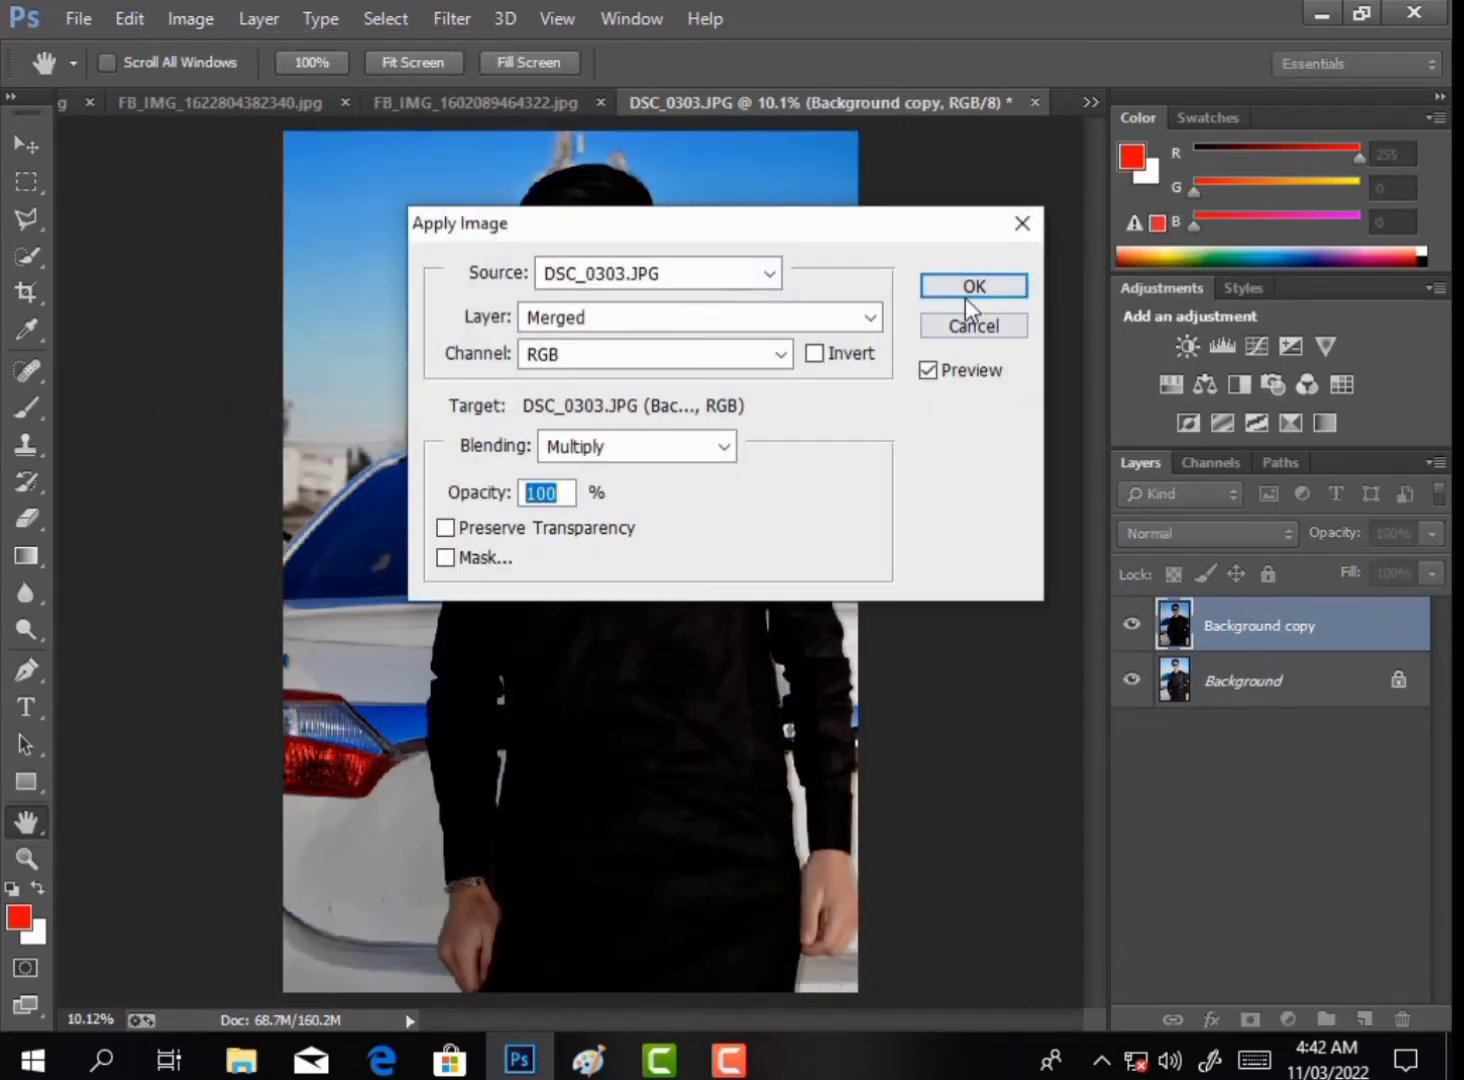
left_click(966, 290)
Compare the portrait with and without the Multiply effect by hiding and showing the Background copy.
left_click(457, 161)
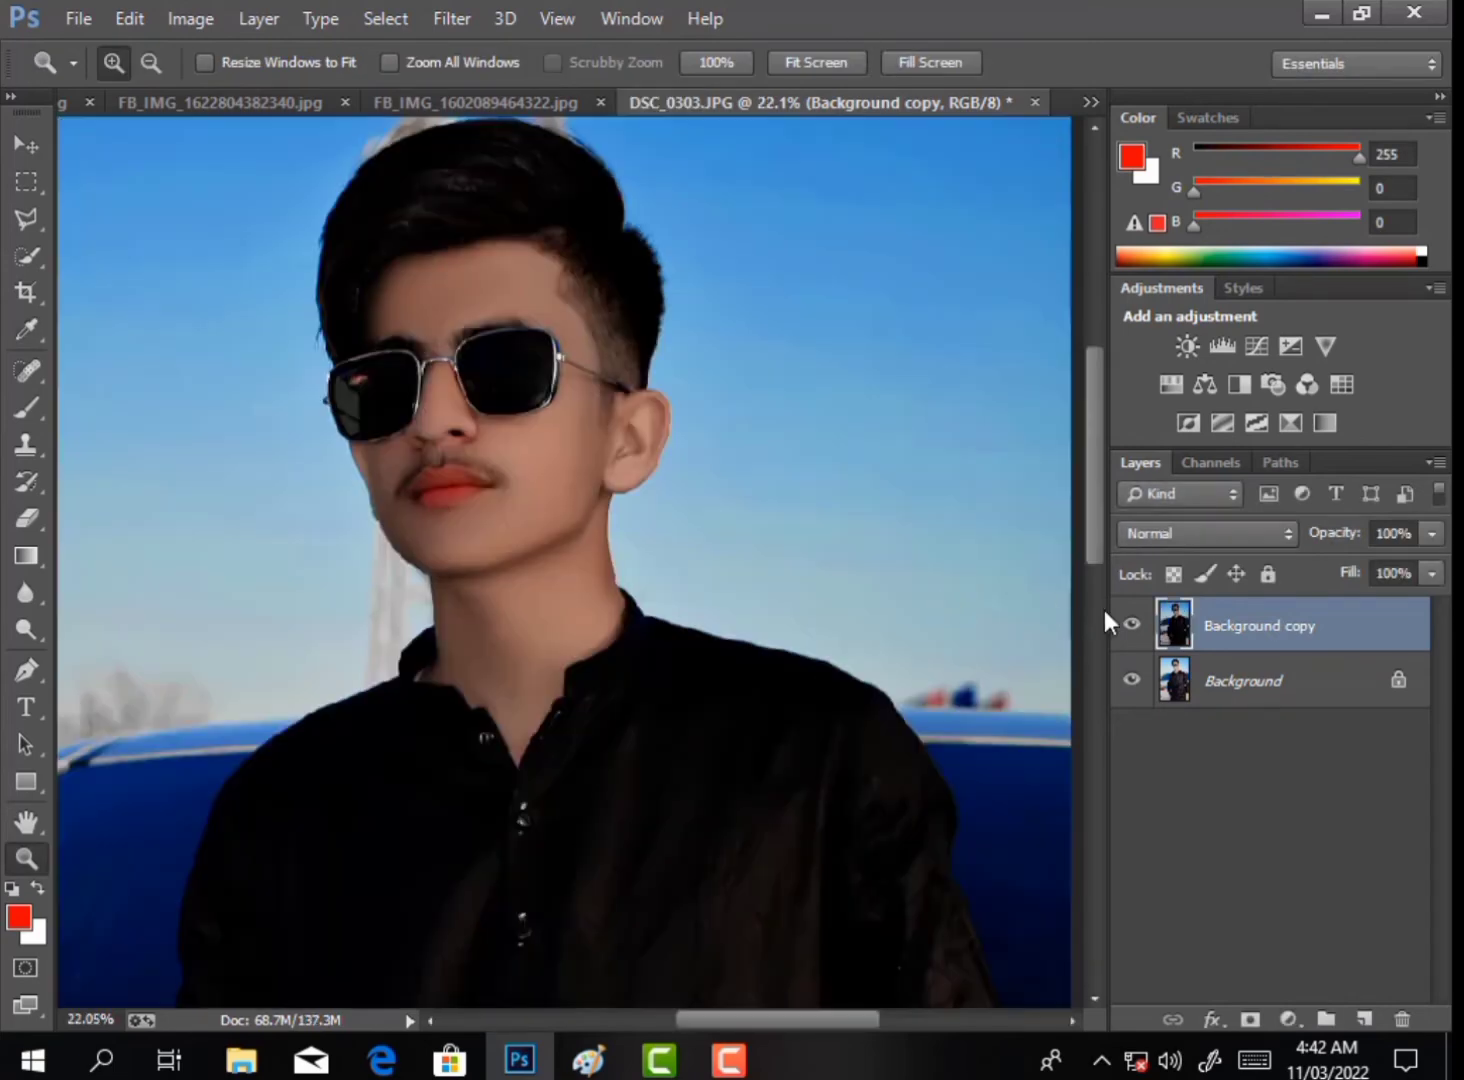
left_click(1131, 624)
key("ctrl+0")
left_click_drag(423, 178, 732, 484)
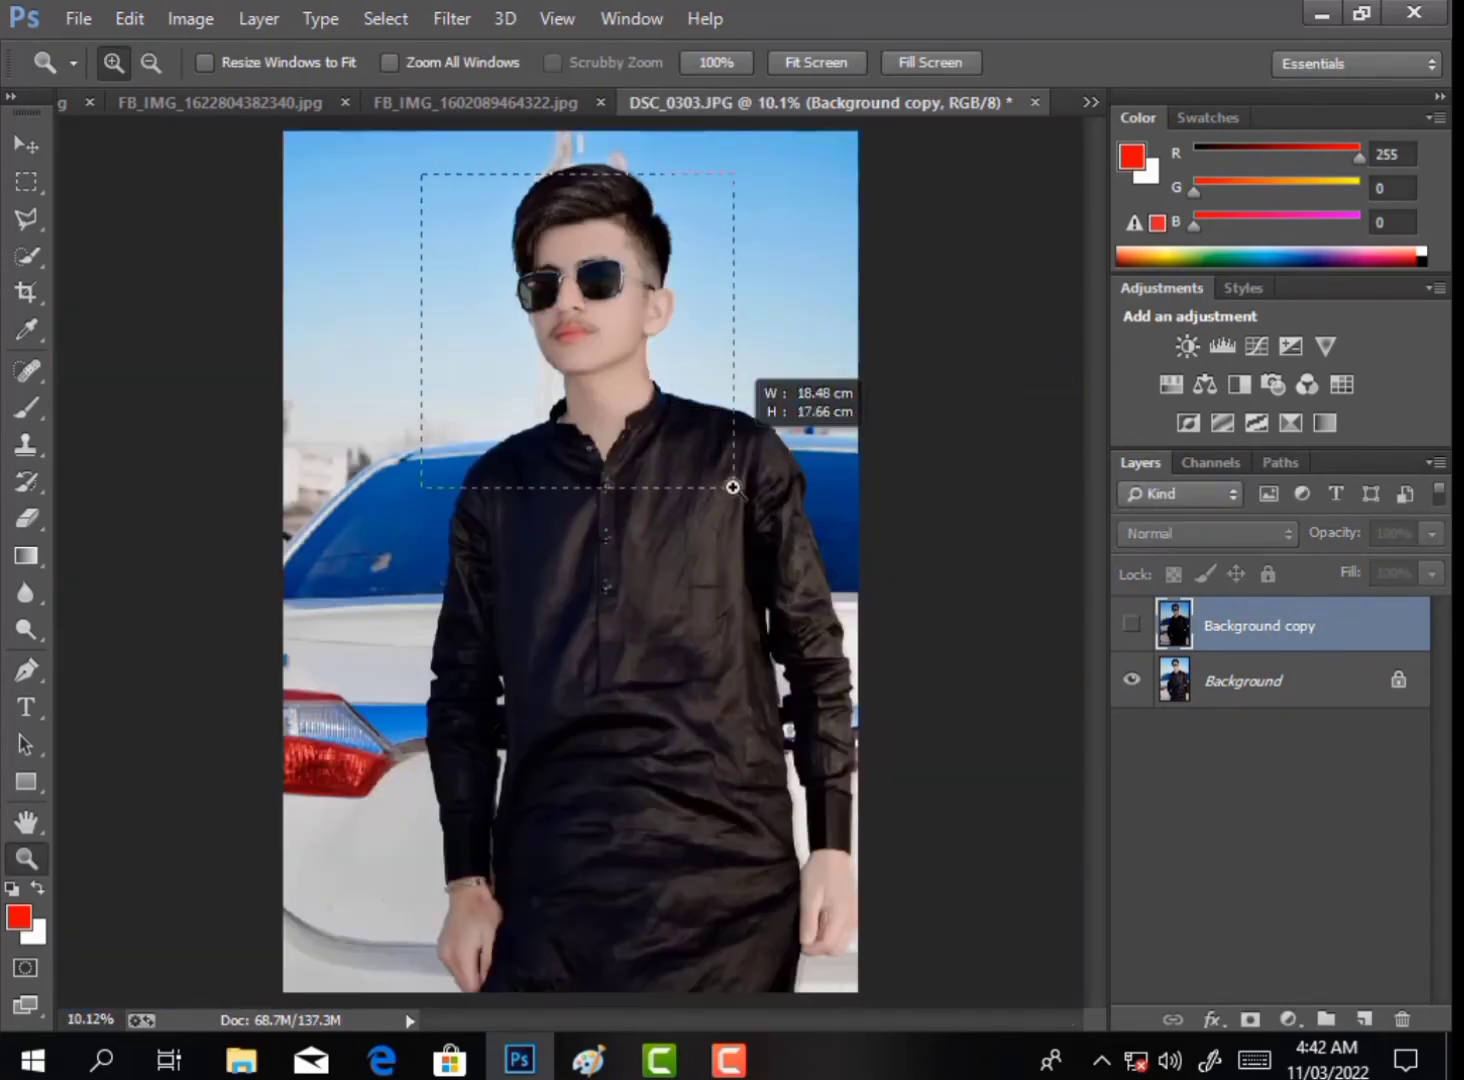
left_click(663, 490)
right_click(748, 500)
left_click(775, 500)
left_click(1131, 624)
Switch to a soft Eraser at 1842 px with 75% flow, keeping the Background copy as the active layer.
left_click_drag(855, 132, 425, 670)
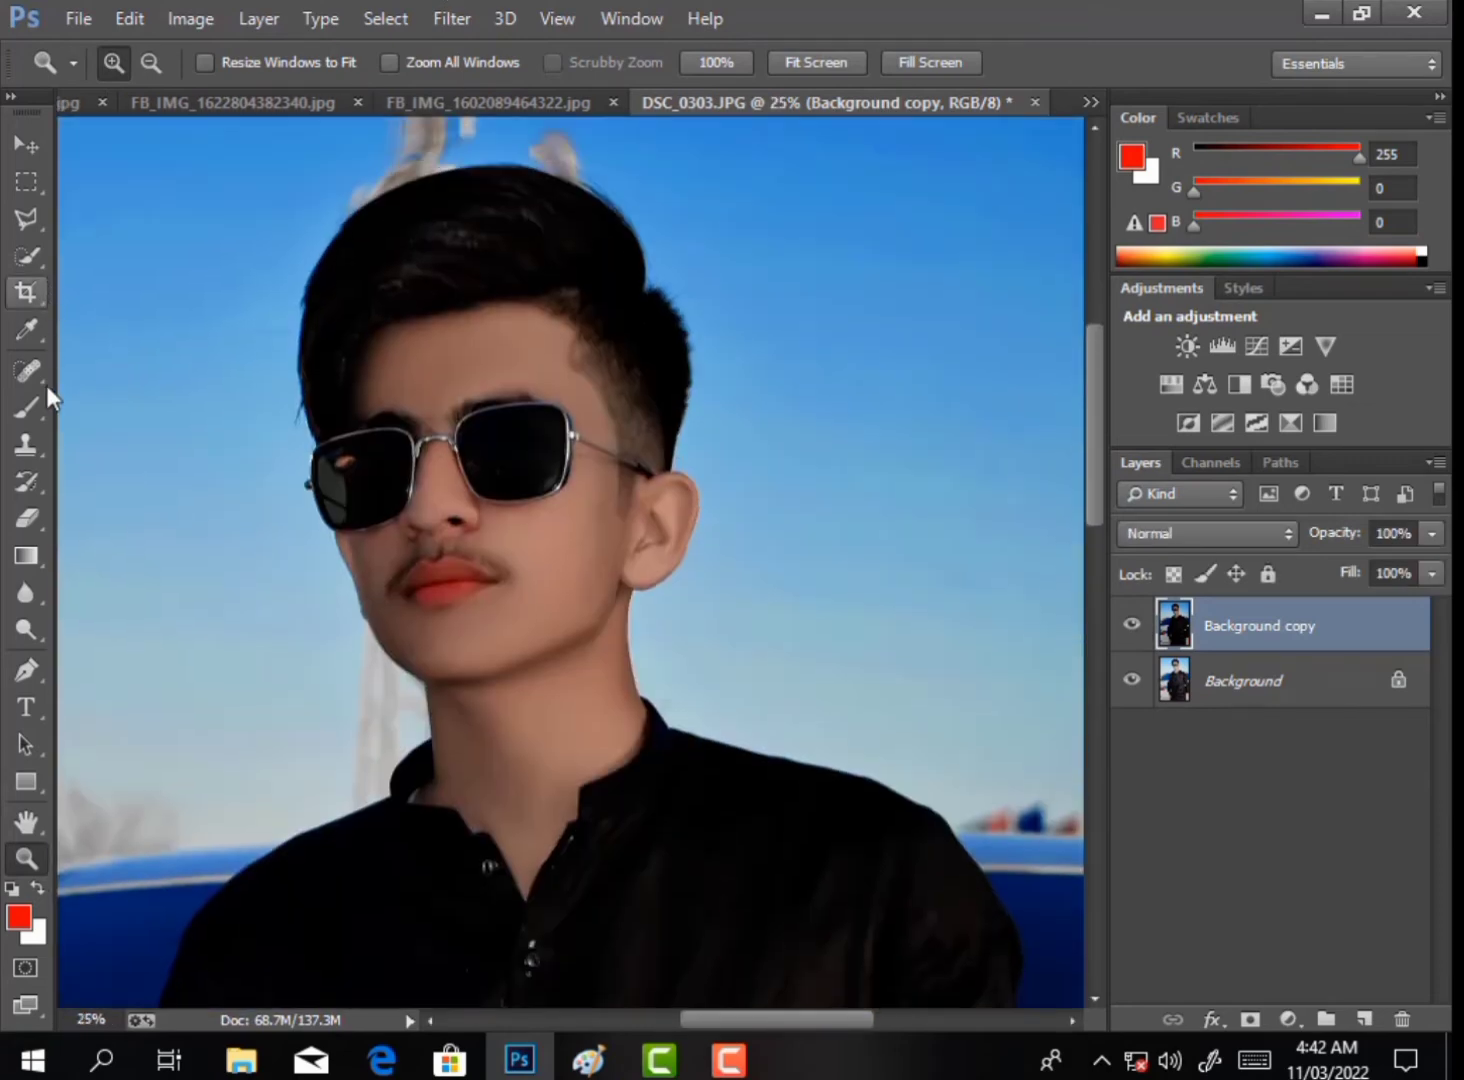
left_click(27, 484)
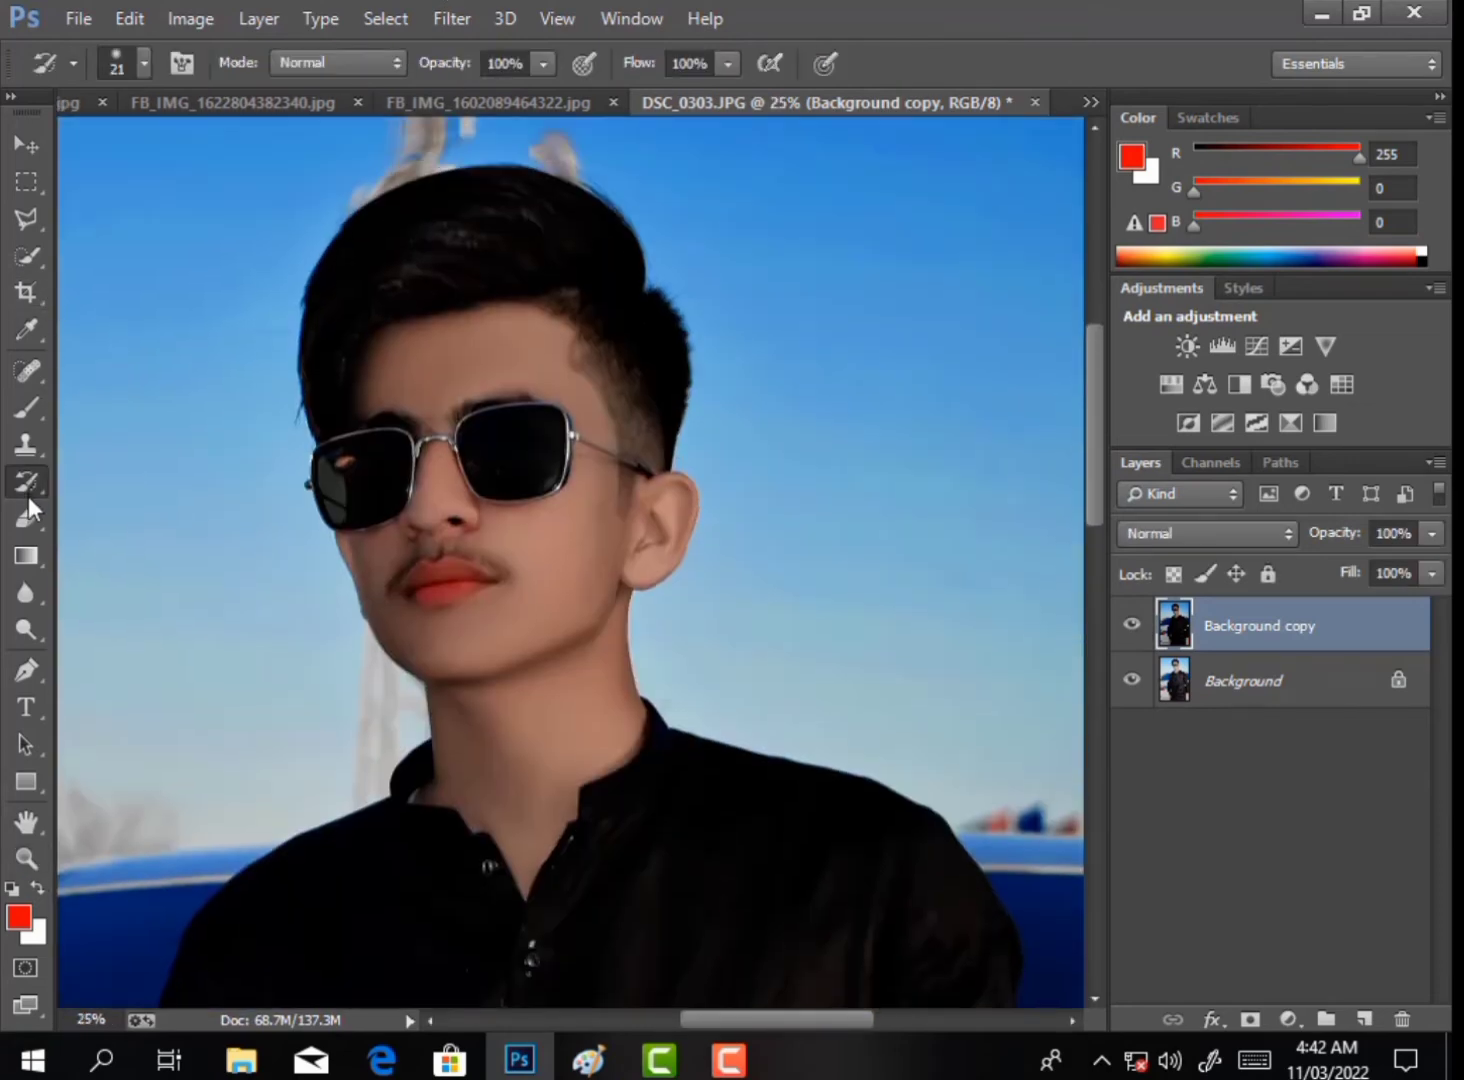
left_click(37, 888)
left_click(30, 519)
right_click(392, 521)
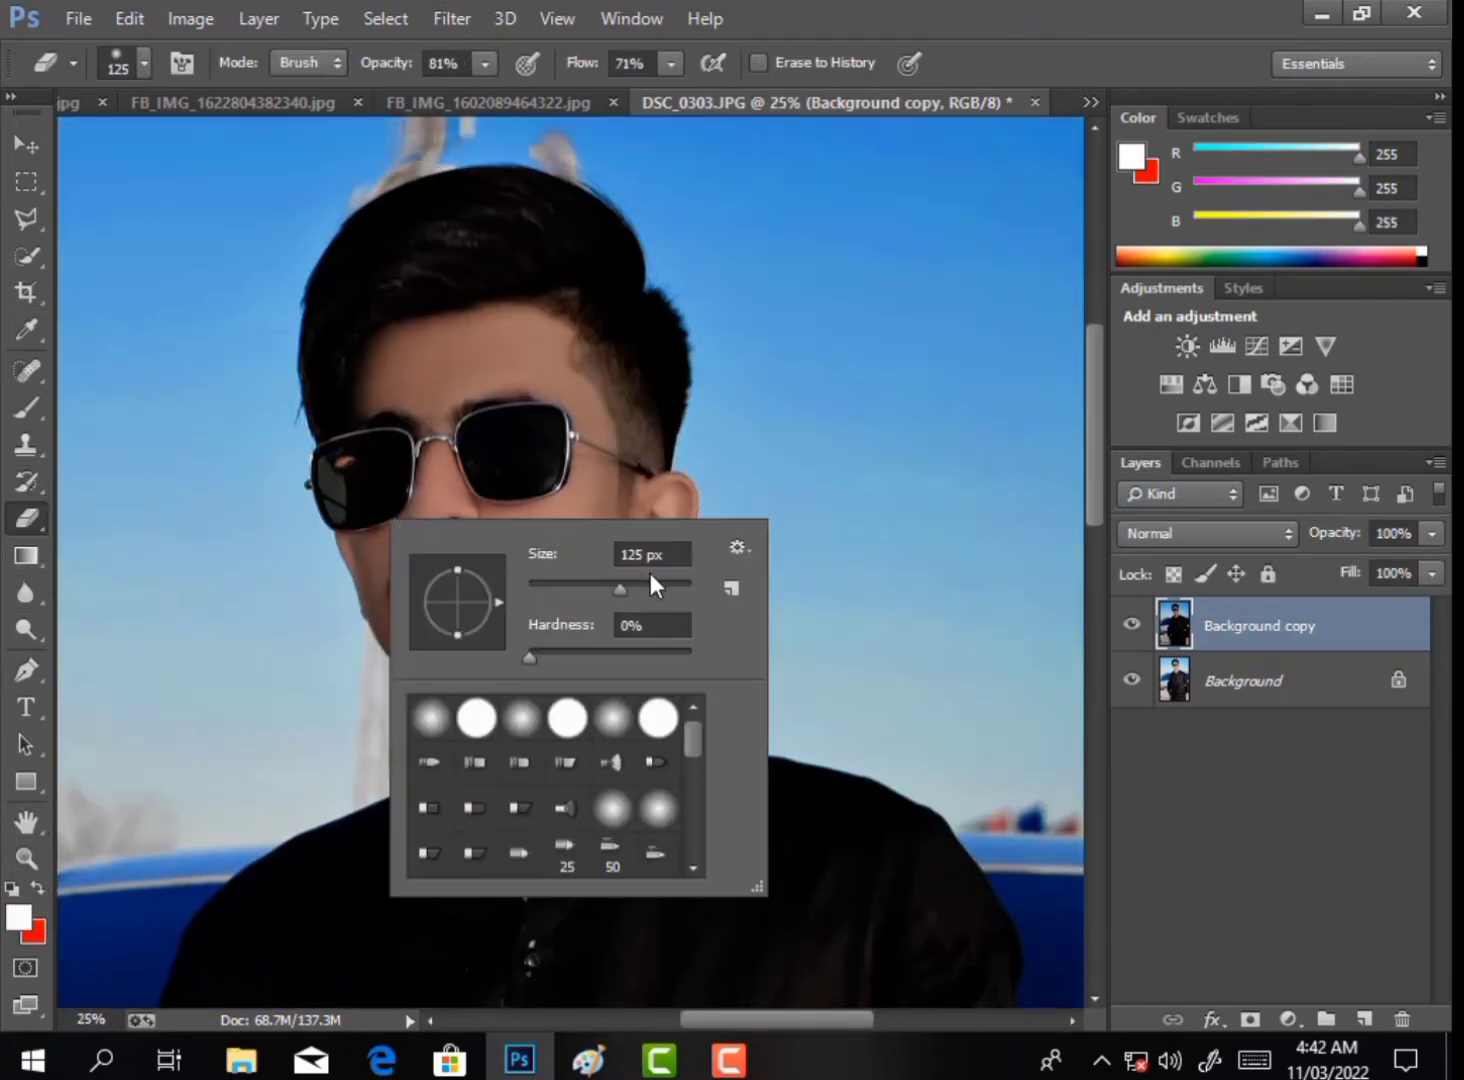
left_click(673, 587)
left_click(1239, 741)
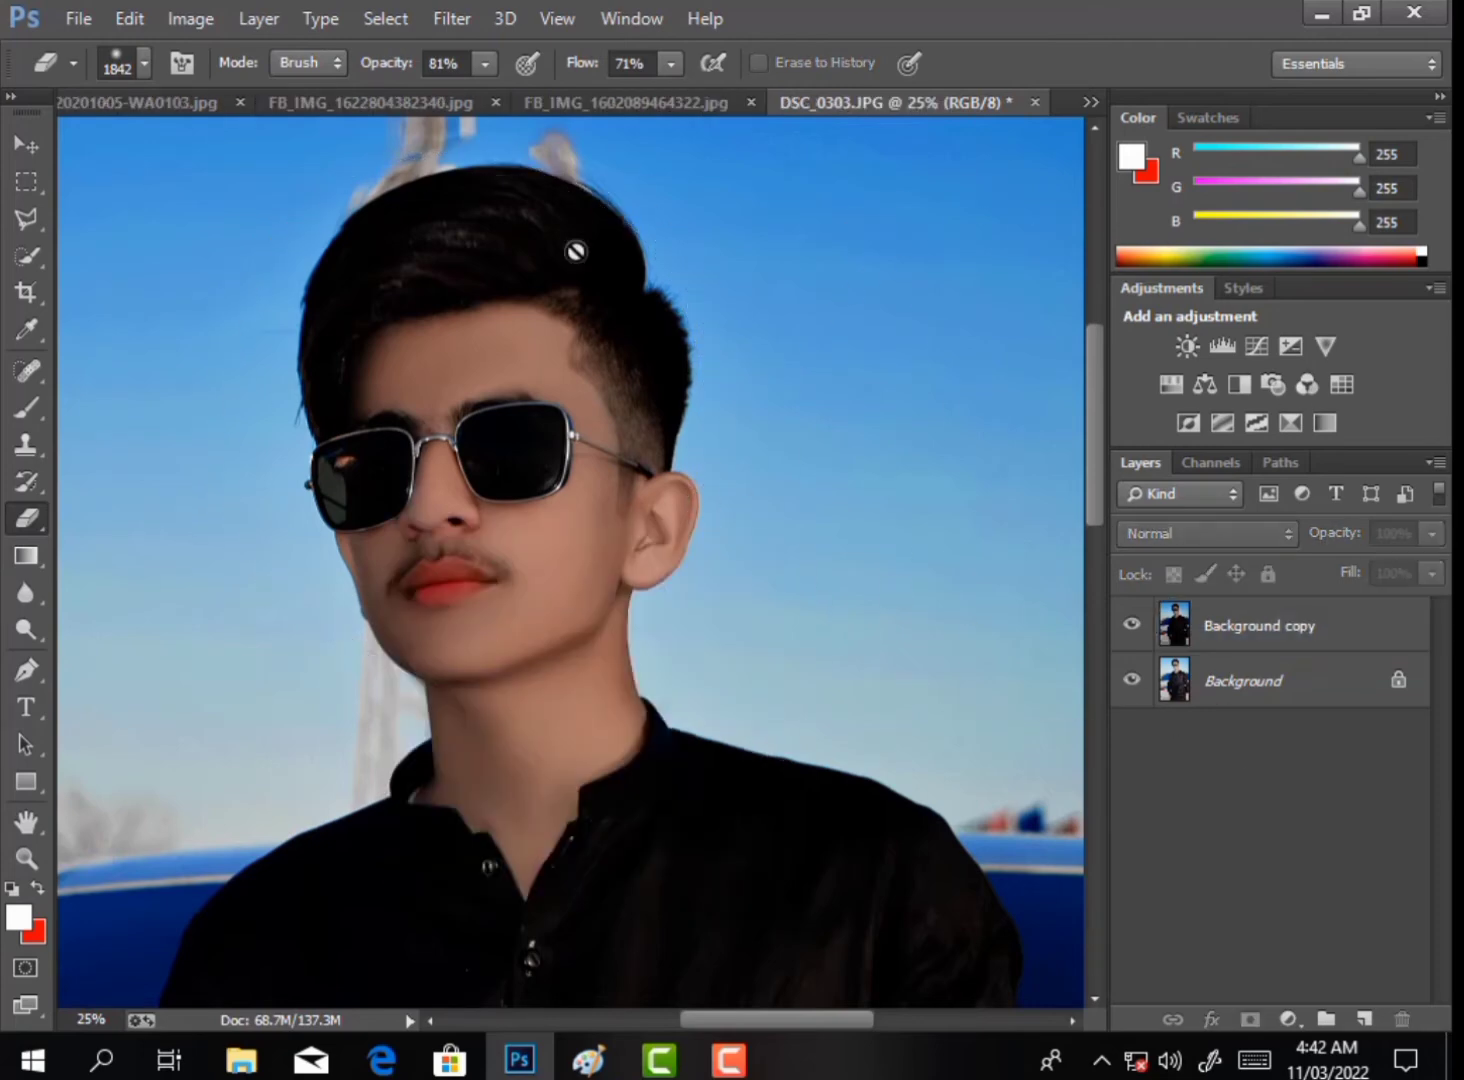
left_click(1213, 640)
left_click_drag(600, 75, 604, 75)
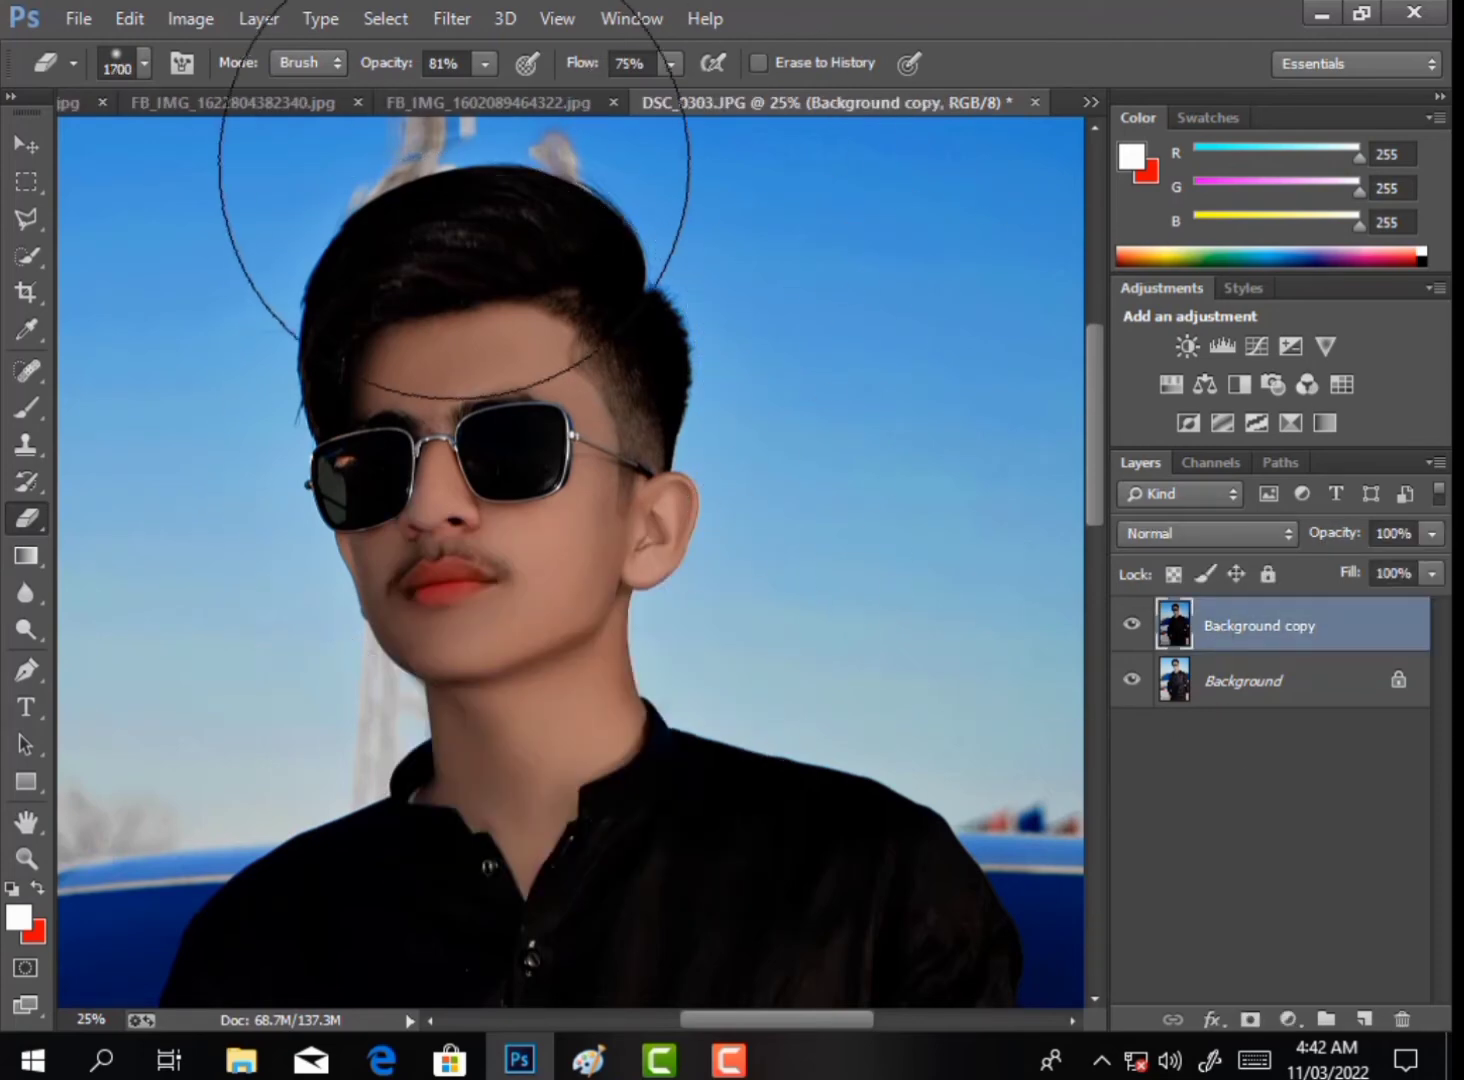
Reduce the Eraser to 800 px and erase the darkening over the face and neck.
key("bracketleft")
key("bracketleft")
key("bracketleft")
key("bracketleft")
key("bracketleft")
key("bracketleft")
key("bracketleft")
key("bracketleft")
key("bracketleft")
key("bracketleft")
mouse_move(422, 482)
left_mouse_down()
mouse_move(464, 586)
mouse_move(487, 727)
mouse_move(518, 753)
mouse_move(524, 682)
mouse_move(585, 560)
mouse_move(611, 550)
mouse_move(461, 408)
mouse_move(432, 454)
left_mouse_up()
mouse_move(526, 740)
left_mouse_down()
mouse_move(511, 639)
mouse_move(586, 493)
mouse_move(523, 486)
mouse_move(432, 444)
left_mouse_up()
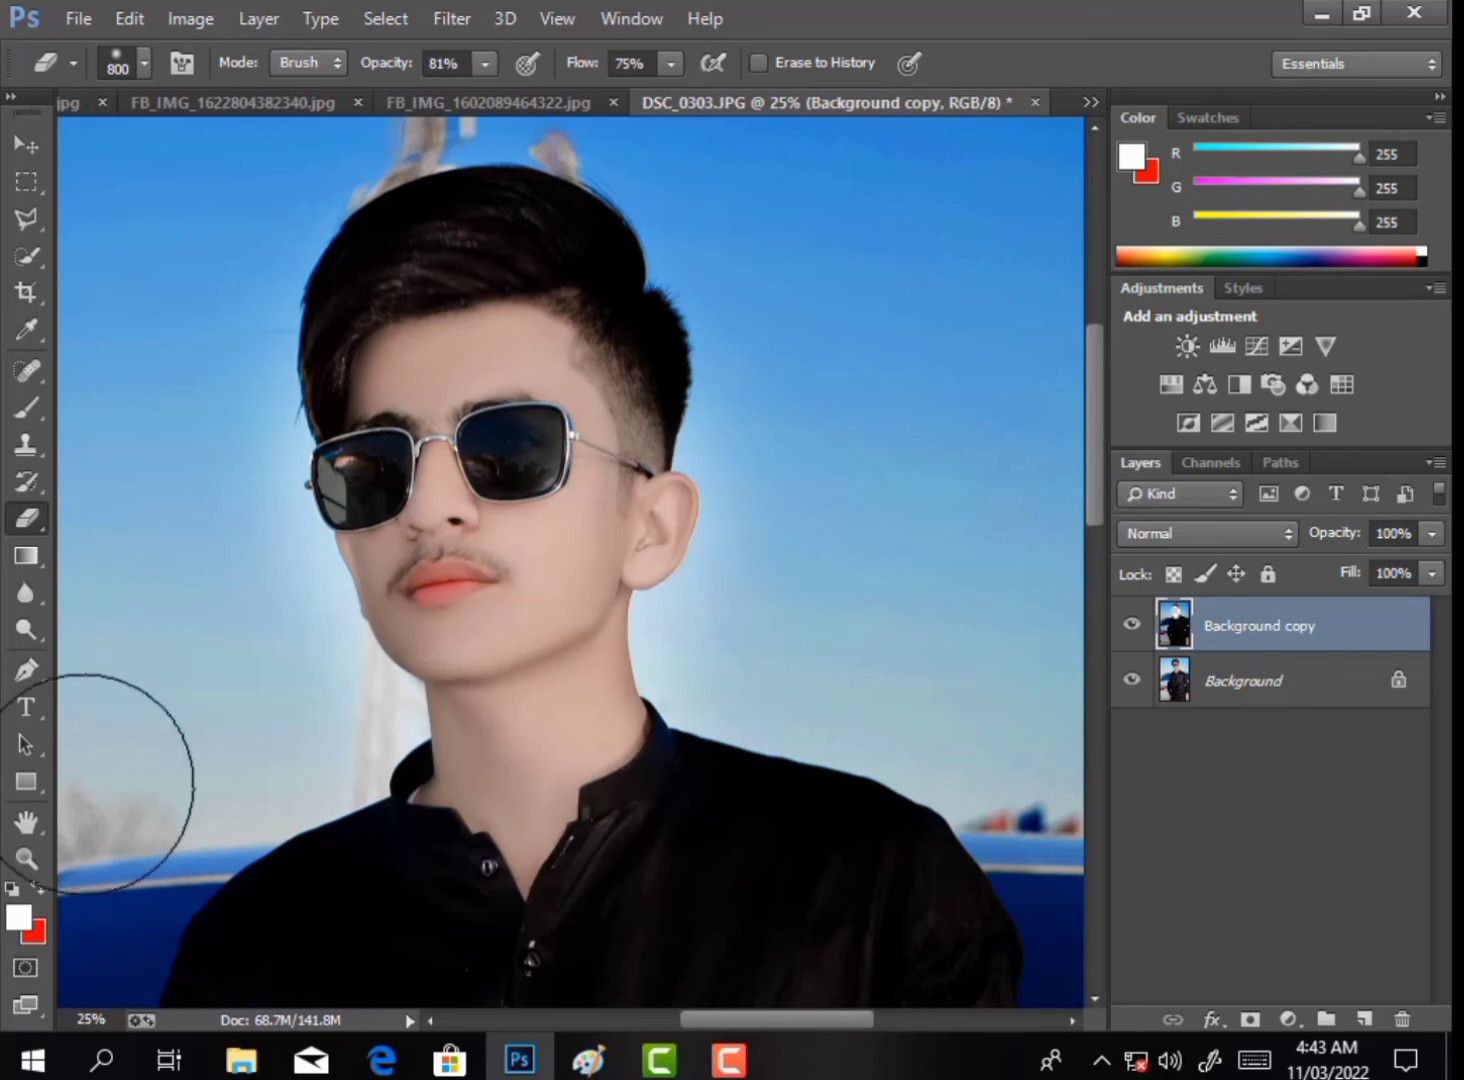
Select both hands on the Background copy with Quick Selection and feather the selection by 0.7 pixels.
key("z")
right_click(514, 530)
left_click(597, 550)
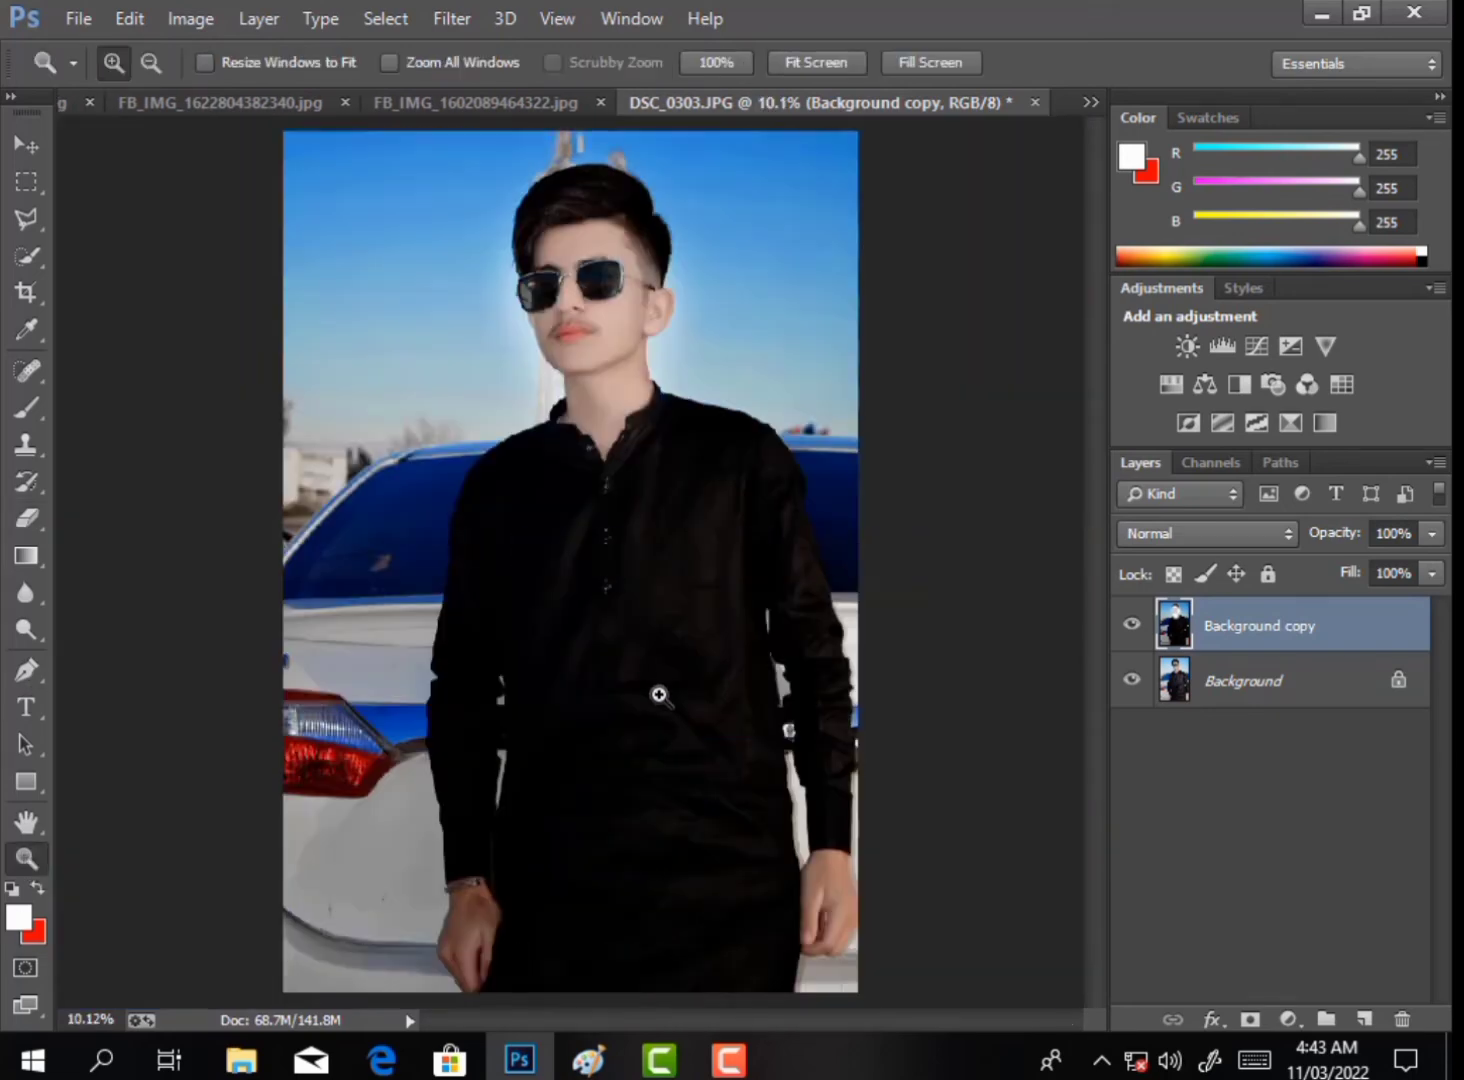
left_click(659, 695)
left_click(659, 695)
key("w")
scroll(300, 710, "down", 2)
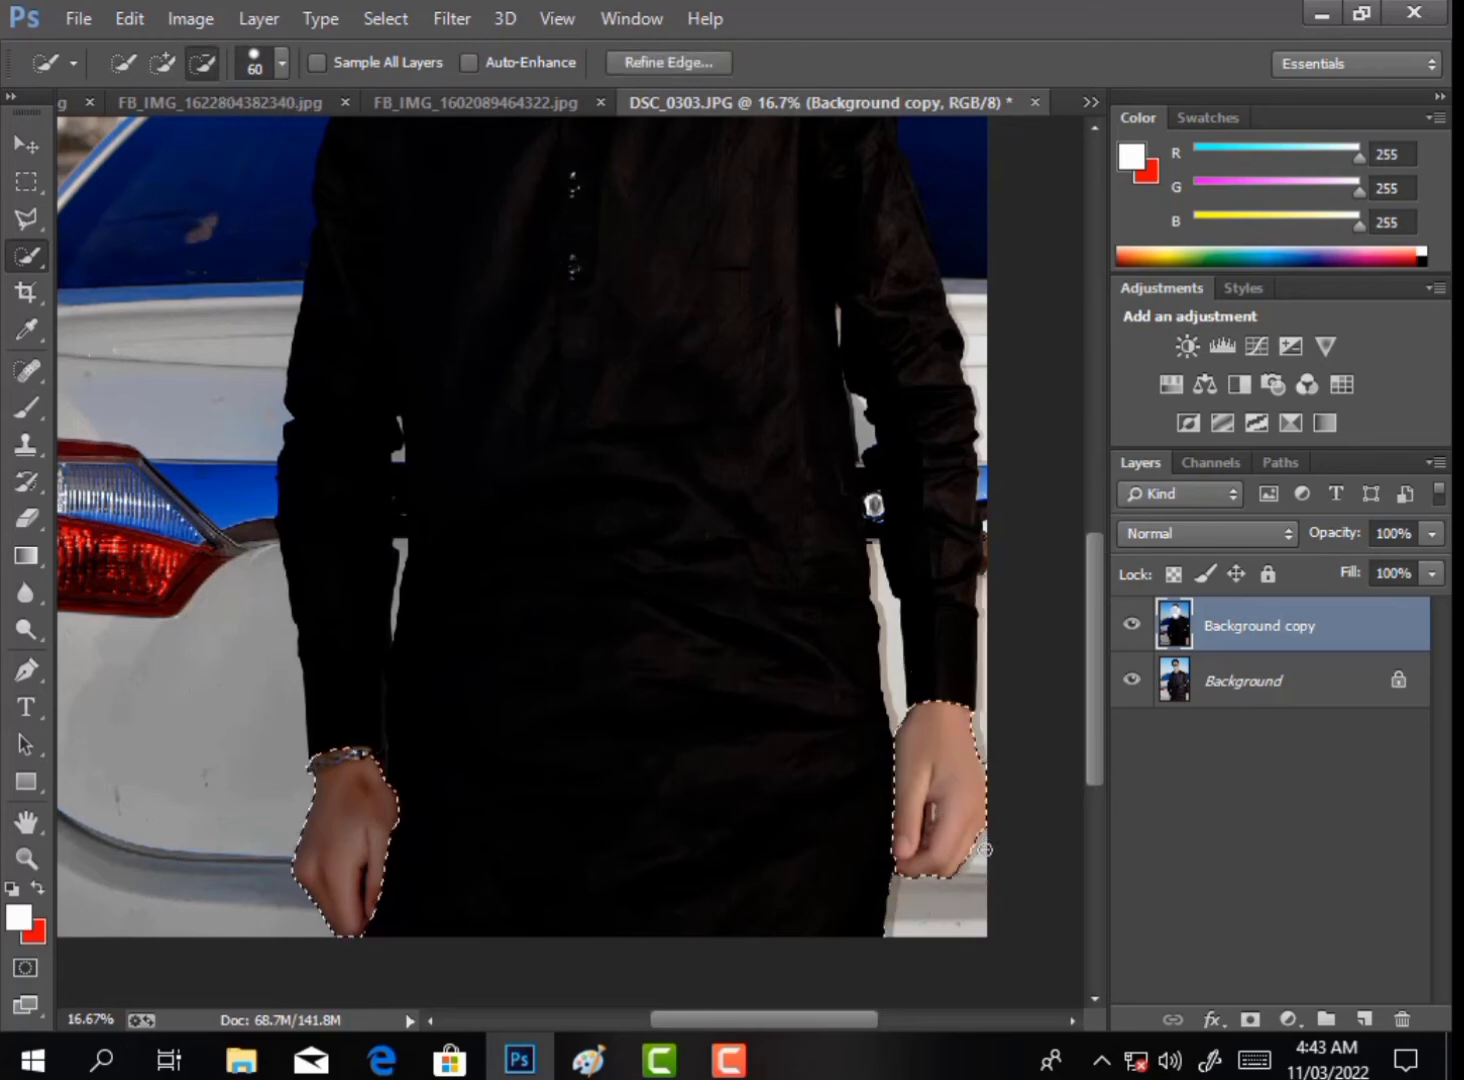
right_click(652, 402)
left_click(876, 507)
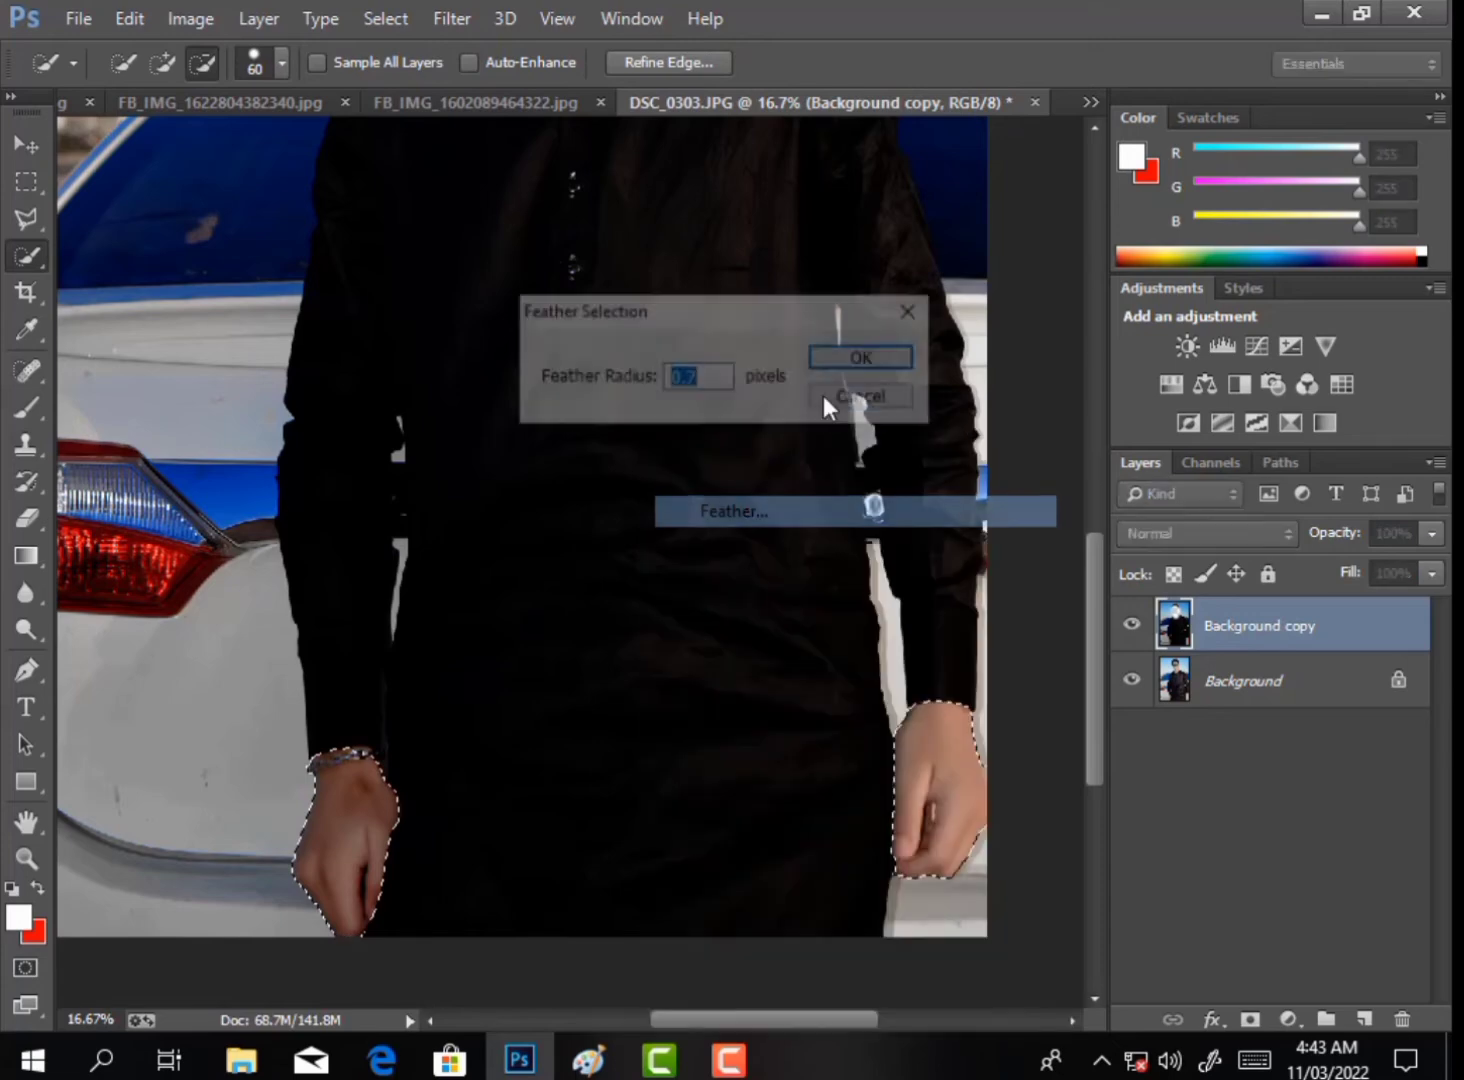
left_click(866, 356)
Erase the darkening from the selected hands on the Background copy, and clear the selection.
left_click(33, 519)
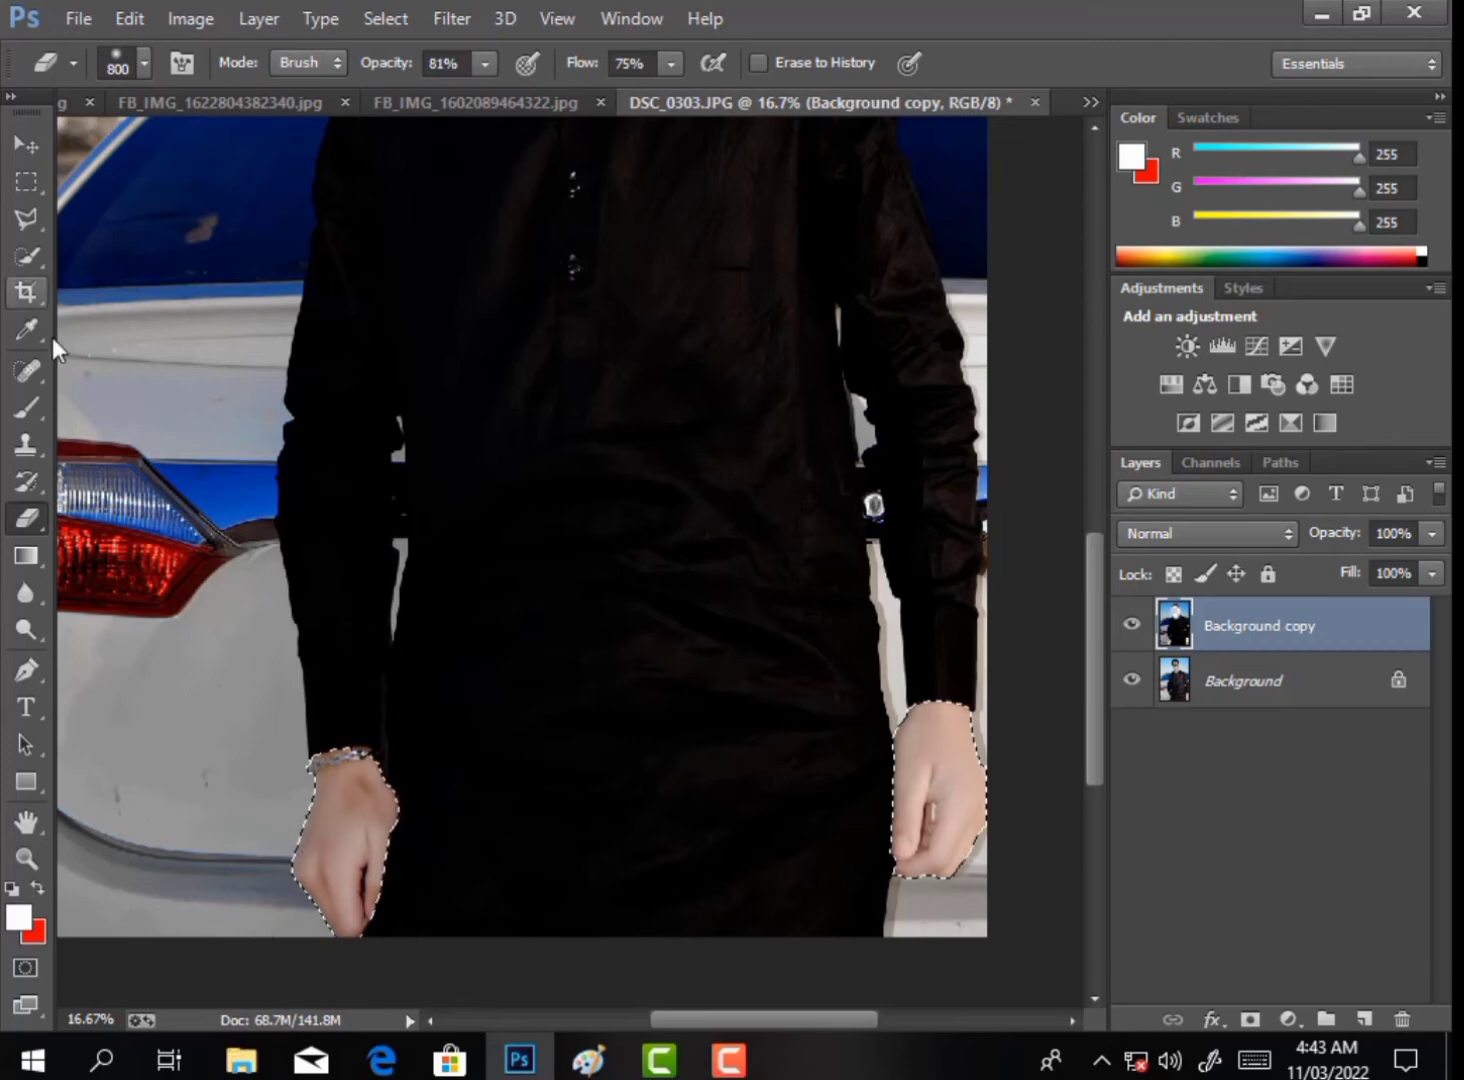
left_click(27, 255)
right_click(197, 222)
left_click(240, 240)
Lower the Background copy's fill to 73% while viewing the whole image.
left_click(27, 855)
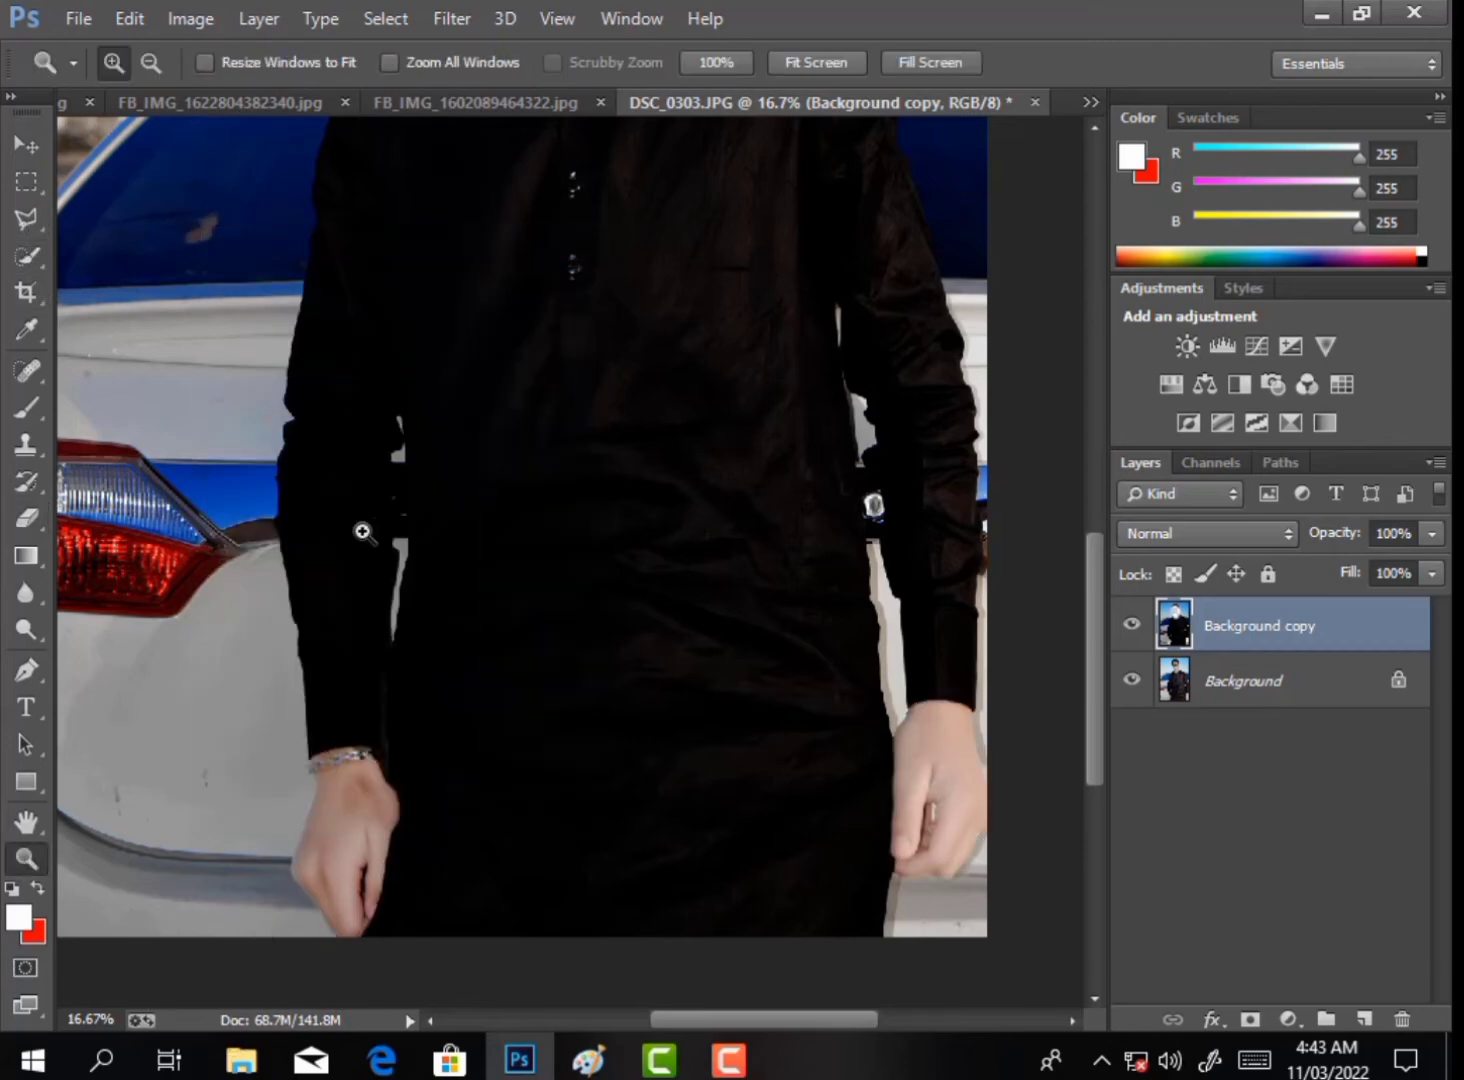
right_click(392, 540)
left_click(565, 565)
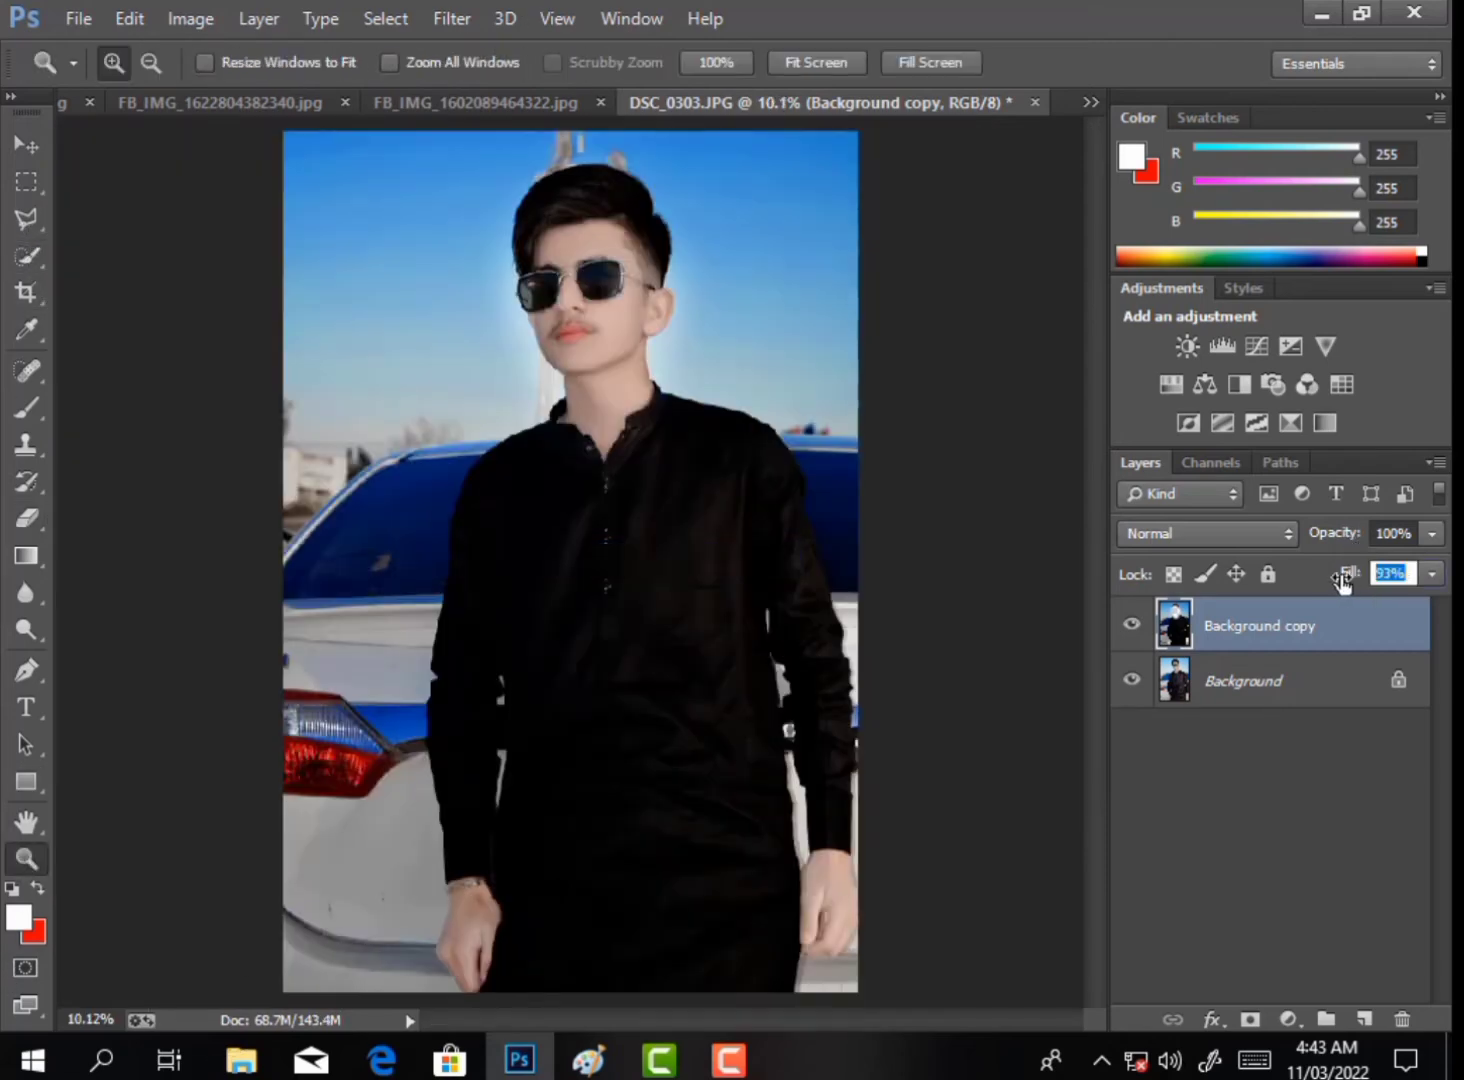
left_click_drag(1341, 583, 1319, 590)
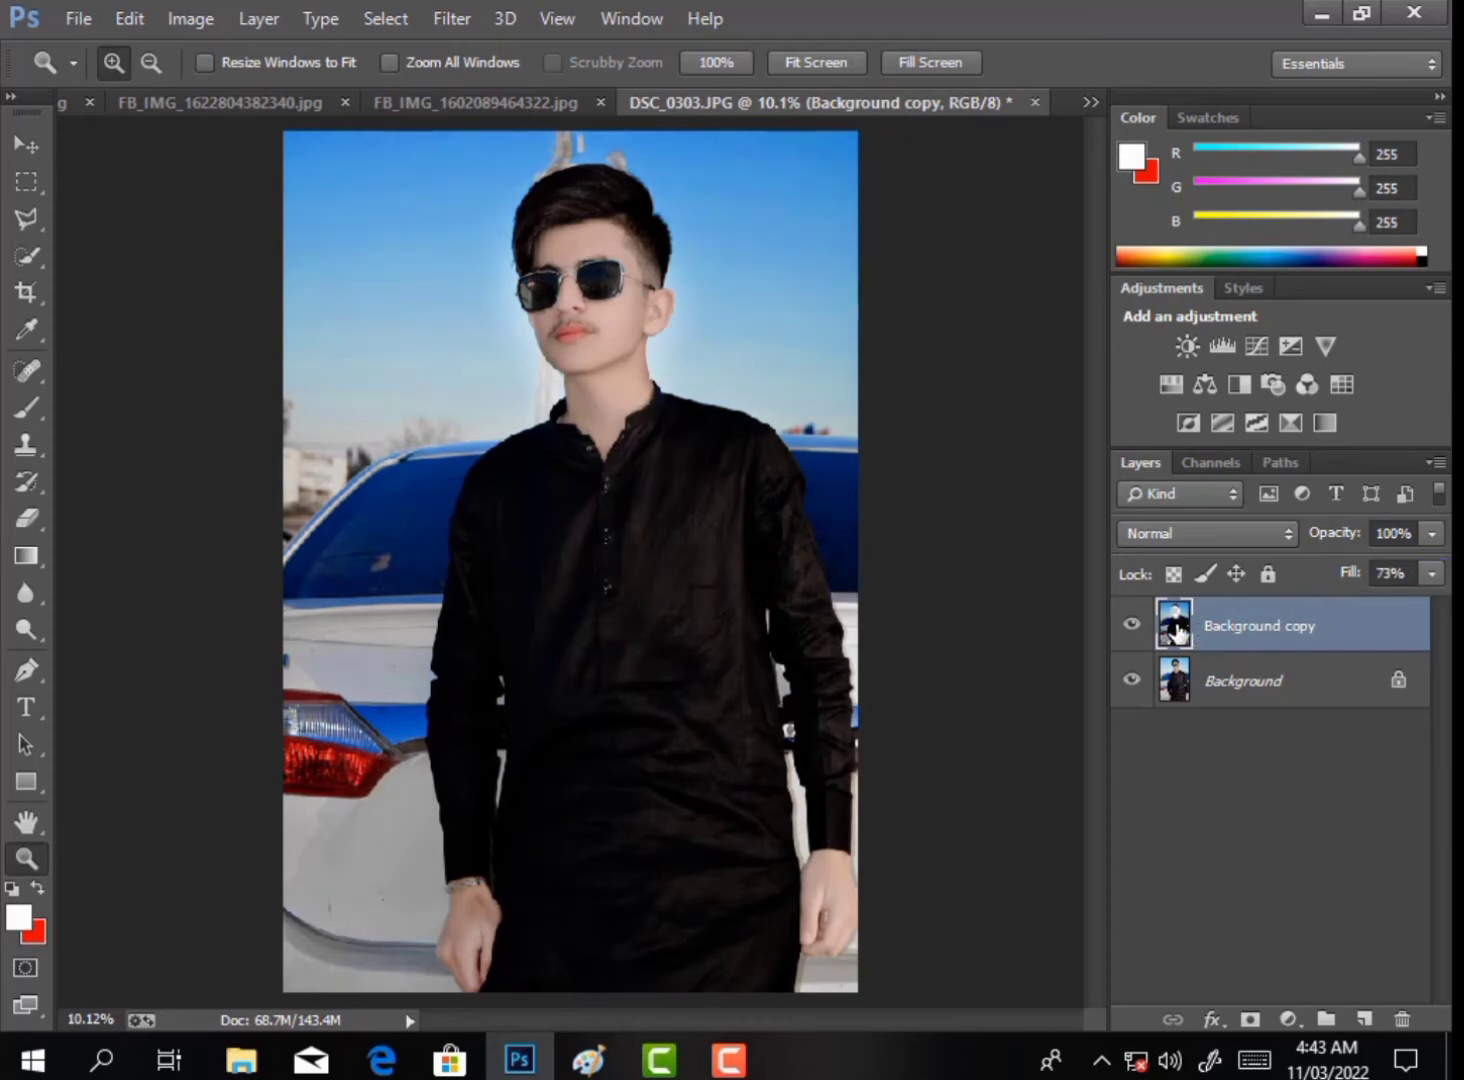
Compare the image with and without the Background copy, and merge the visible layers.
left_click(1131, 624)
left_click(1131, 624)
right_click(1281, 640)
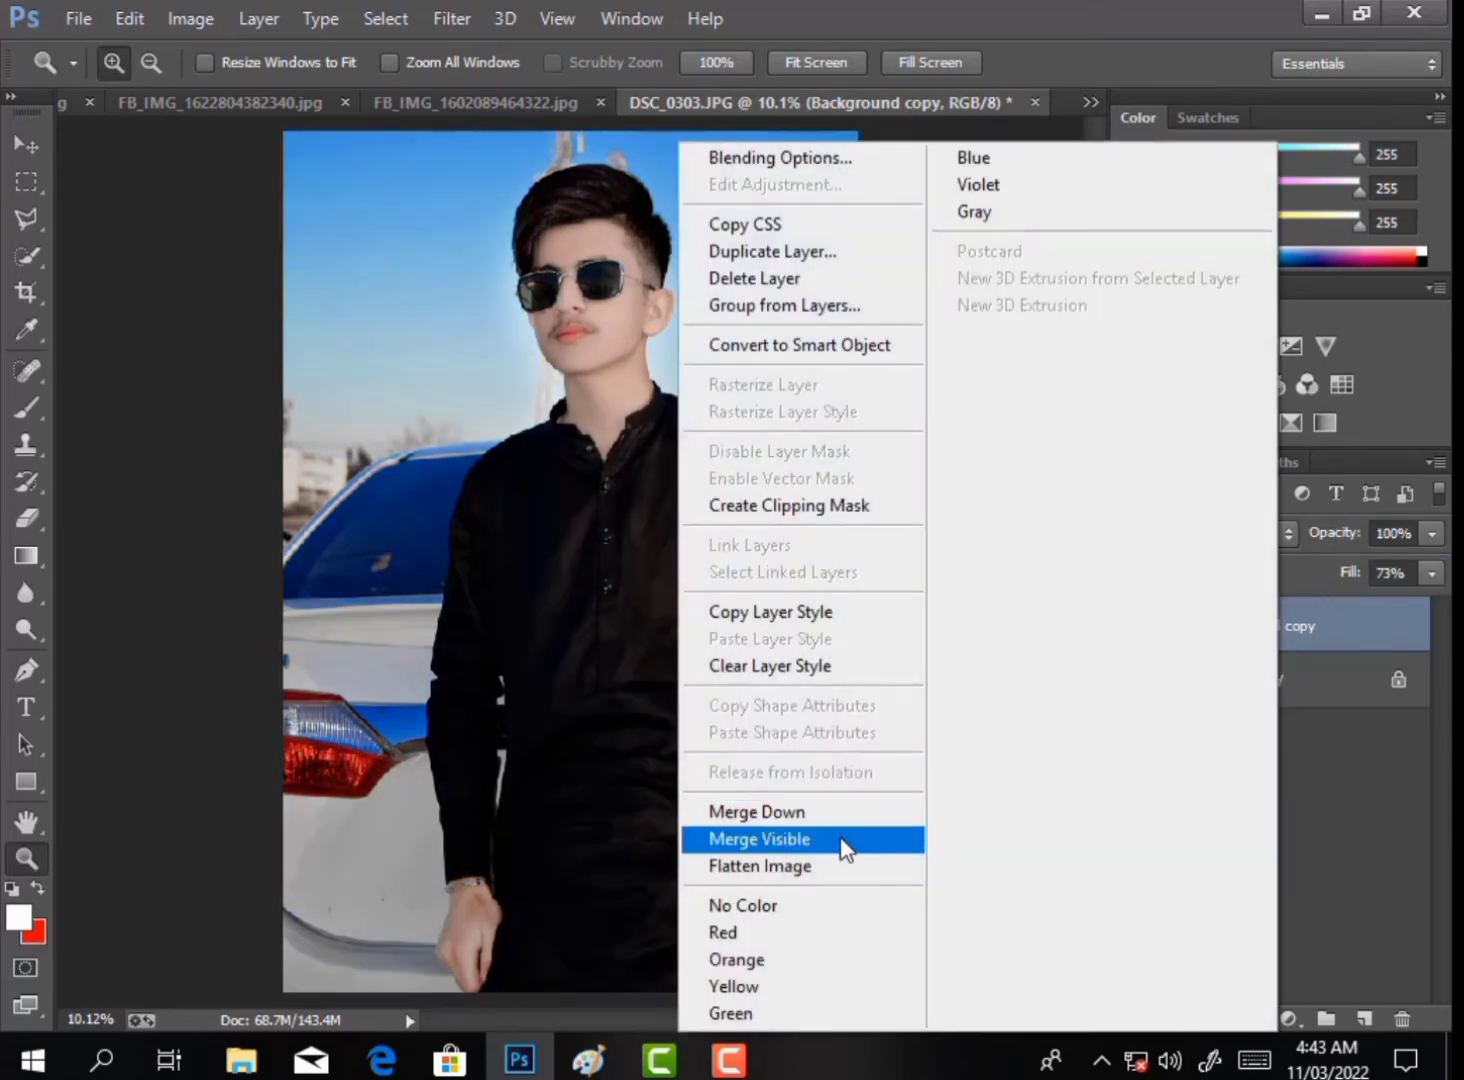
left_click(759, 839)
Add a Color Lookup adjustment, try several 3DLUT files, and choose DropBlues.3DL.
left_click(1341, 384)
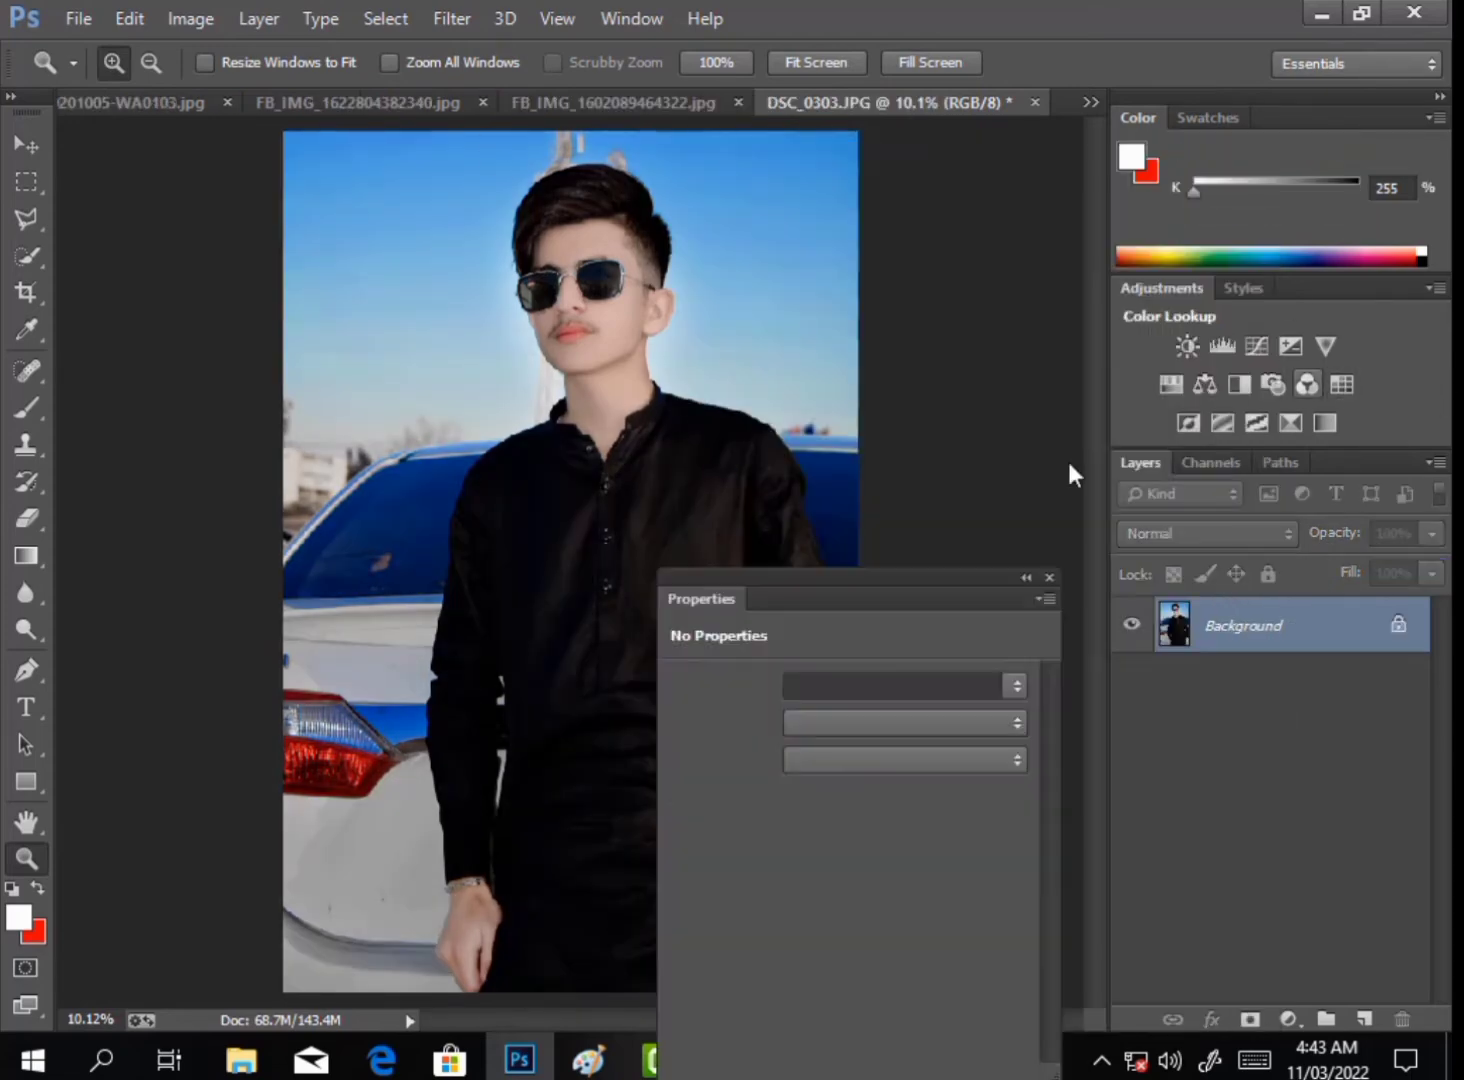
left_click(840, 686)
left_click(880, 173)
scroll(868, 683, "down", 2)
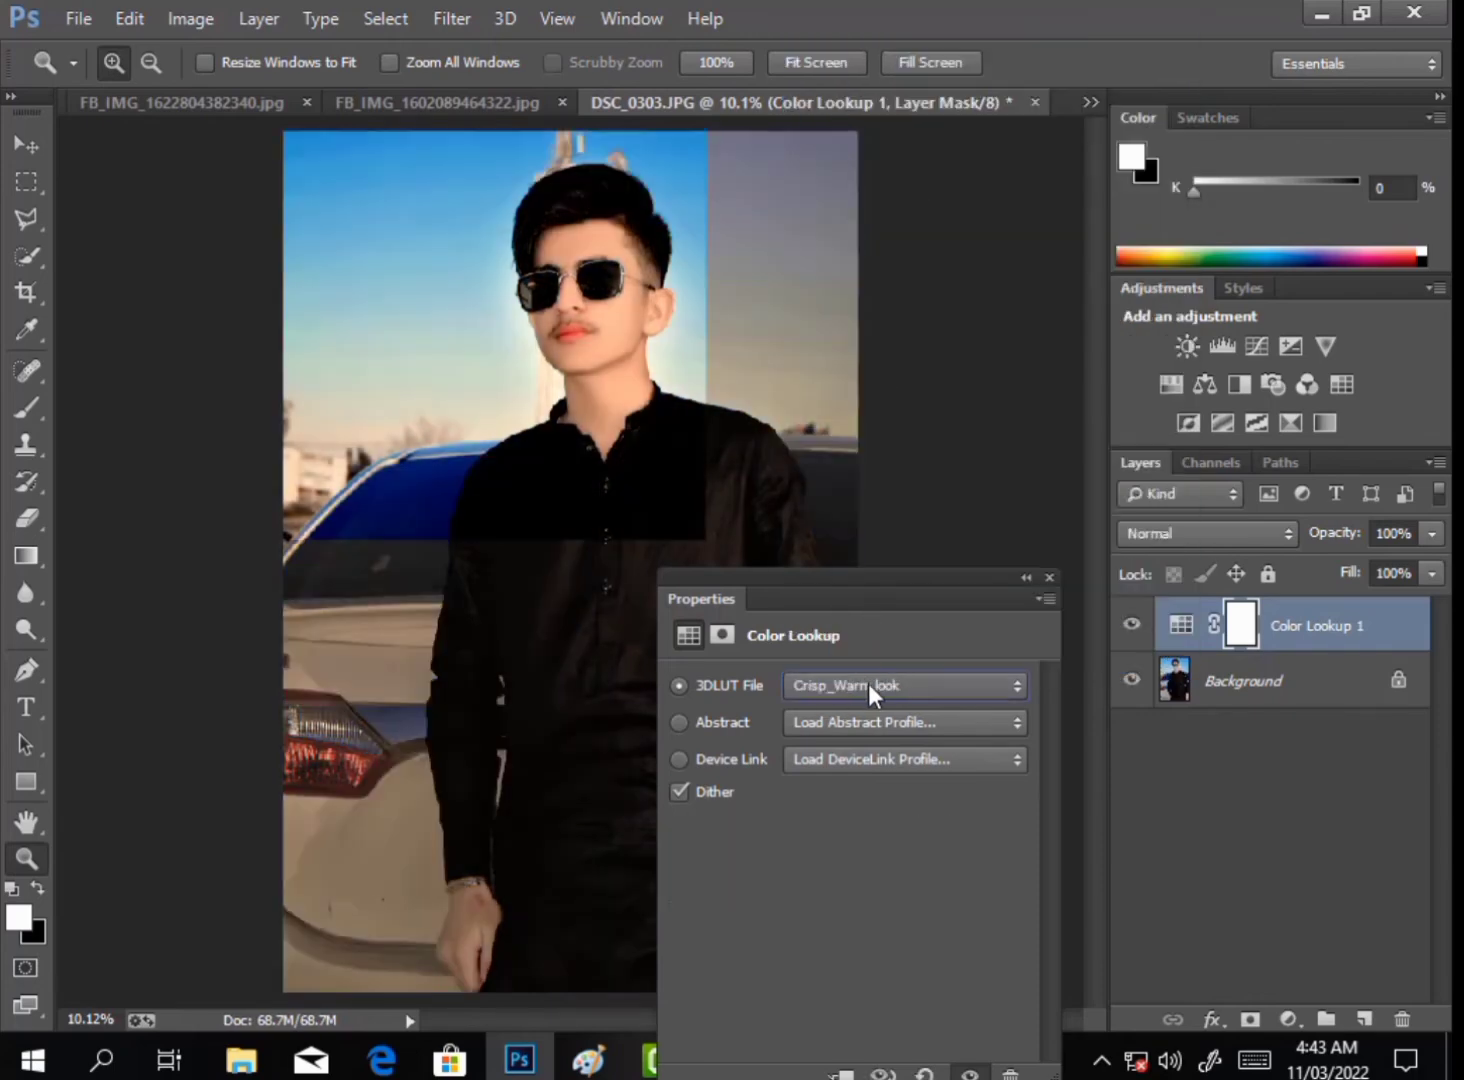
scroll(870, 681, "down", 1)
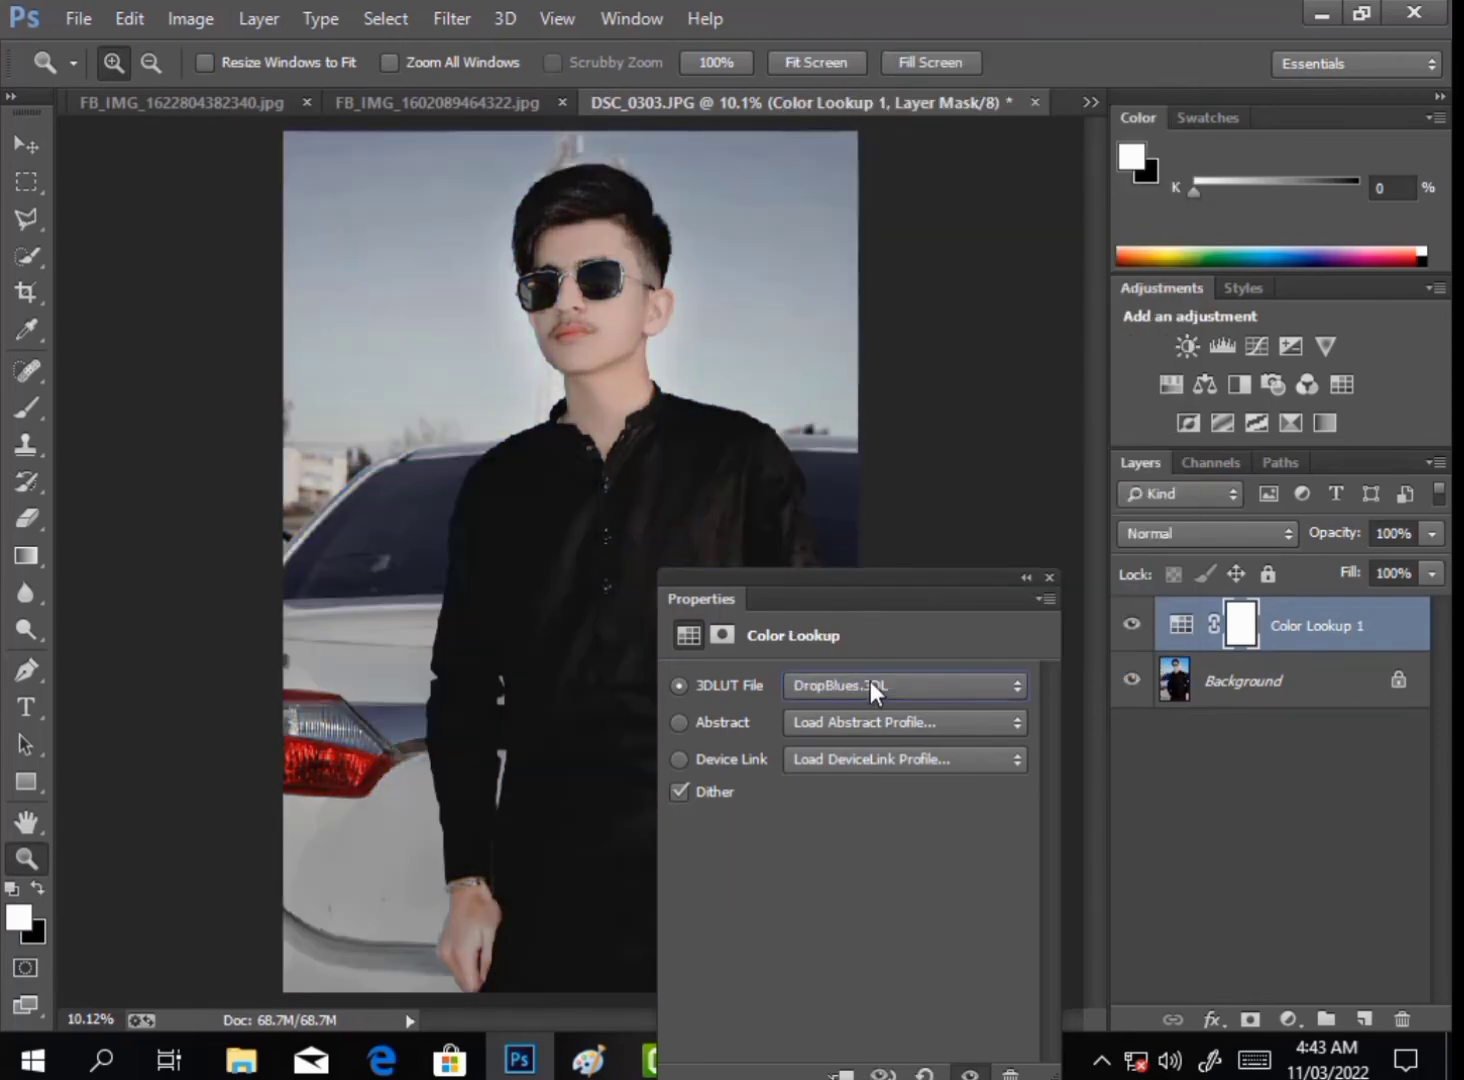
scroll(870, 681, "down", 1)
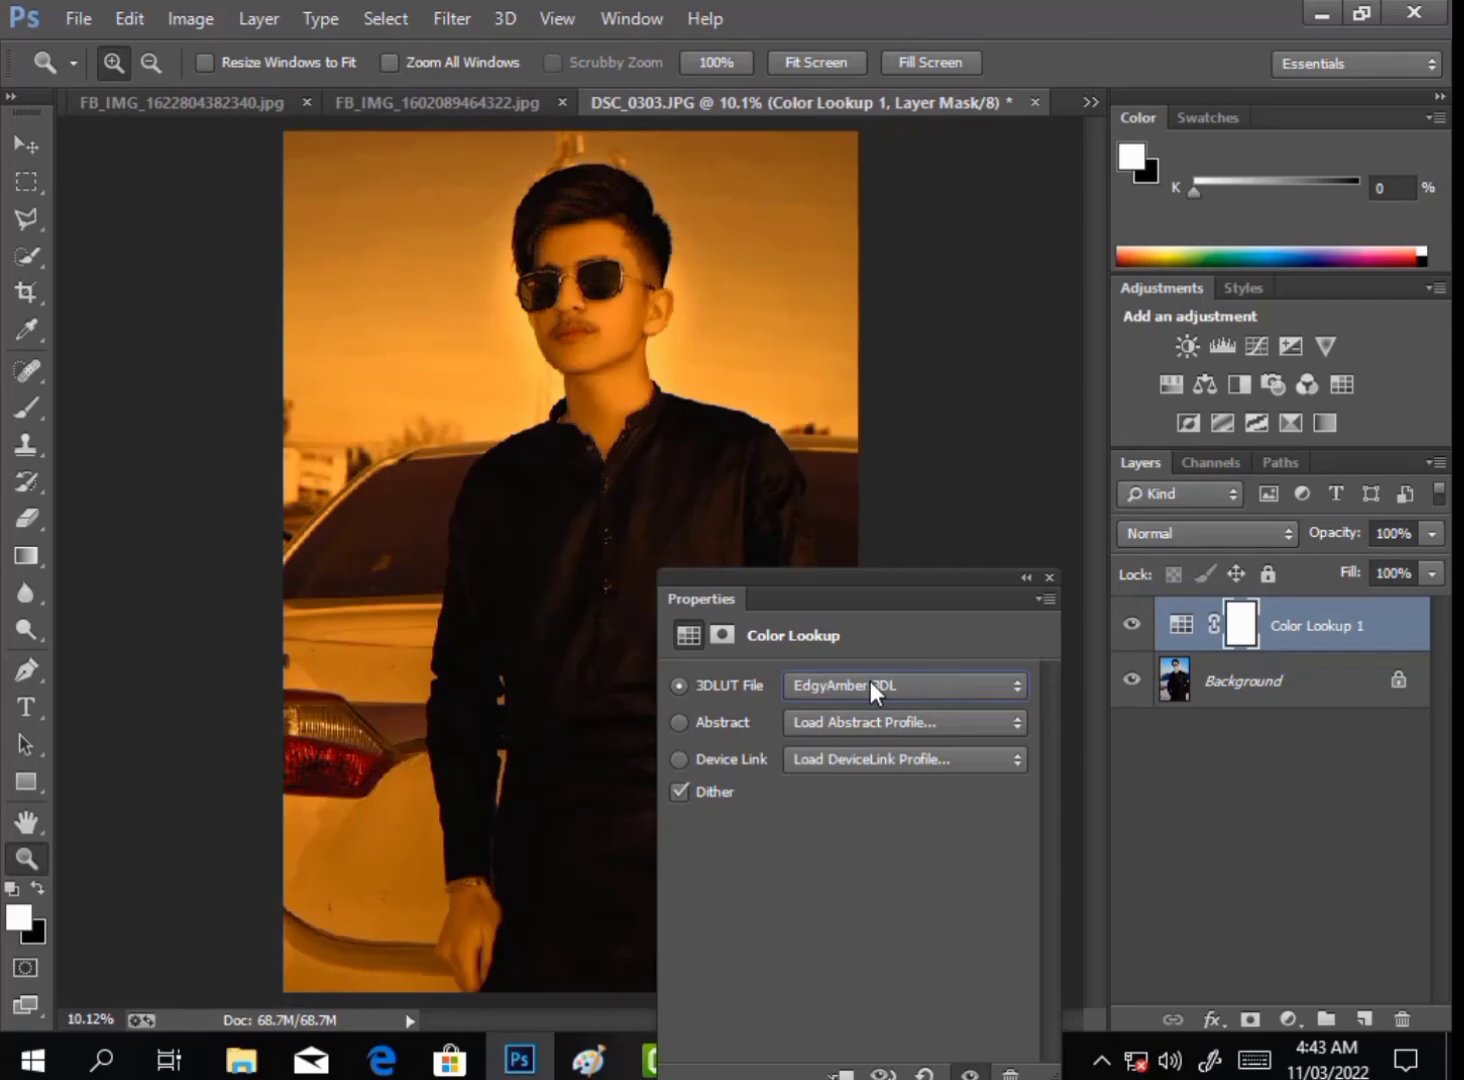
scroll(870, 681, "up", 1)
left_click(1049, 577)
Compare the image with and without the Color Lookup layer, and reduce its fill to 23%.
left_click(1131, 624)
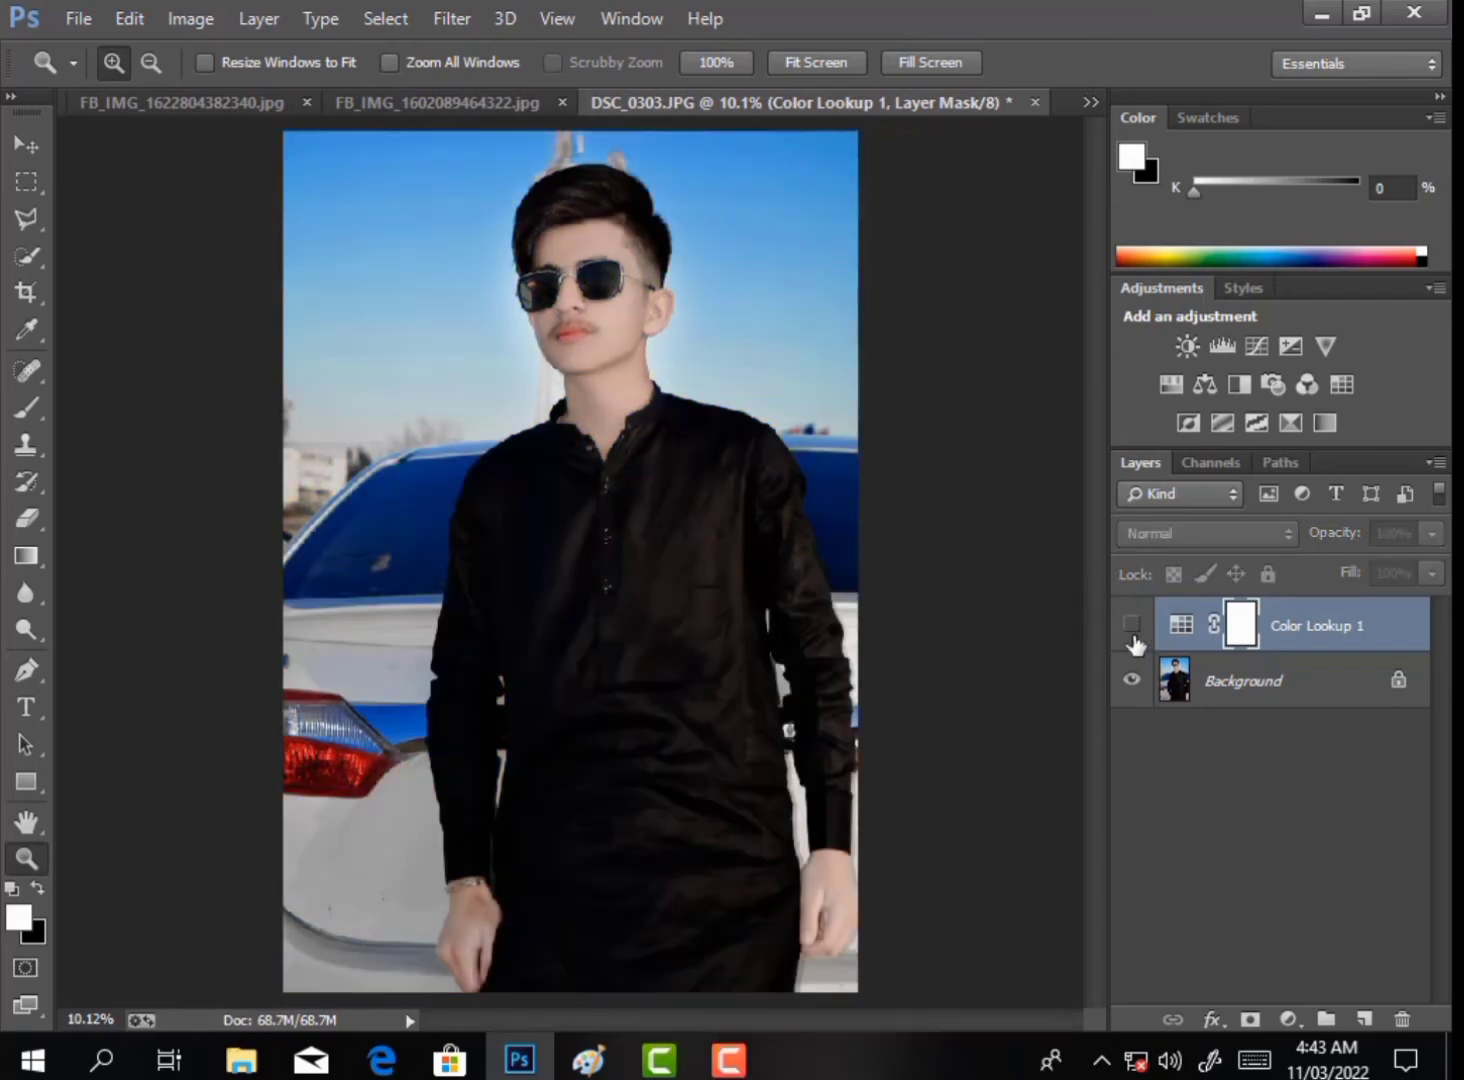
left_click(1131, 624)
left_click_drag(1352, 580, 1127, 621)
left_click_drag(1368, 584, 1350, 585)
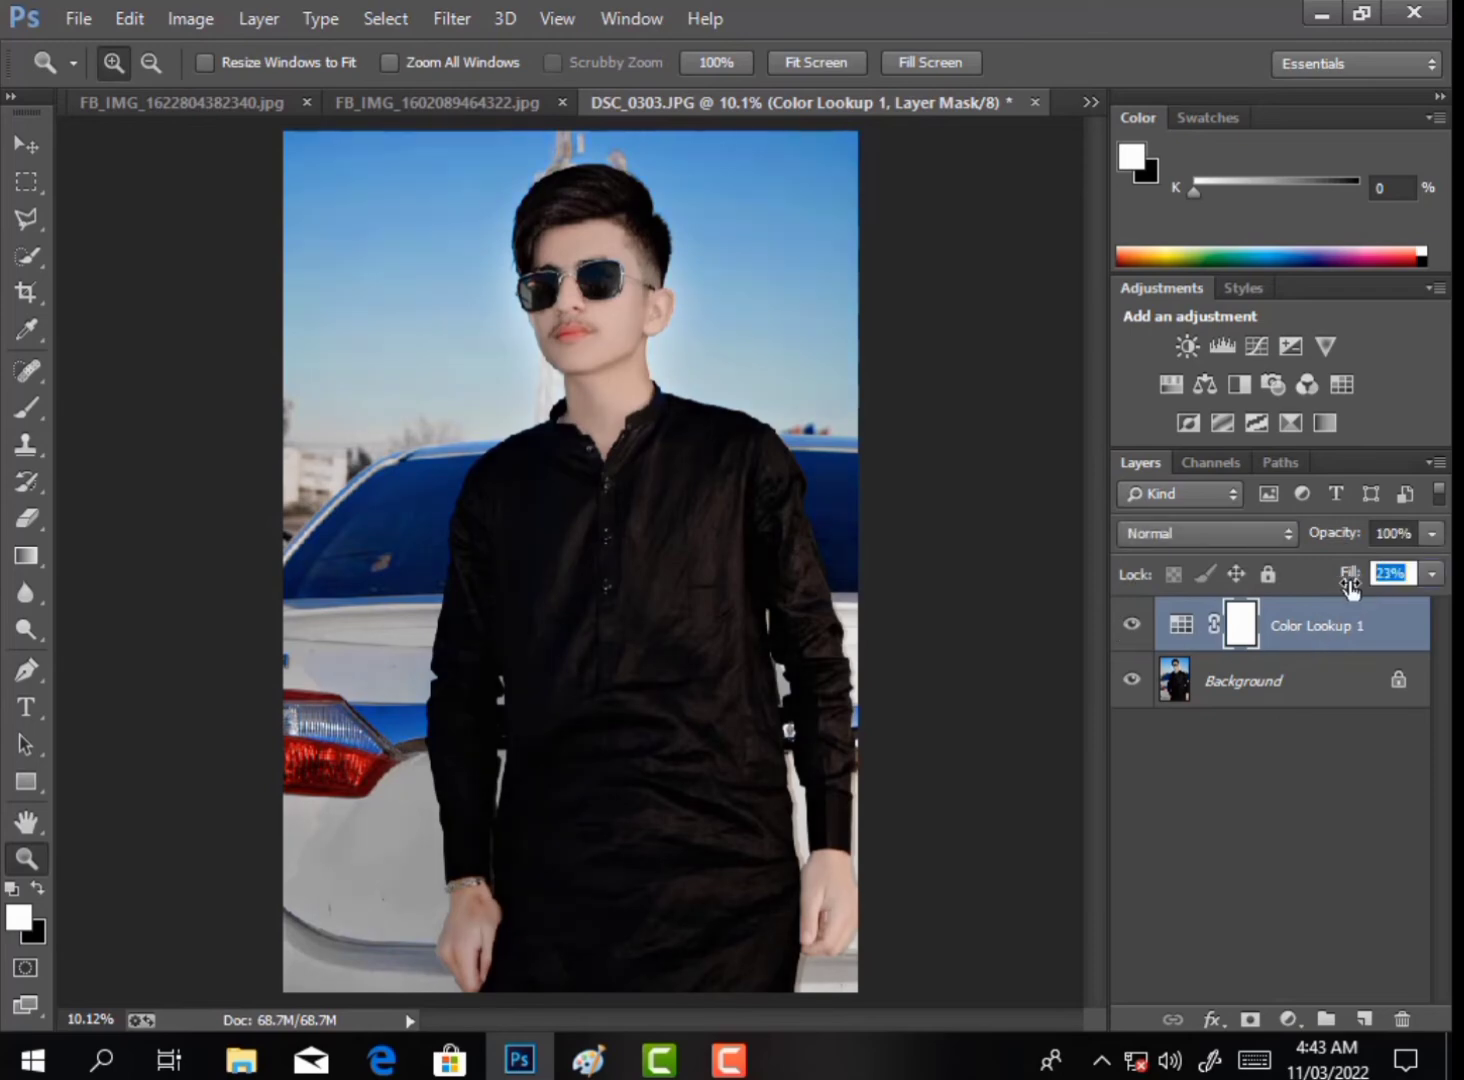
Flatten the image and add a Selective Color adjustment with Blacks set to magenta +2%, yellow +2% and black +5%.
right_click(1333, 622)
left_click(925, 824)
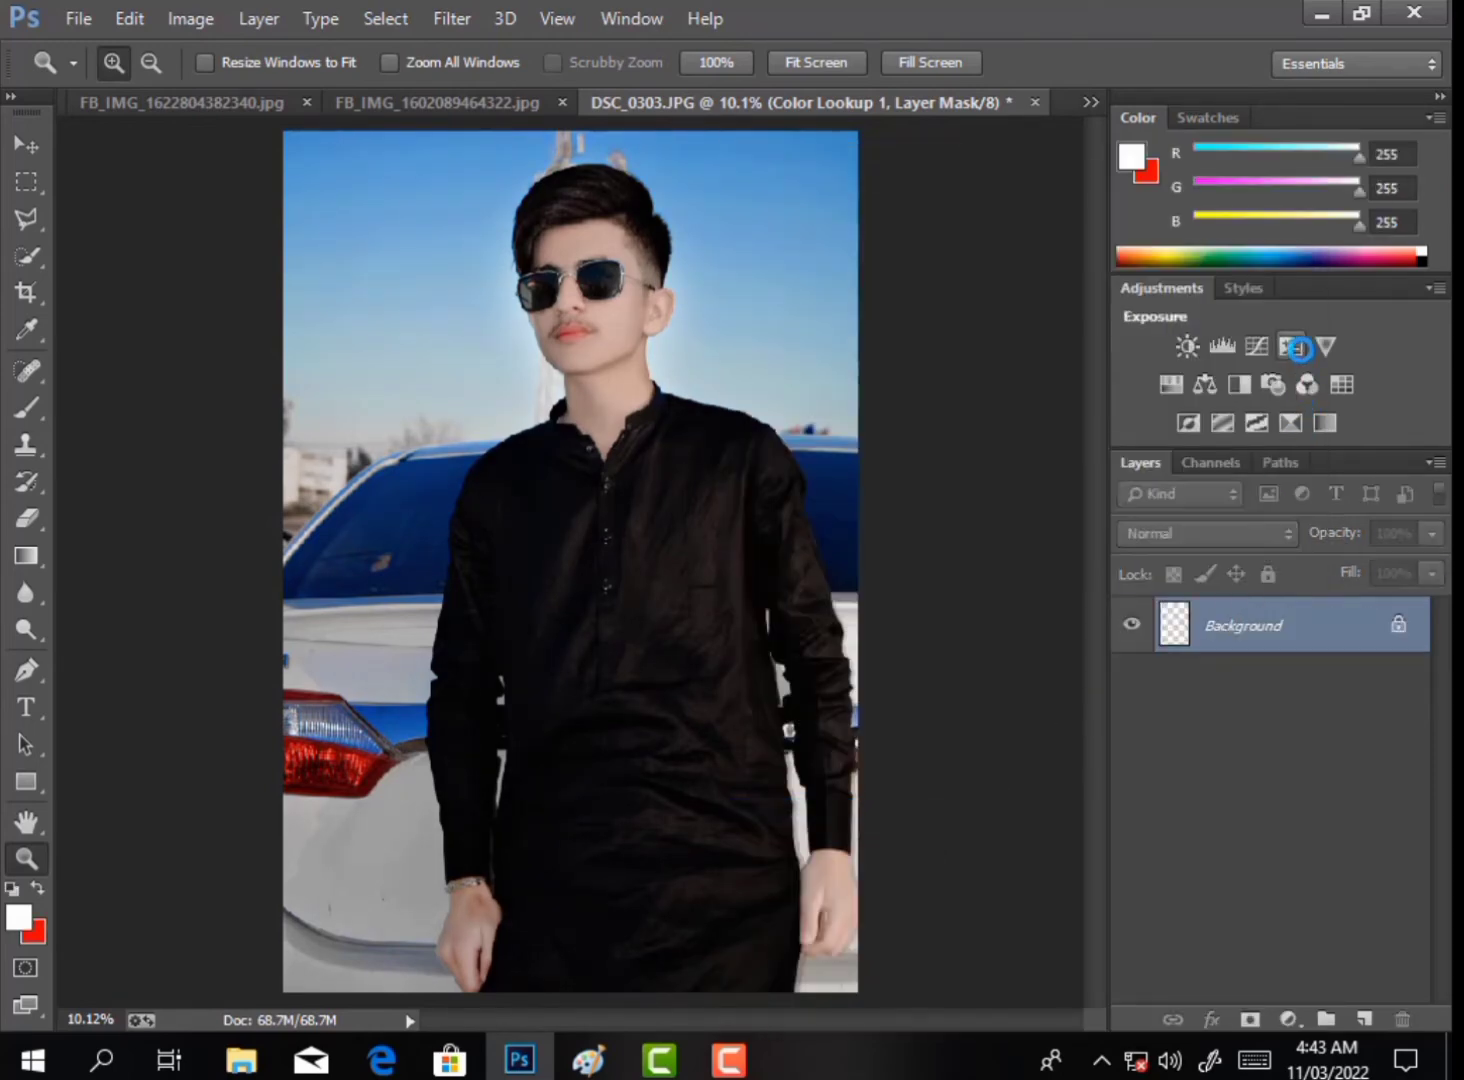
left_click(1291, 423)
left_click(790, 722)
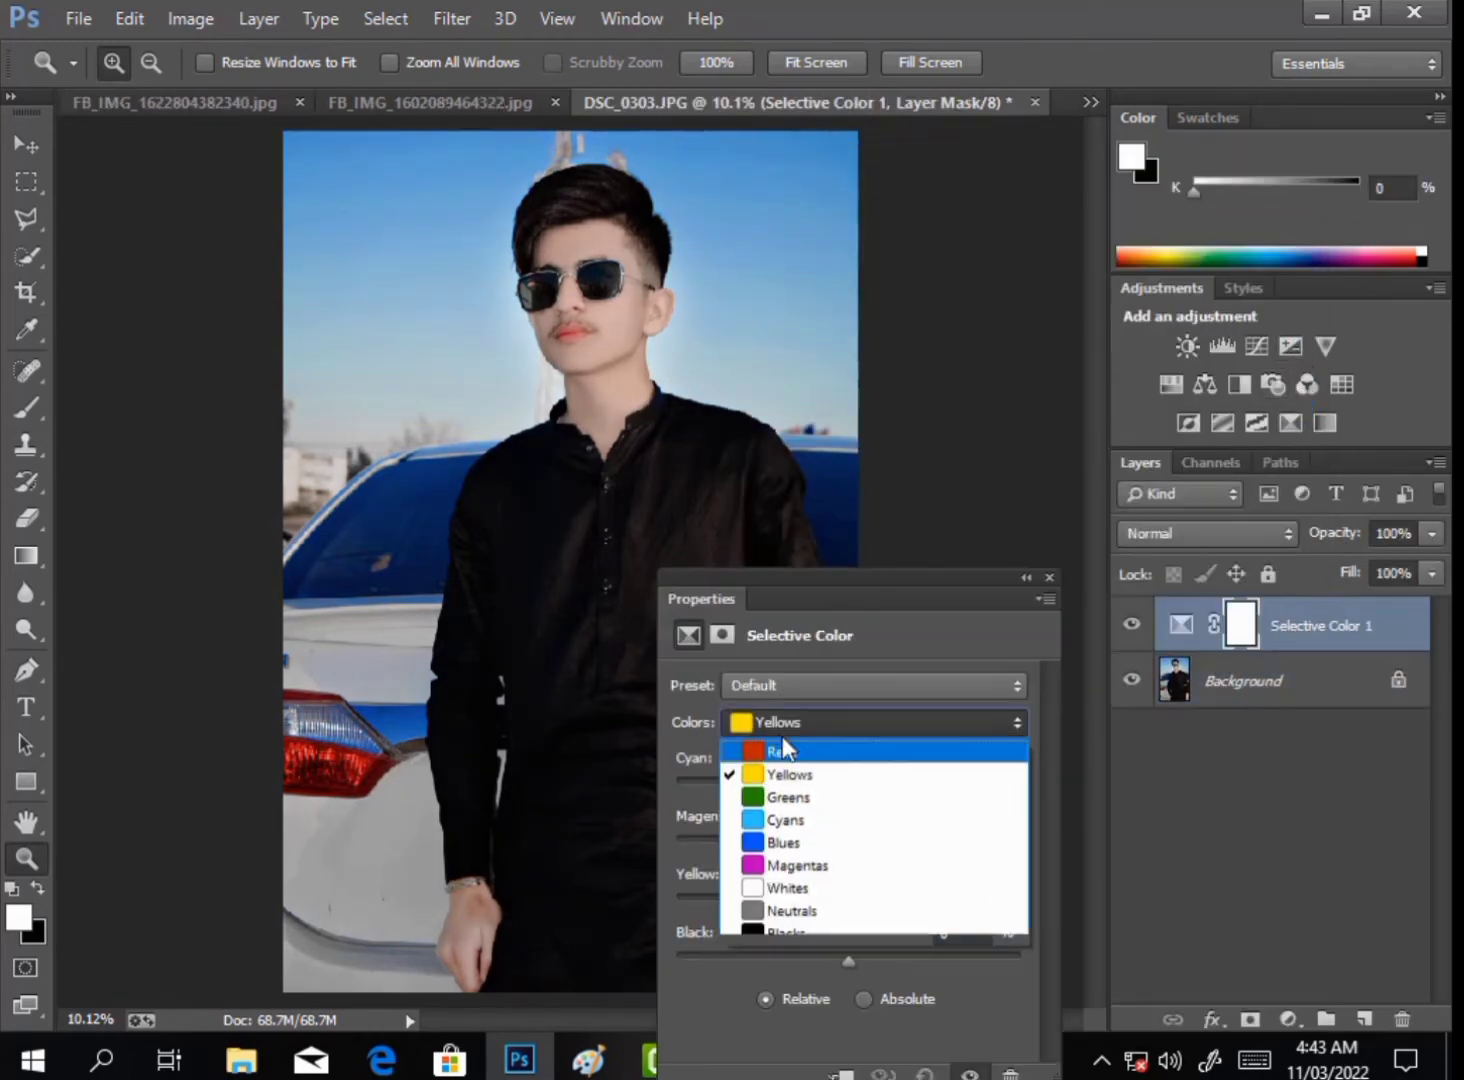
left_click(803, 936)
left_click_drag(815, 900, 859, 960)
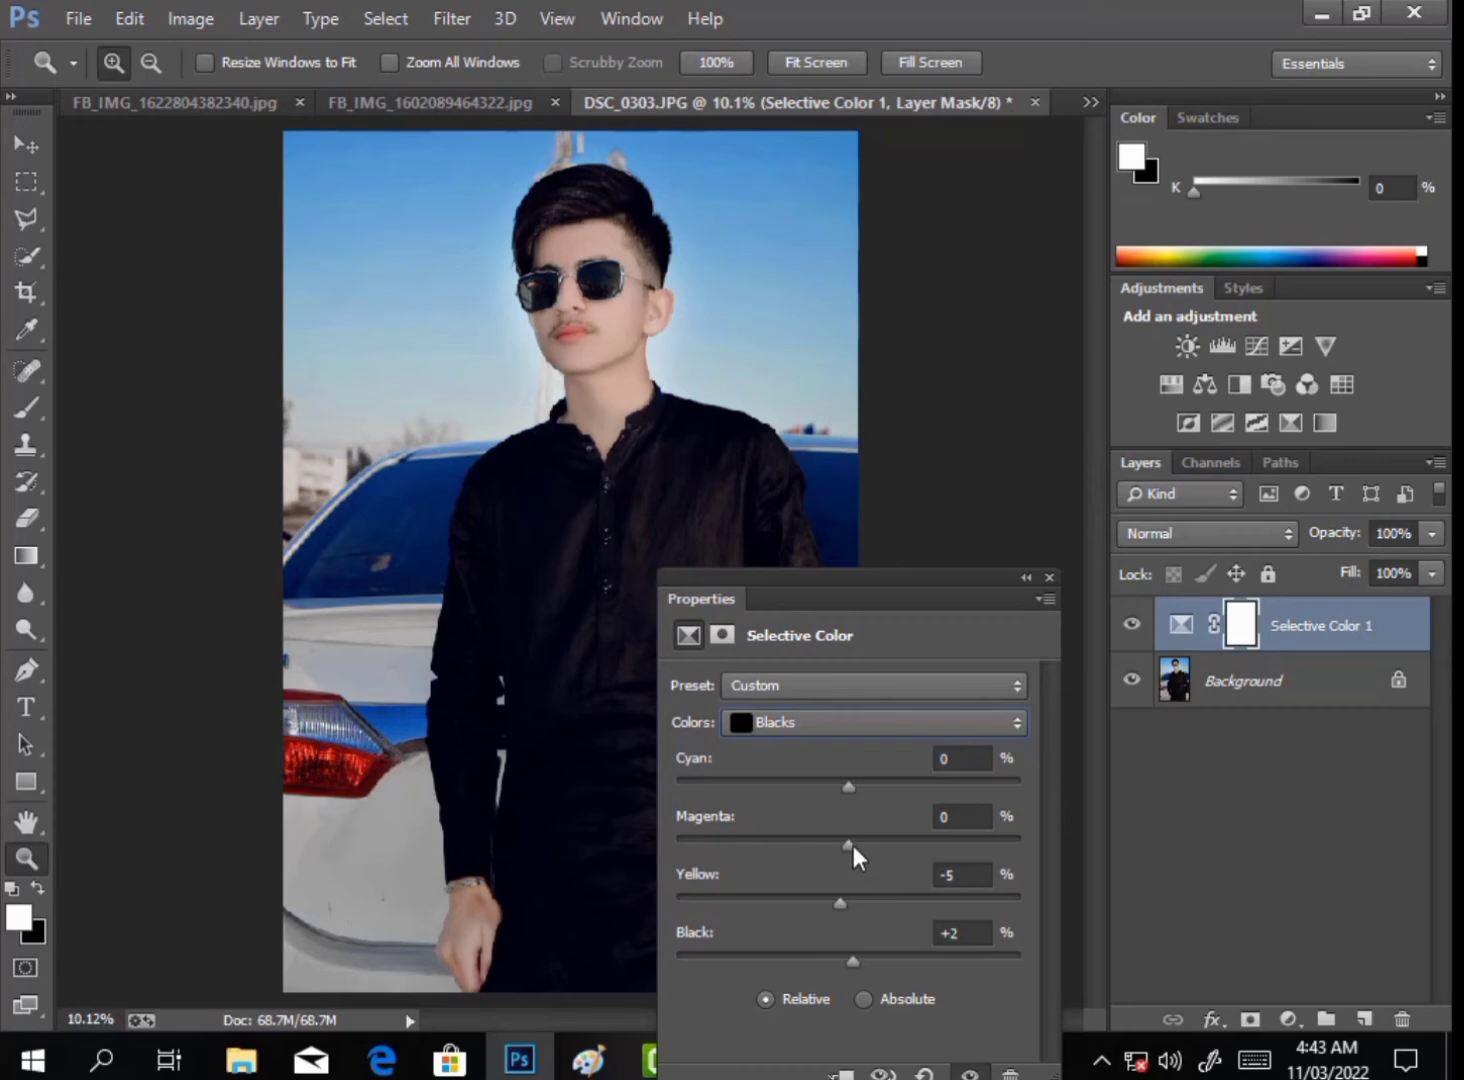
left_click_drag(853, 845, 848, 791)
mouse_move(840, 903)
left_mouse_down()
mouse_move(826, 906)
mouse_move(844, 905)
left_mouse_up()
left_click(857, 954)
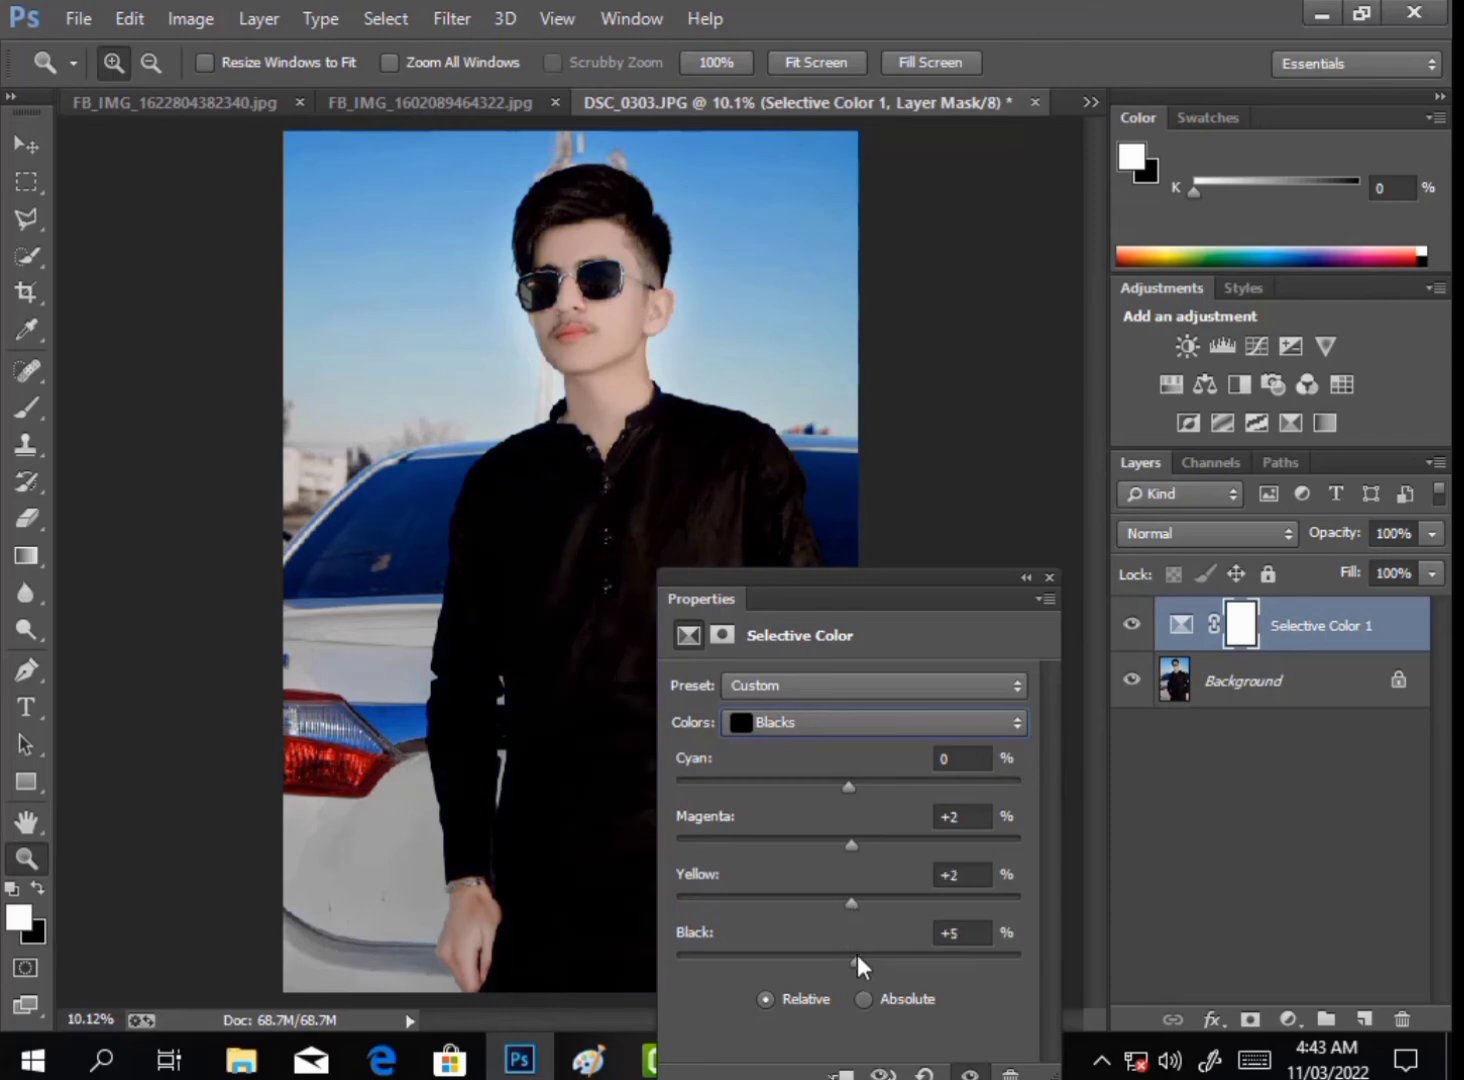
Set the Selective Color adjustment's Whites to cyan -4% and yellow -47%, and lower their black amount.
left_click(773, 726)
left_click(778, 886)
left_click_drag(851, 790, 841, 890)
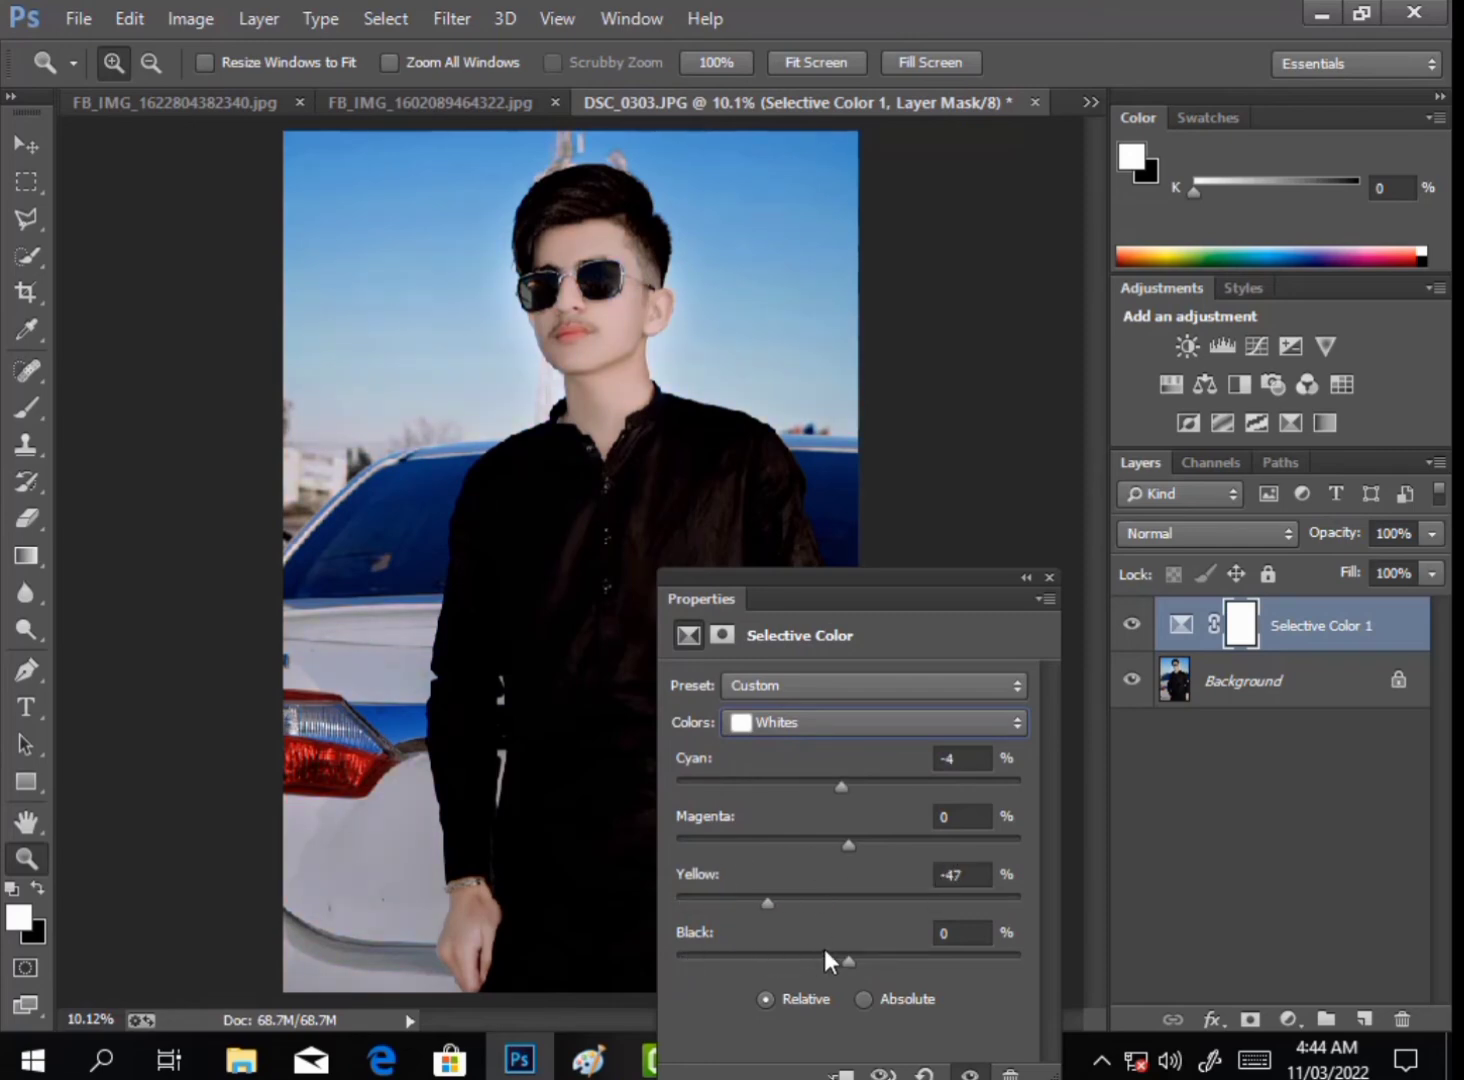
left_click_drag(848, 958, 813, 962)
left_click(1050, 577)
Flatten the Selective Color adjustment into the image and duplicate the Background layer.
right_click(1255, 640)
left_click(592, 322)
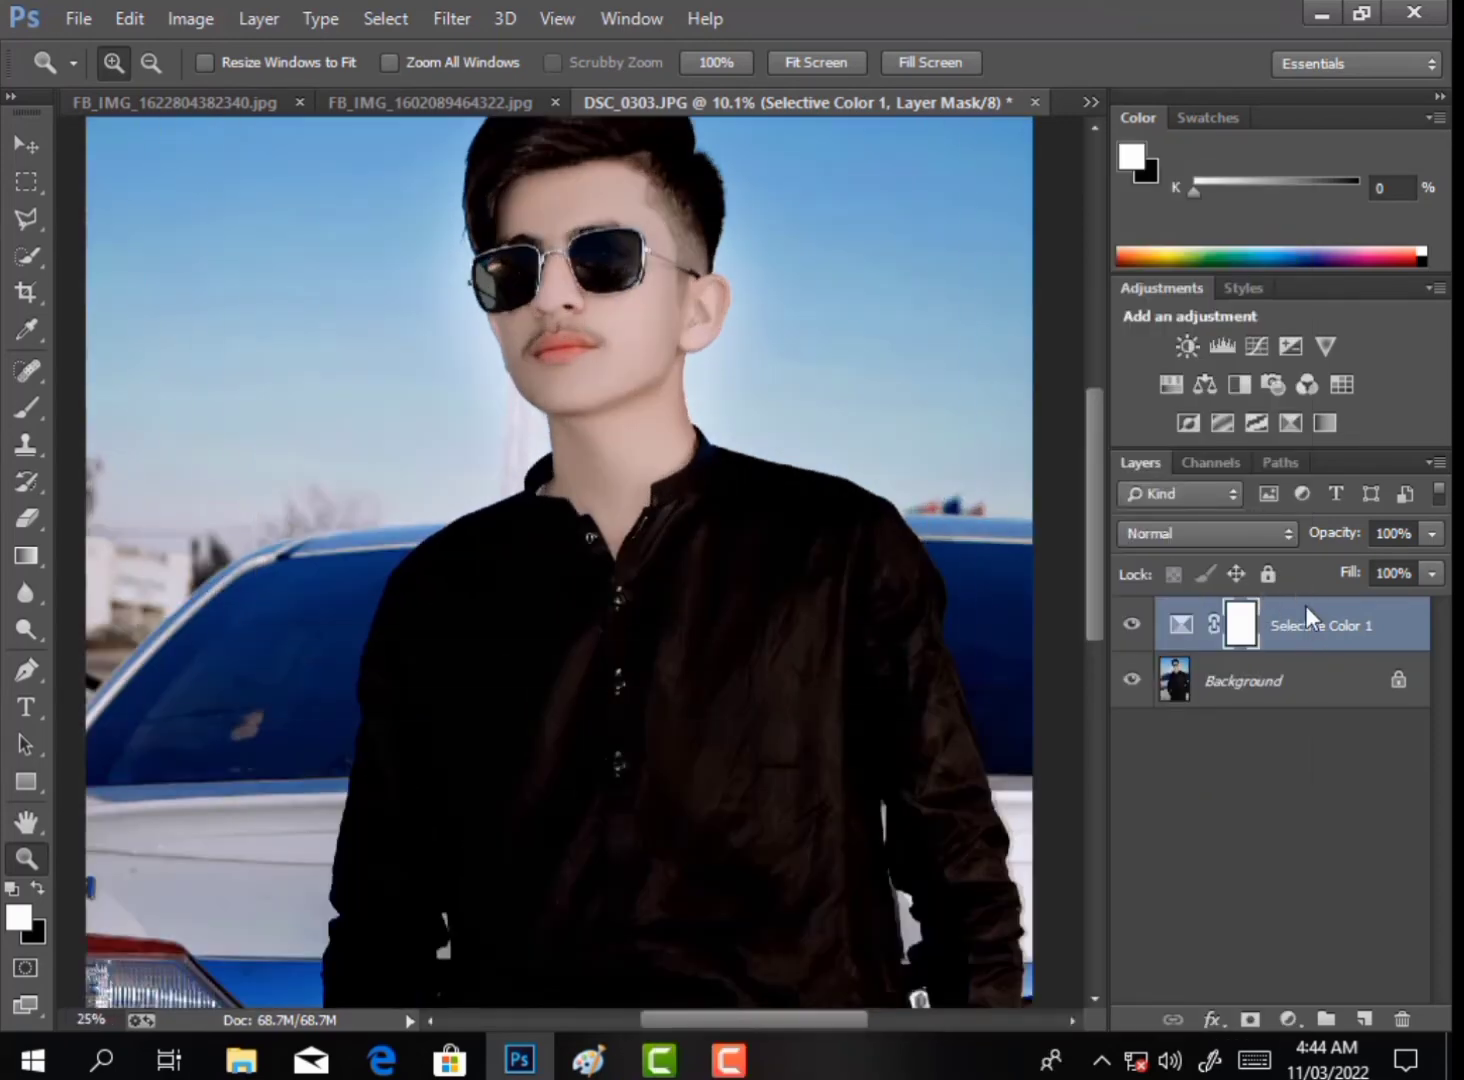
right_click(1307, 609)
left_click(931, 840)
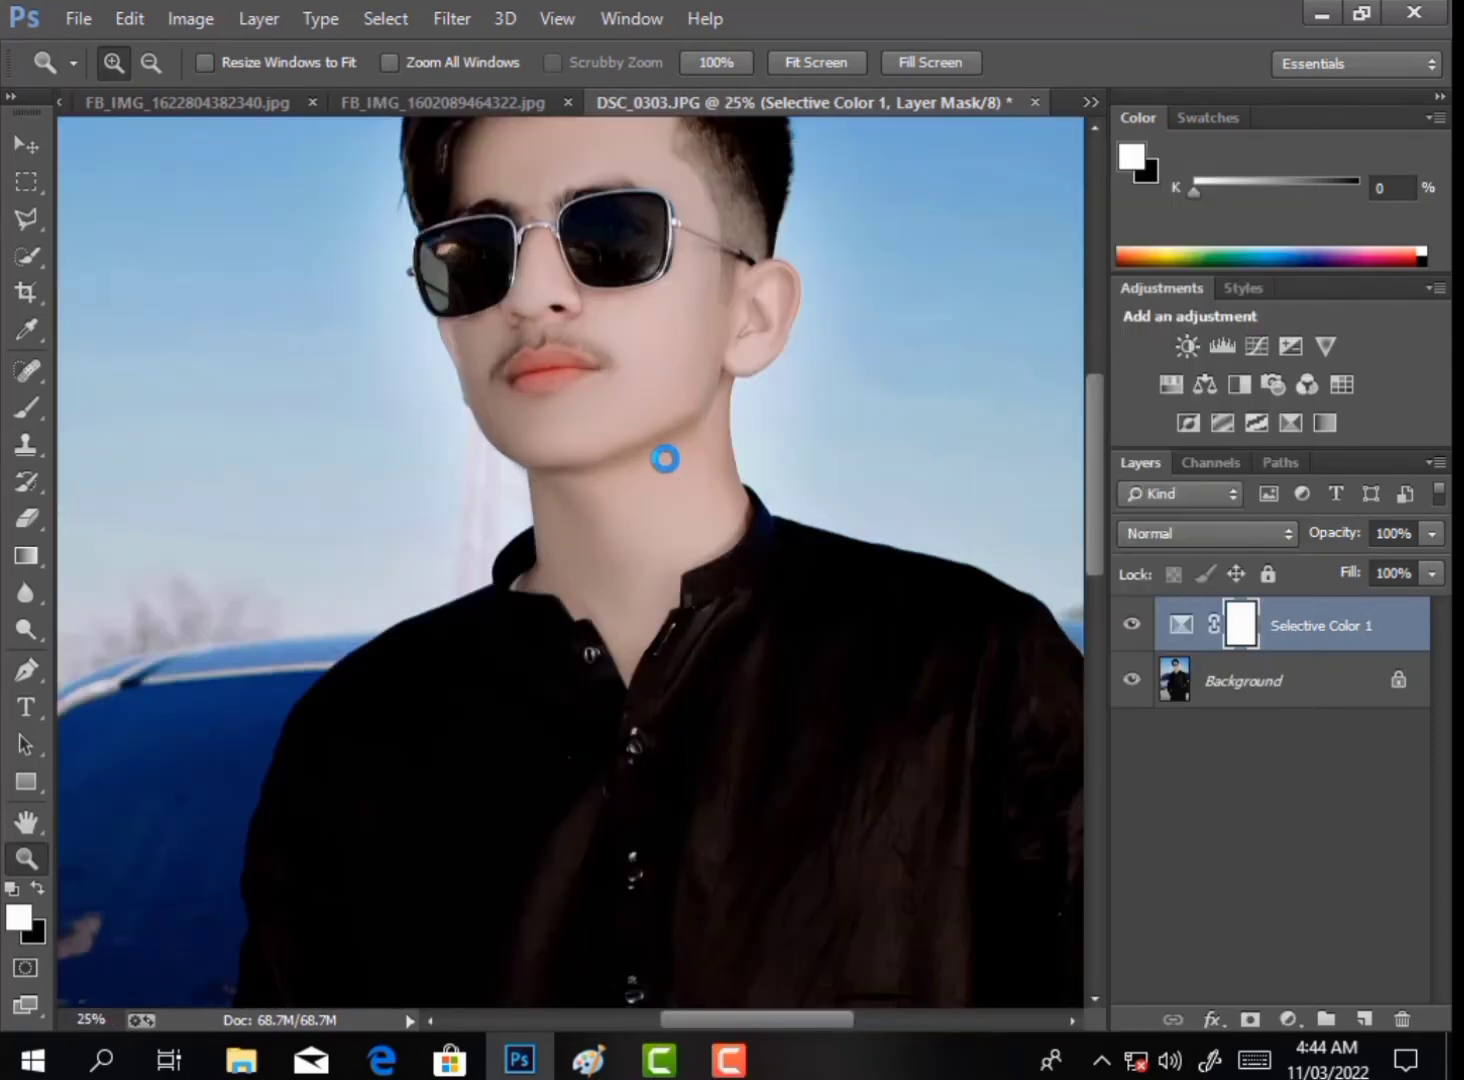
left_click(631, 230)
left_click_drag(1240, 625, 1364, 1019)
Select the subject's head and neck on the Background copy with the Quick Selection tool.
scroll(527, 276, "up", 2)
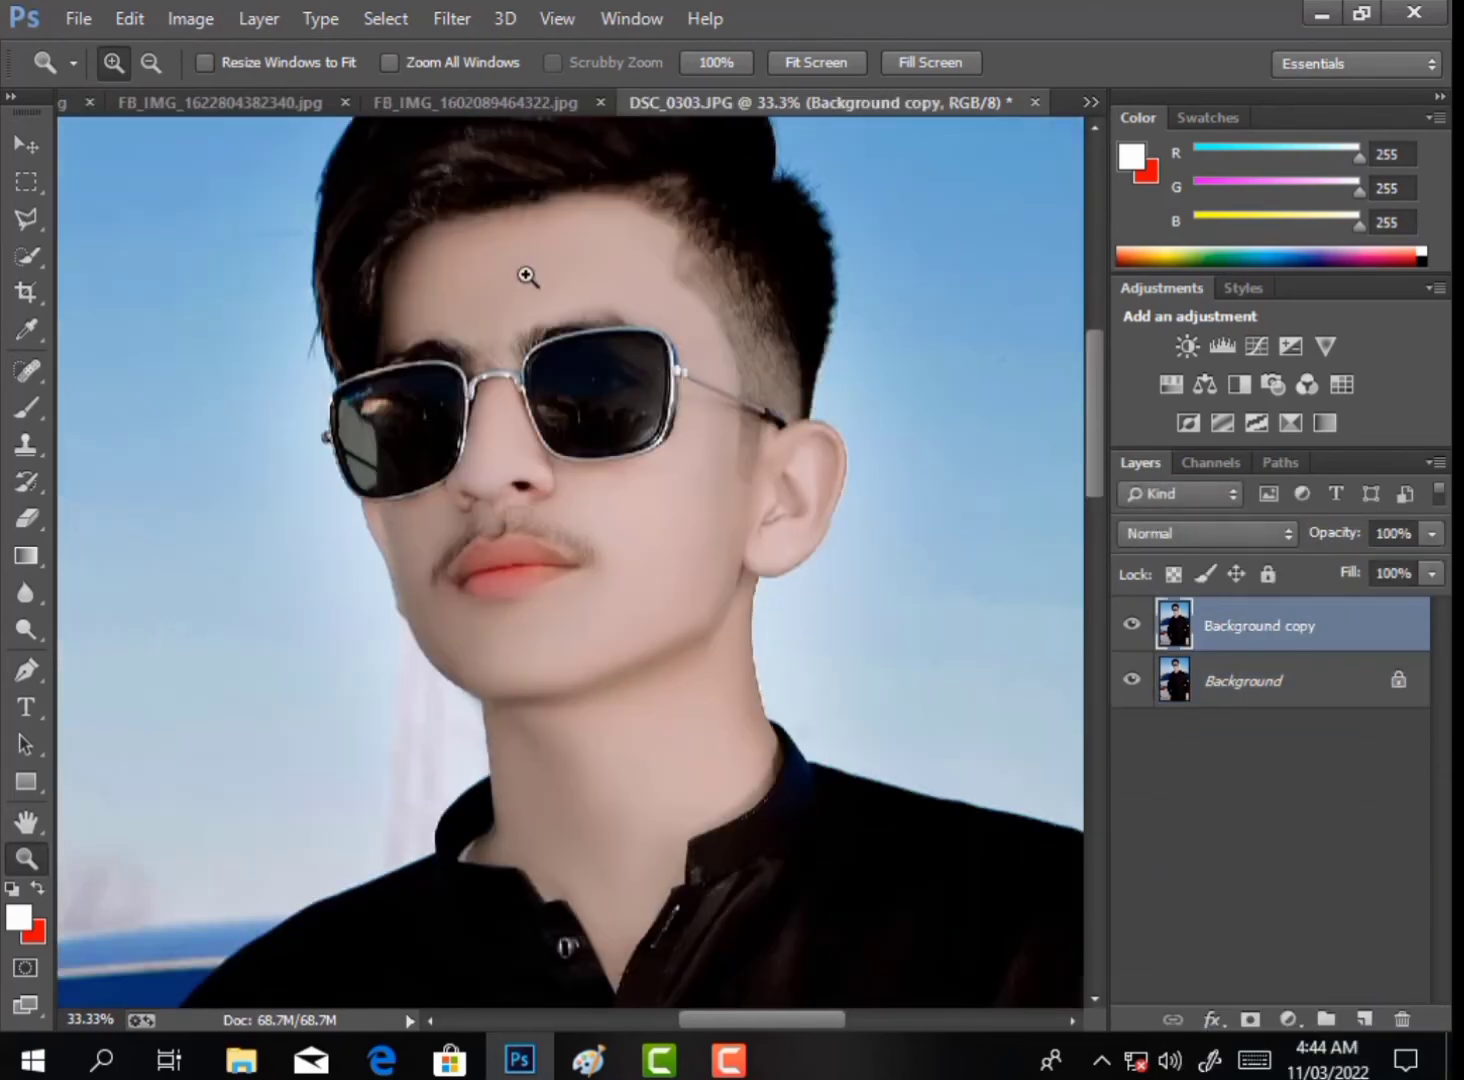
left_click(27, 329)
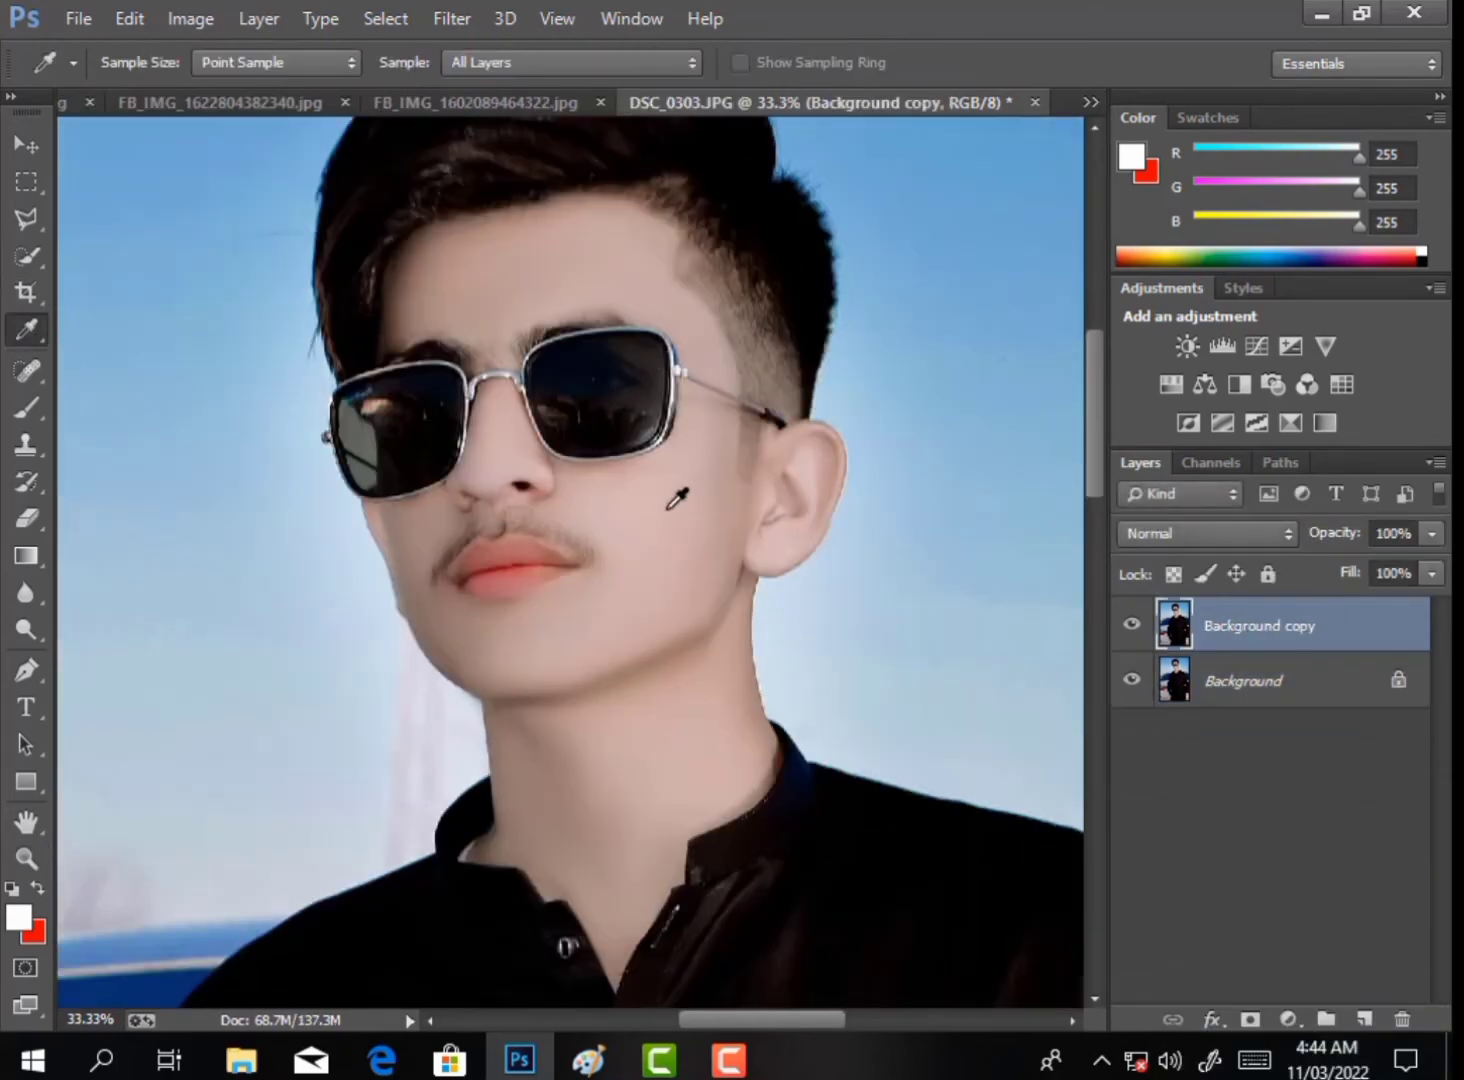
left_click(27, 256)
mouse_move(464, 510)
left_mouse_down()
mouse_move(464, 611)
mouse_move(559, 804)
mouse_move(577, 800)
left_mouse_up()
key("ctrl+d")
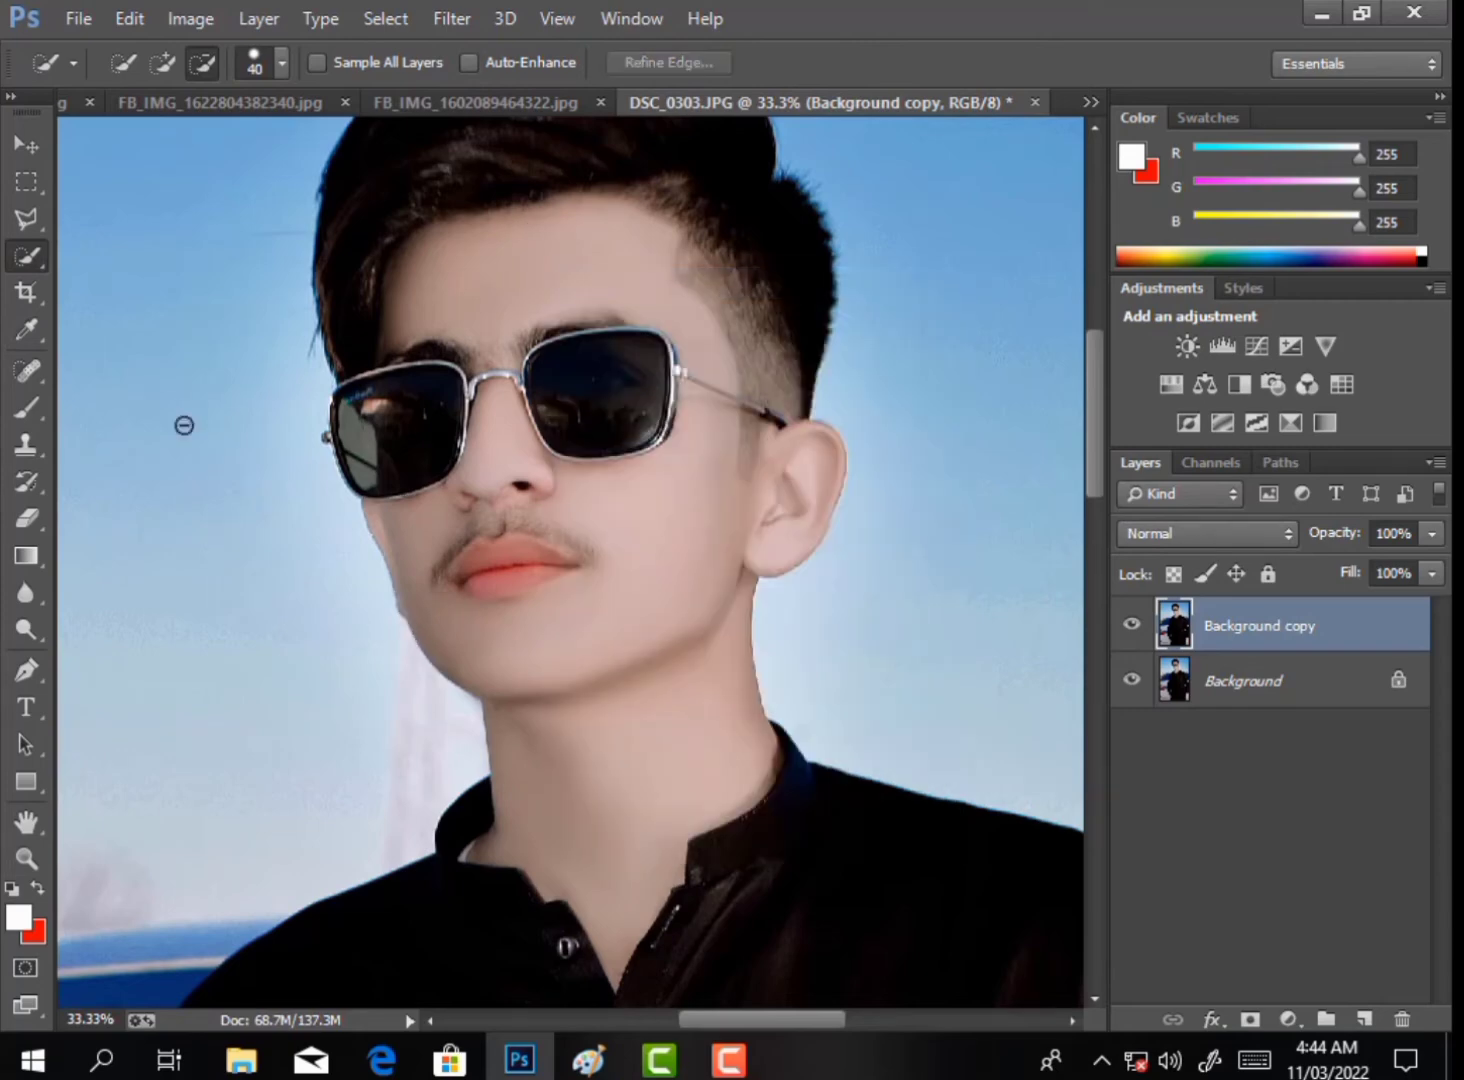
left_click(444, 286)
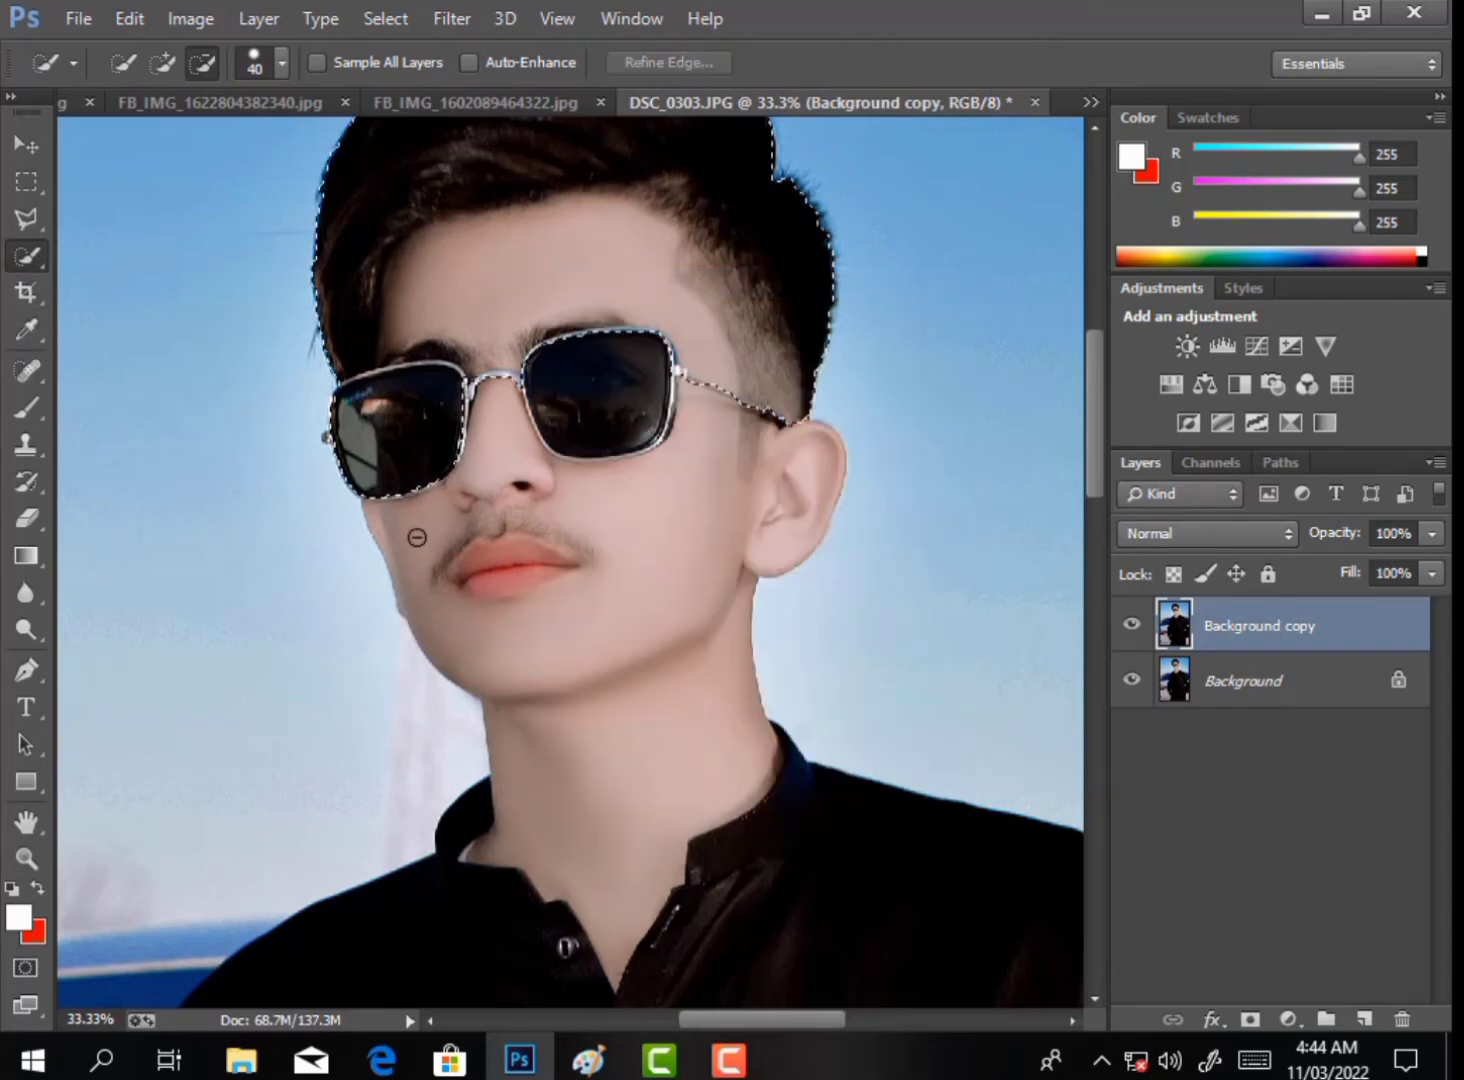
scroll(121, 196, "up", 3)
Subtract the hair, ear and ear-side half of the face and neck from the selection with the Lasso tool.
left_click(48, 208)
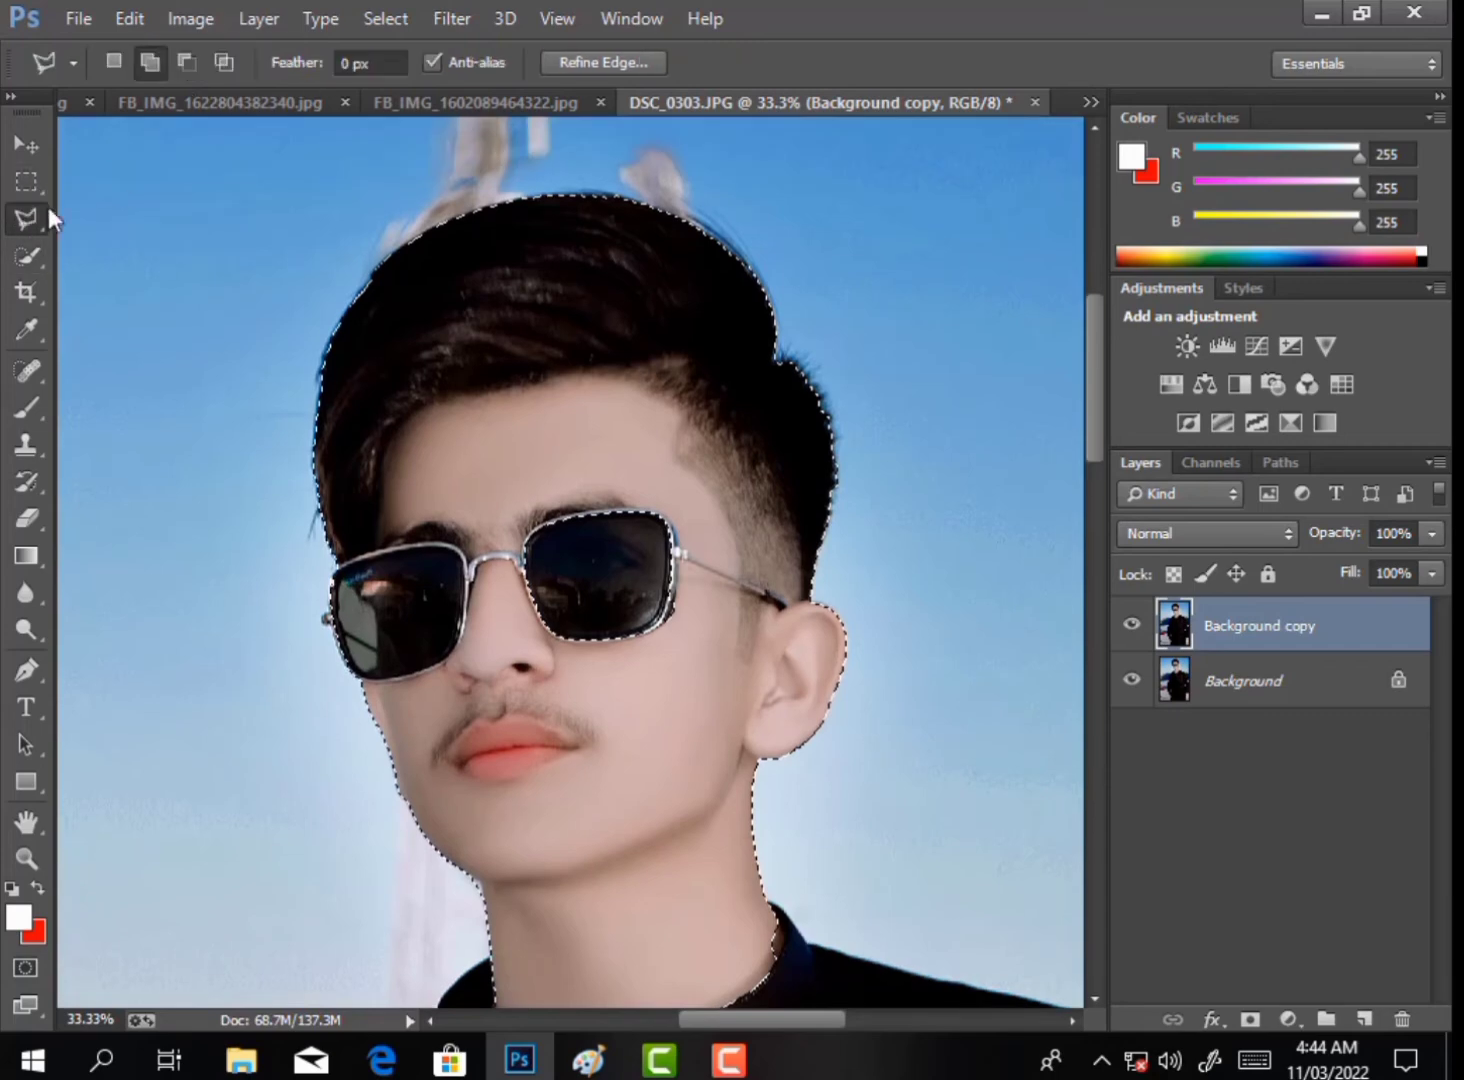
scroll(355, 505, "down", 1)
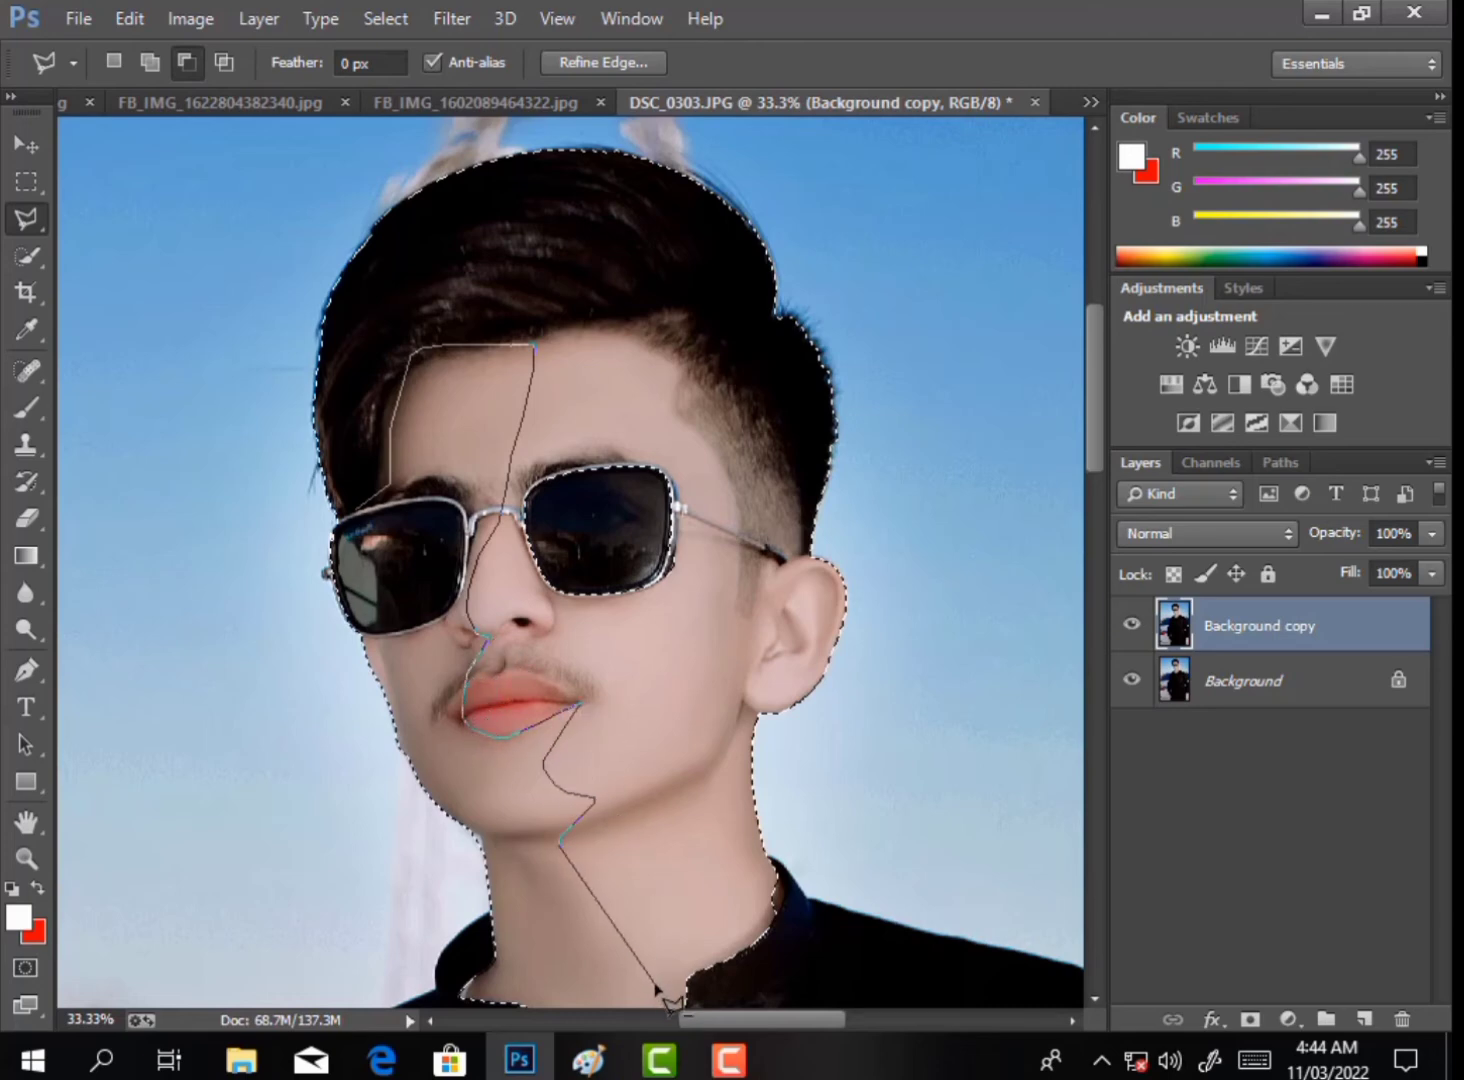
left_click(822, 940)
left_click(922, 745)
left_click(965, 492)
left_click(880, 298)
left_click(770, 248)
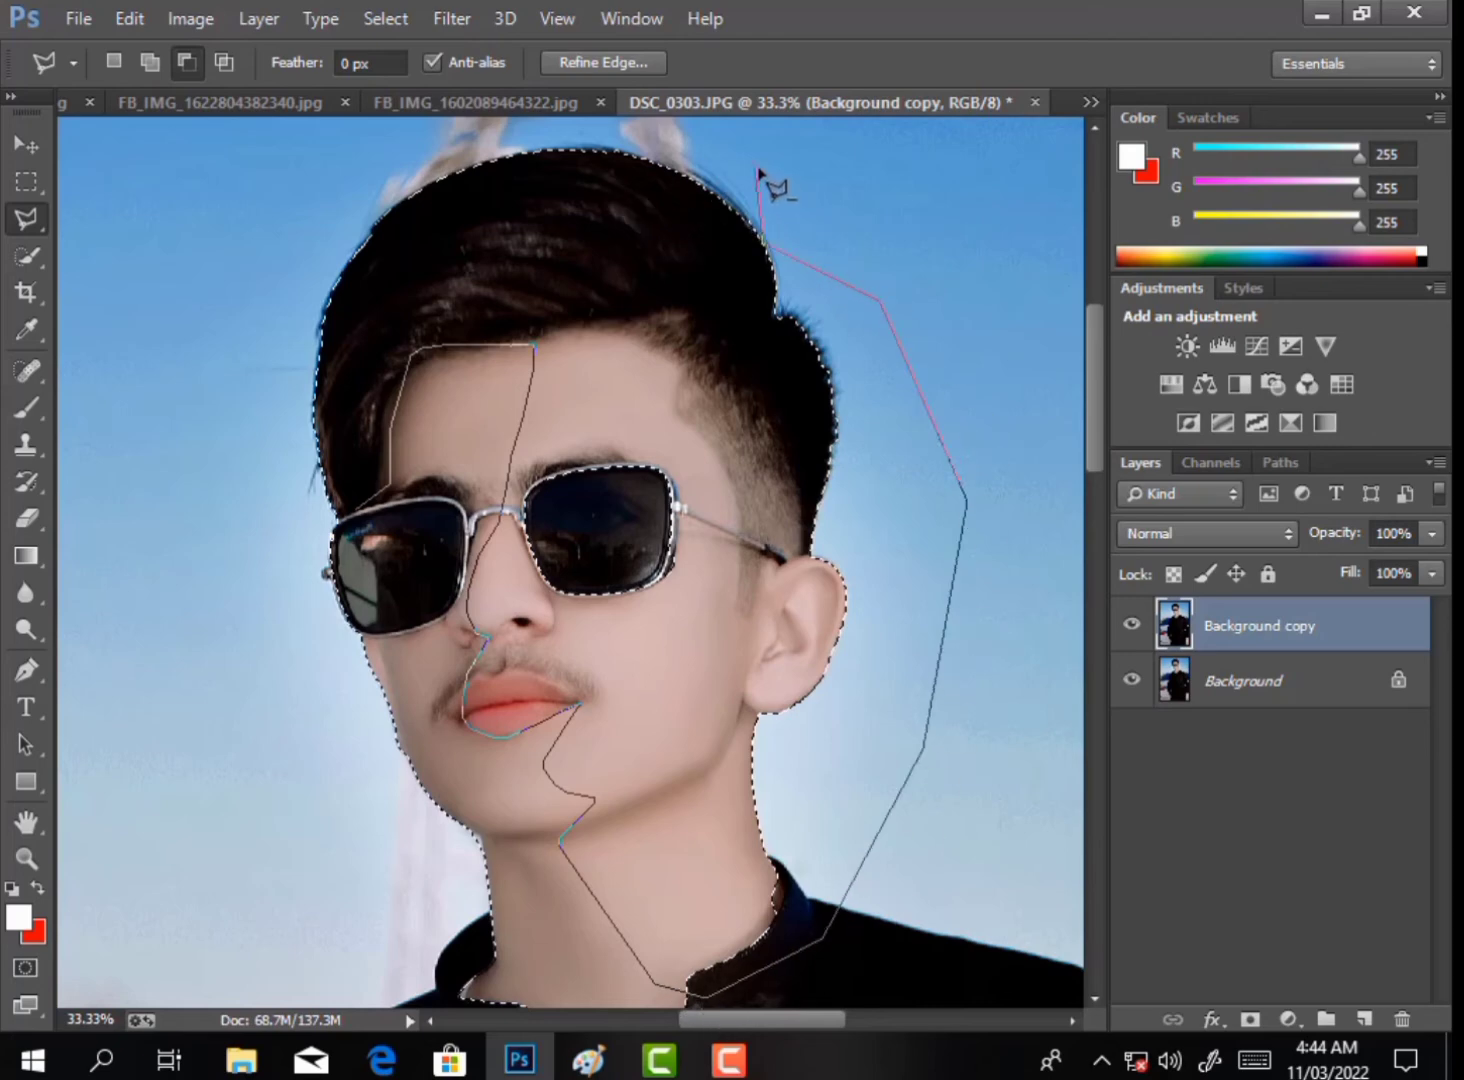
left_click(490, 127)
left_click(385, 152)
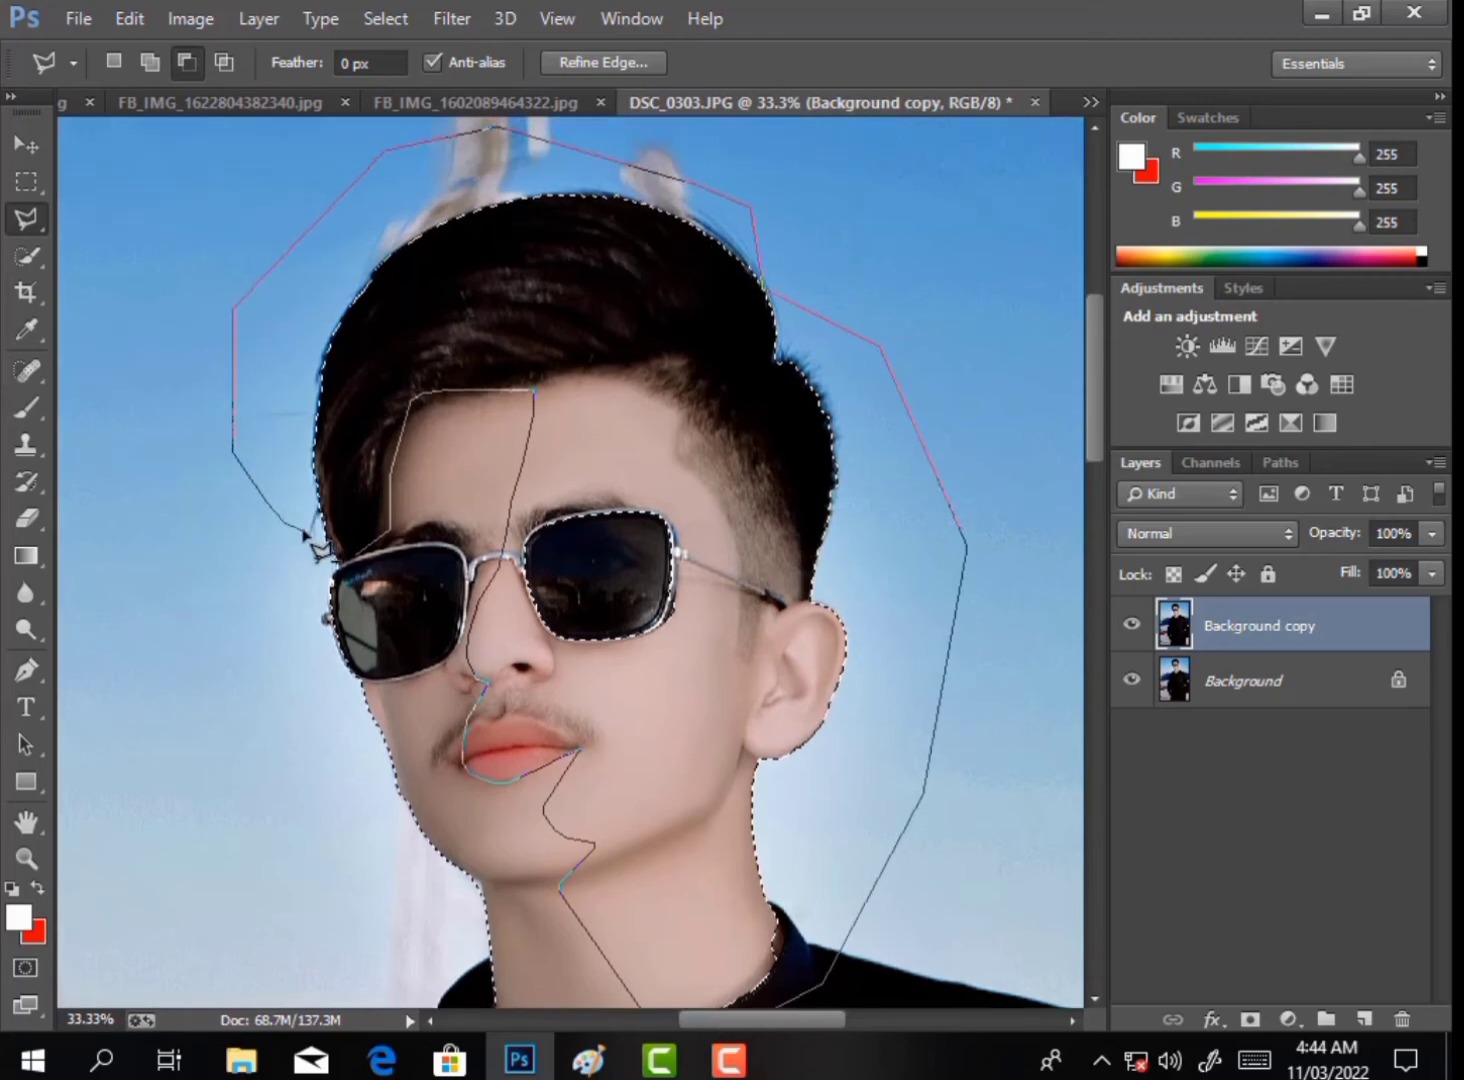
left_click(330, 540)
Feather the remaining face and neck selection by 0.7 pixels.
scroll(330, 540, "down", 2)
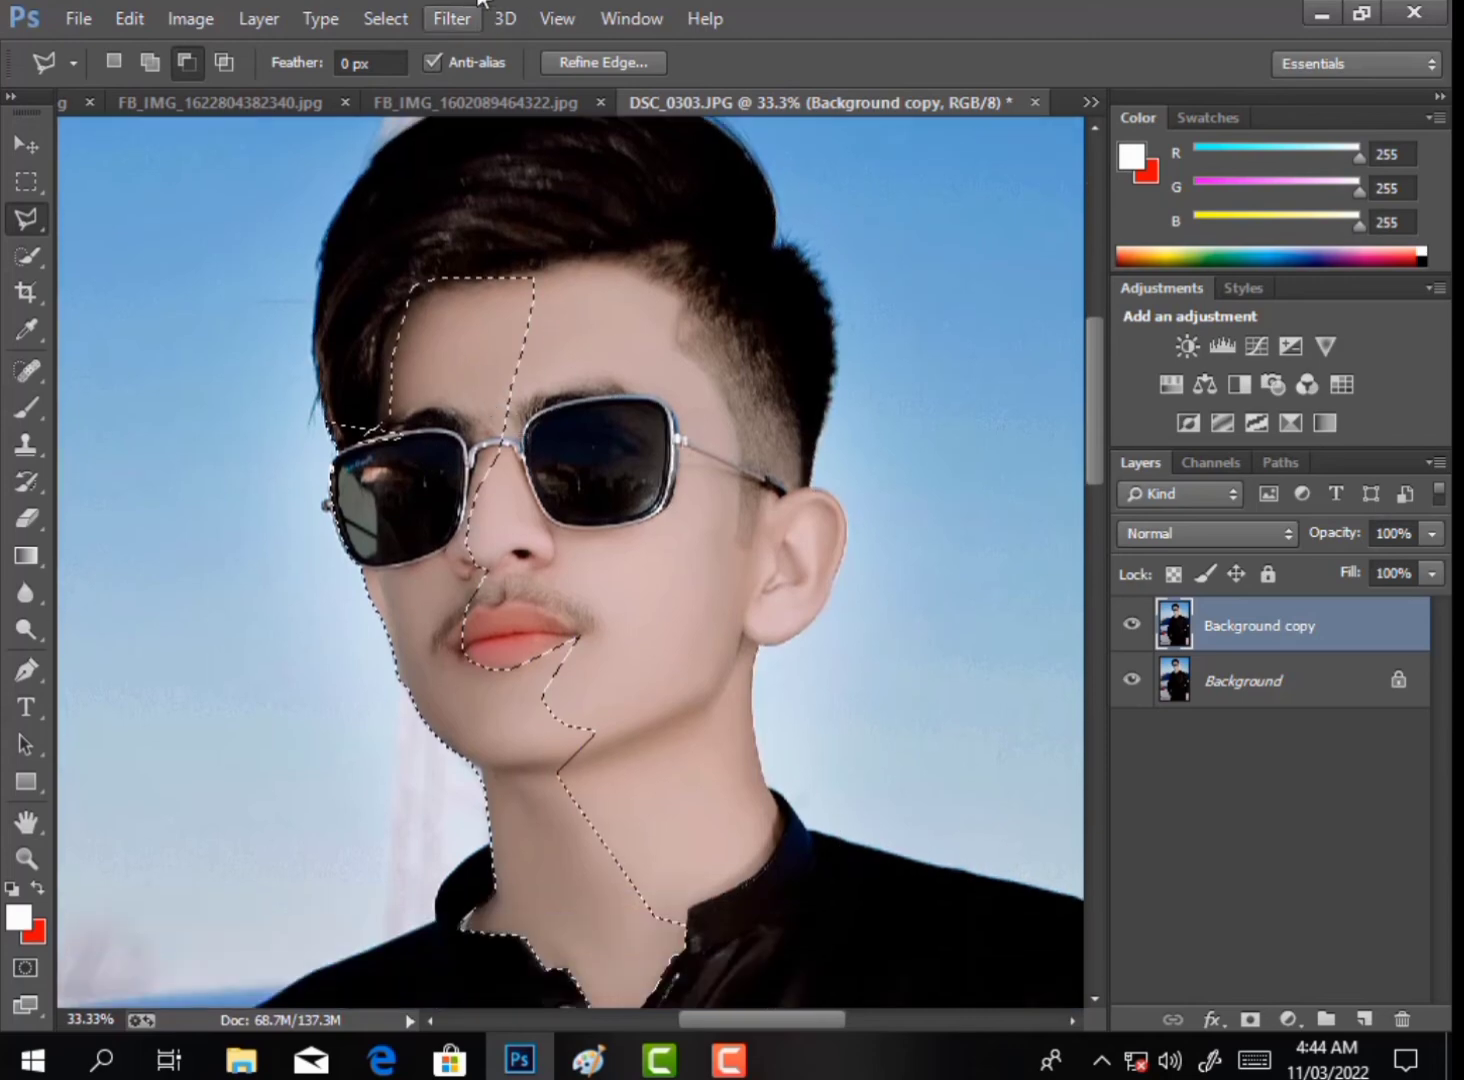
right_click(565, 376)
left_click(654, 458)
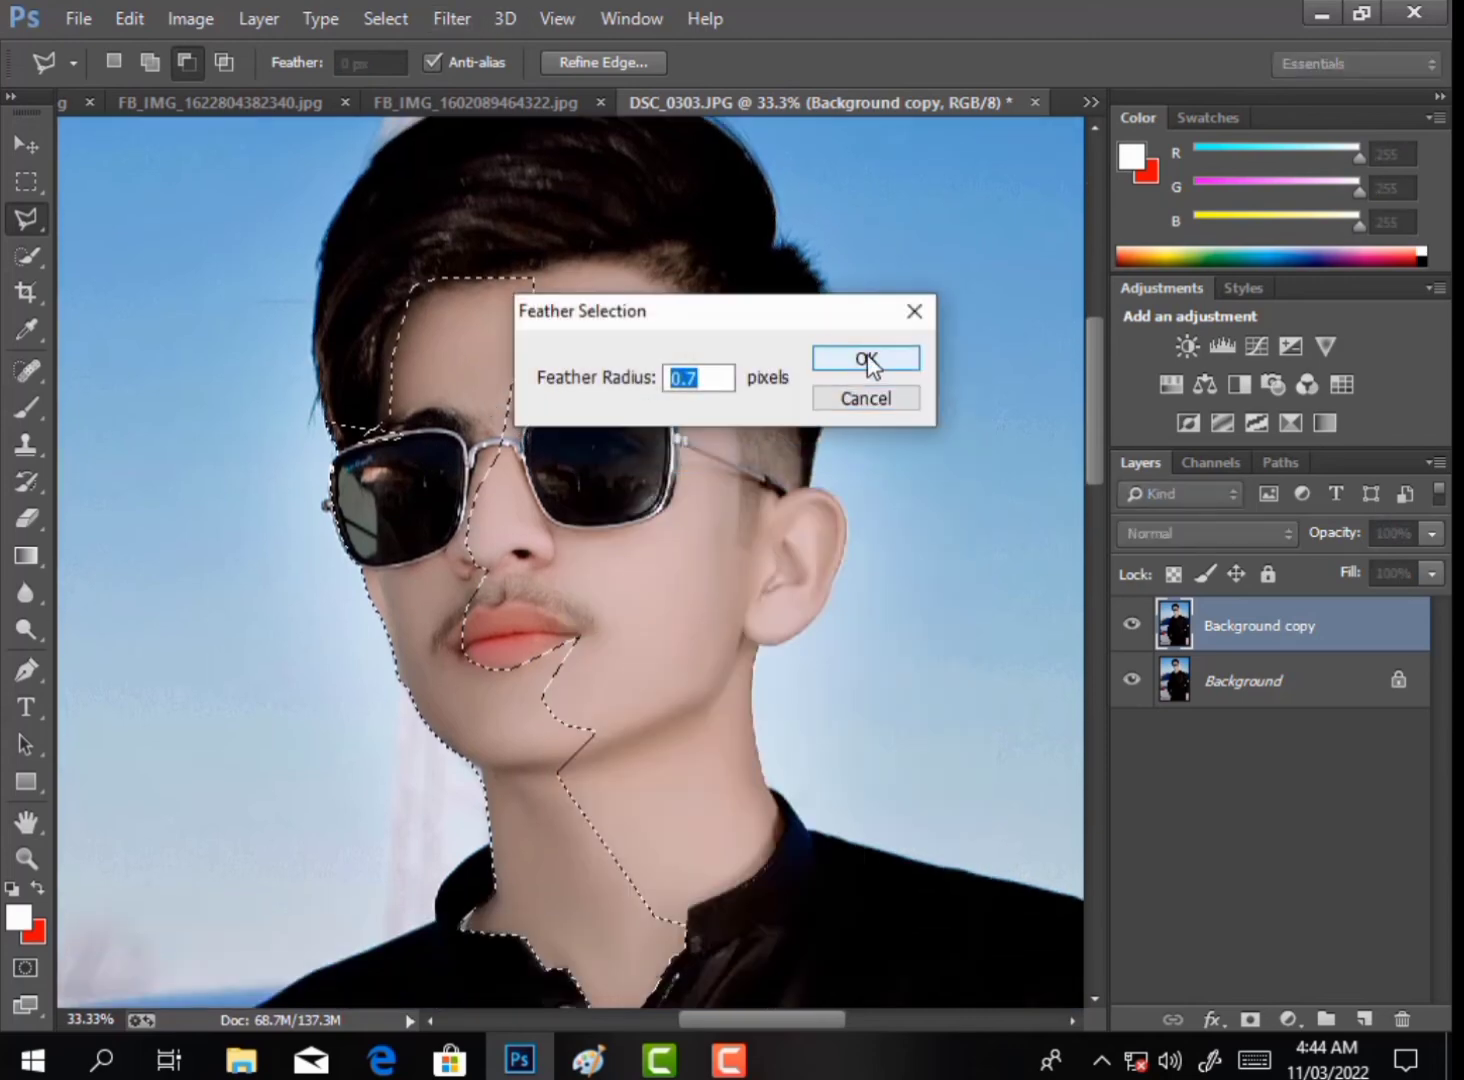
left_click(864, 358)
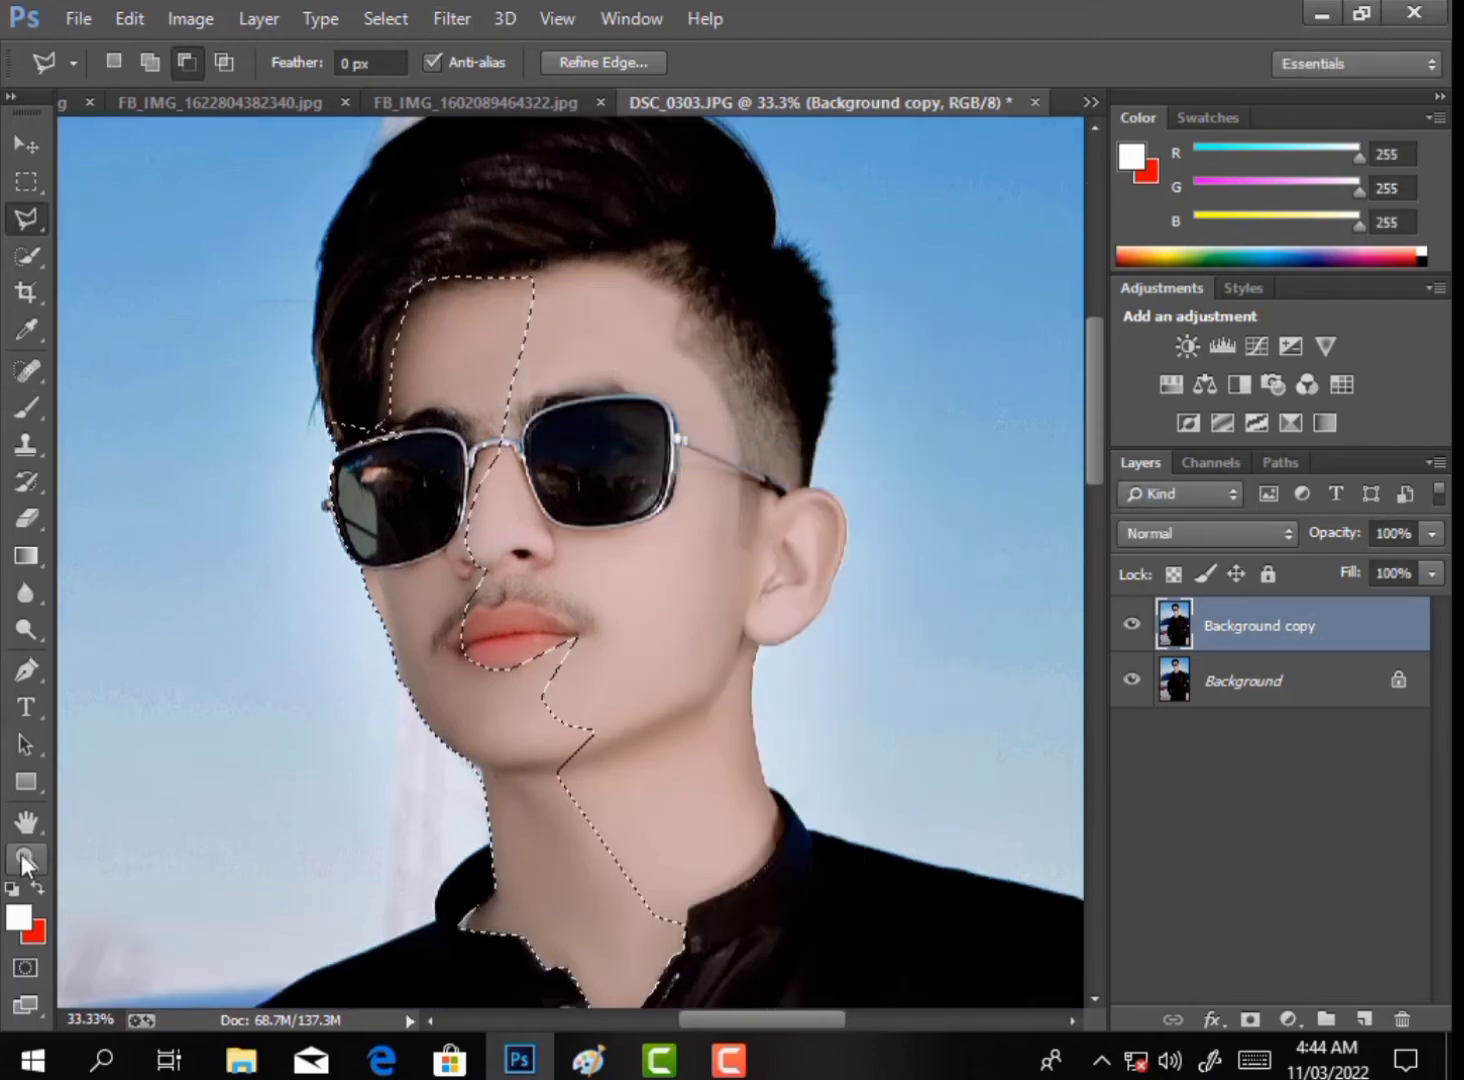
Add a Selective Color adjustment limited to the selection and set the Yellows' black to -100%.
key("z")
right_click(533, 533)
left_click(590, 542)
left_click(977, 398)
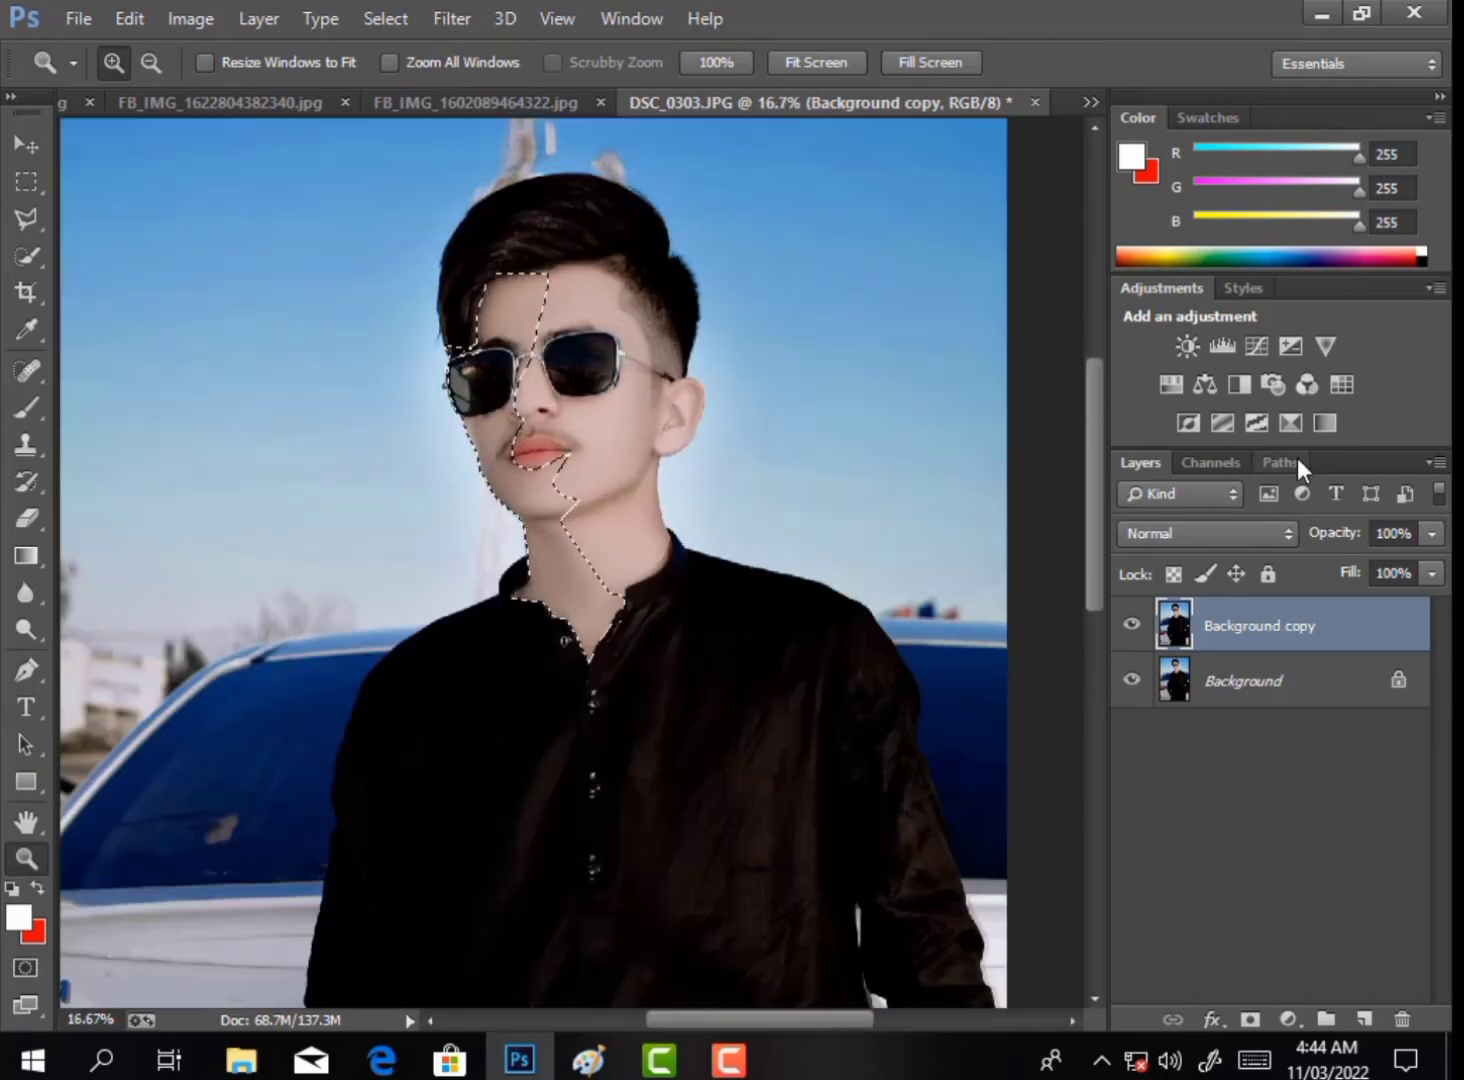
left_click(1290, 422)
left_click(814, 721)
left_click(792, 775)
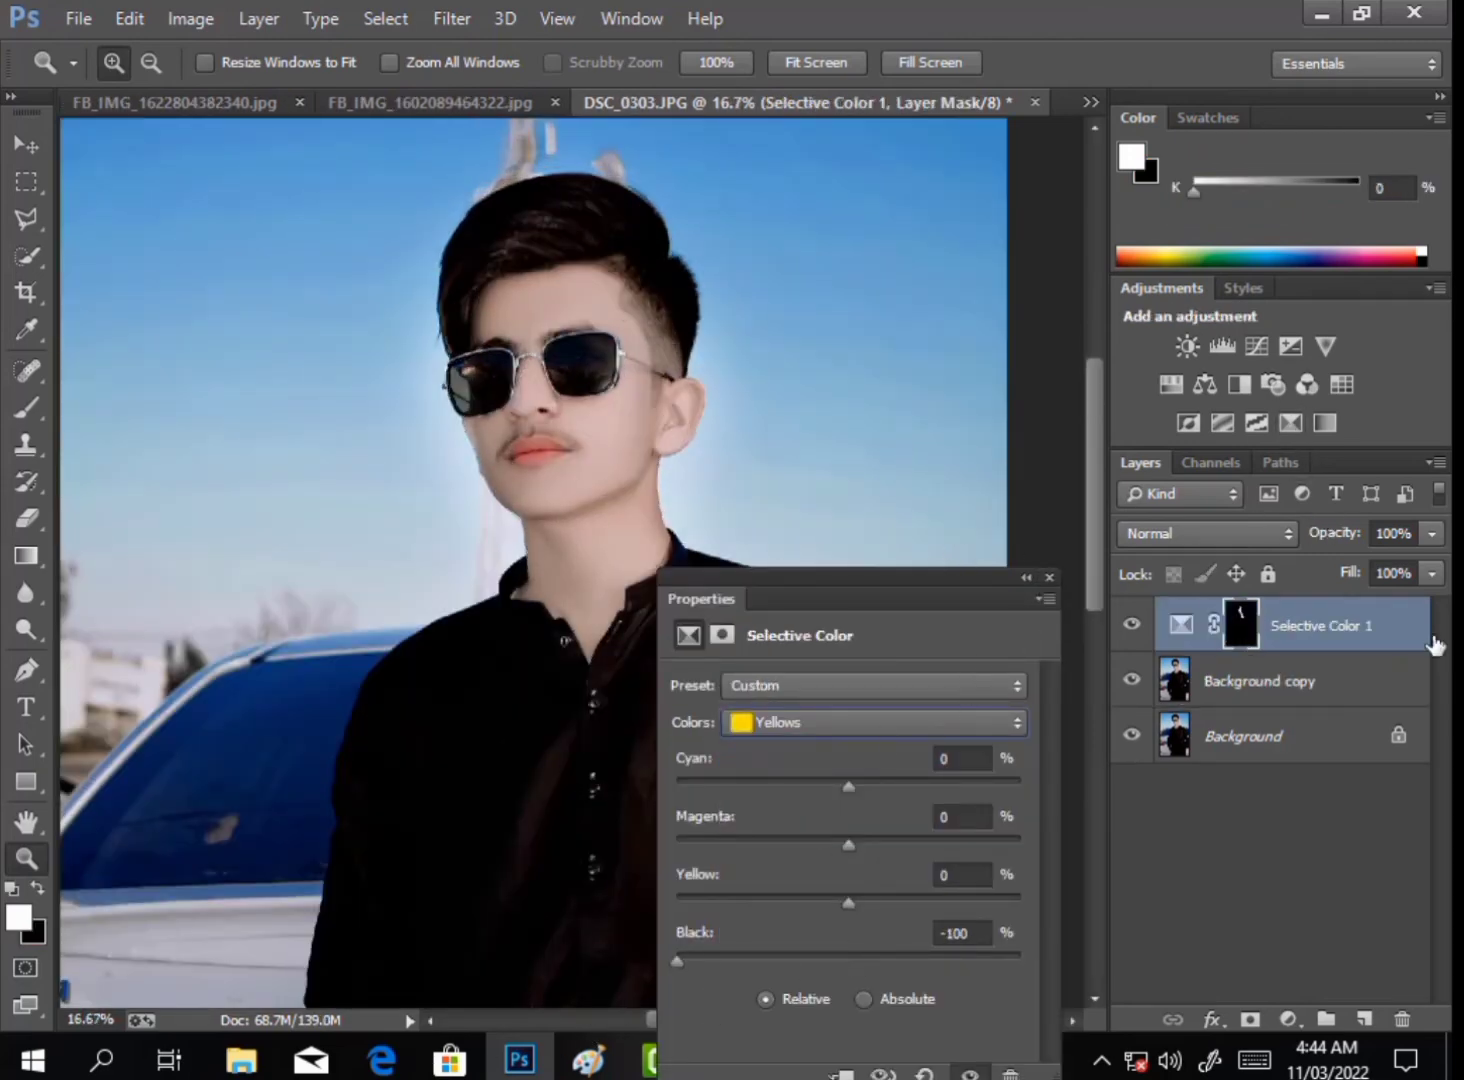
Duplicate the Selective Color layer and clean up the copy's mask over the face with the Eraser, reducing its size to 175.
left_click_drag(1435, 645, 1364, 1018)
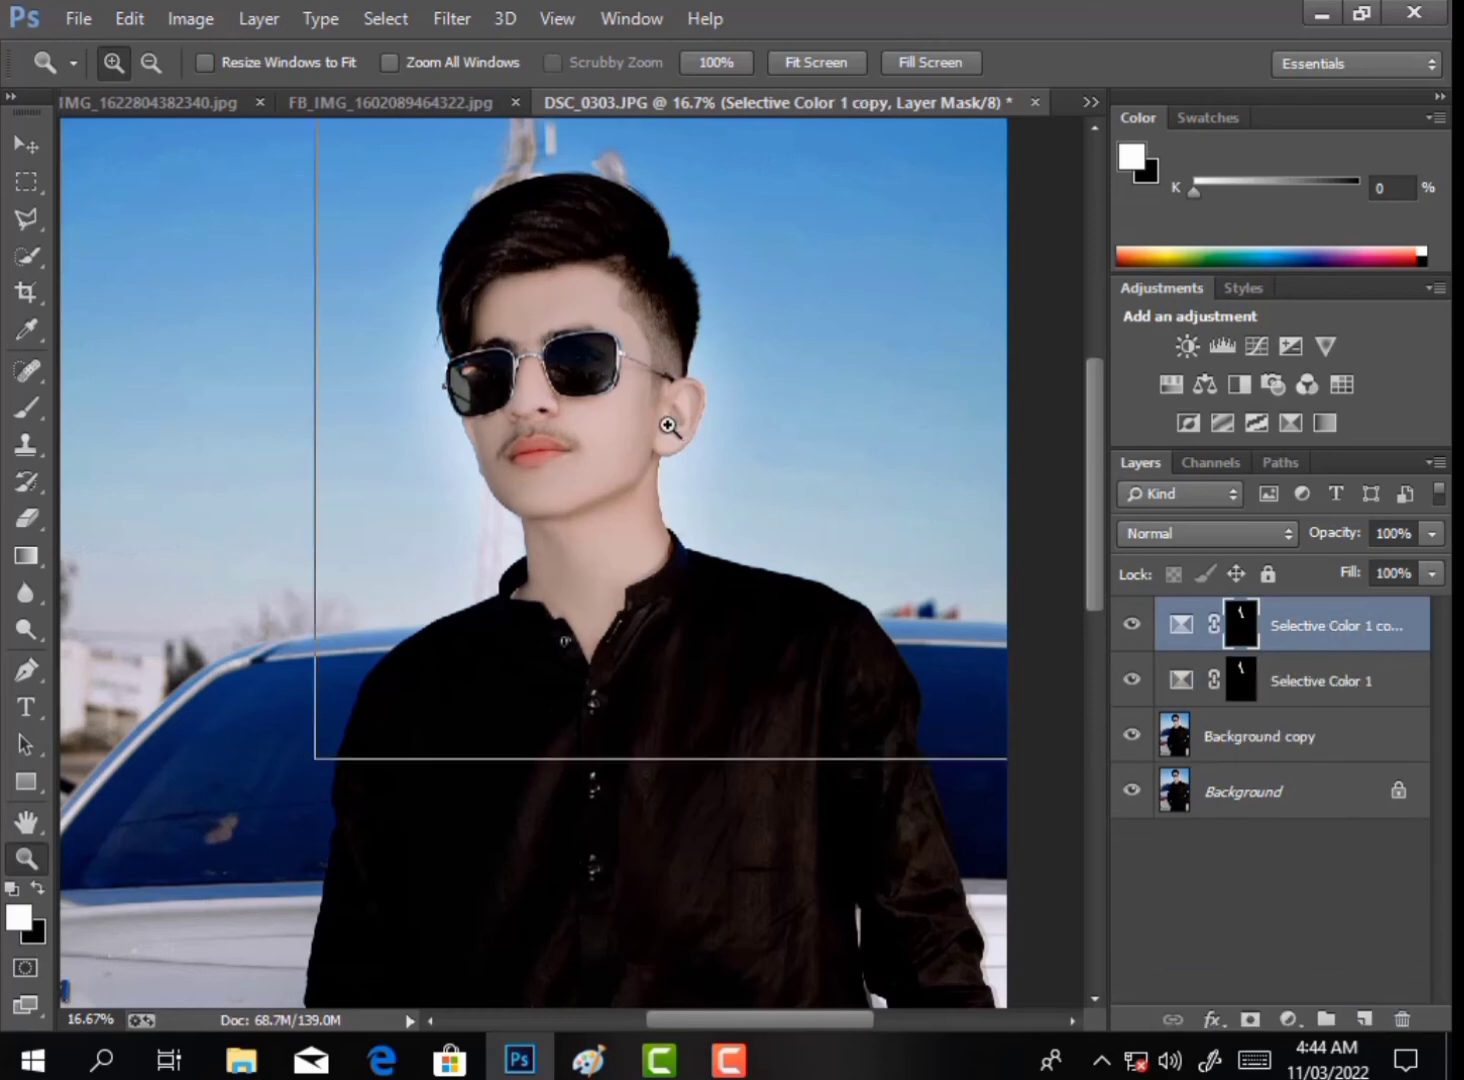
left_click(668, 426)
left_click(435, 261)
left_click(27, 518)
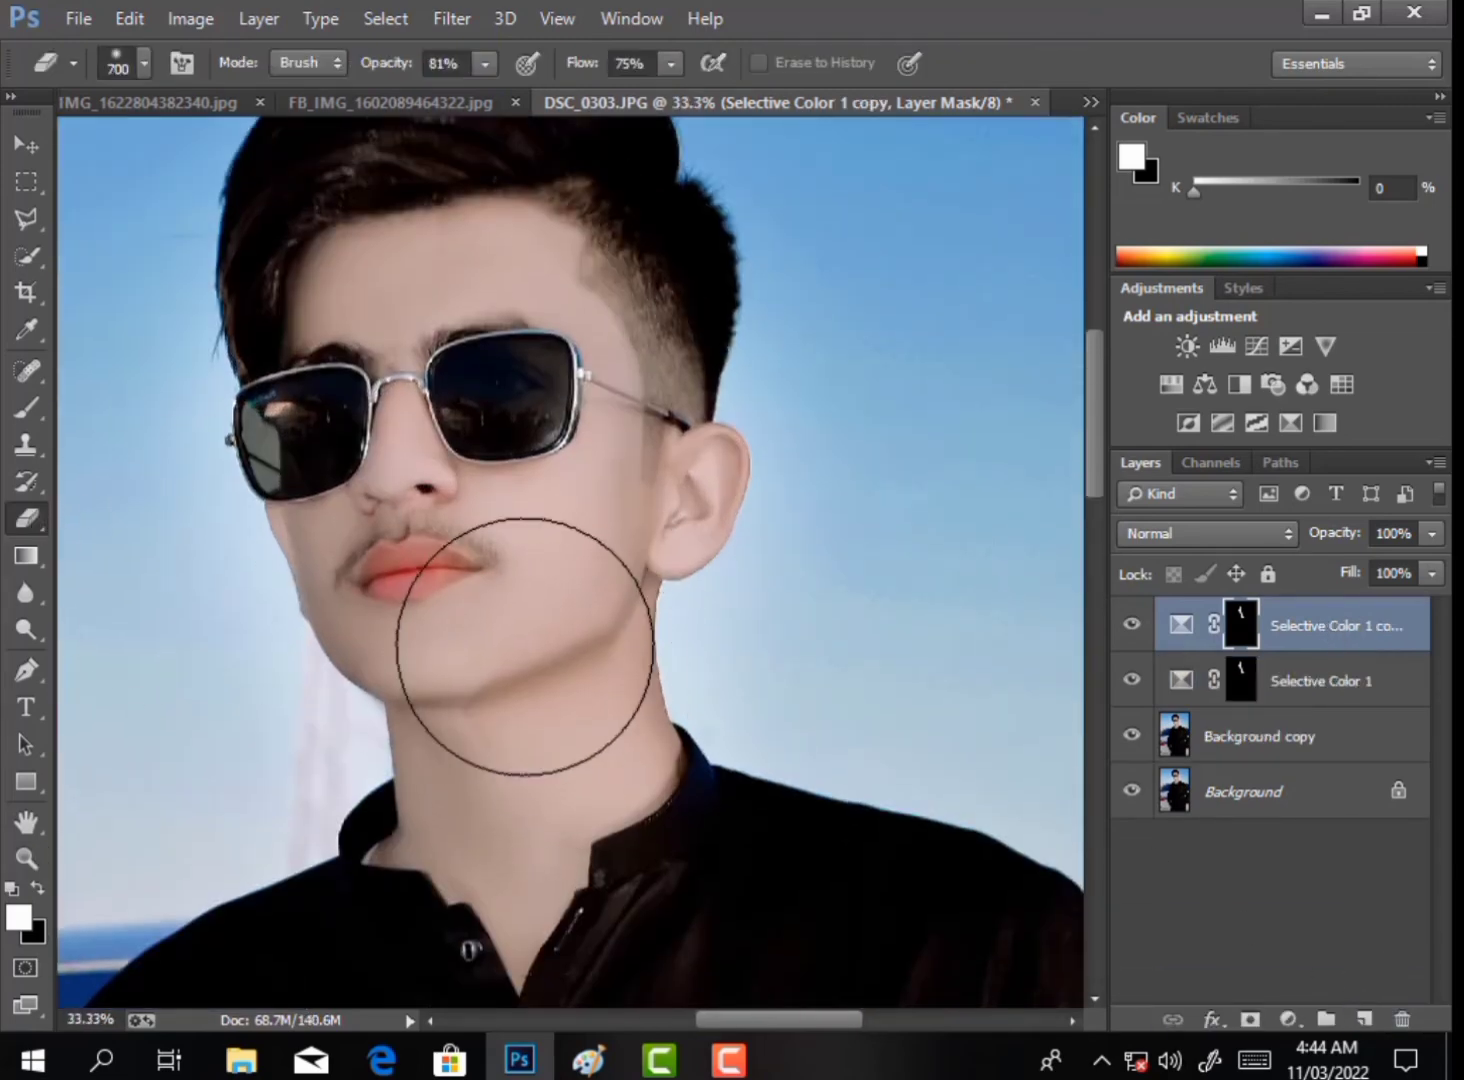
key("bracketleft")
key("bracketleft")
key("bracketleft")
key("bracketleft")
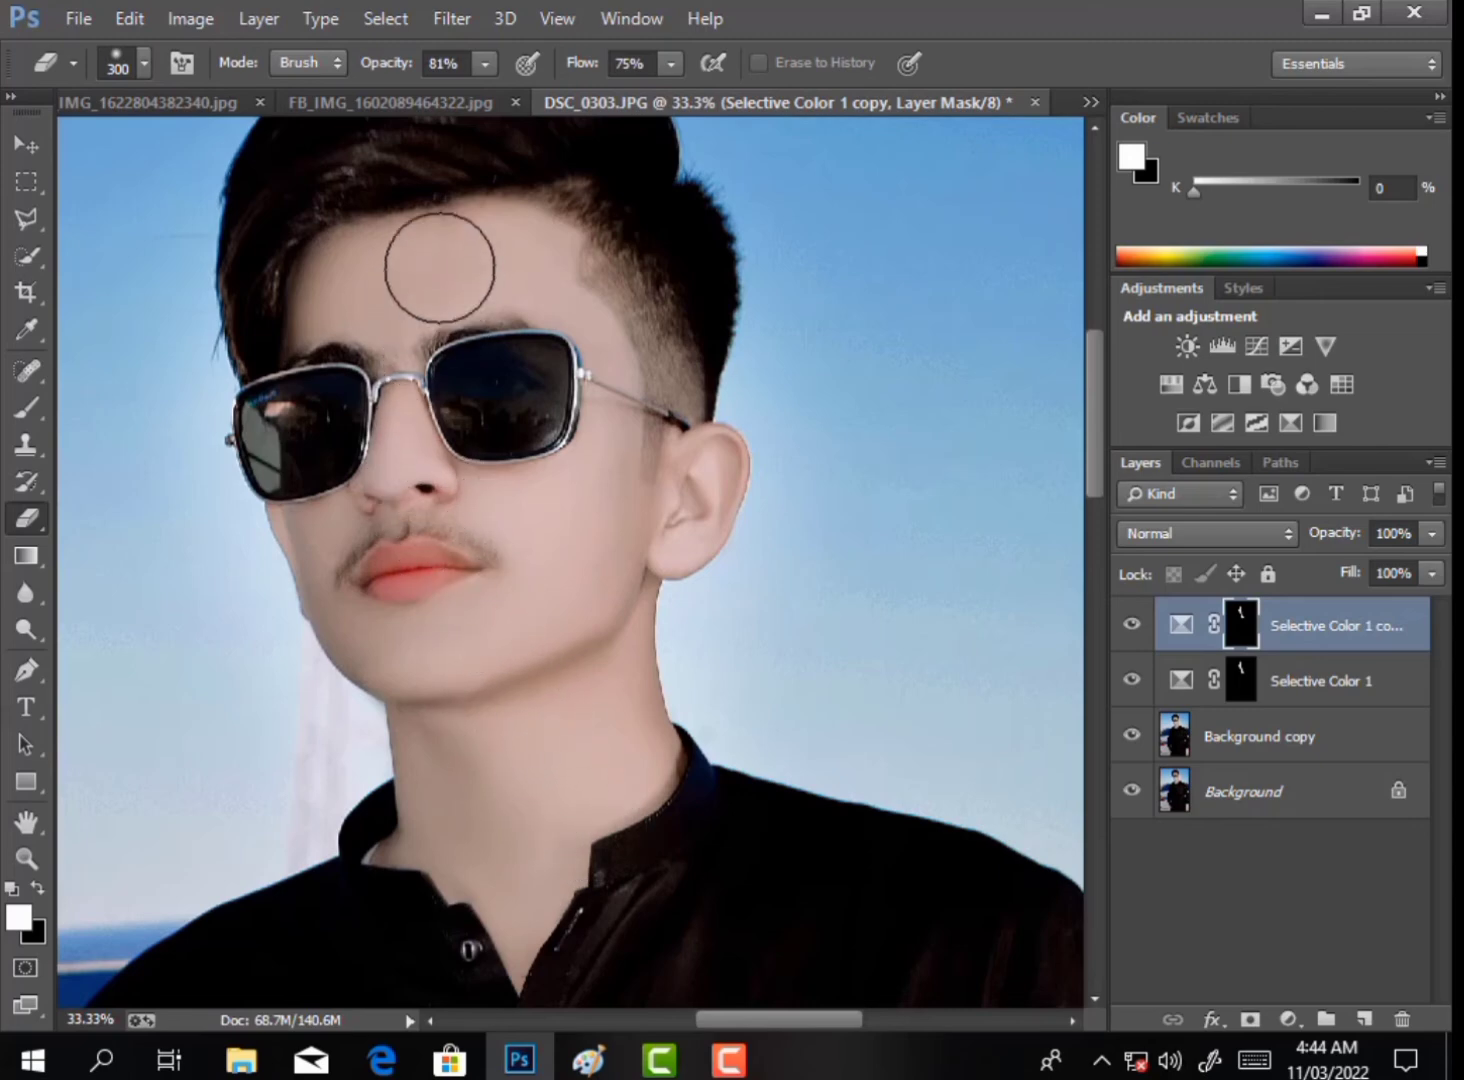
key("bracketleft")
key("bracketleft")
key("bracketleft")
key("bracketleft")
key("bracketleft")
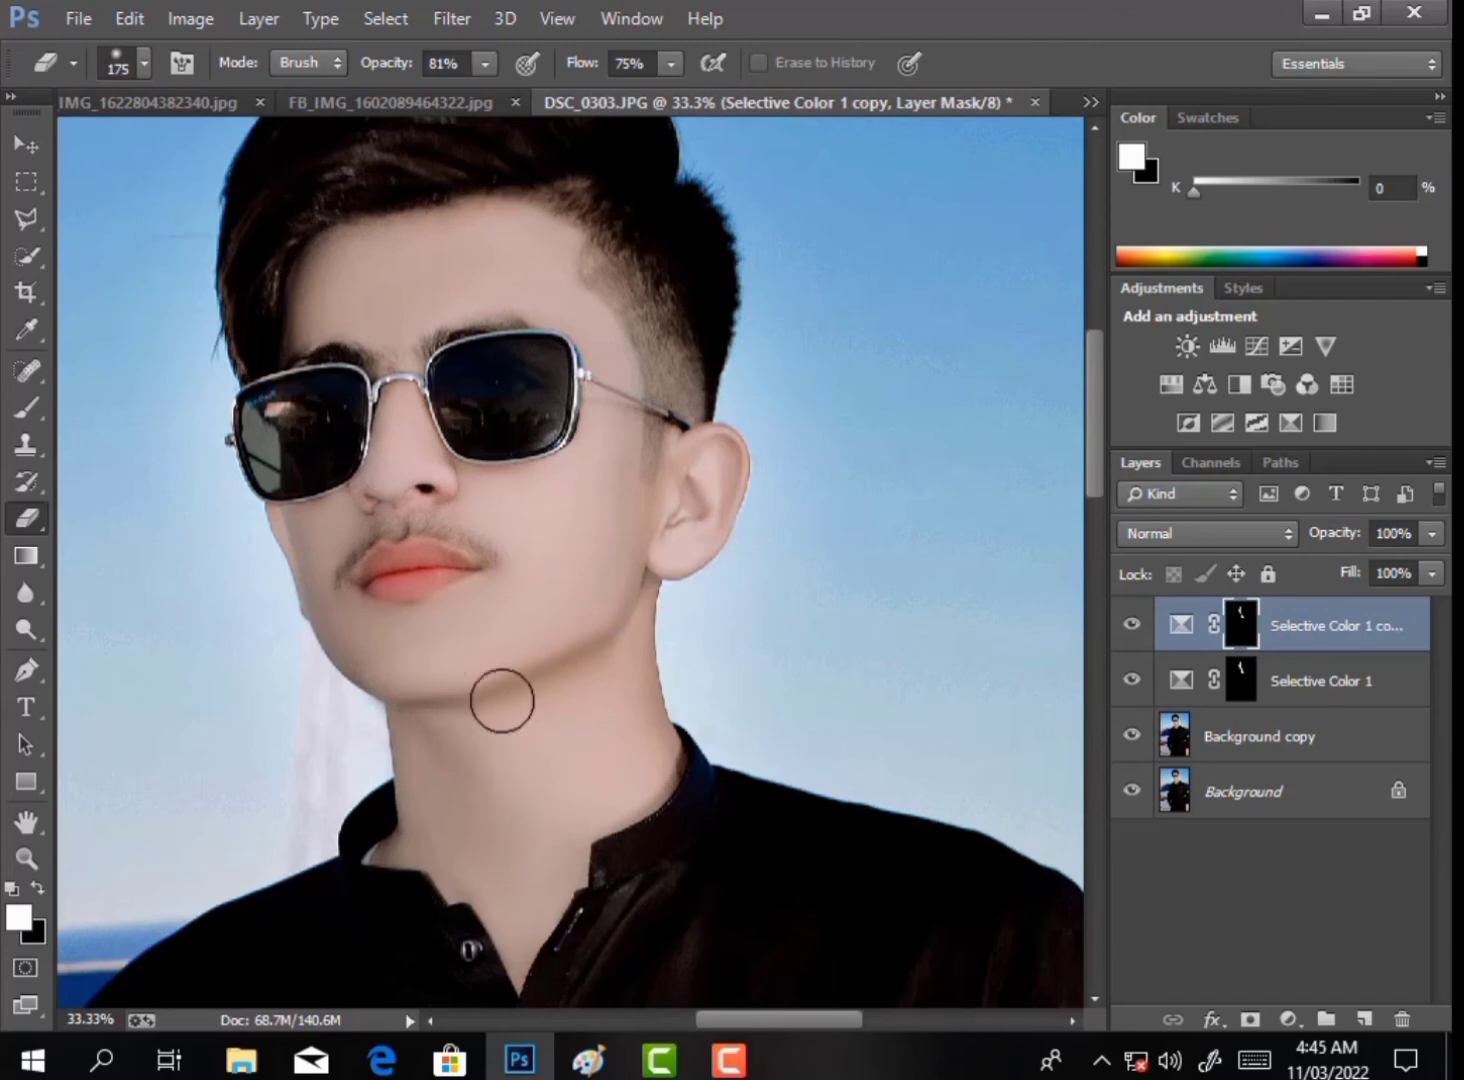
Compare the whole image with and without the lower Selective Color layer, and flatten all layers.
key("z")
key("ctrl+0")
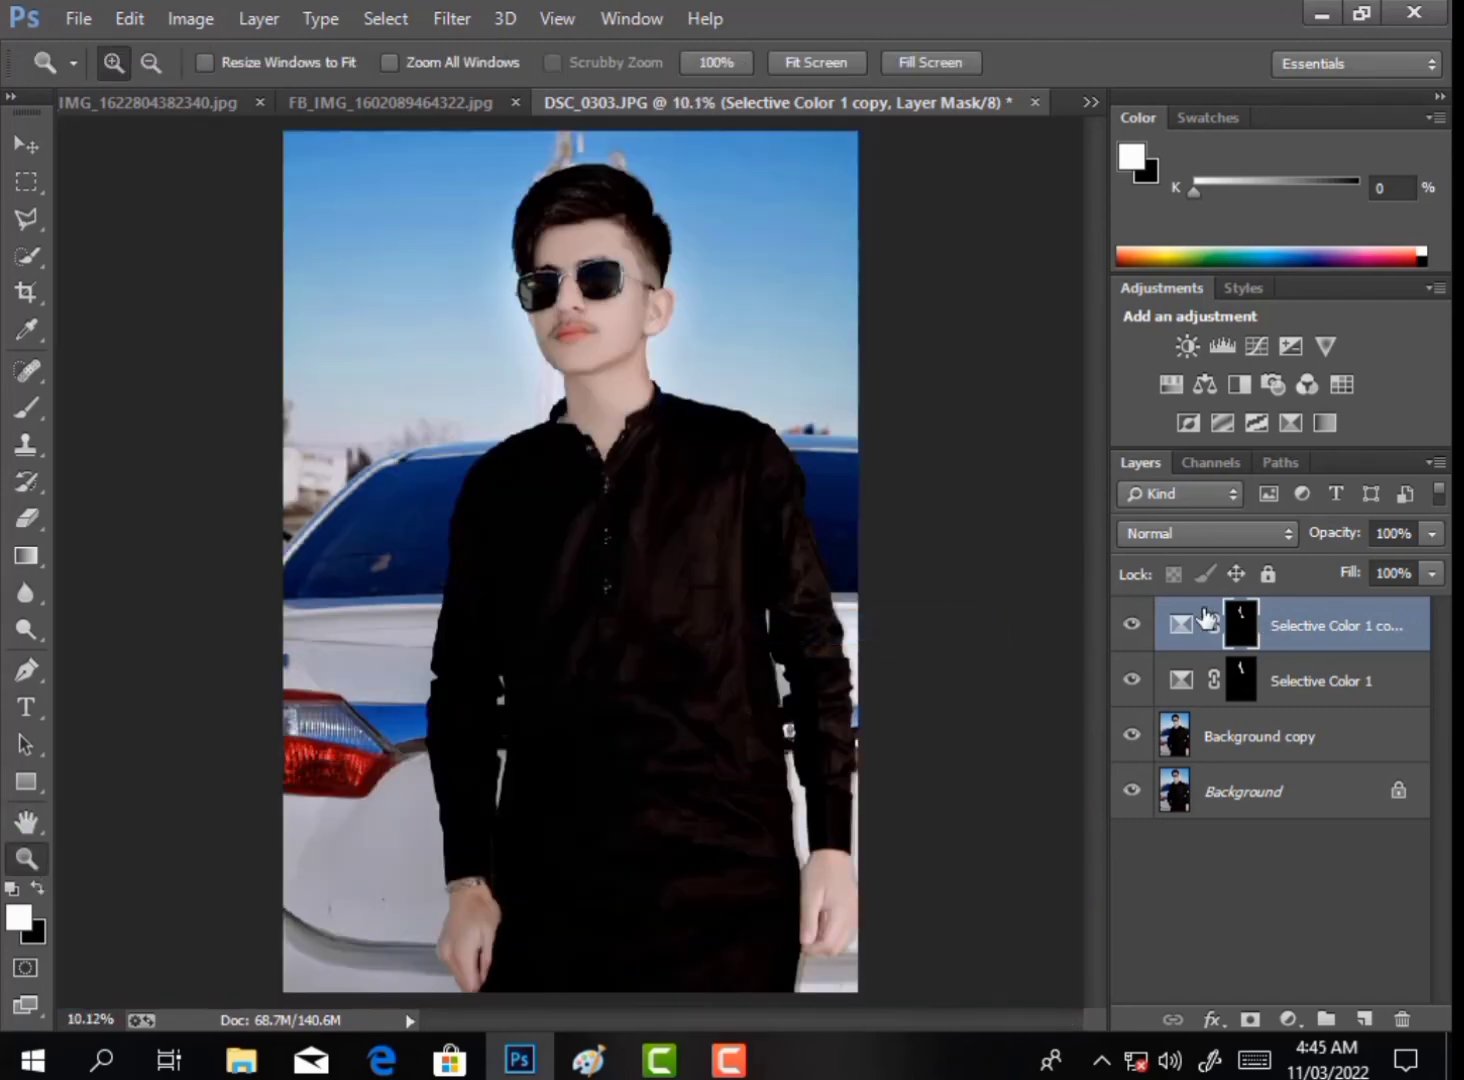
left_click(1297, 680)
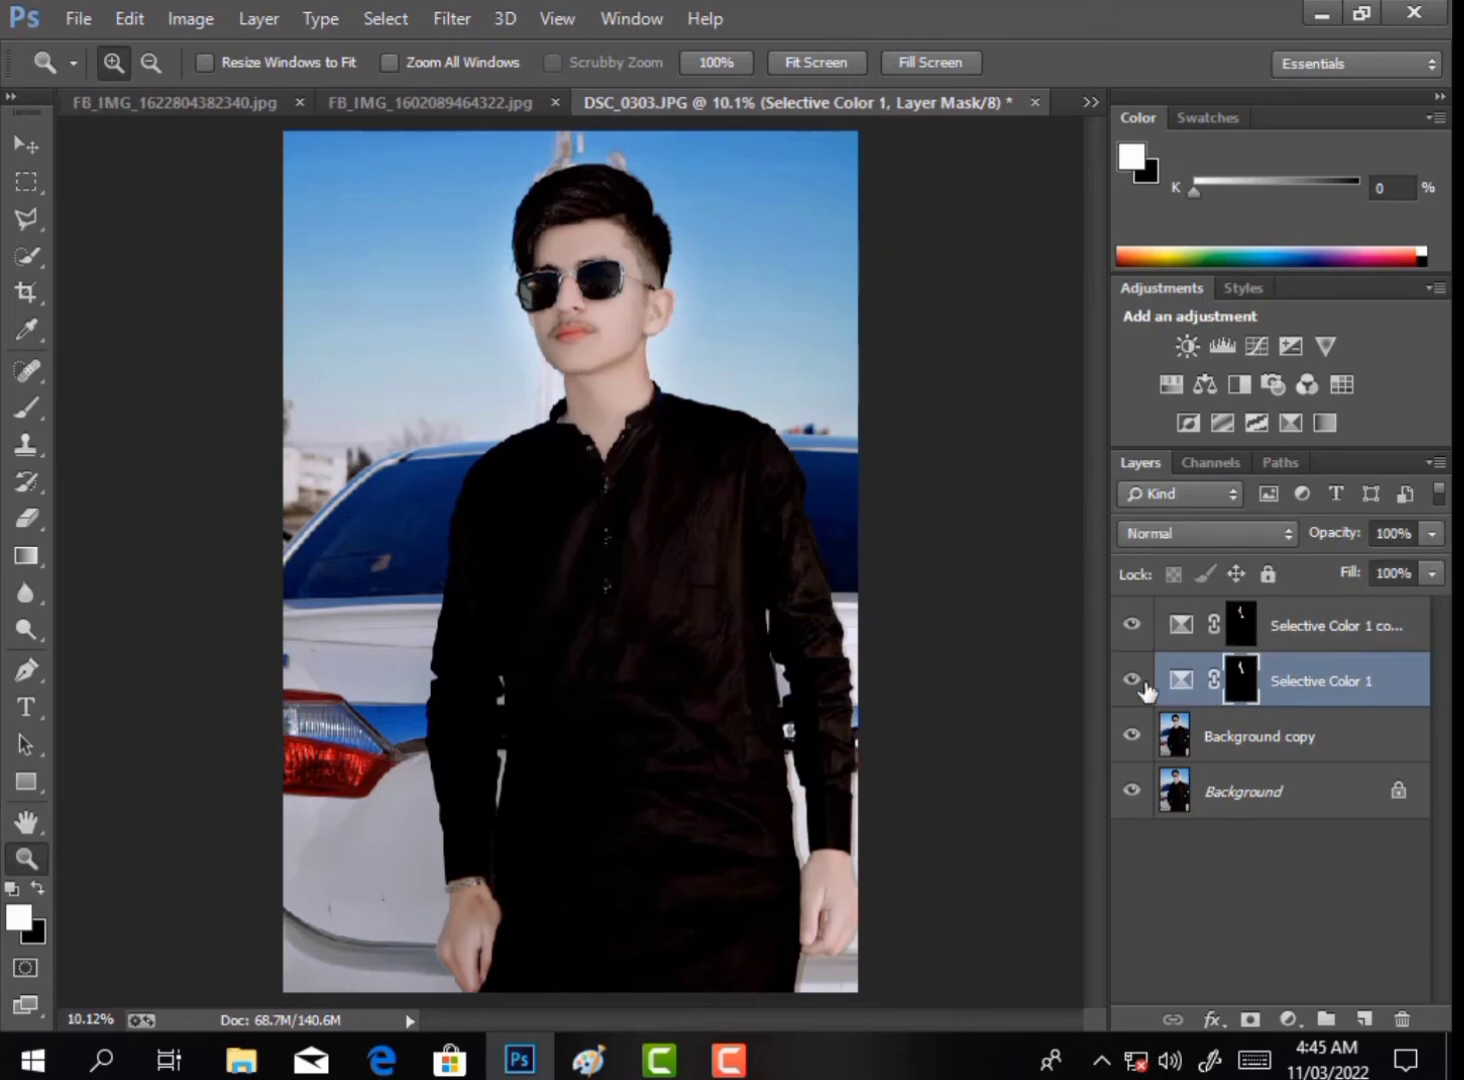
left_click(1132, 680)
left_click(1132, 680)
right_click(1315, 663)
left_click(880, 860)
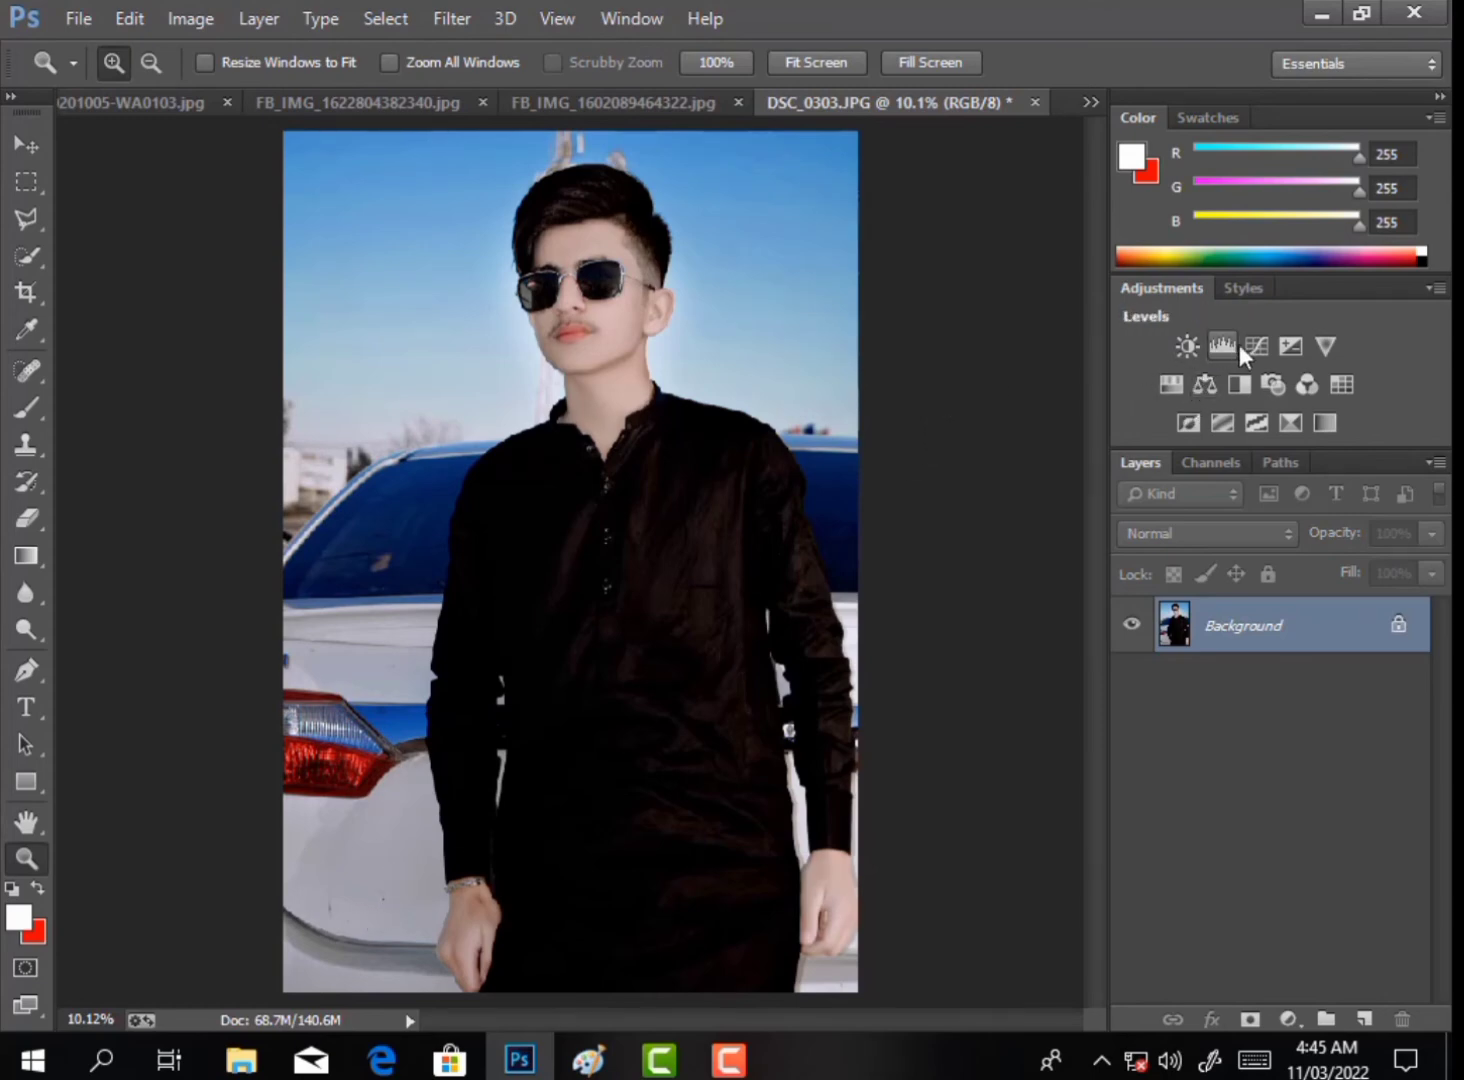
Add an Exposure adjustment with exposure +0.11, offset +0.0041 and gamma correction 0.94.
left_click(1292, 346)
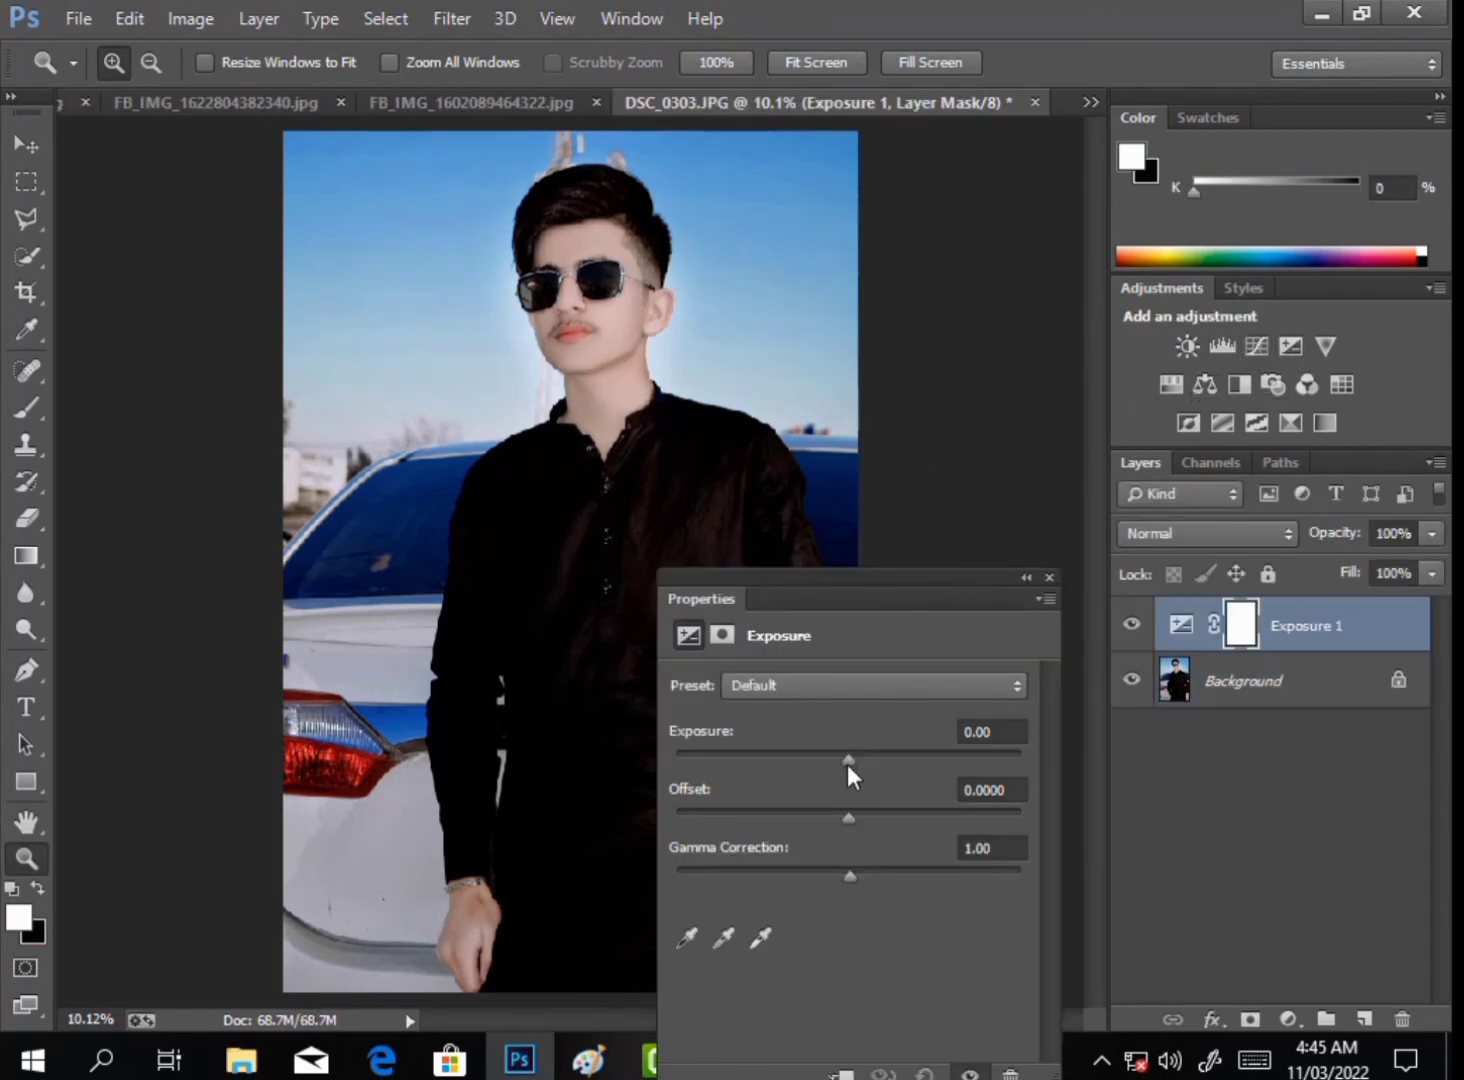
left_click_drag(848, 764, 857, 875)
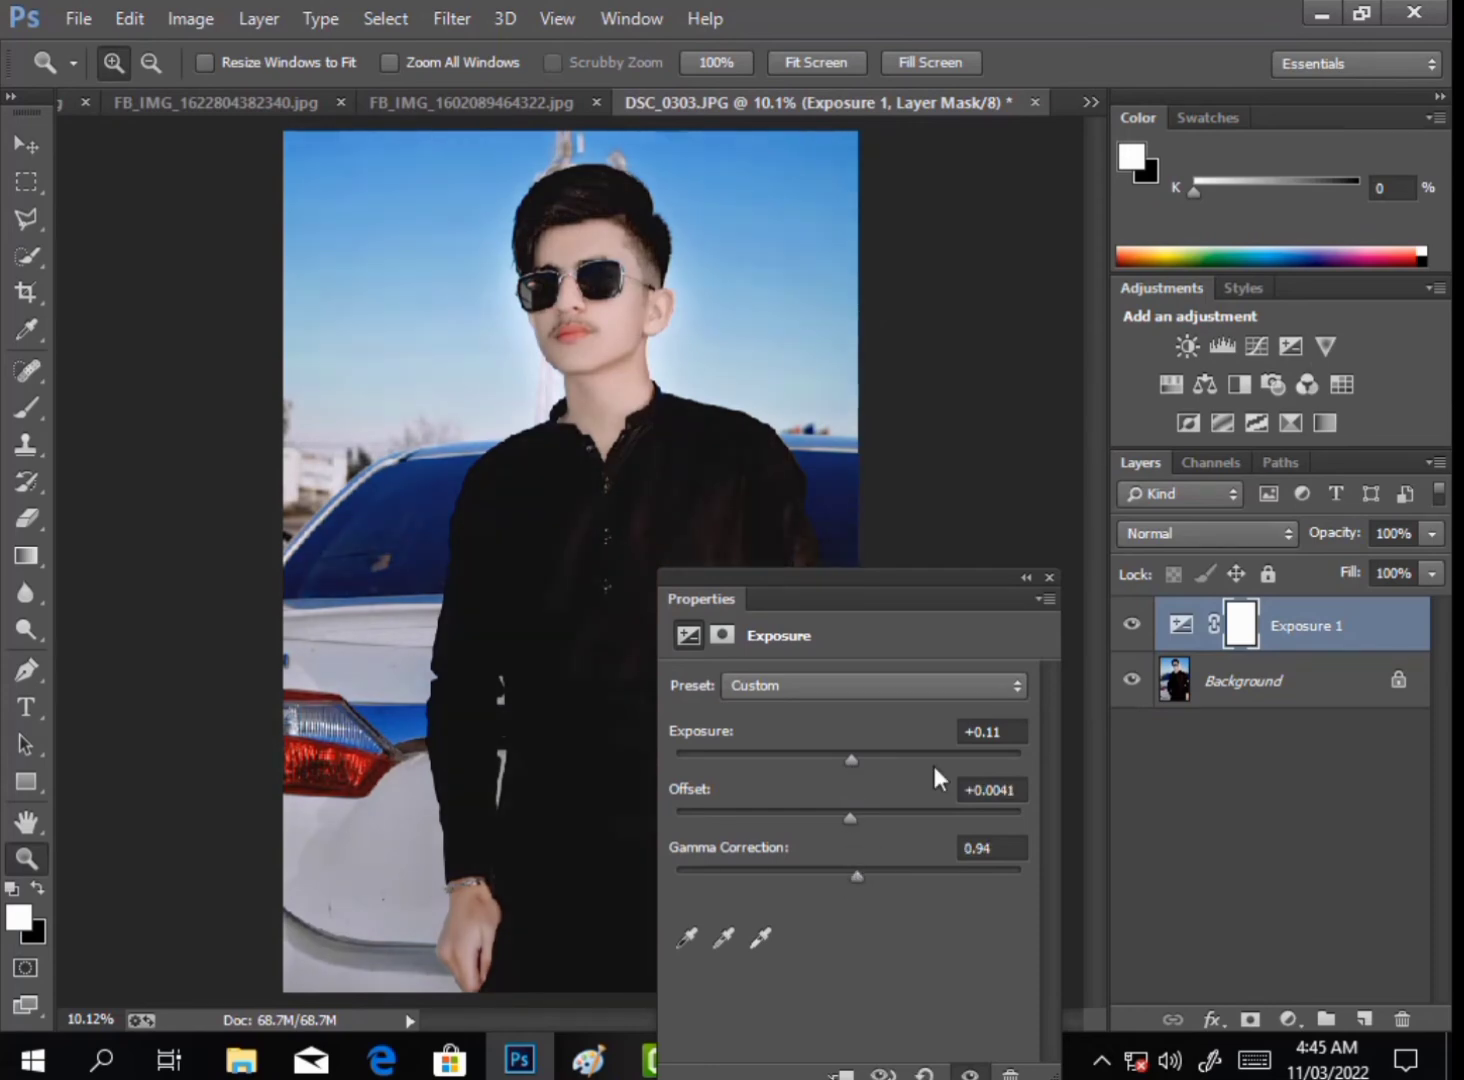
left_click(1048, 578)
Lower the Exposure layer's fill to 69% and flatten the image.
key("shift+6")
key("shift+9")
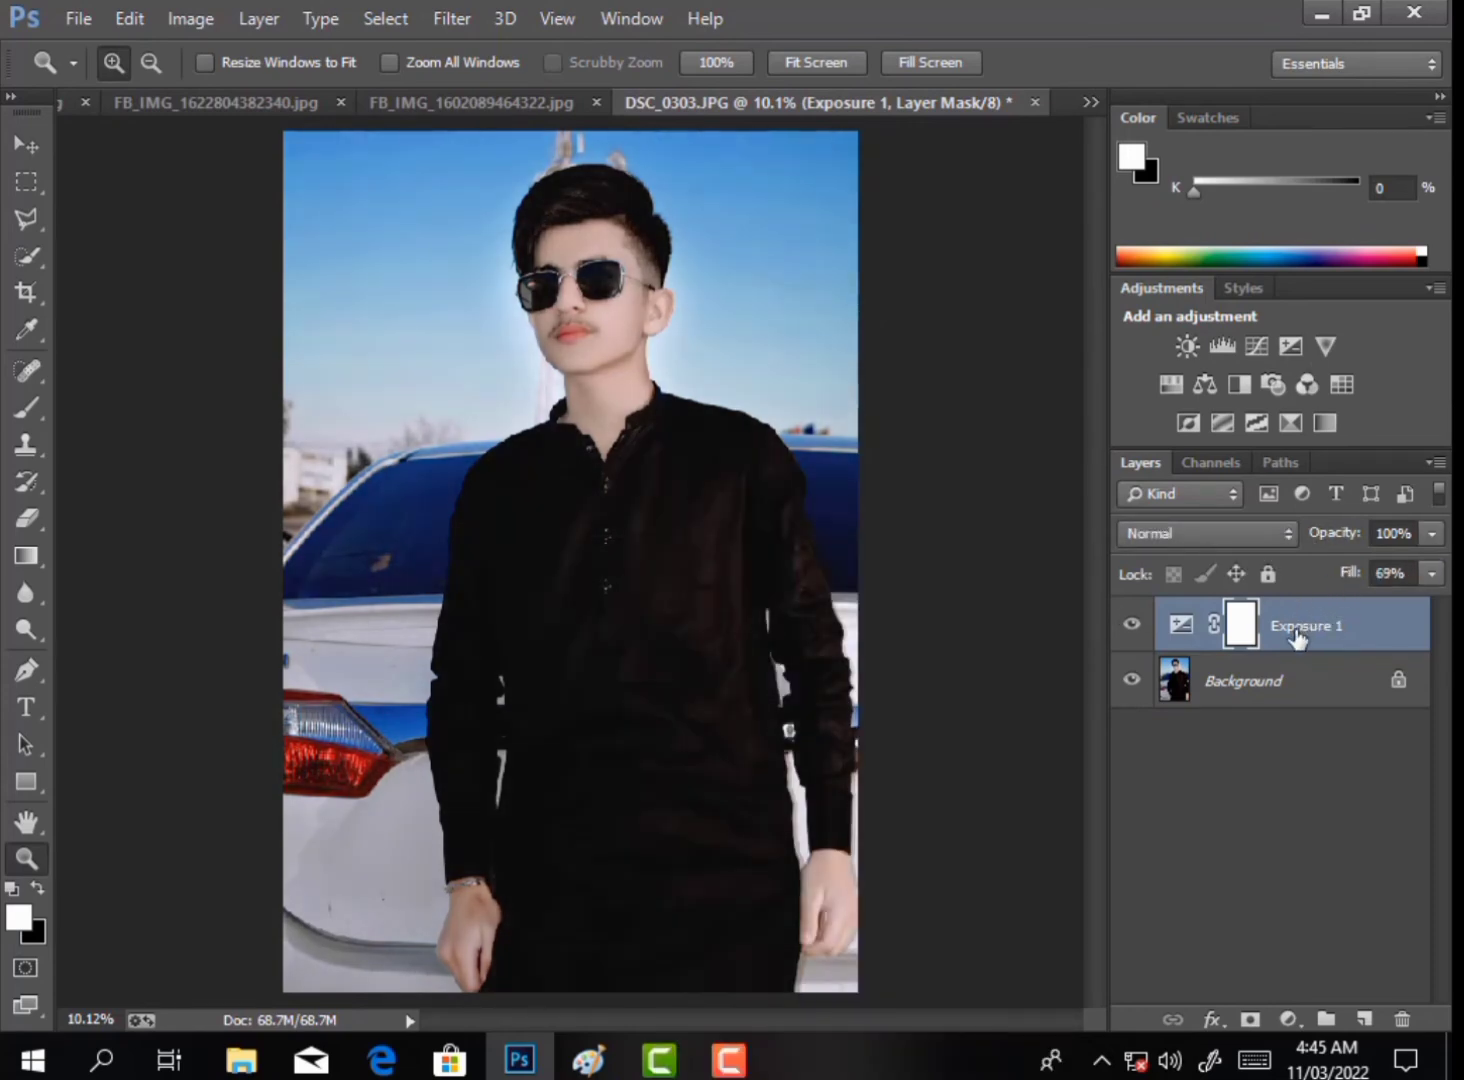
right_click(1297, 645)
left_click(818, 866)
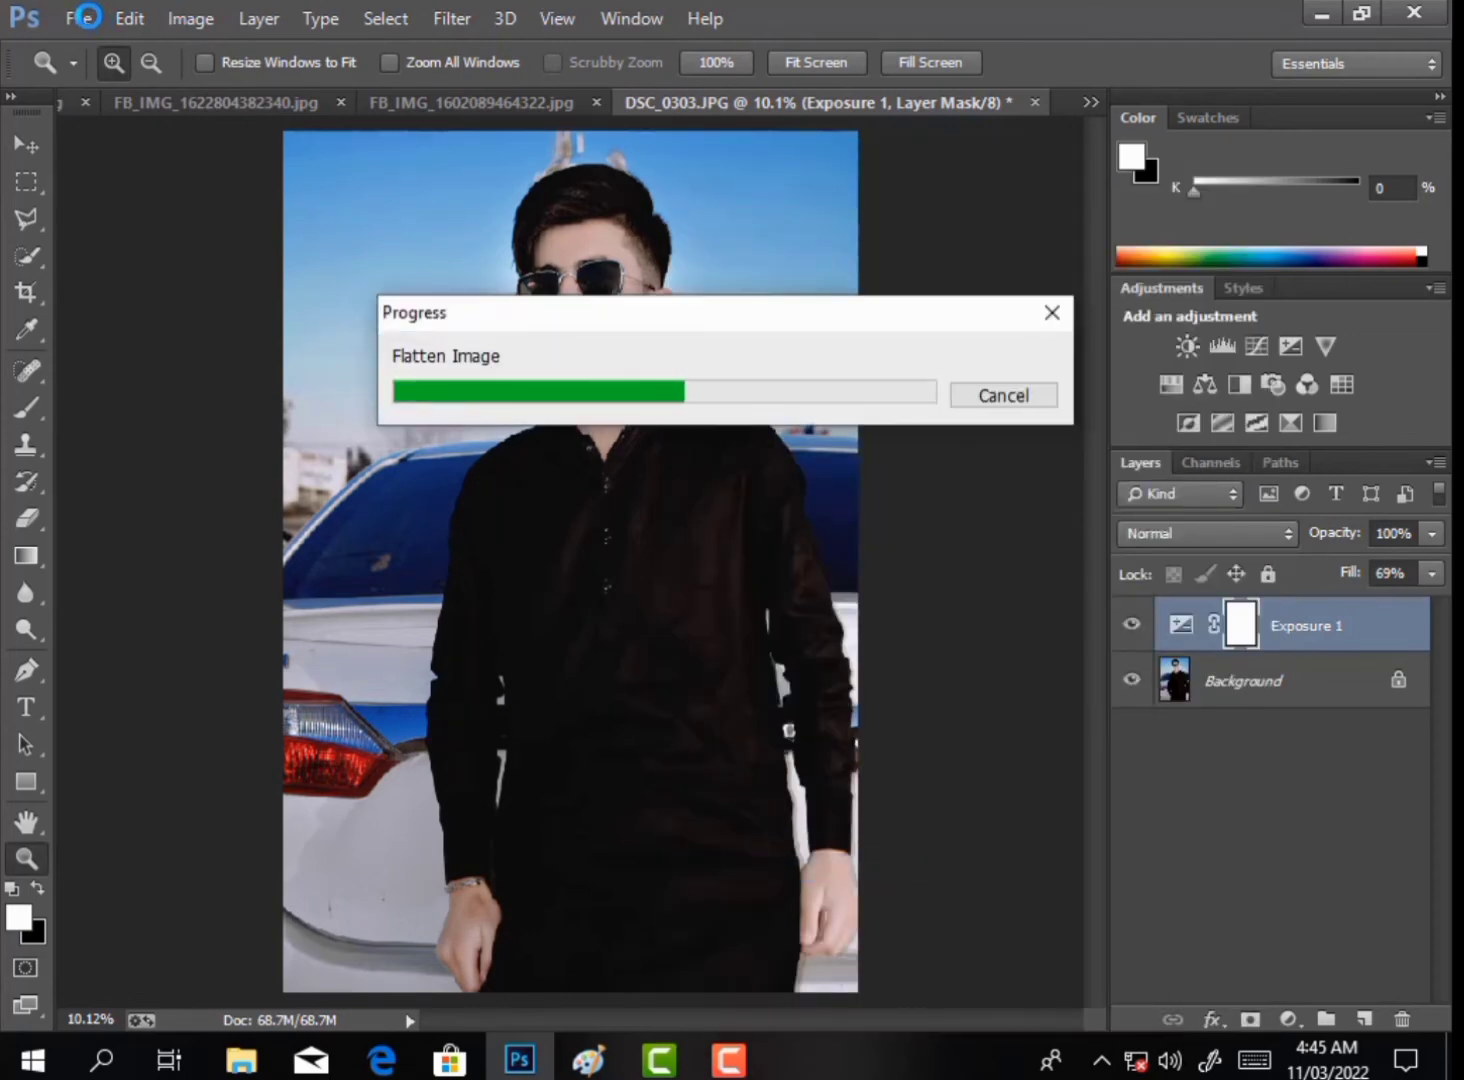
Place the embedded sun-glow image S.R (27) from the TOP 3 Presets folder inside editing picc on drive F.
left_click(80, 18)
left_click(154, 425)
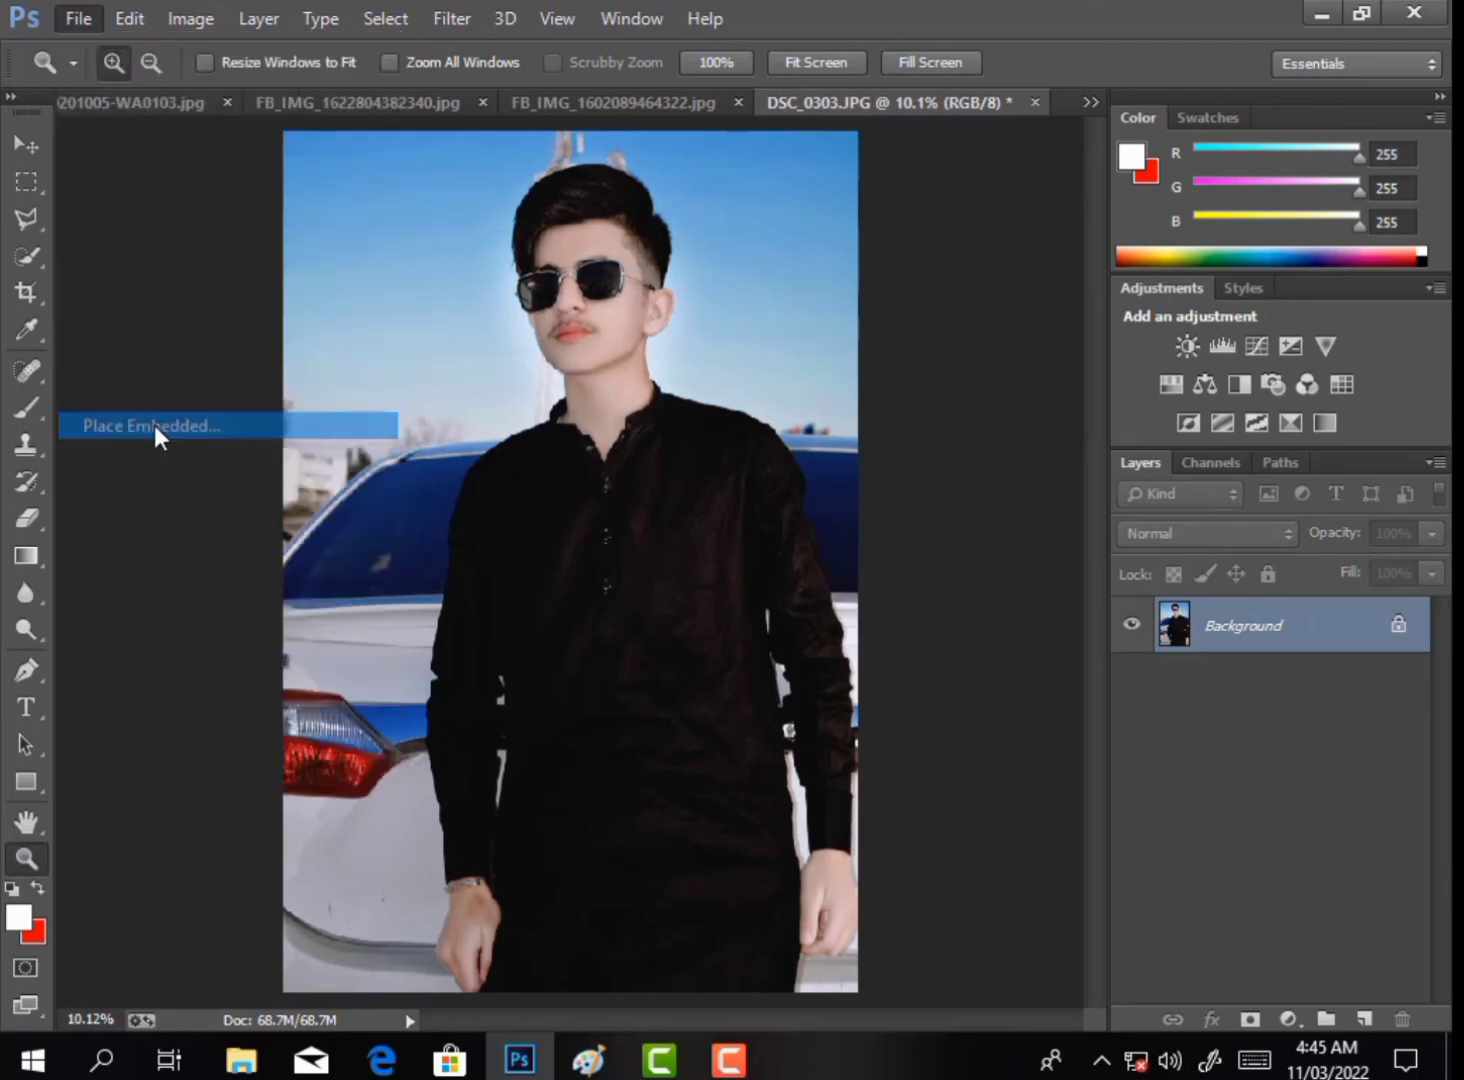
scroll(121, 827, "down", 1)
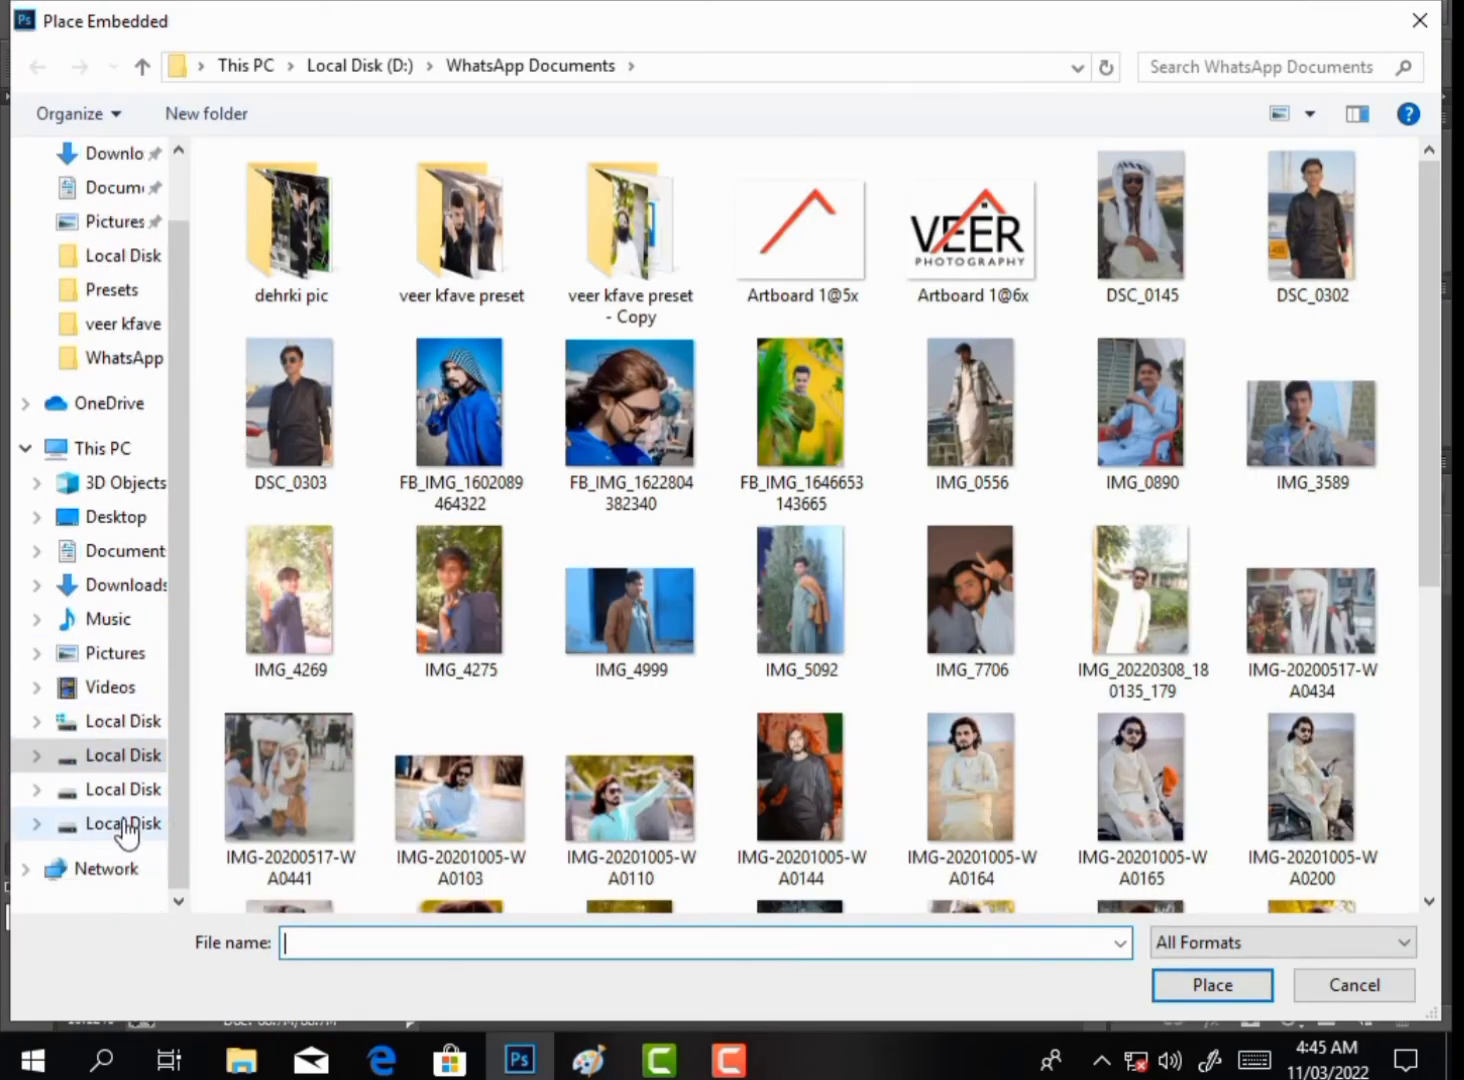
left_click(125, 825)
left_click(663, 448)
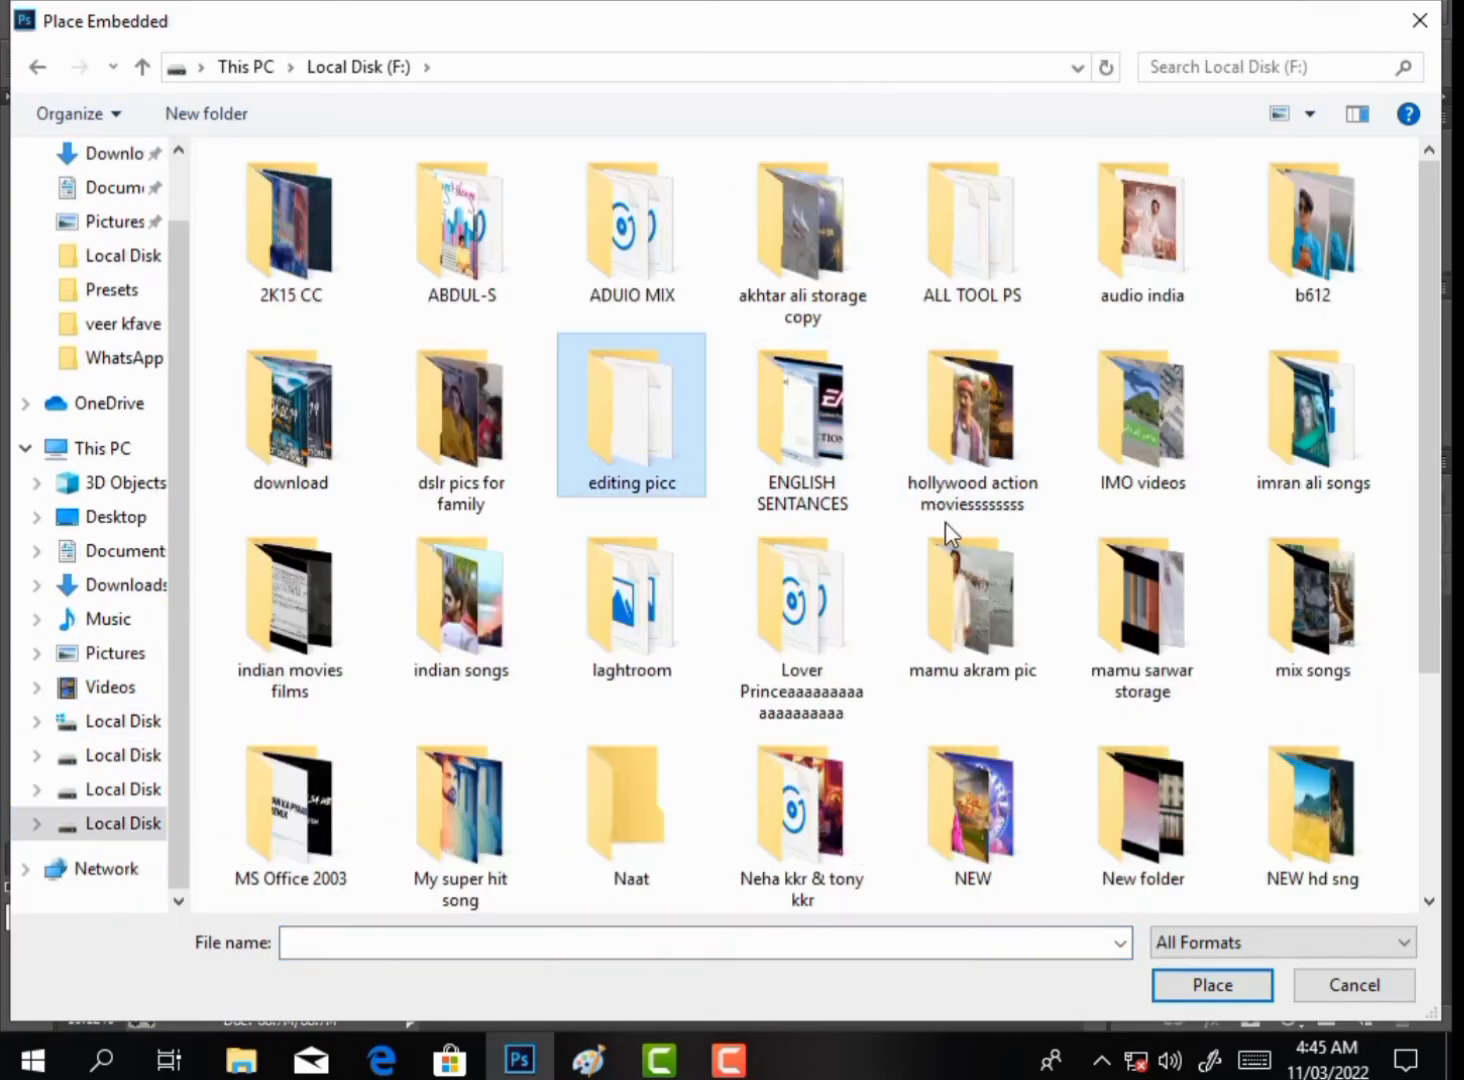
key("Return")
double_click(1000, 467)
scroll(1290, 540, "down", 5)
double_click(1297, 524)
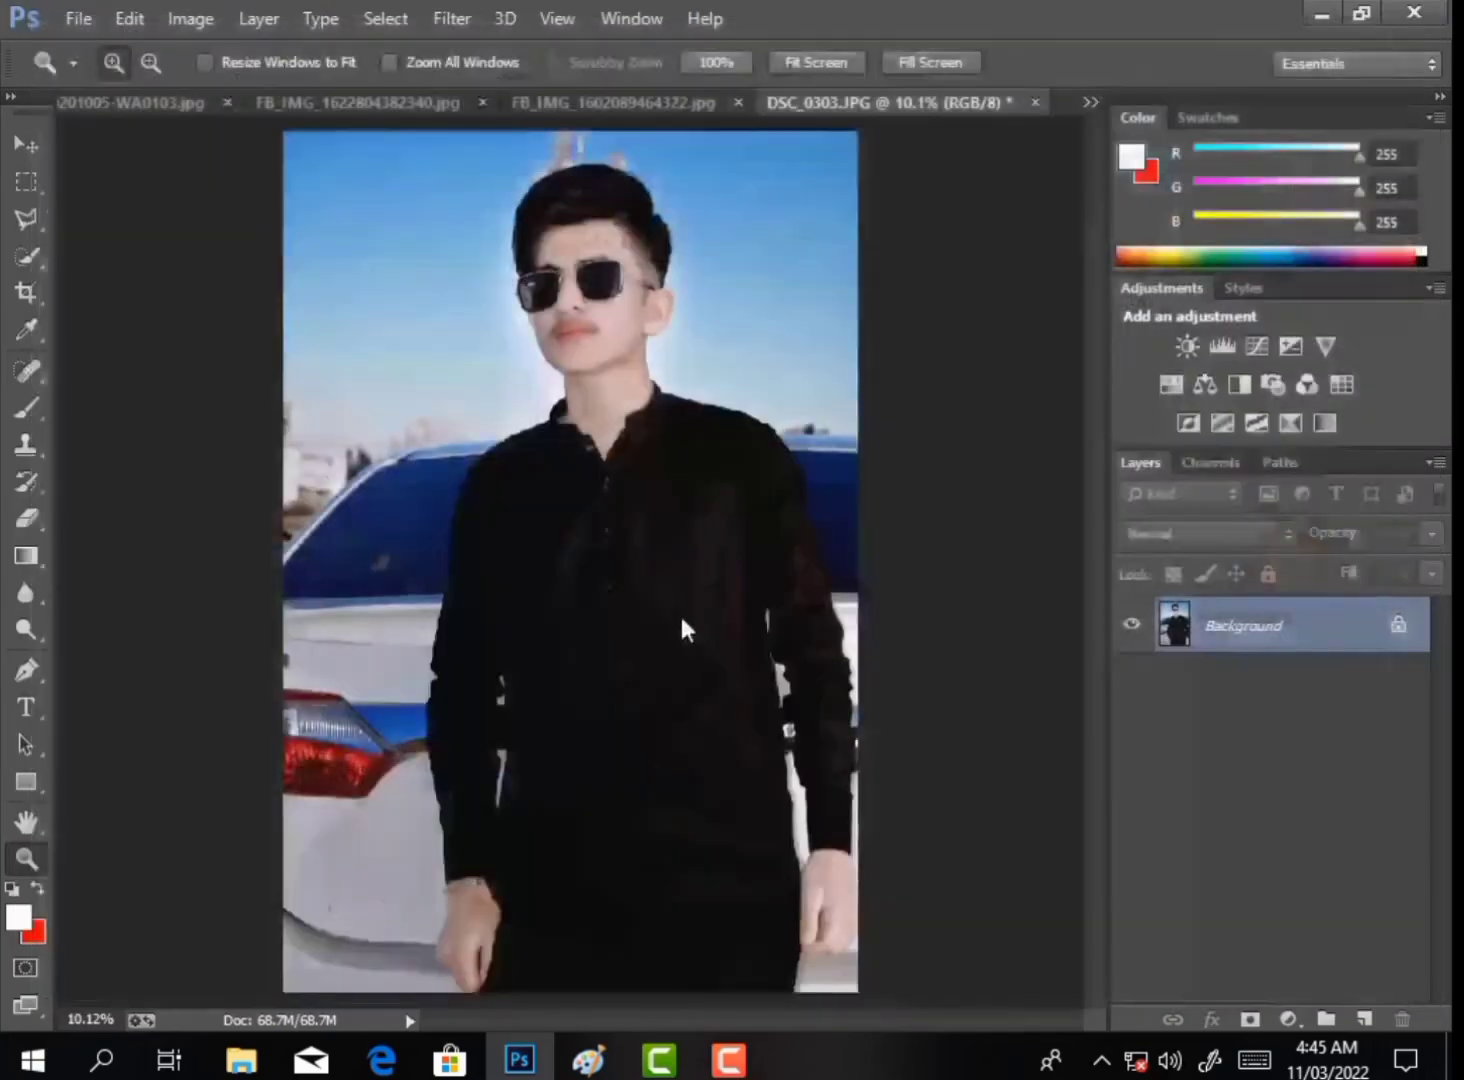
Enlarge the glow to about 29.6 × 30.1 cm beside the man's head and shoulder, and set its blend mode to Screen.
left_click_drag(600, 570, 630, 300)
left_click_drag(678, 371, 1048, 752)
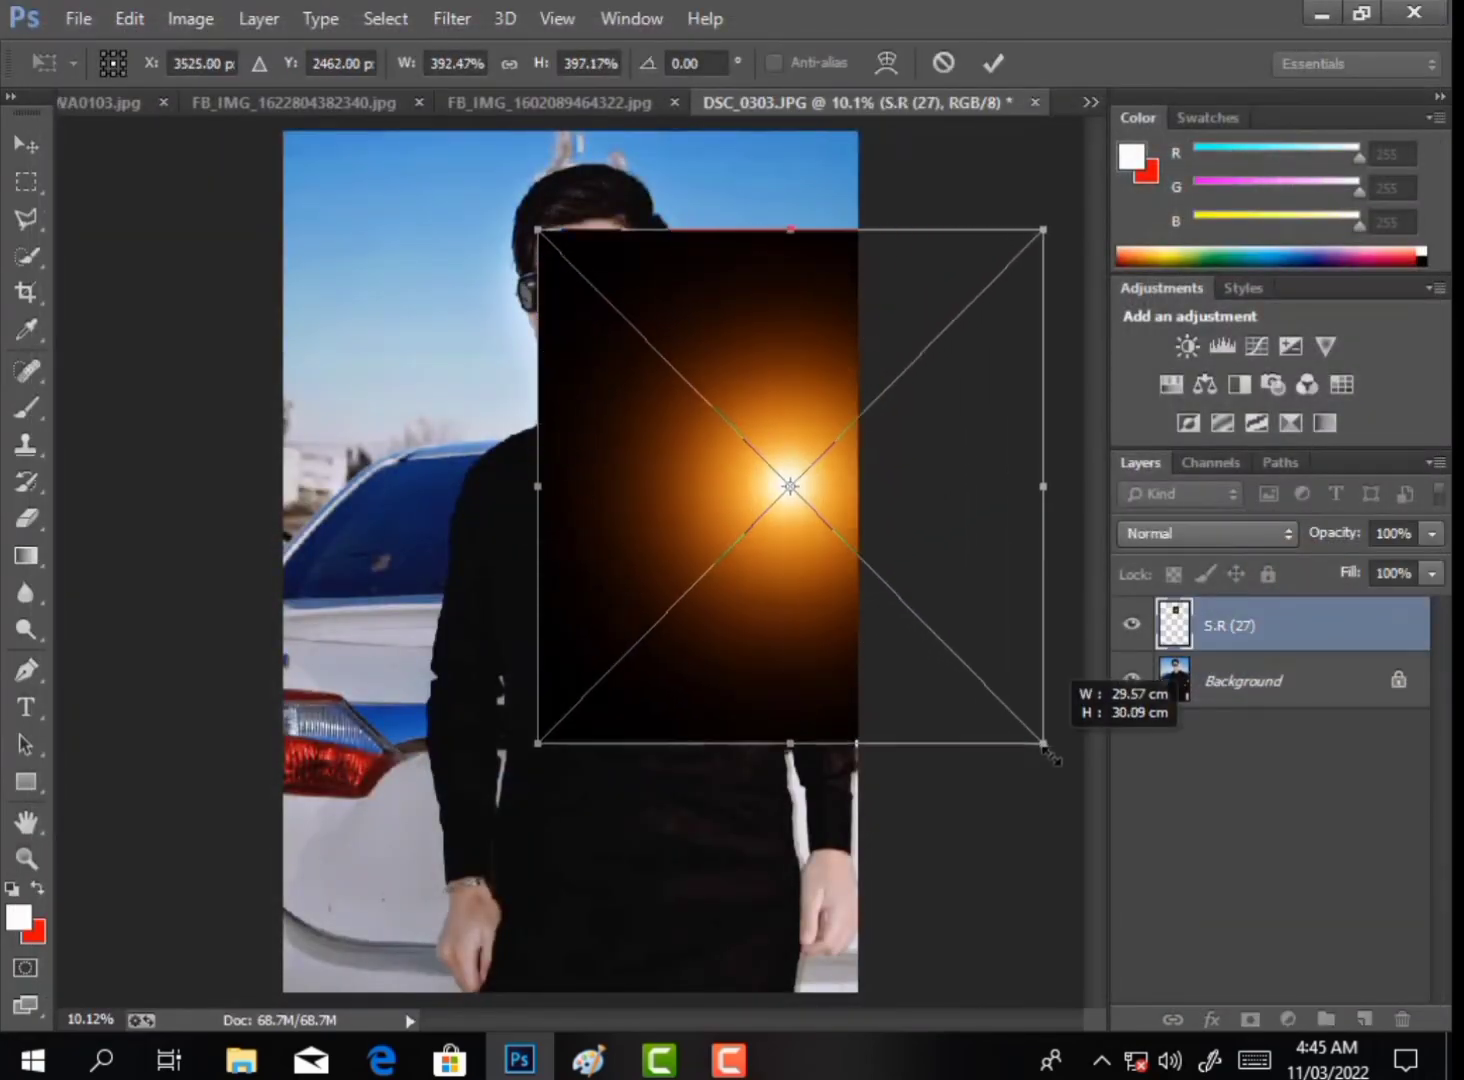
left_click_drag(960, 650, 964, 540)
left_click(993, 63)
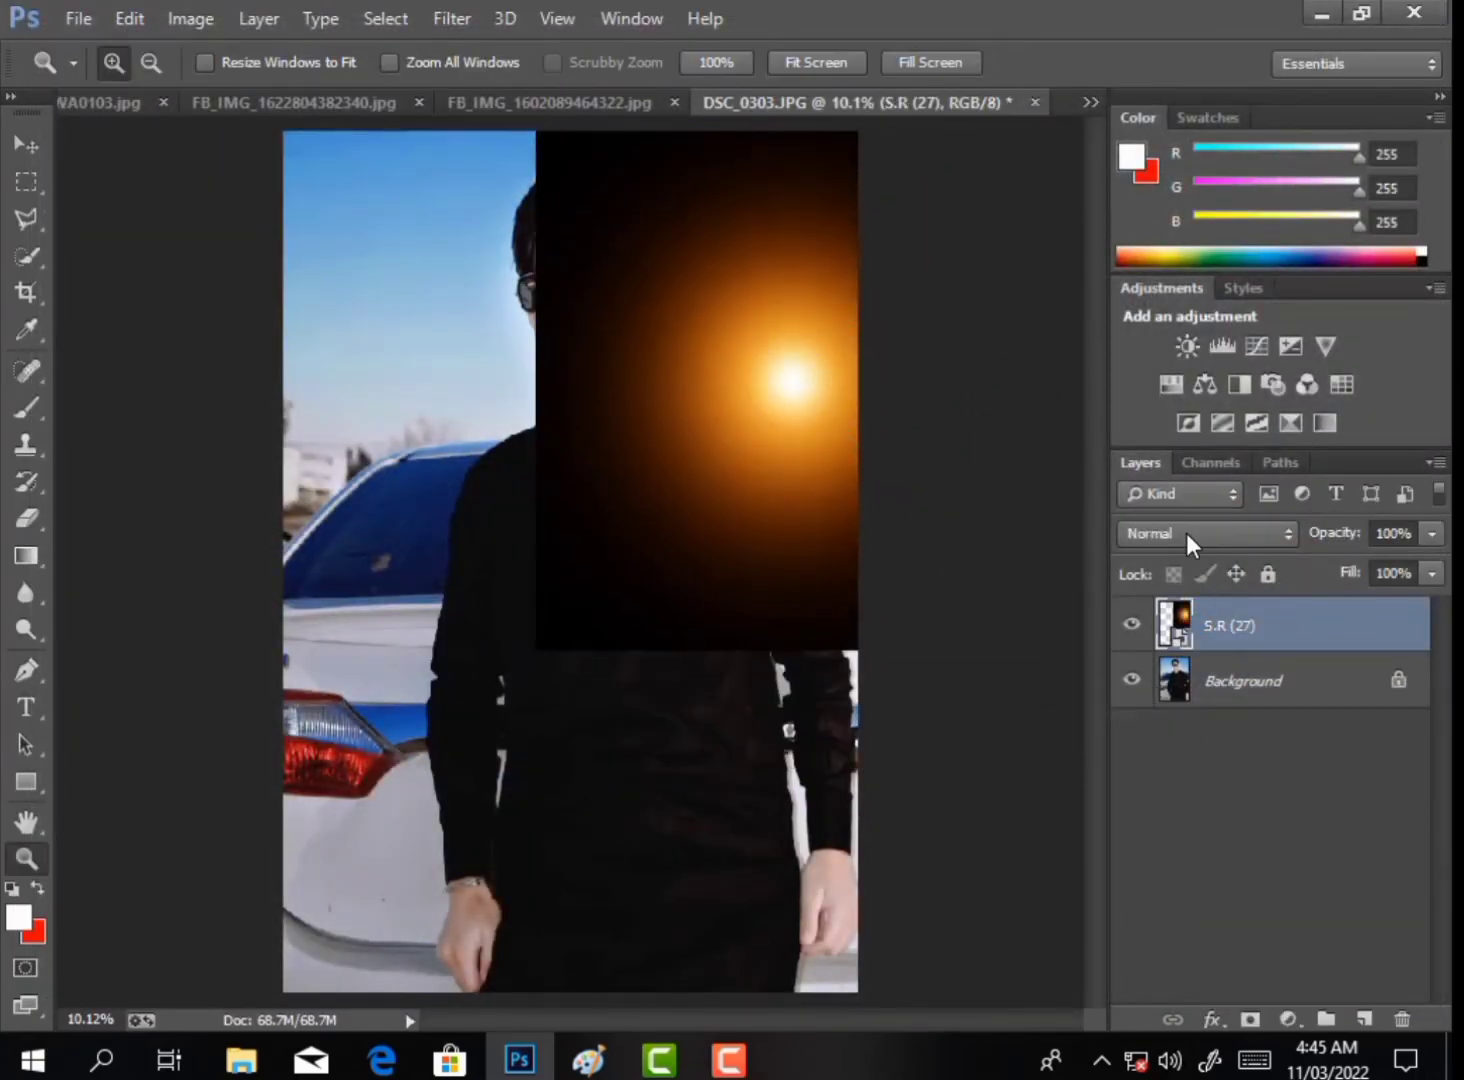
left_click(1186, 533)
left_click(1160, 240)
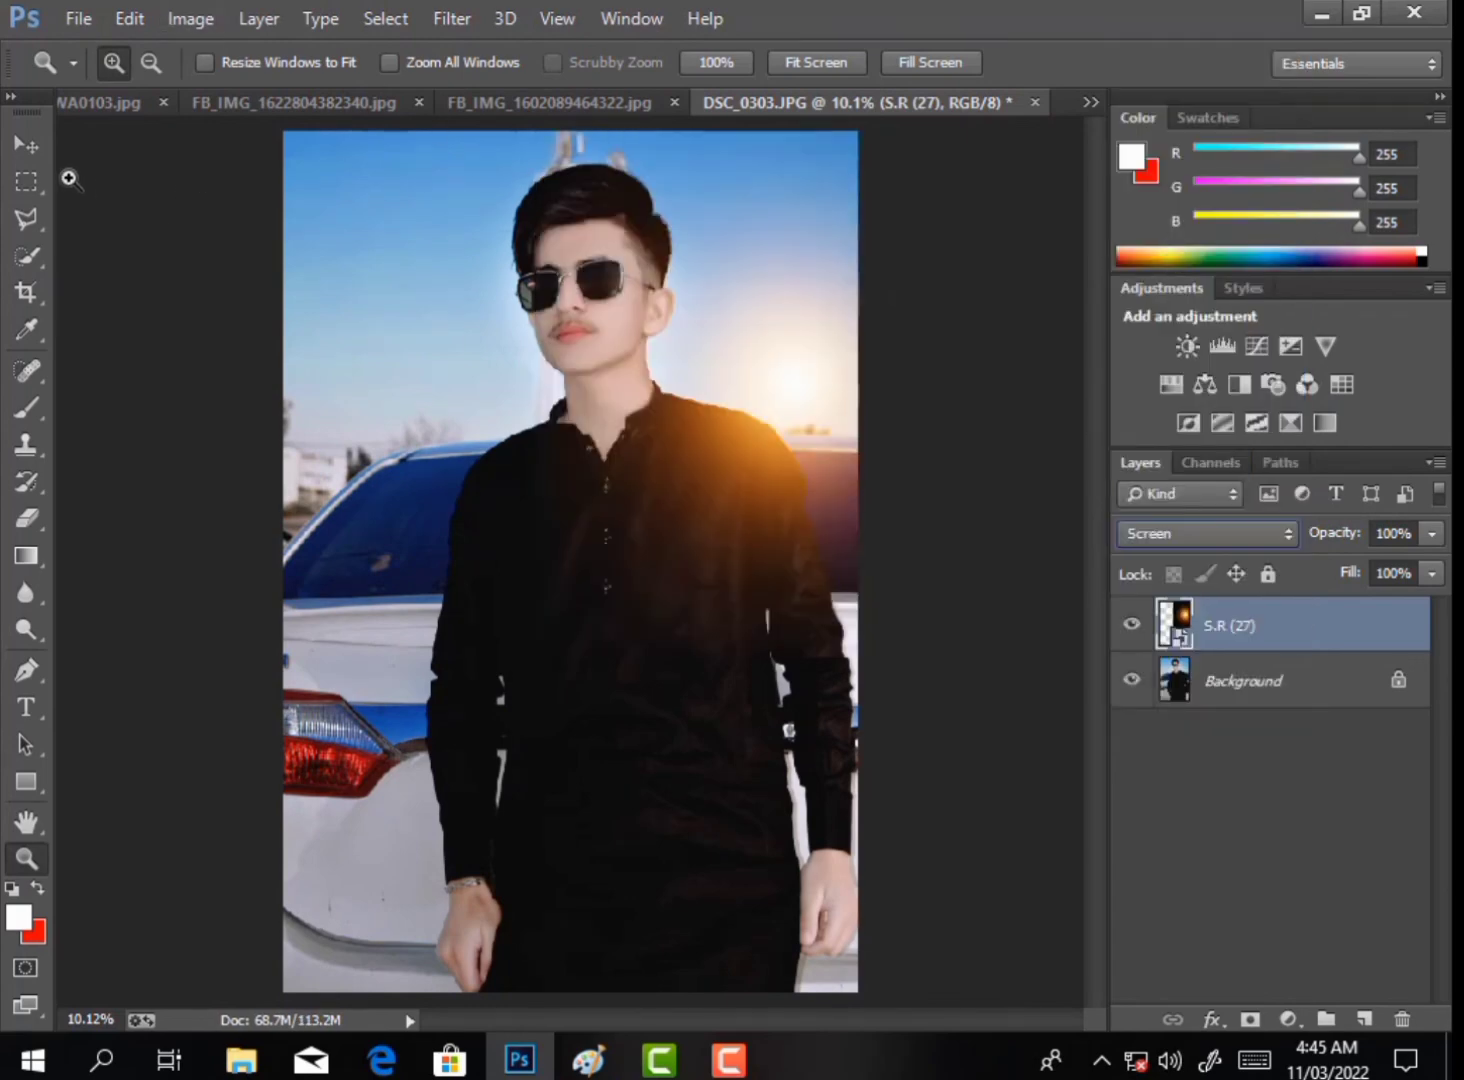
Move the glow higher into the sky beside the head and scale it to about 445% wide and 480% high.
key("v")
left_click_drag(756, 392, 754, 310)
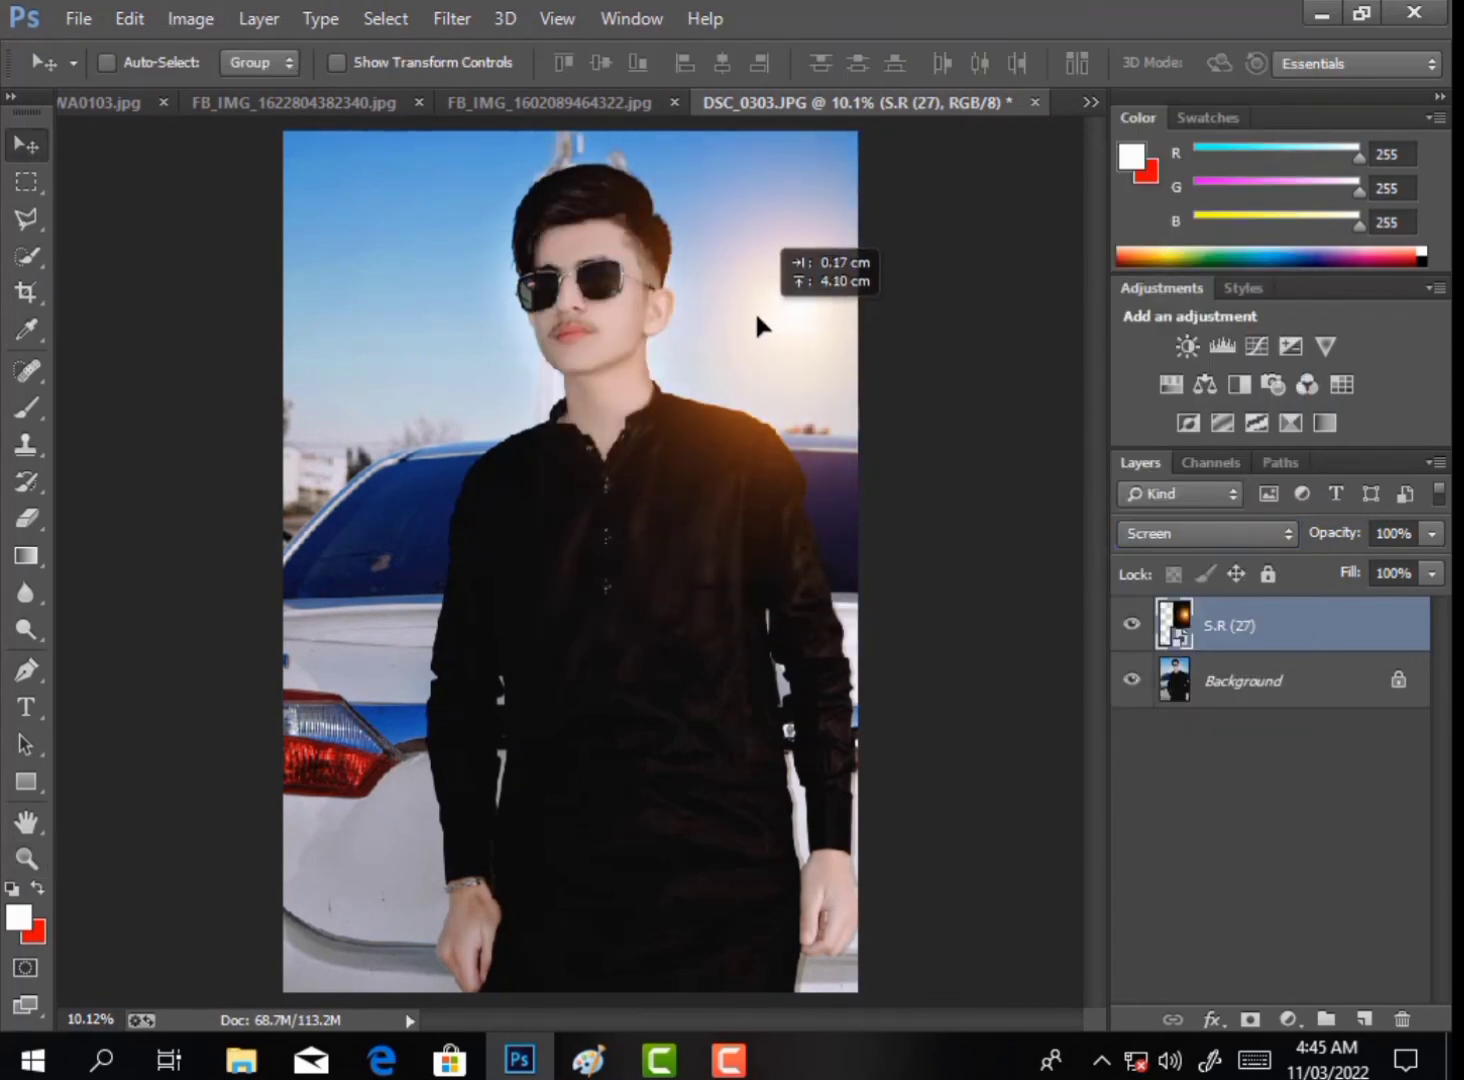
left_click(417, 64)
left_click_drag(1052, 579, 997, 565)
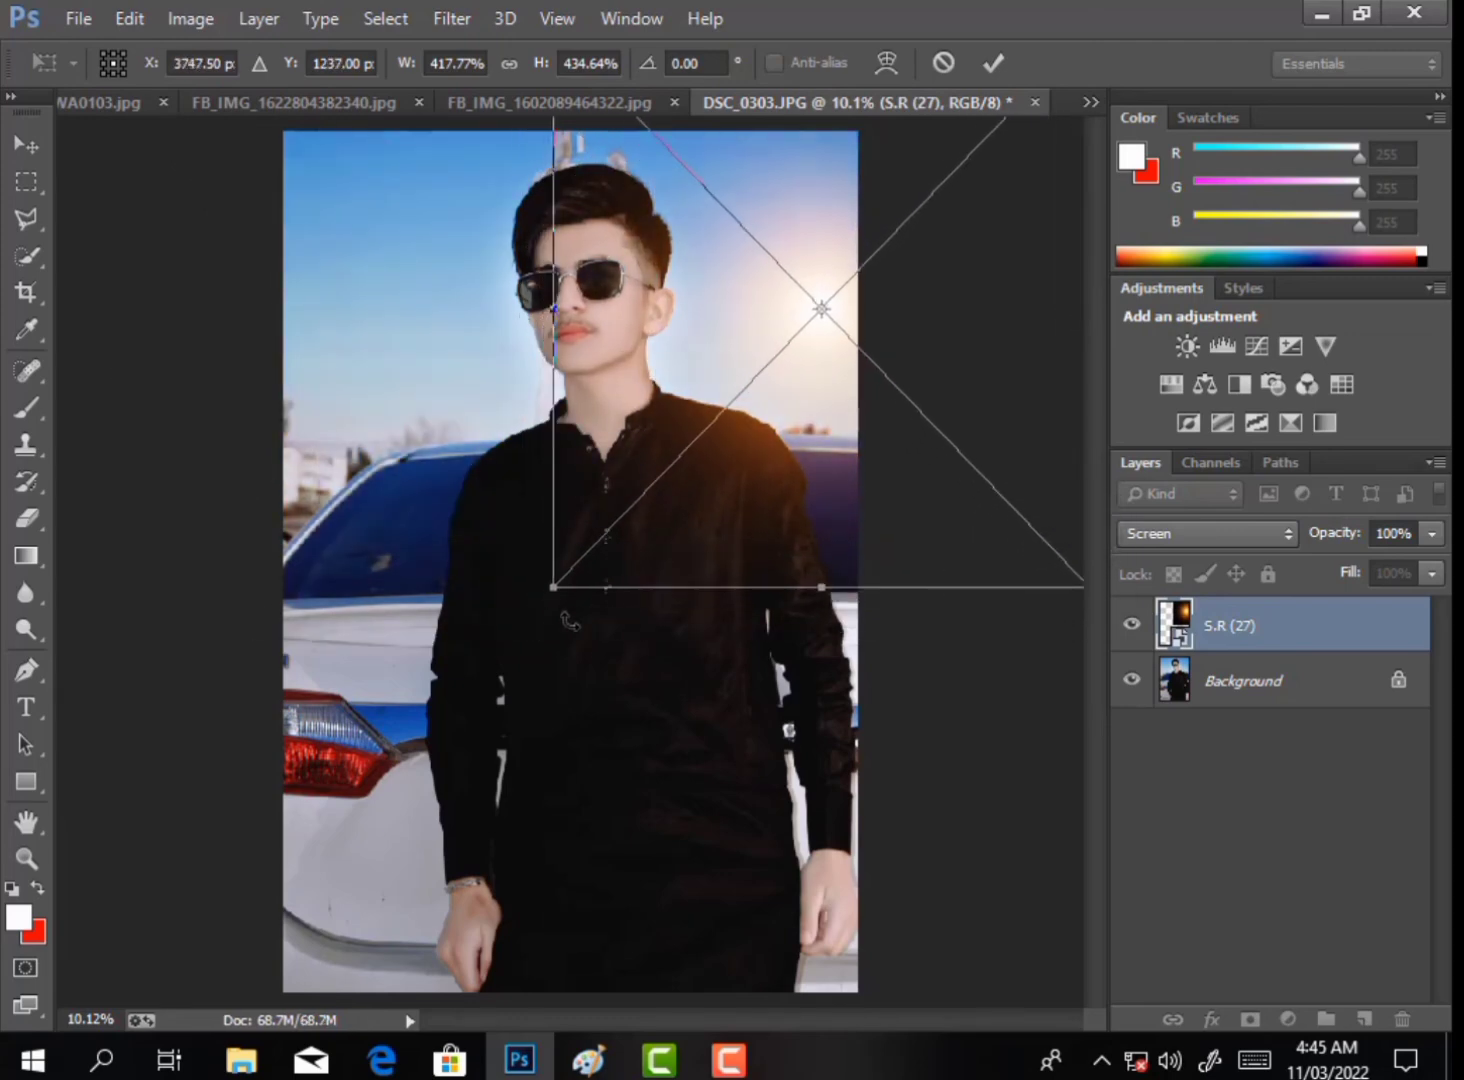
mouse_move(556, 598)
left_mouse_down()
mouse_move(516, 645)
mouse_move(556, 560)
mouse_move(539, 582)
left_mouse_up()
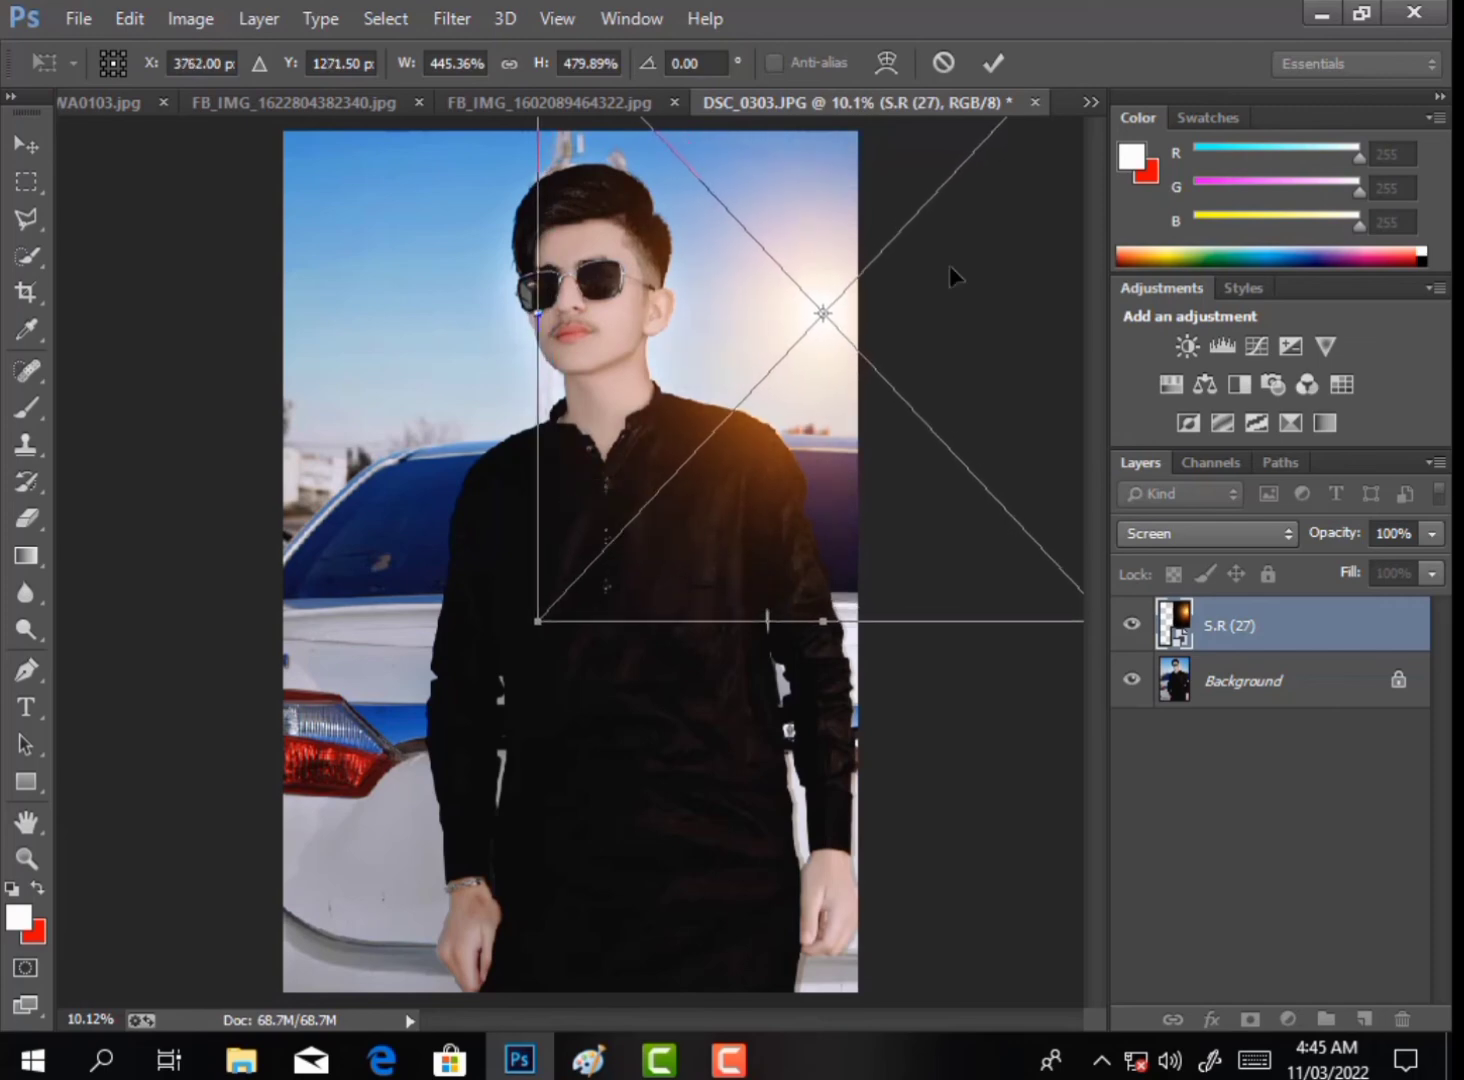
left_click(990, 64)
Shift the glow slightly and rotate it about -16 degrees.
left_click(440, 60)
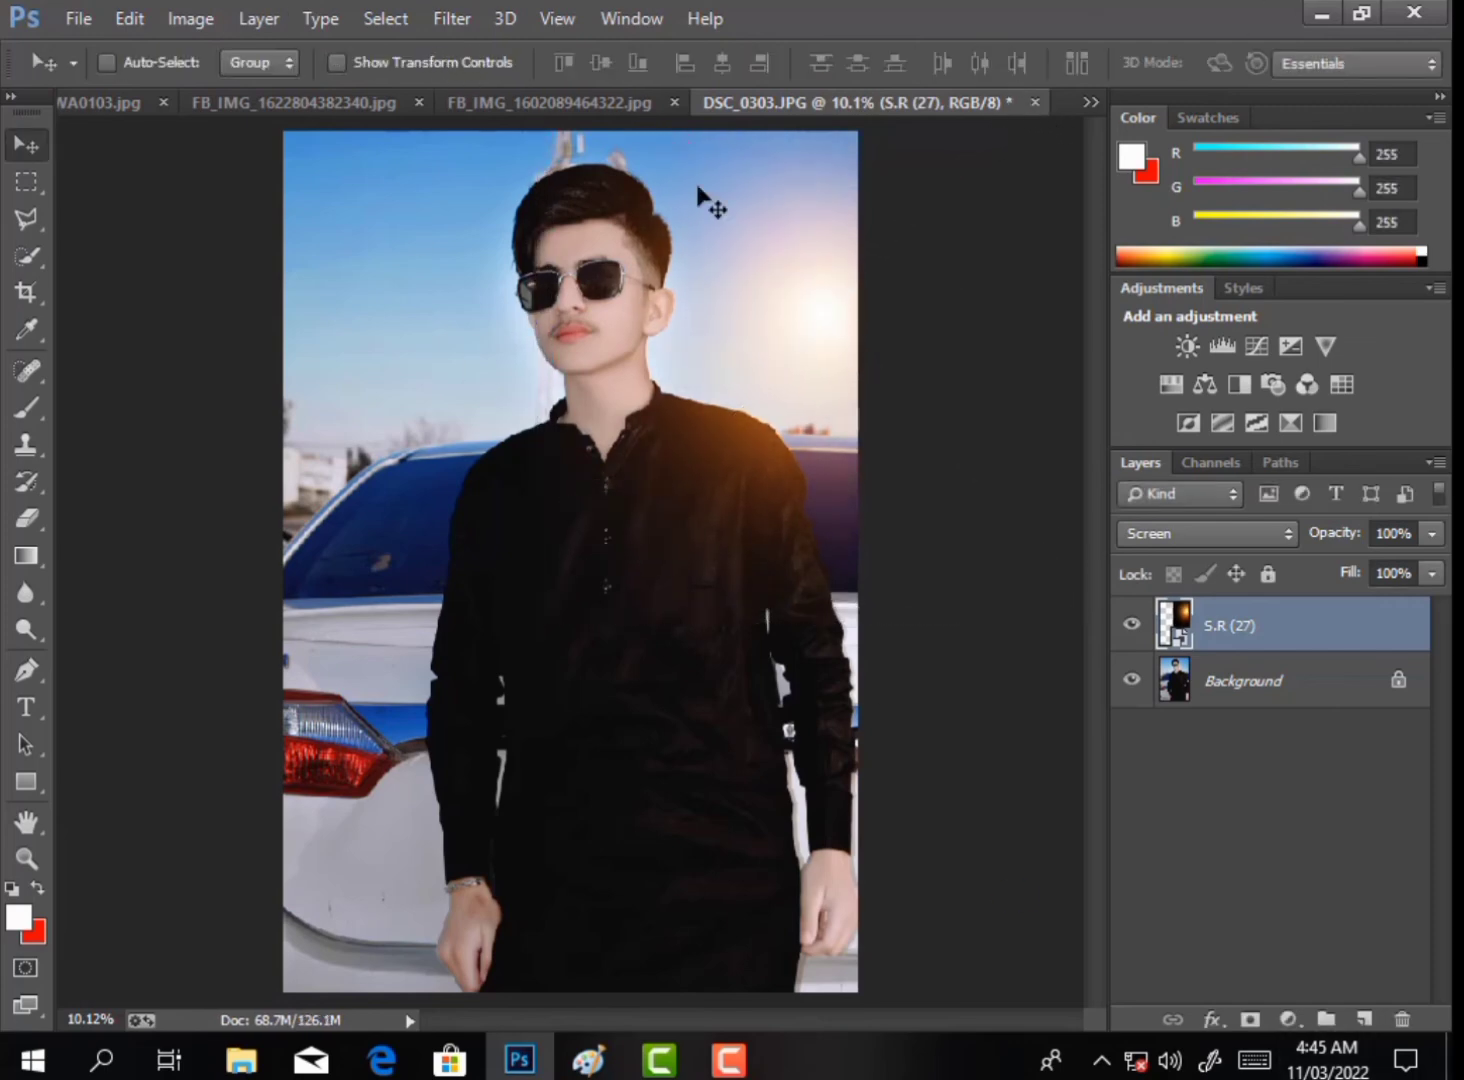
mouse_move(800, 329)
left_mouse_down()
mouse_move(814, 332)
mouse_move(799, 340)
left_mouse_up()
left_click_drag(506, 606, 696, 500)
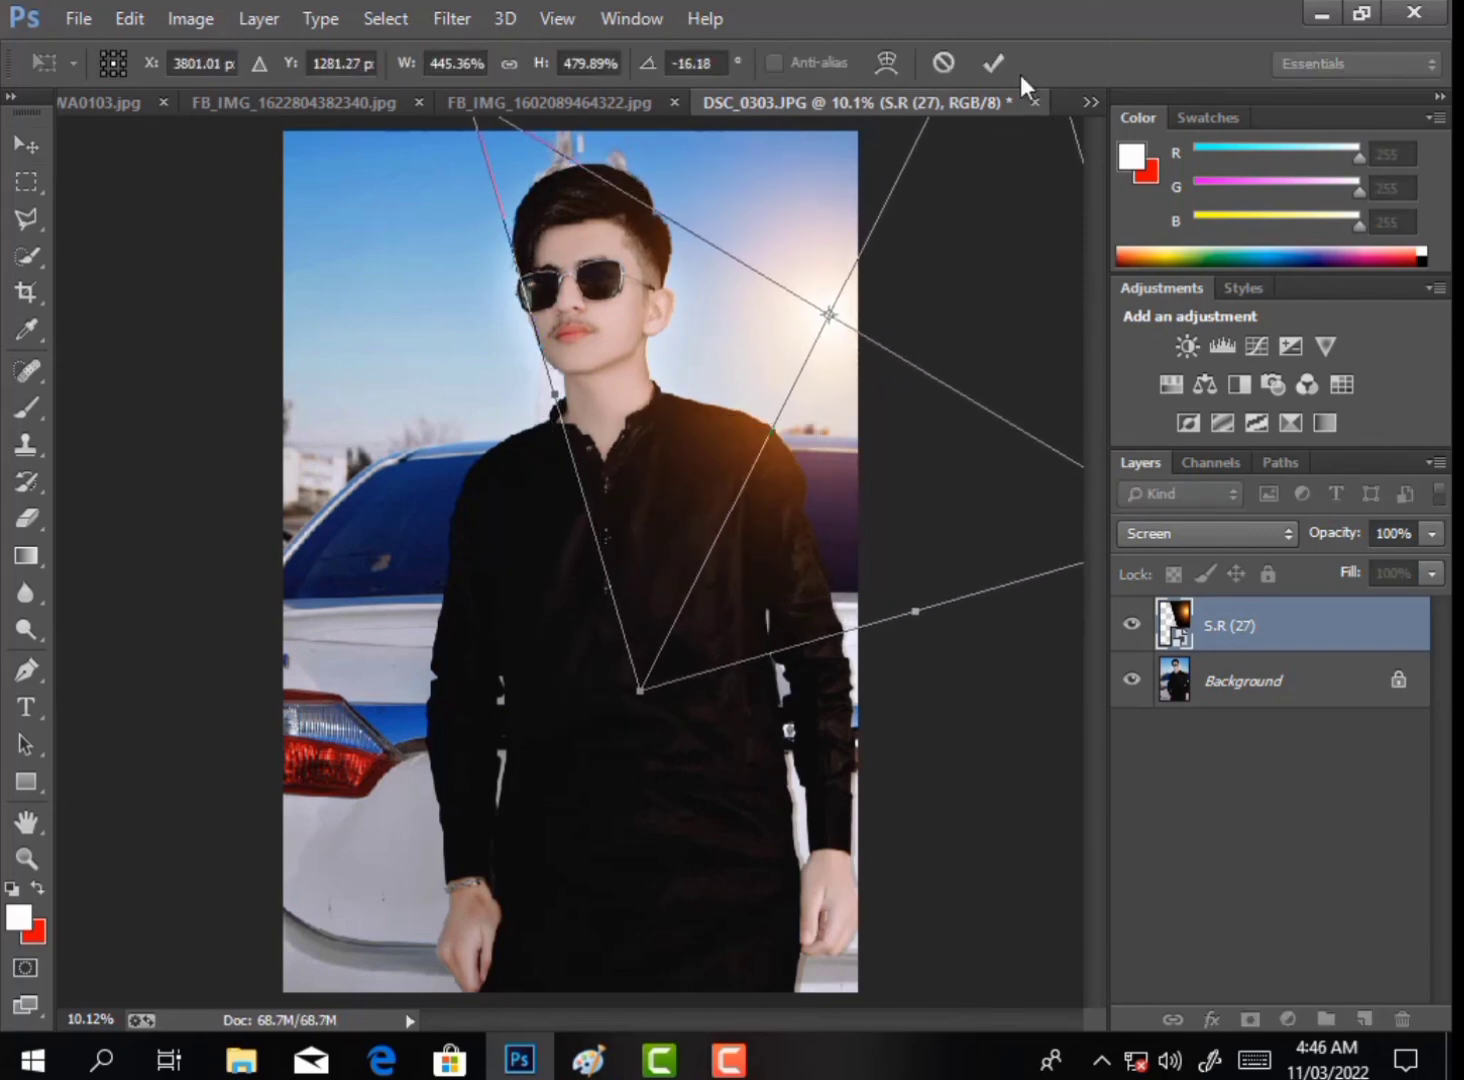
left_click(993, 63)
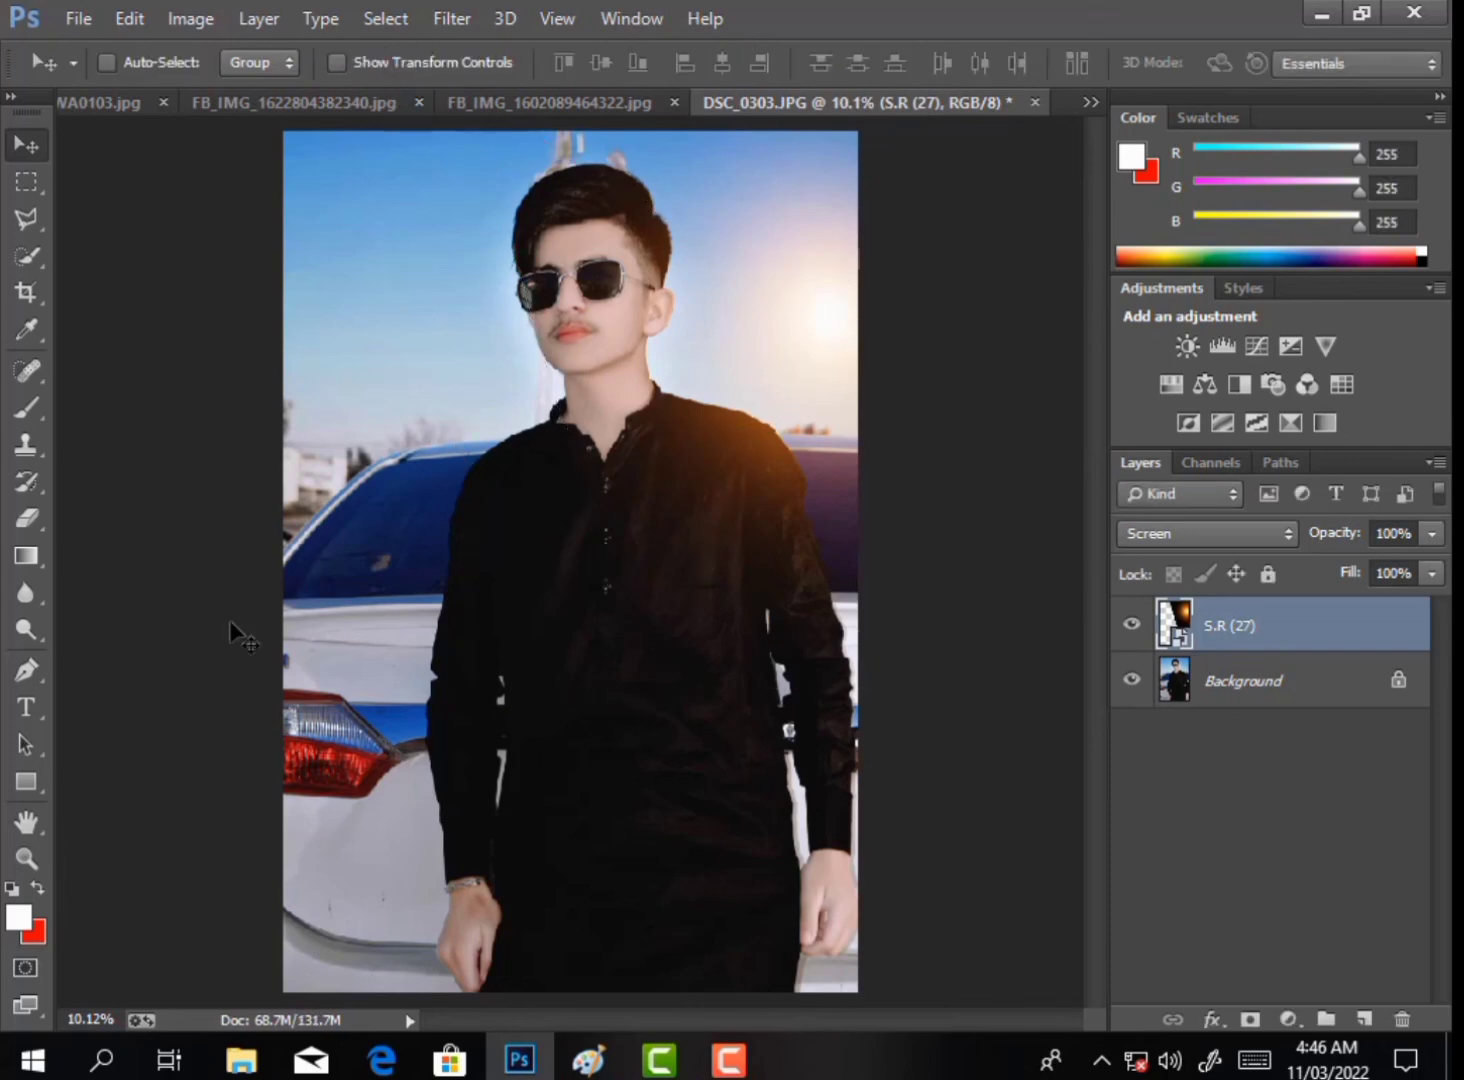
Rasterize the glow layer and soften its light over the clothing and car using the Eraser at 1842 px, 66% opacity and 65% flow.
left_click(27, 519)
left_click(523, 474)
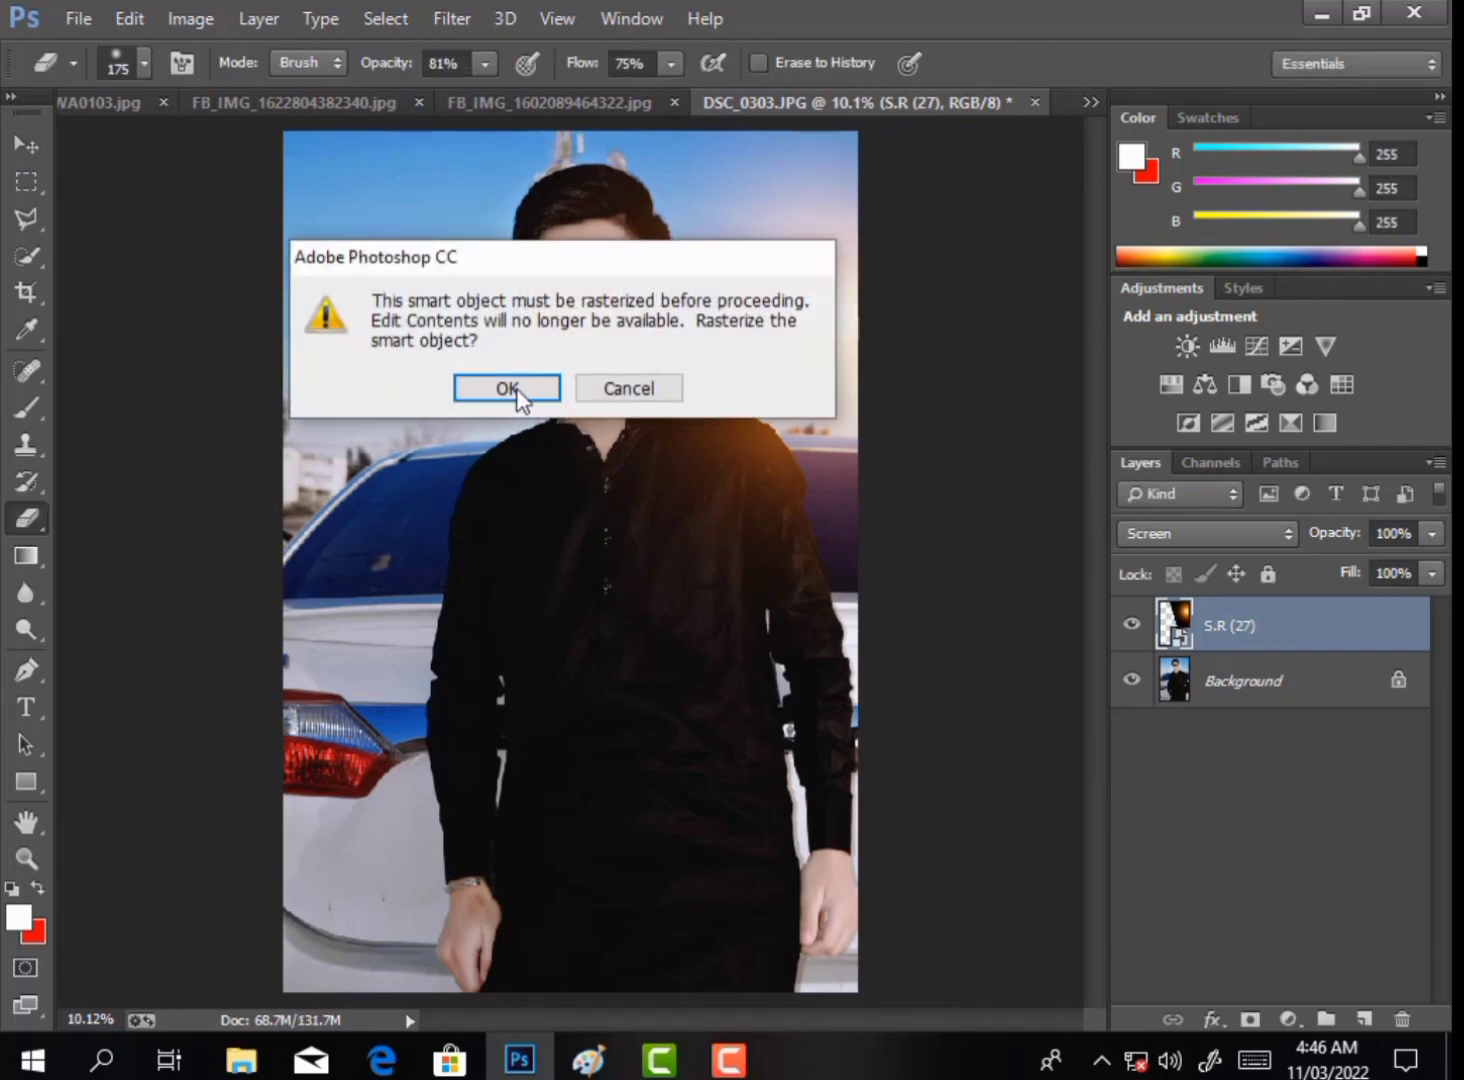
left_click(513, 392)
right_click(530, 395)
left_click_drag(817, 463, 817, 463)
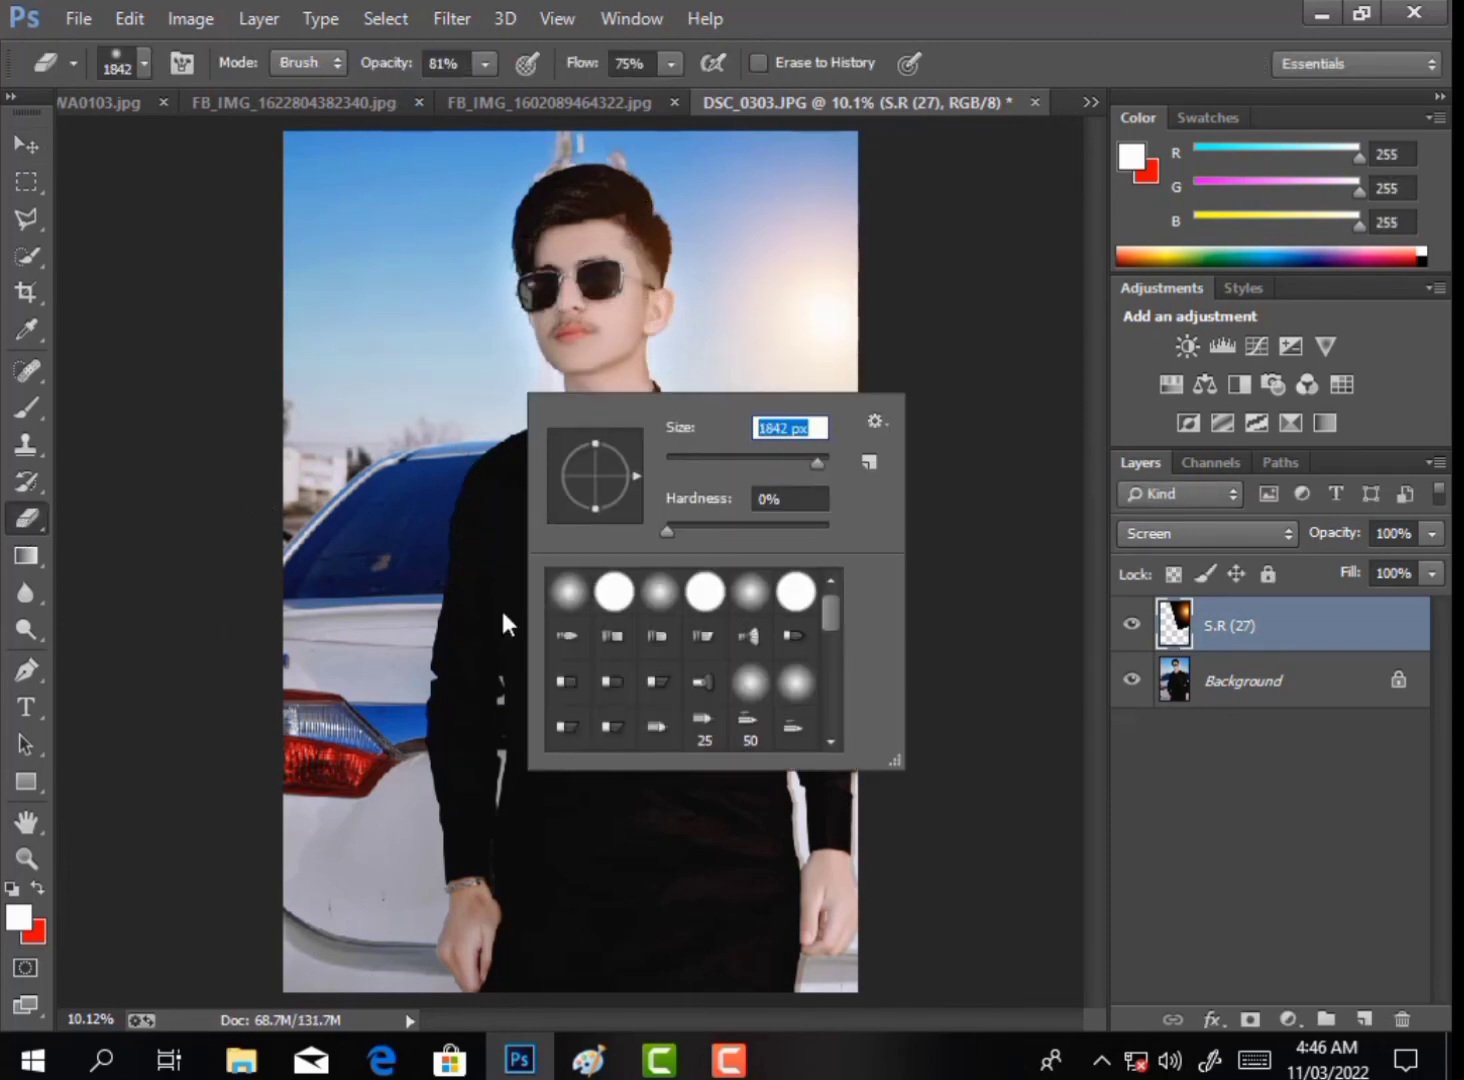
left_click(363, 634)
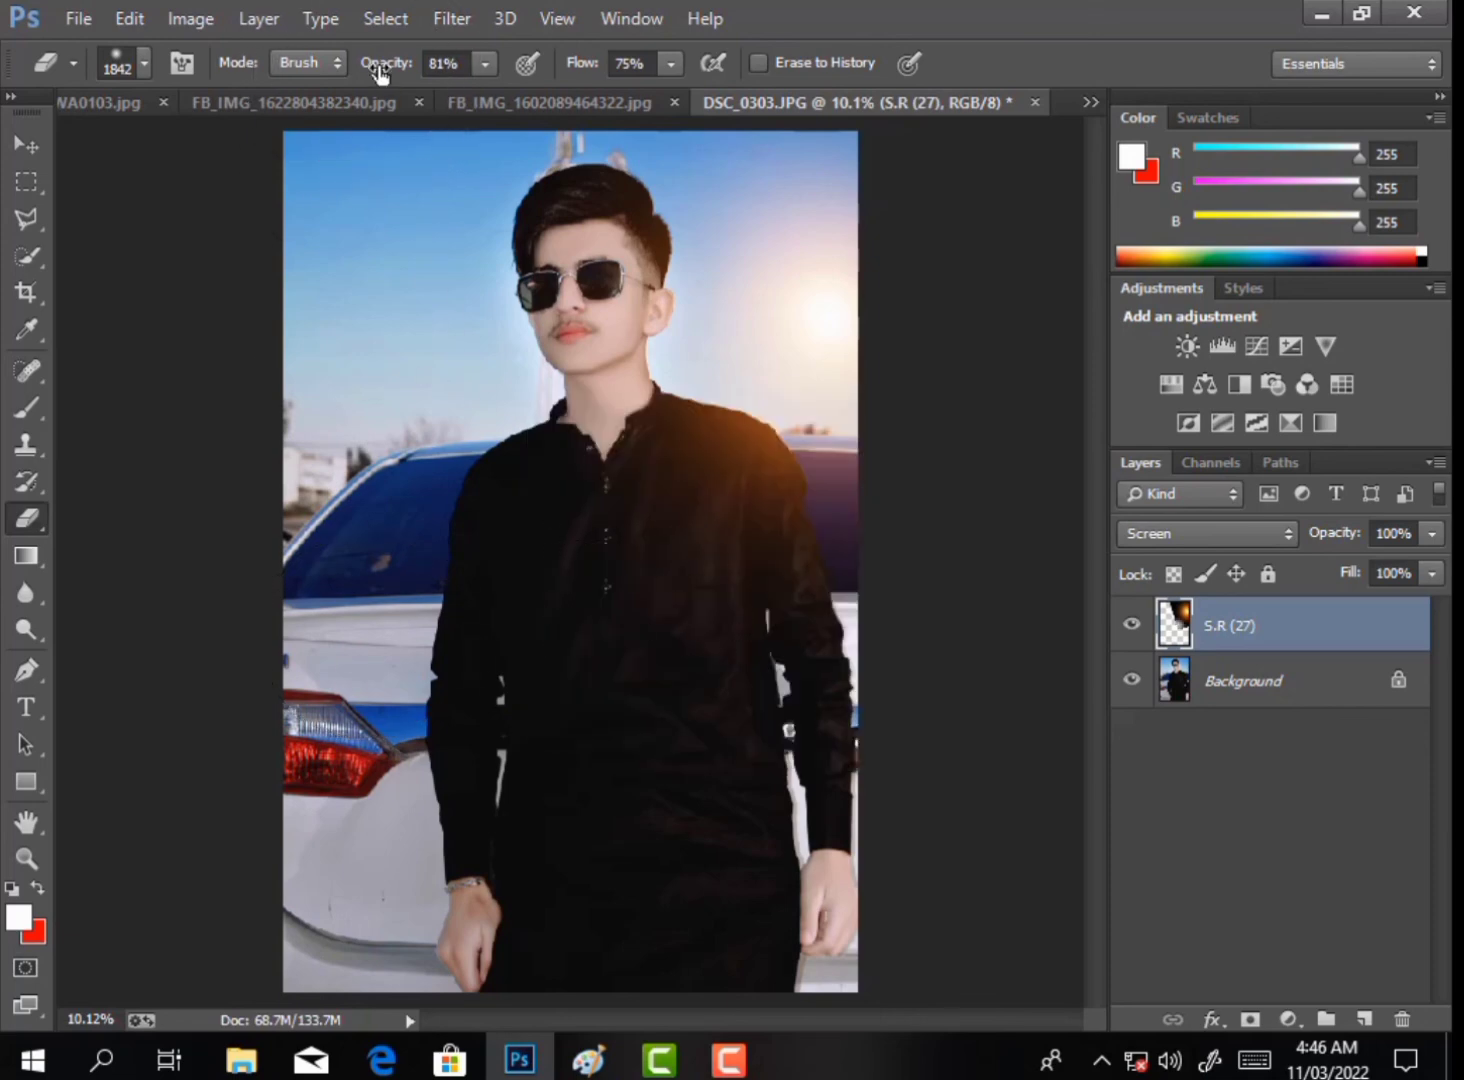
left_click_drag(374, 68, 358, 72)
left_click_drag(565, 75, 550, 76)
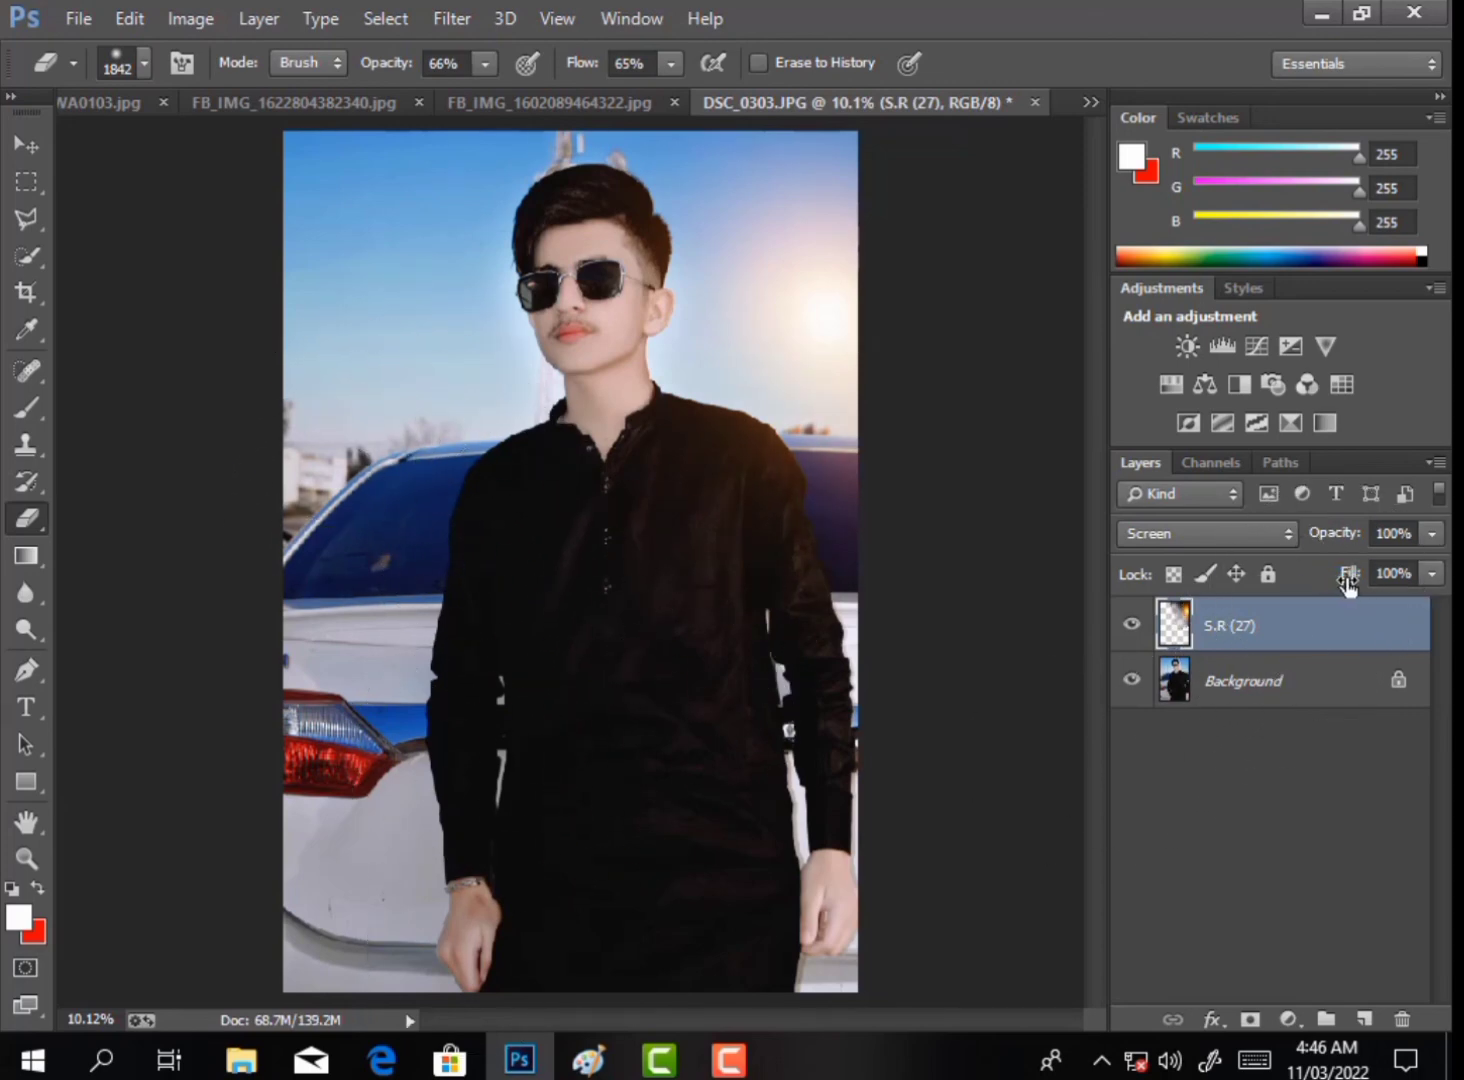
Lower the glow layer's fill slightly and merge it into the Background.
left_click_drag(1350, 575, 1339, 588)
right_click(1332, 594)
left_click(790, 863)
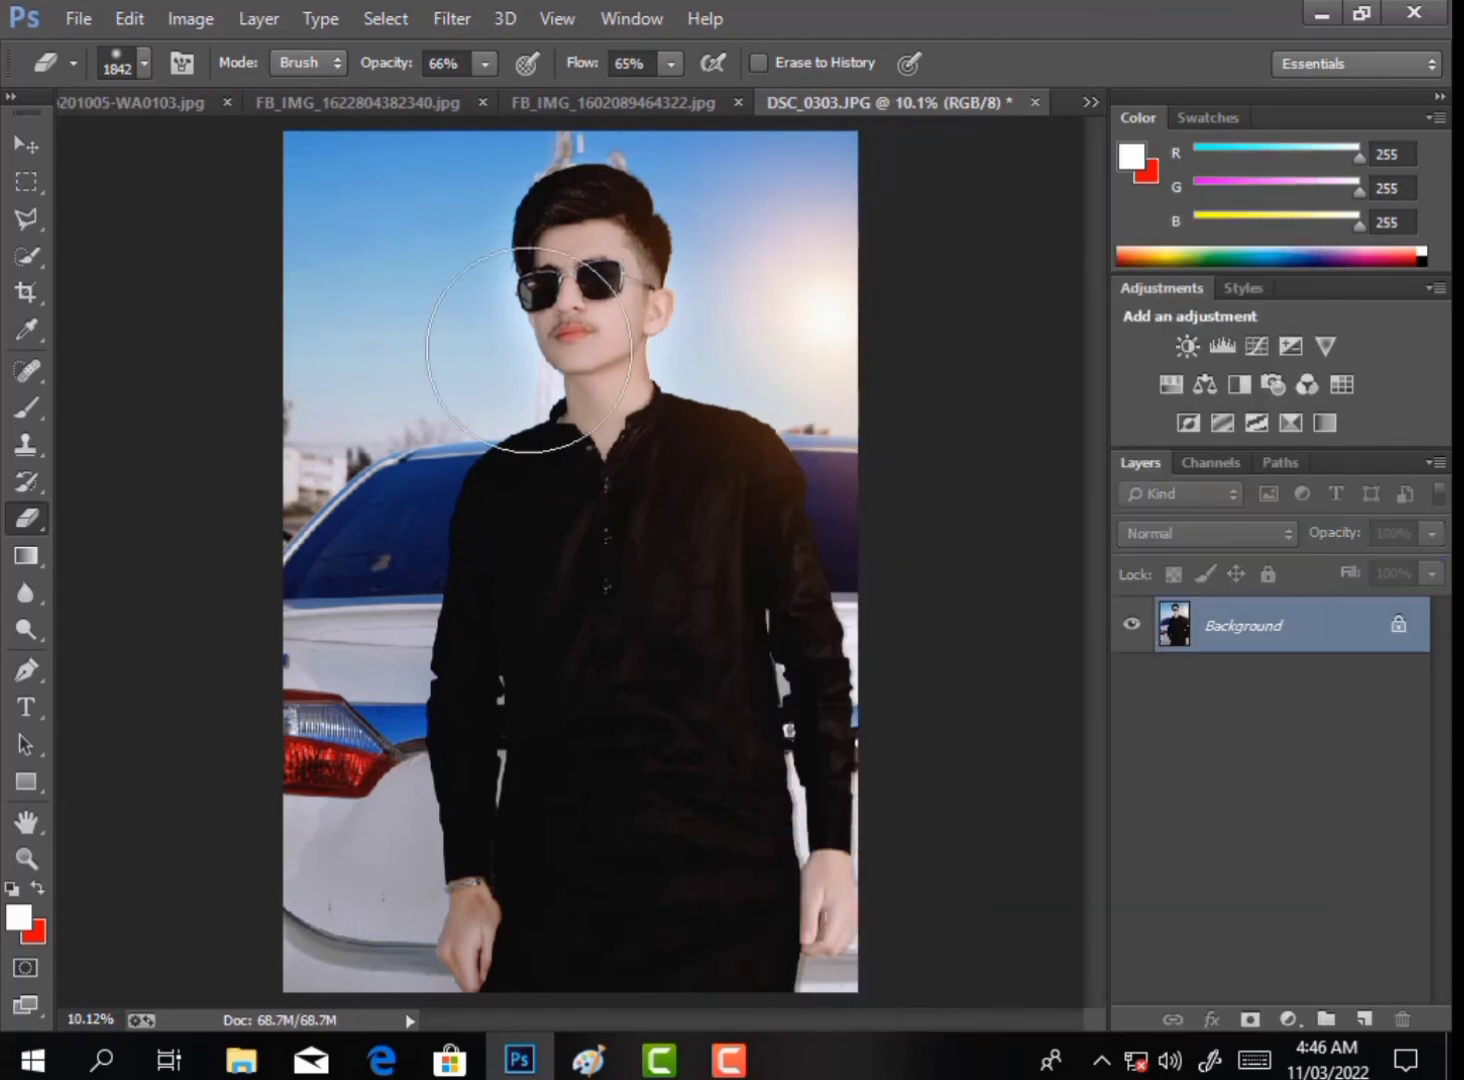
Place the embedded VEER Photography logo Artboard 1@6x from WhatsApp Documents and shrink it to about 2.7 × 2.3 cm.
left_click(80, 20)
left_click(193, 428)
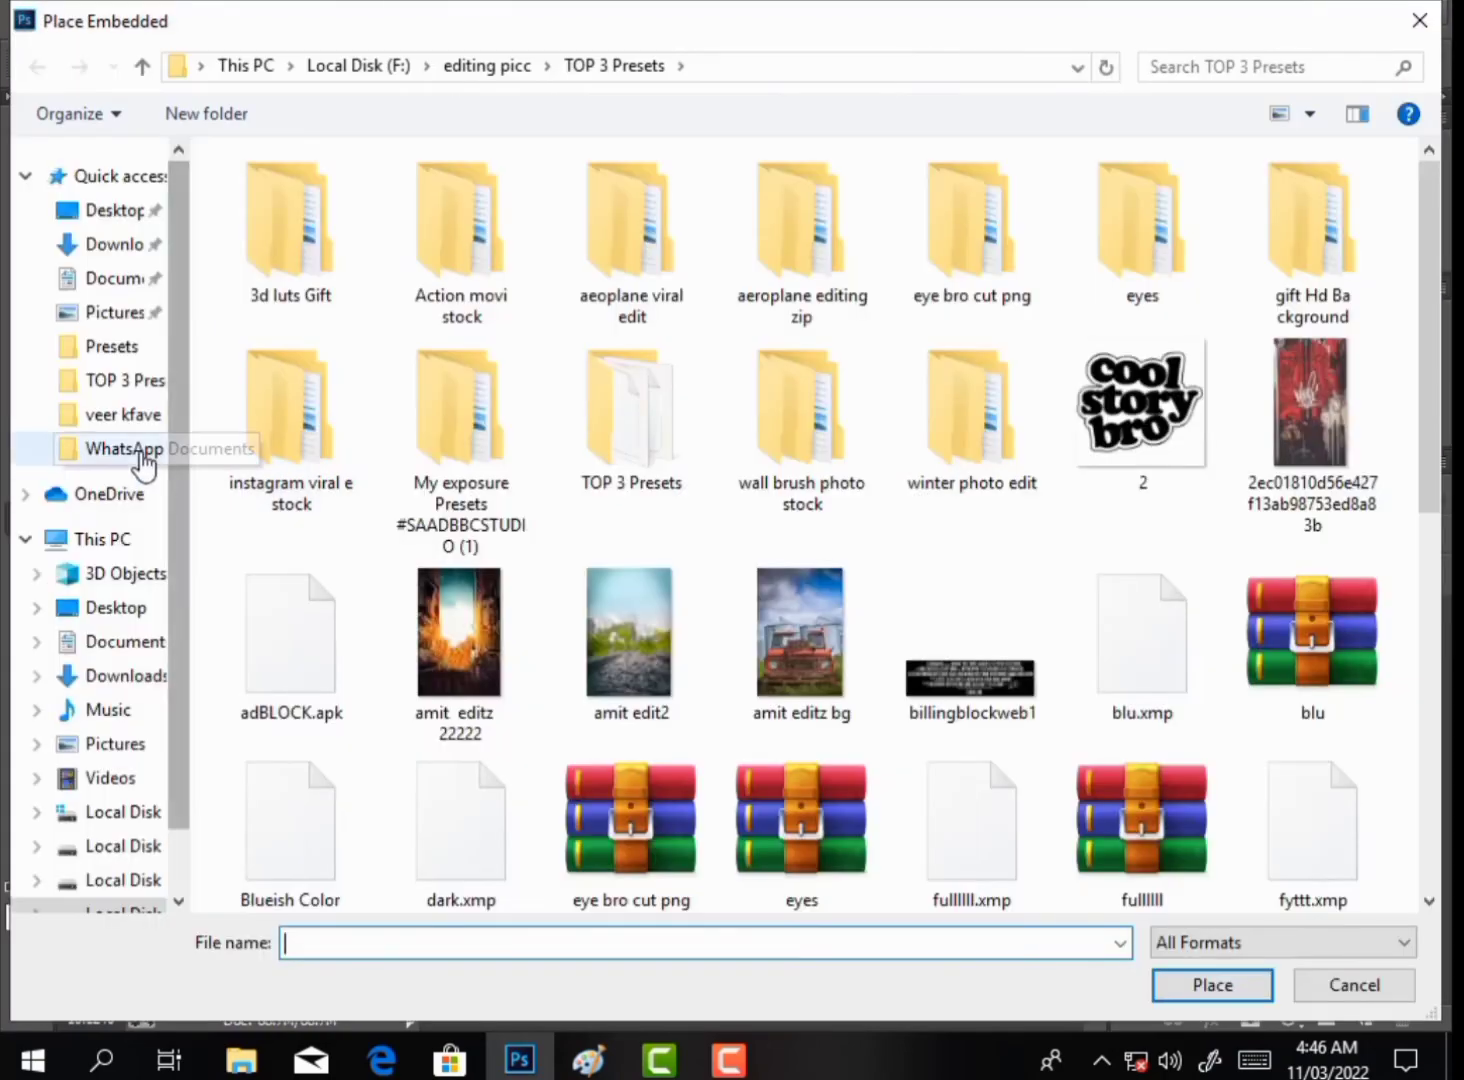
left_click(135, 452)
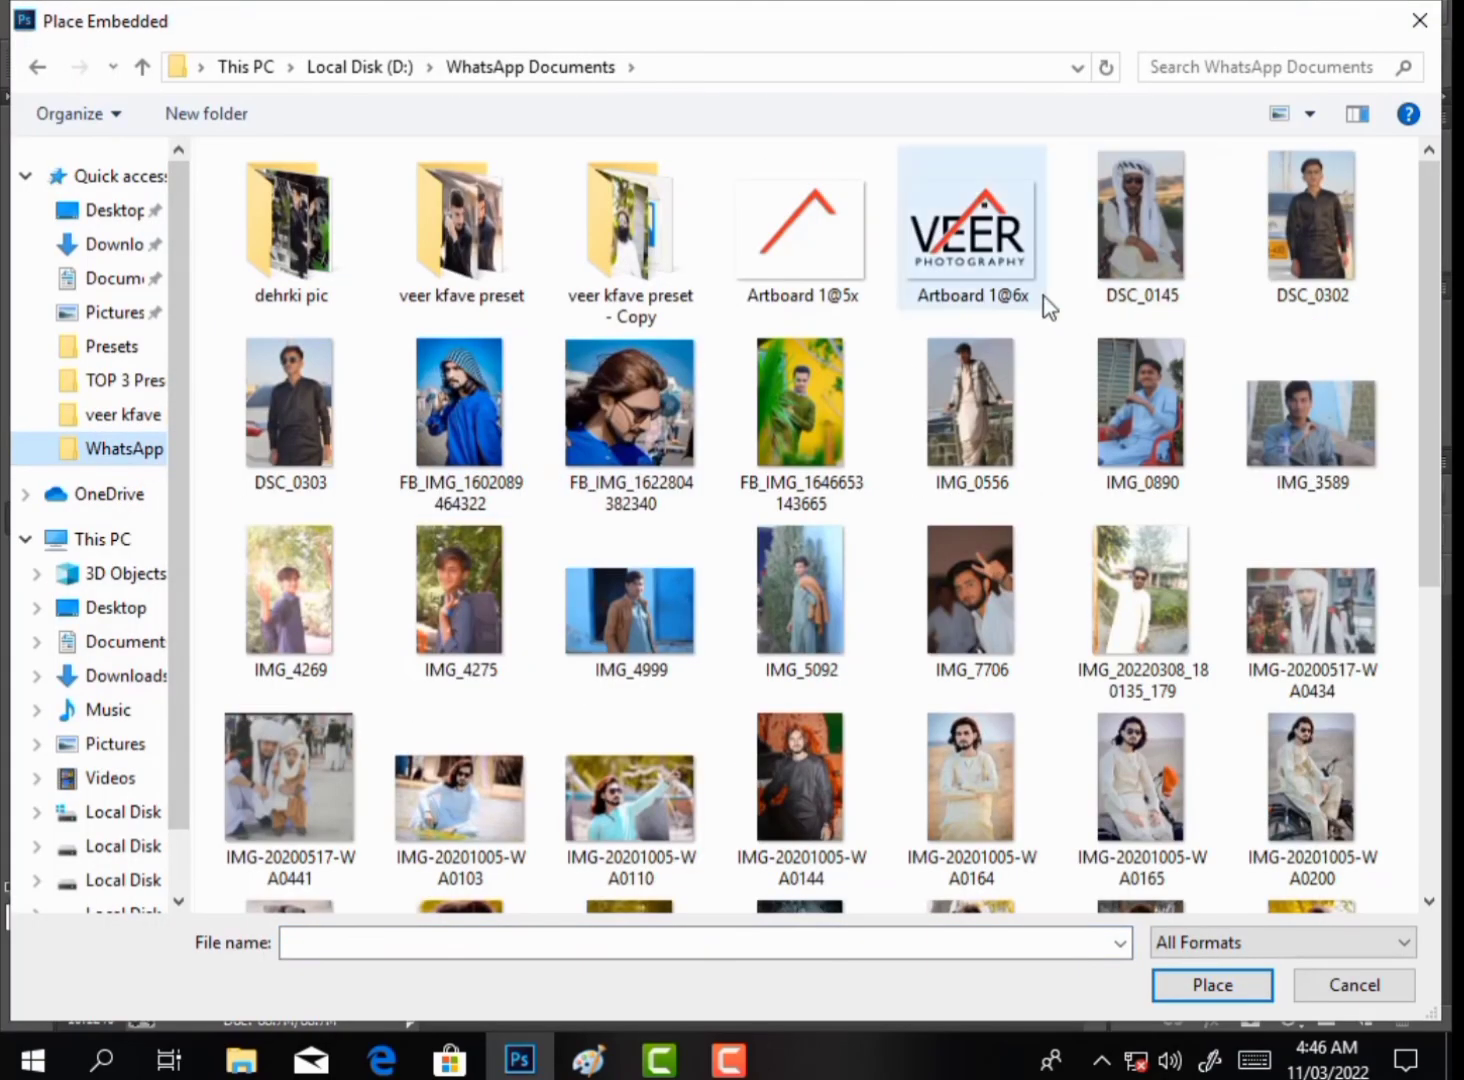
left_click(970, 230)
double_click(970, 230)
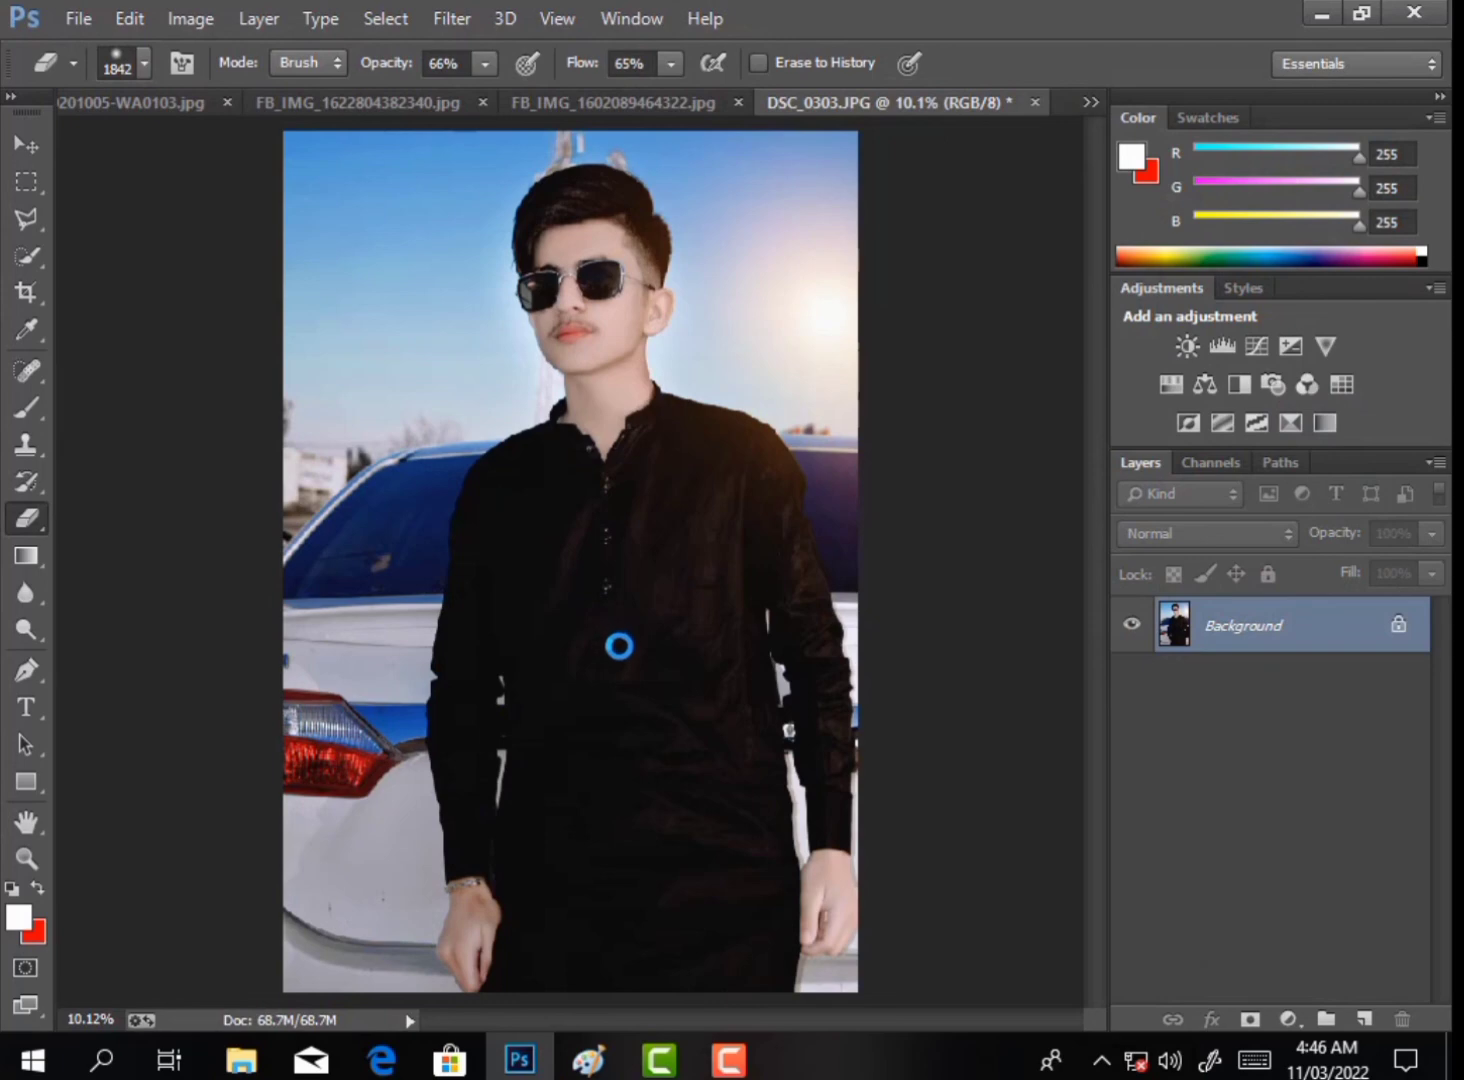
left_click_drag(610, 650, 612, 545)
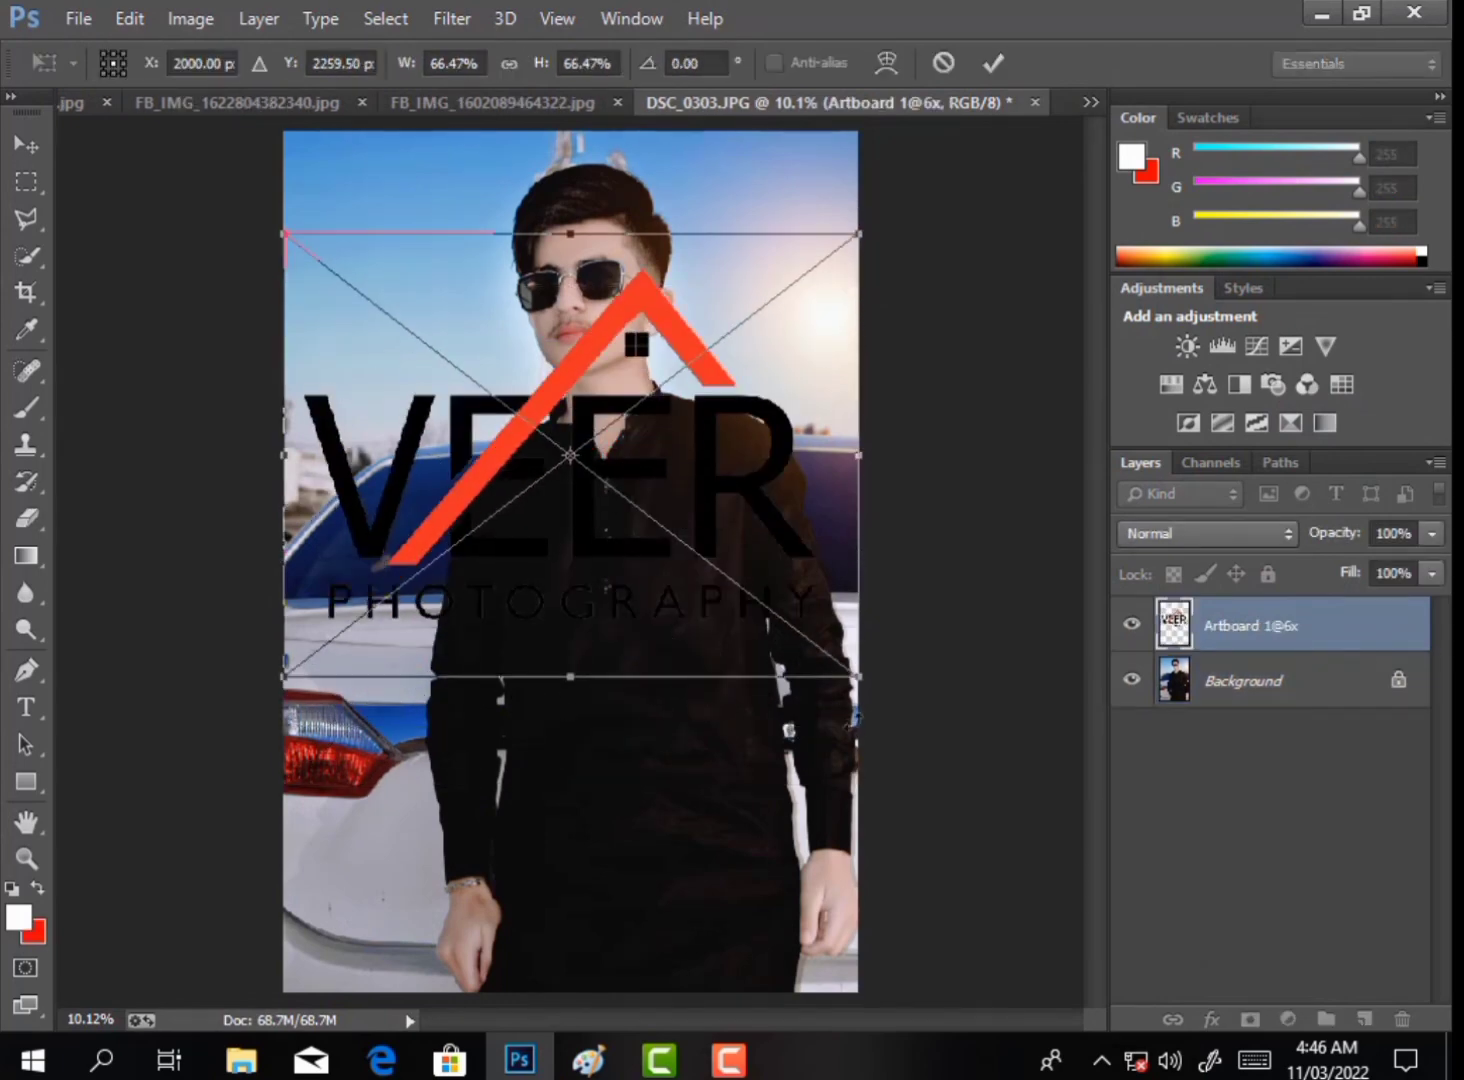
mouse_move(853, 678)
left_mouse_down()
mouse_move(480, 369)
mouse_move(327, 279)
left_mouse_up()
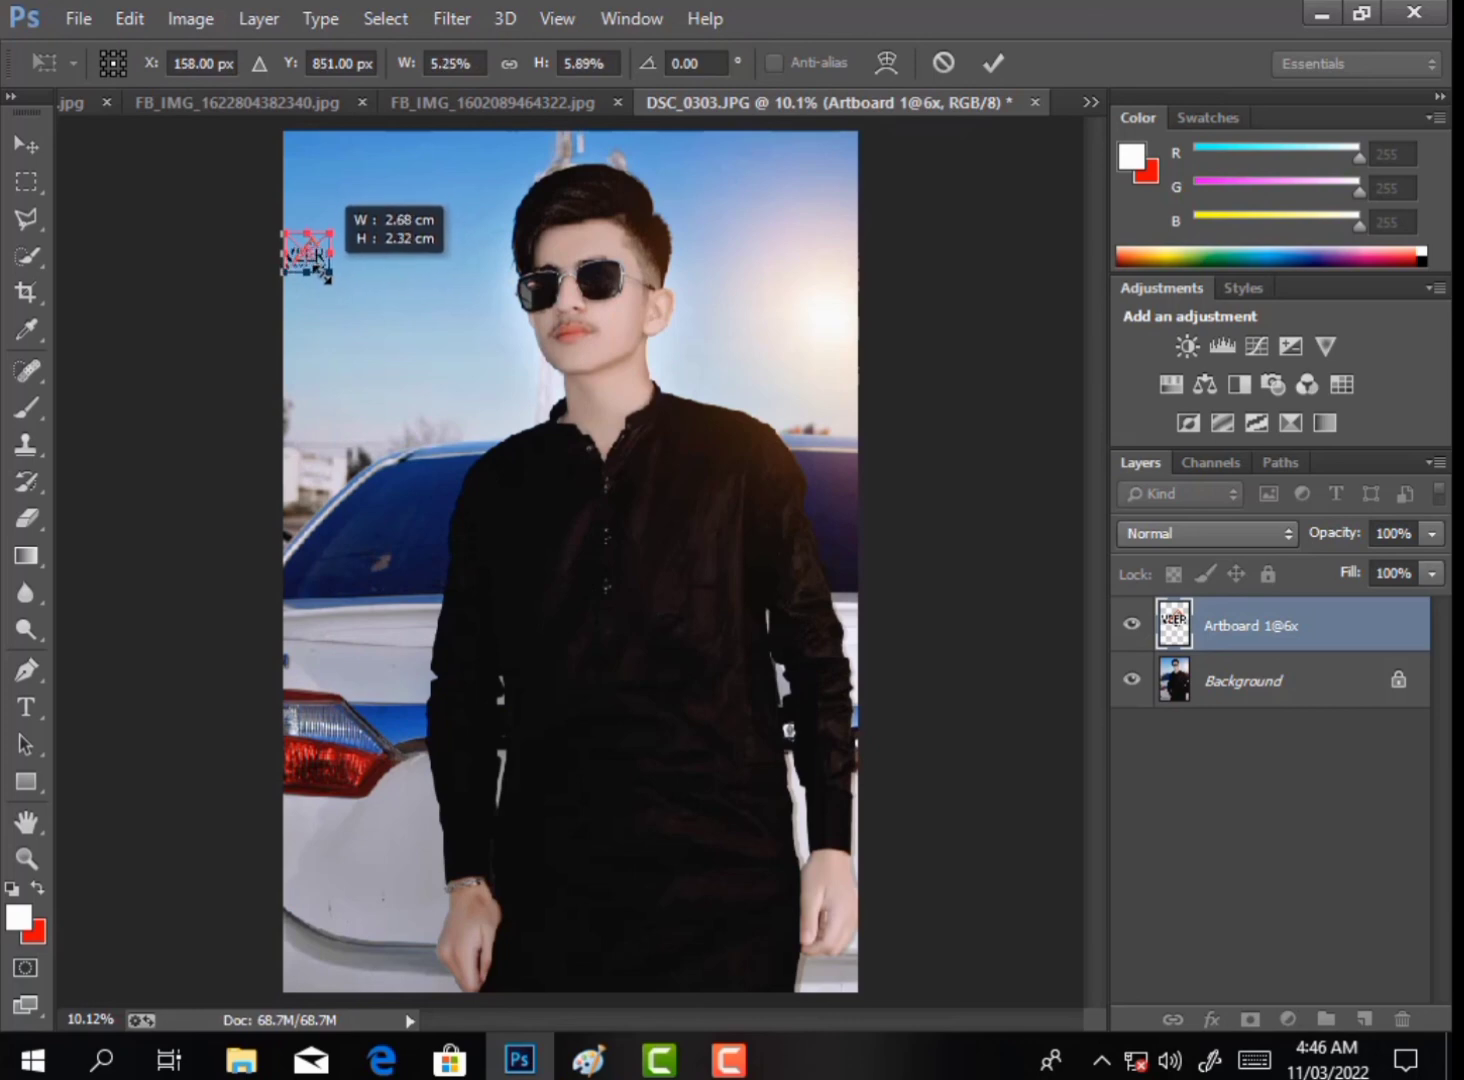
Move the logo into the photo's upper-left corner and merge the visible layers.
left_click(1000, 58)
key("Return")
key("v")
left_click_drag(387, 471, 408, 388)
right_click(1306, 681)
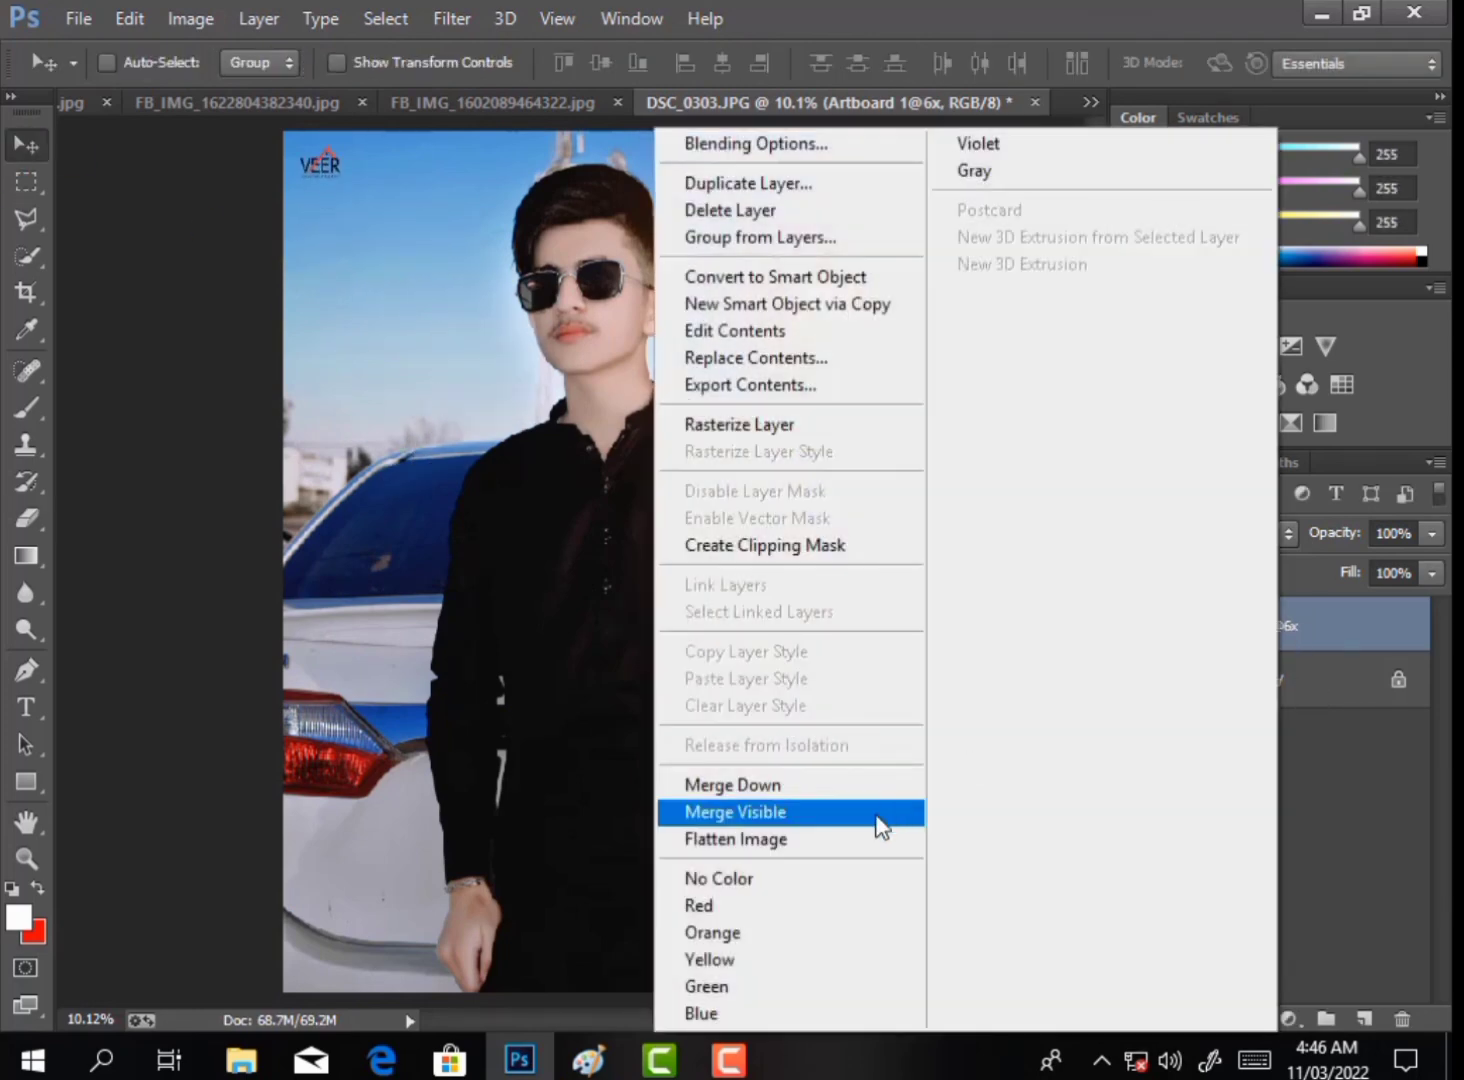
left_click(880, 812)
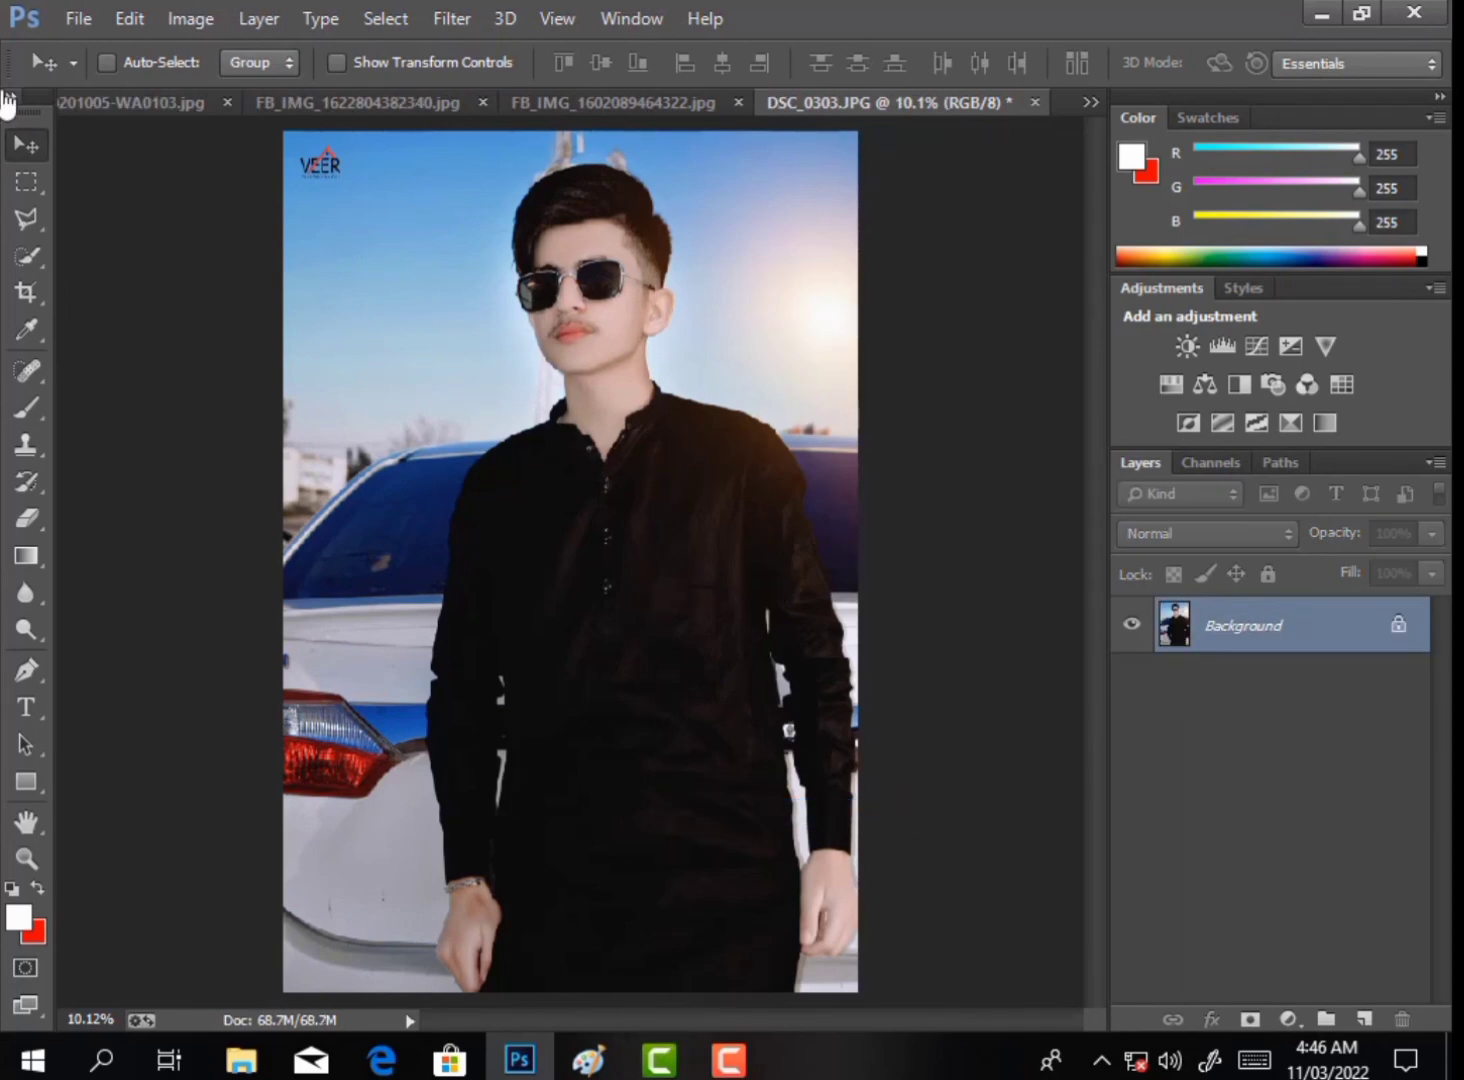
Add a 10 px white centered stroke around the whole photo at 100% opacity and clear the selection.
left_click(26, 186)
left_click_drag(279, 119, 857, 990)
right_click(593, 400)
left_click(660, 840)
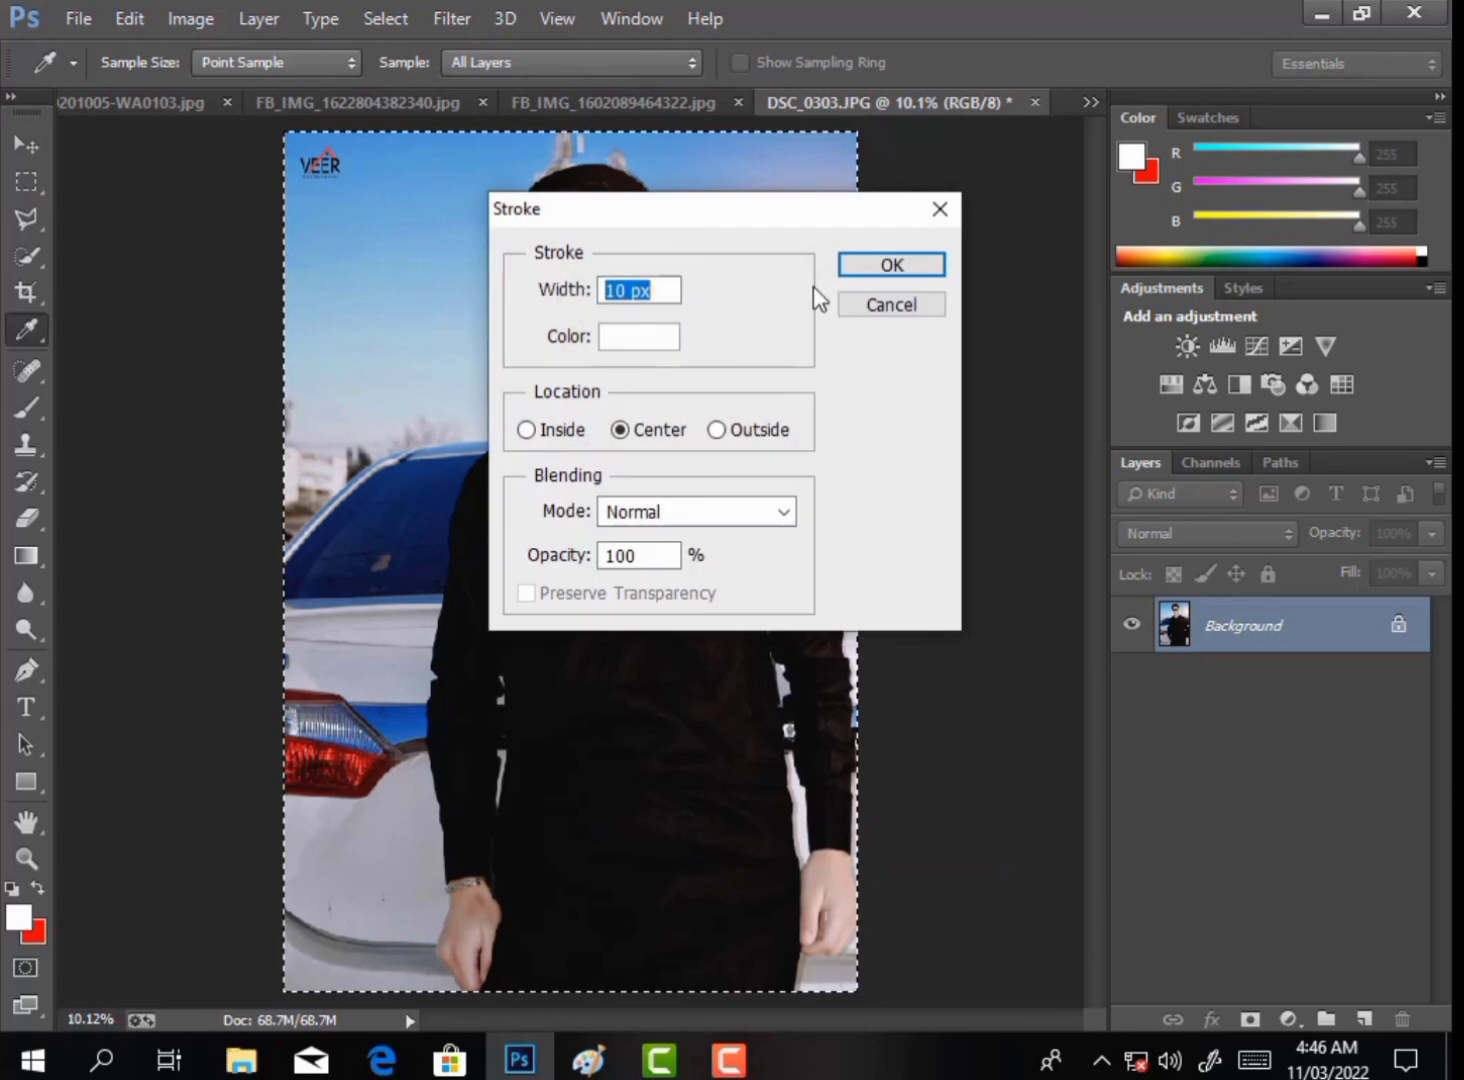
key("Return")
right_click(768, 296)
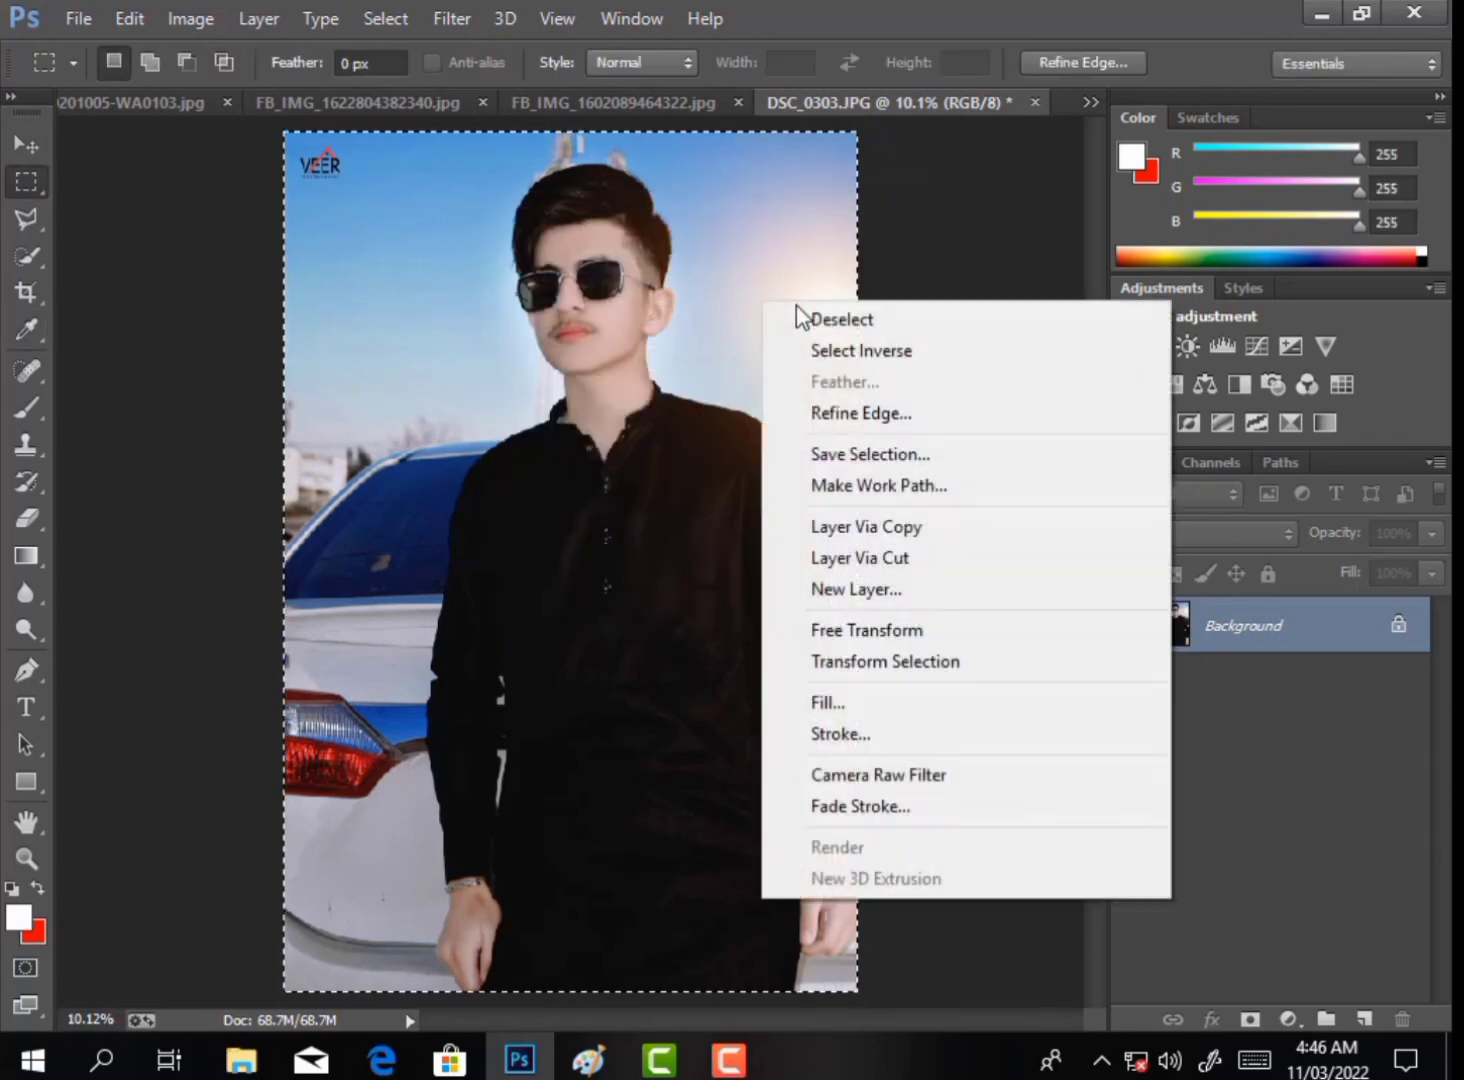
left_click(794, 314)
Revert to the original photo and toggle the revert off and on to compare it with the finished edit.
left_click(78, 18)
left_click(130, 386)
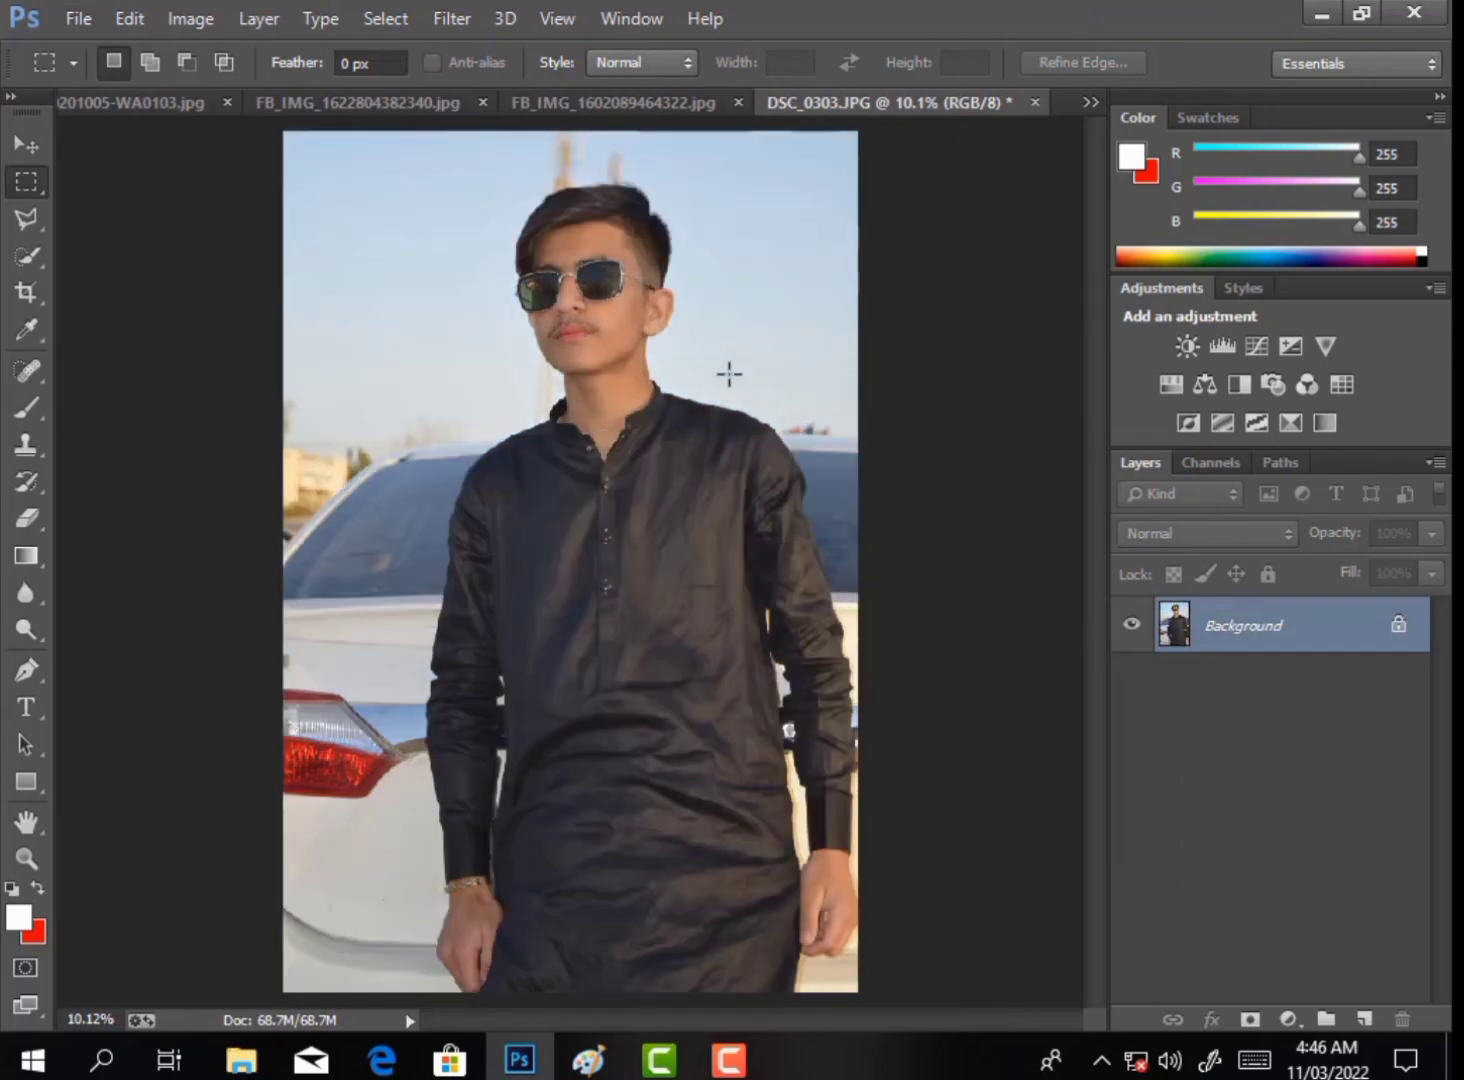
key("ctrl+z")
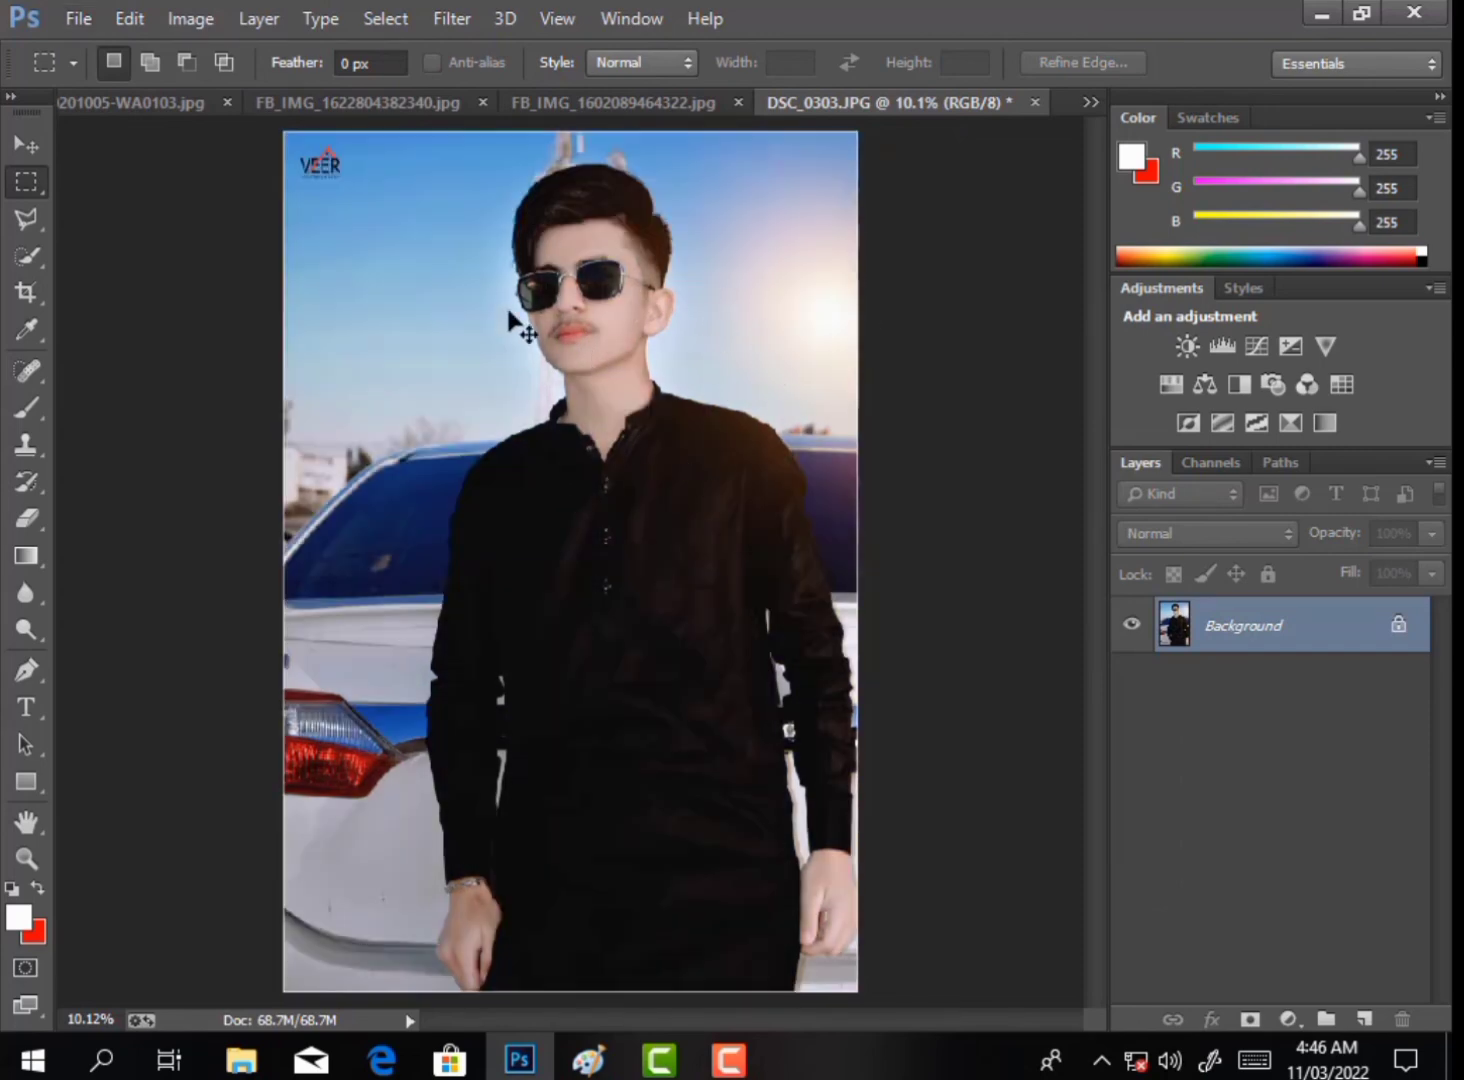
key("ctrl+z")
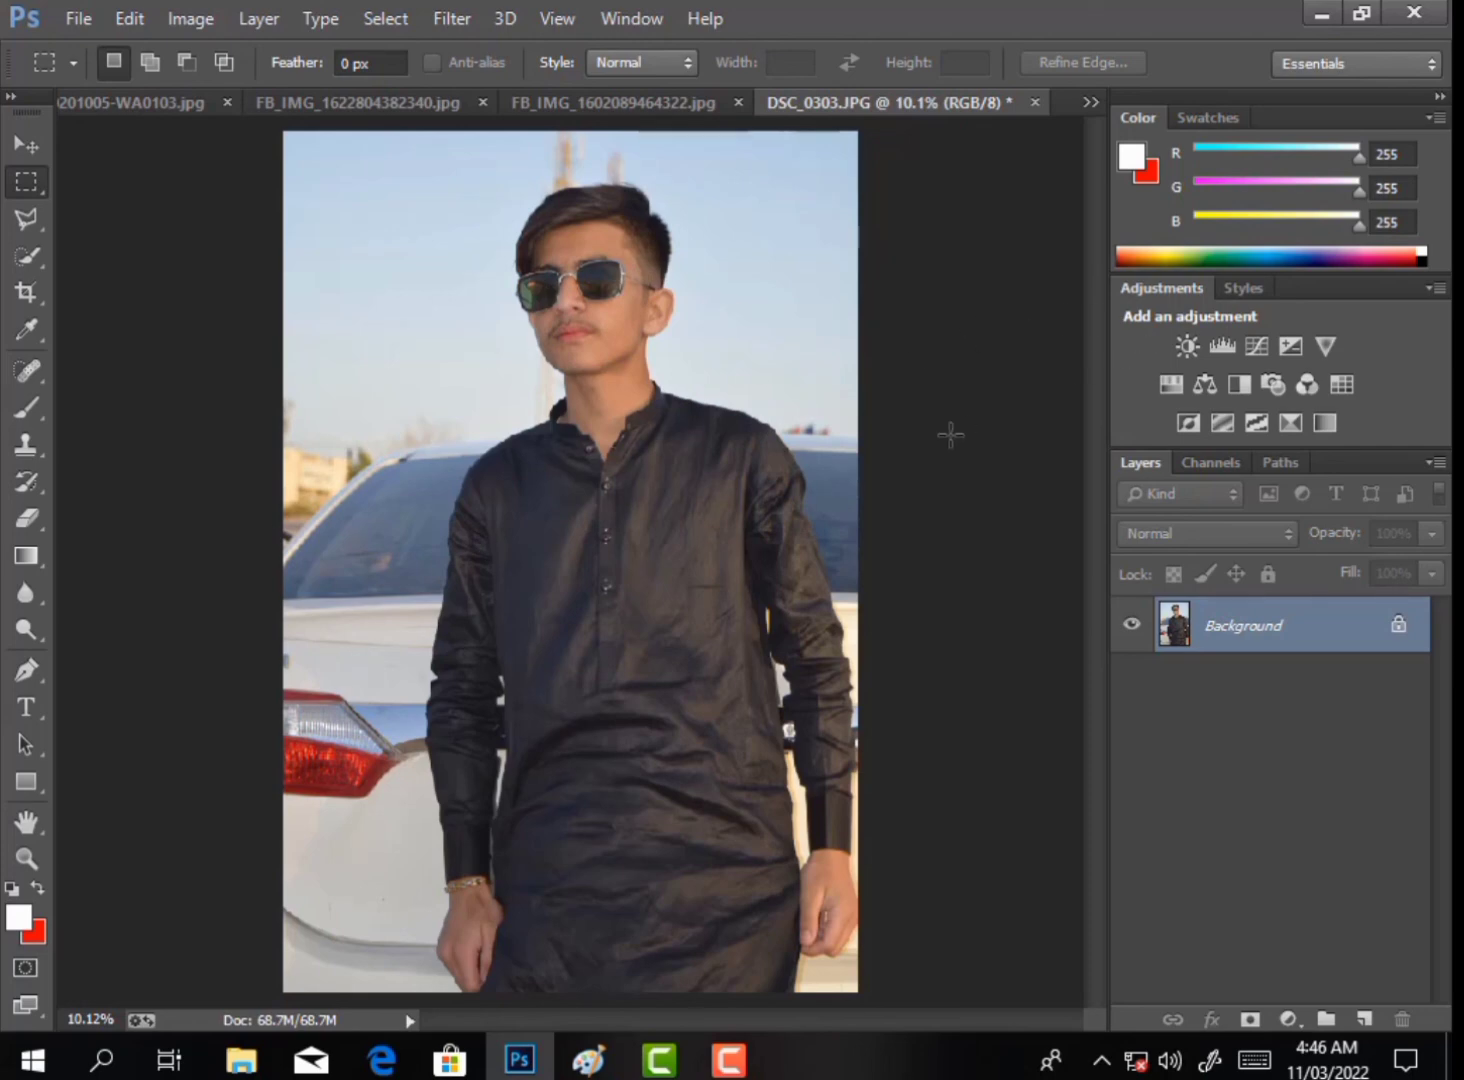
key("ctrl+z")
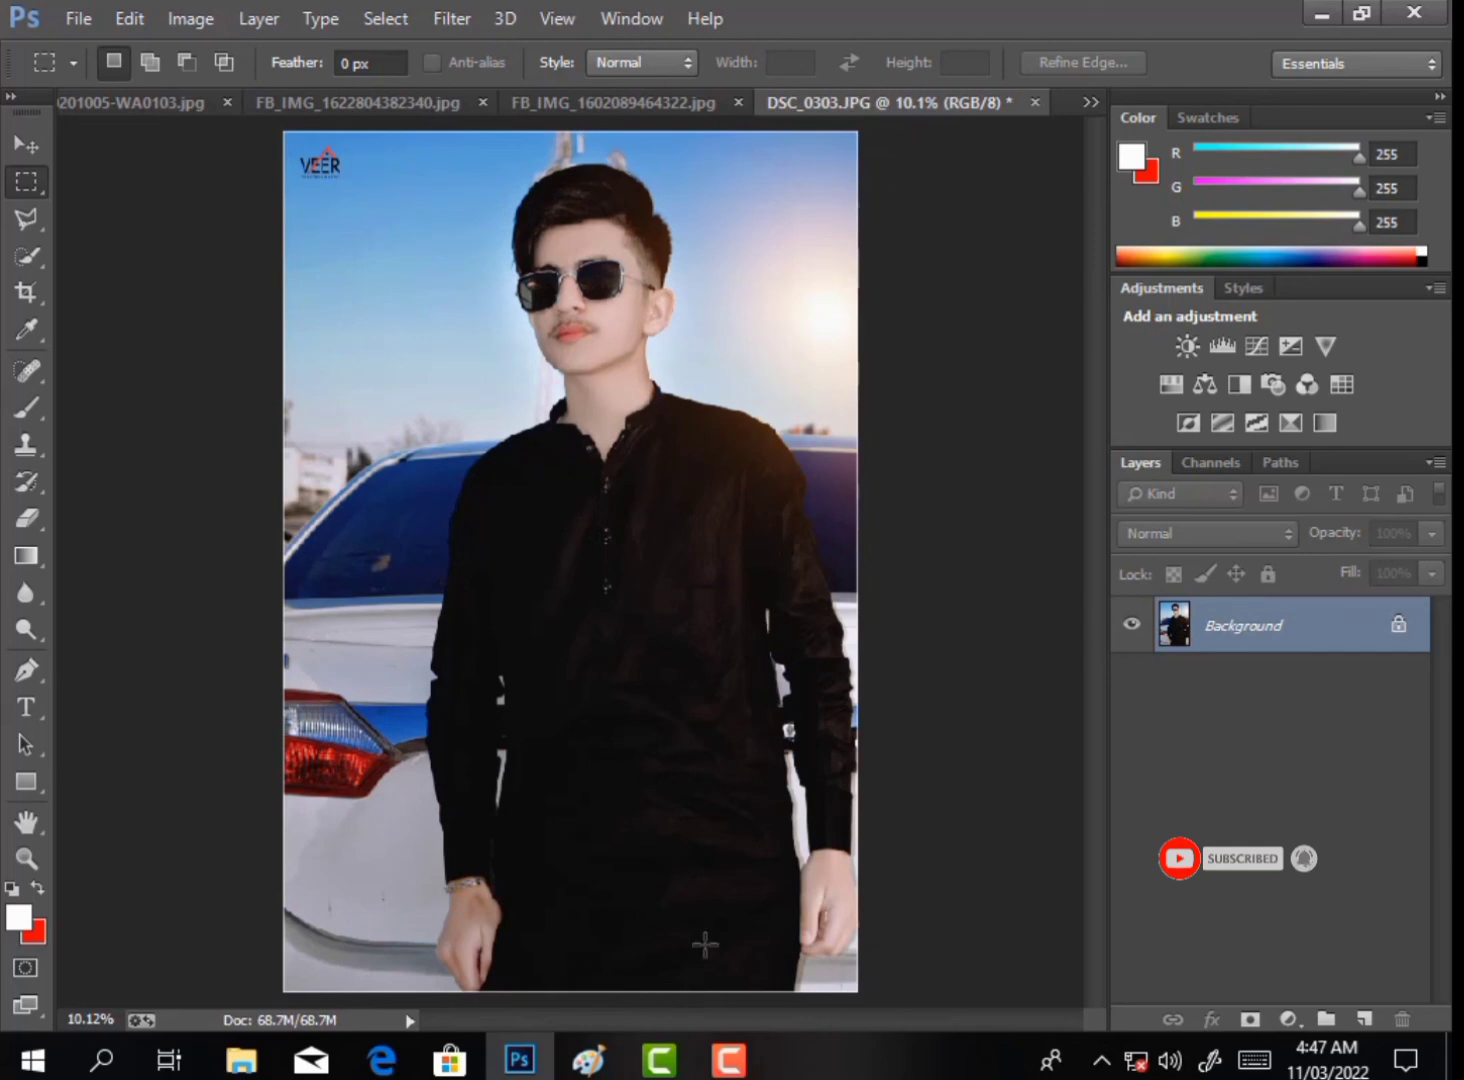
left_click(676, 1064)
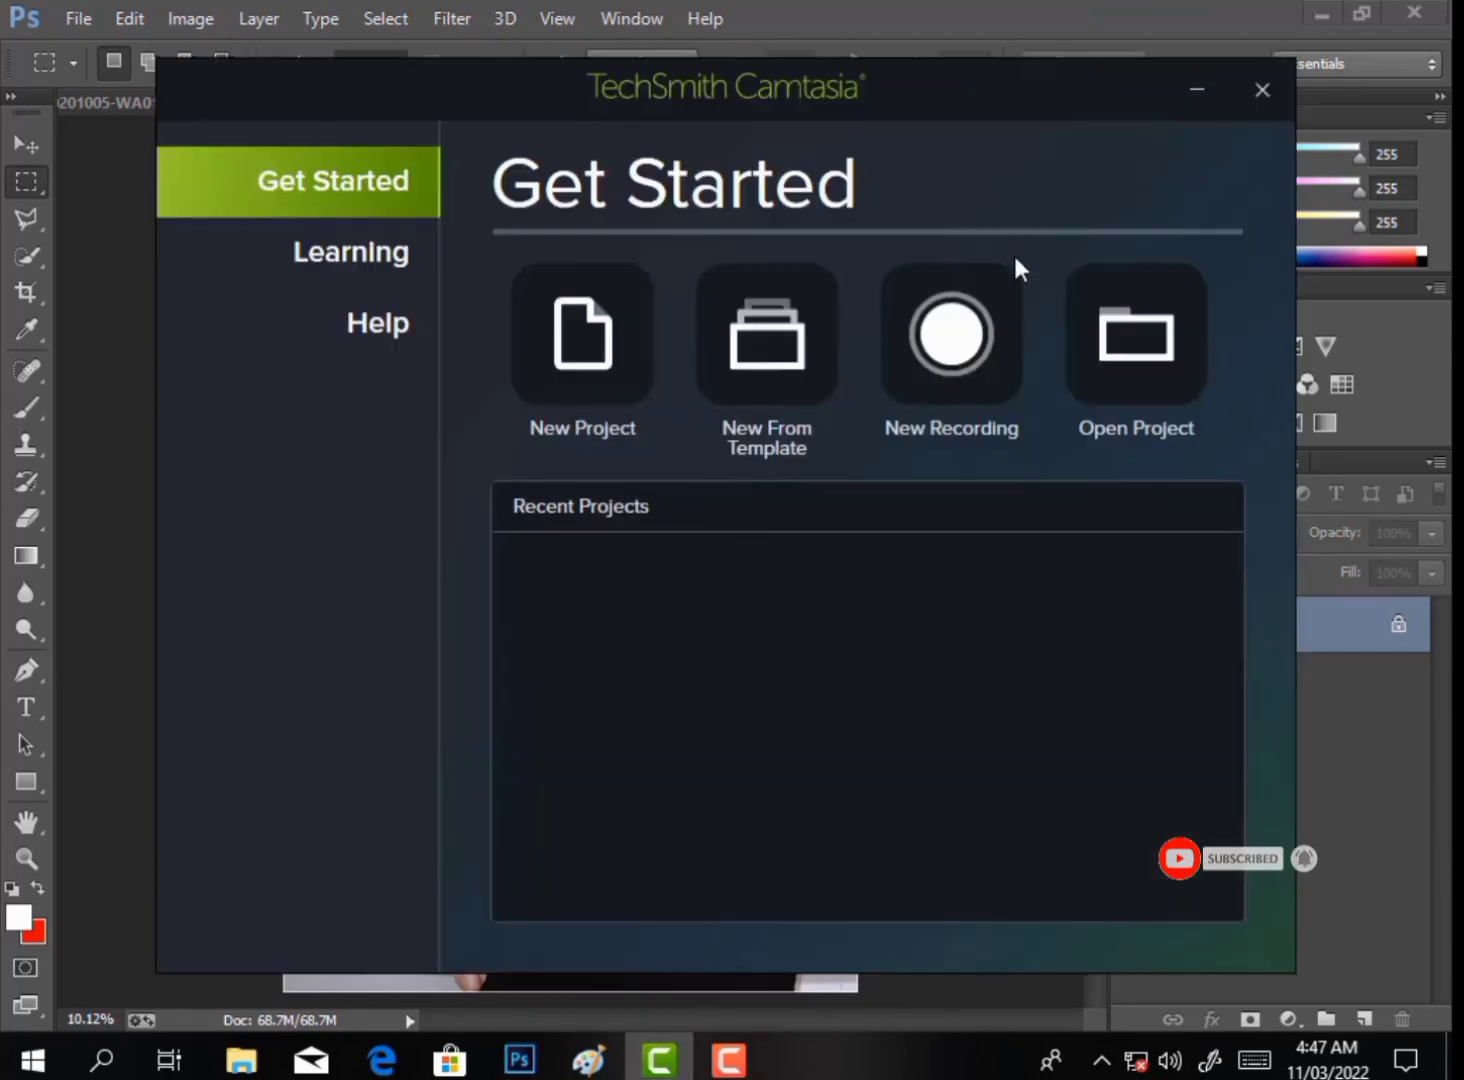